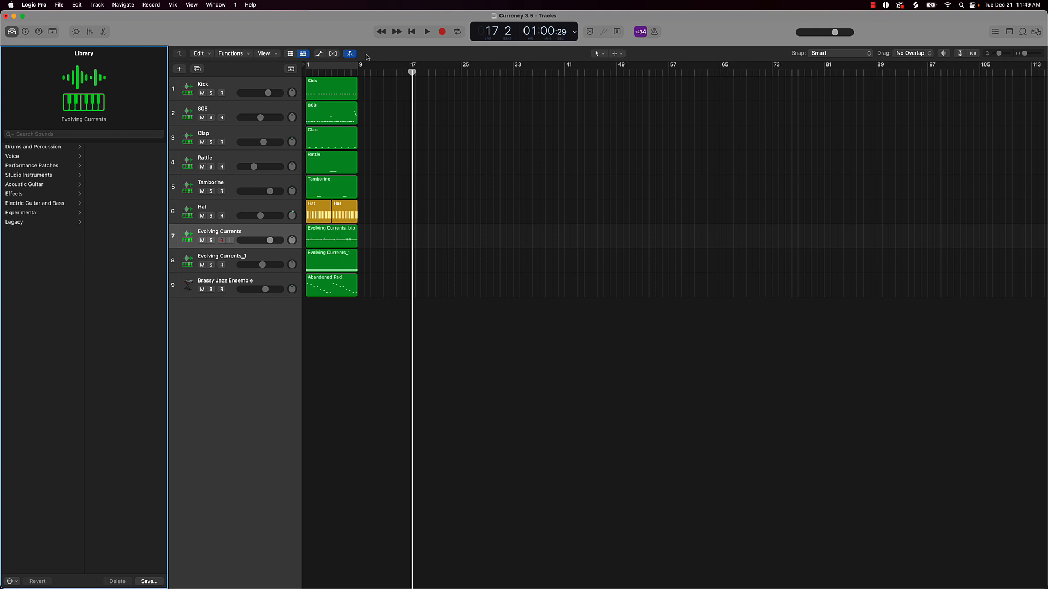
- Turn on the cycle range over bars 1 to 9 and play the loop from the beginning
click(341, 65)
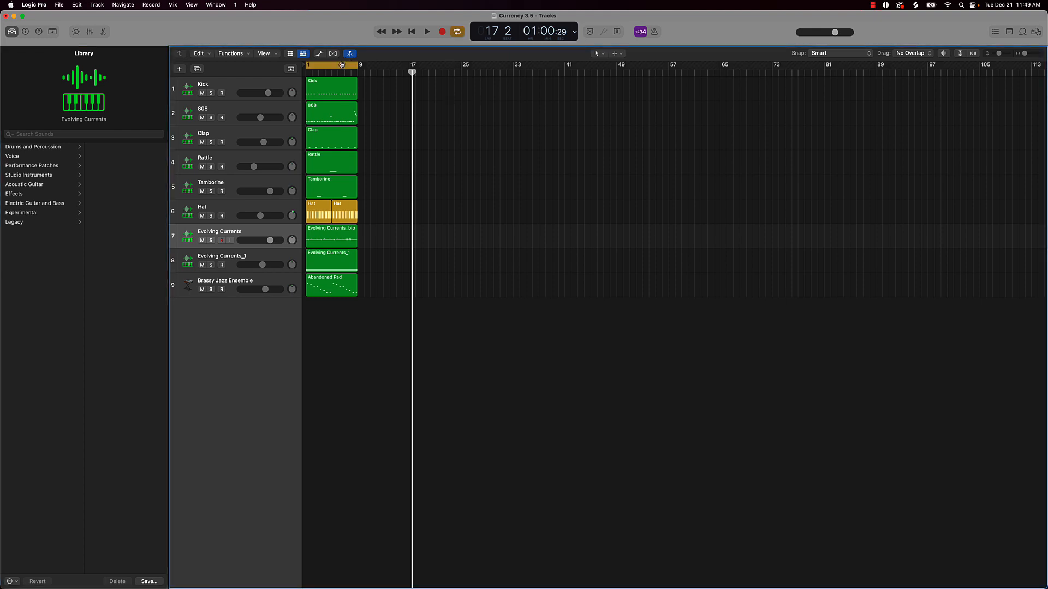
key(super+Up)
key(super+Up)
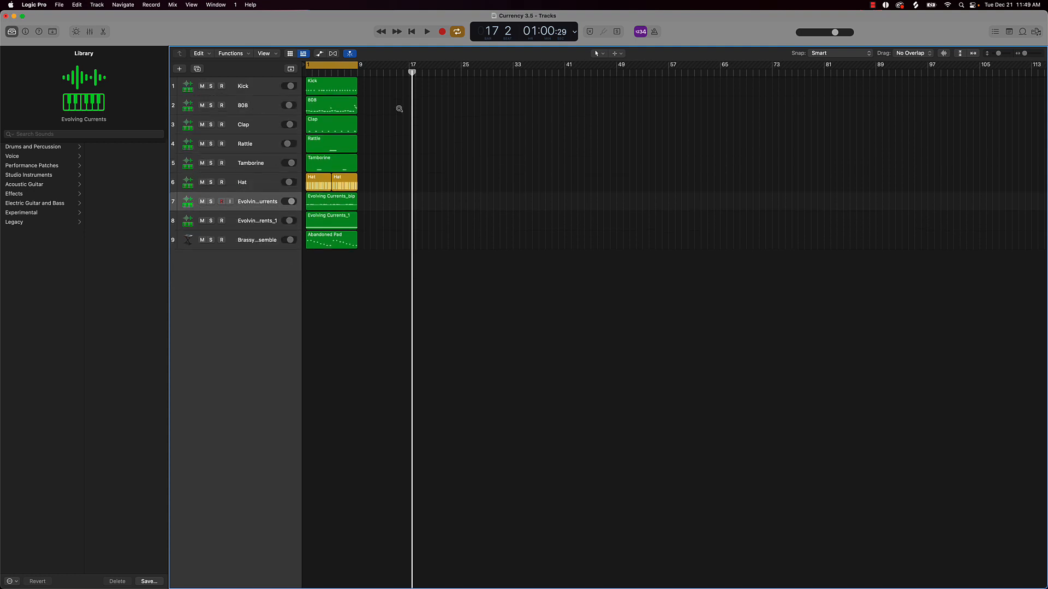
key(super+Right)
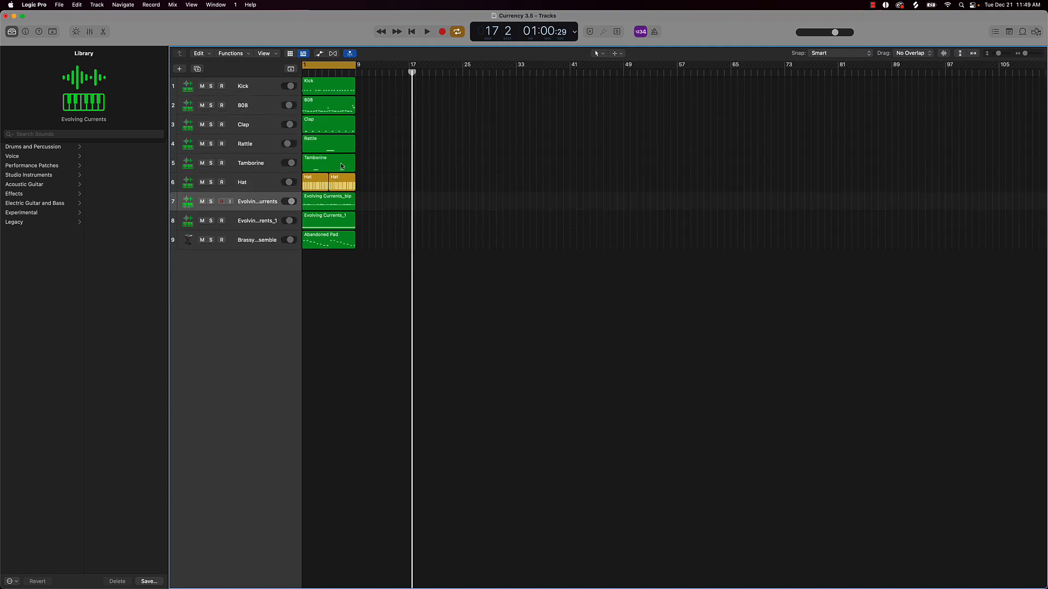
key(Return)
key(space)
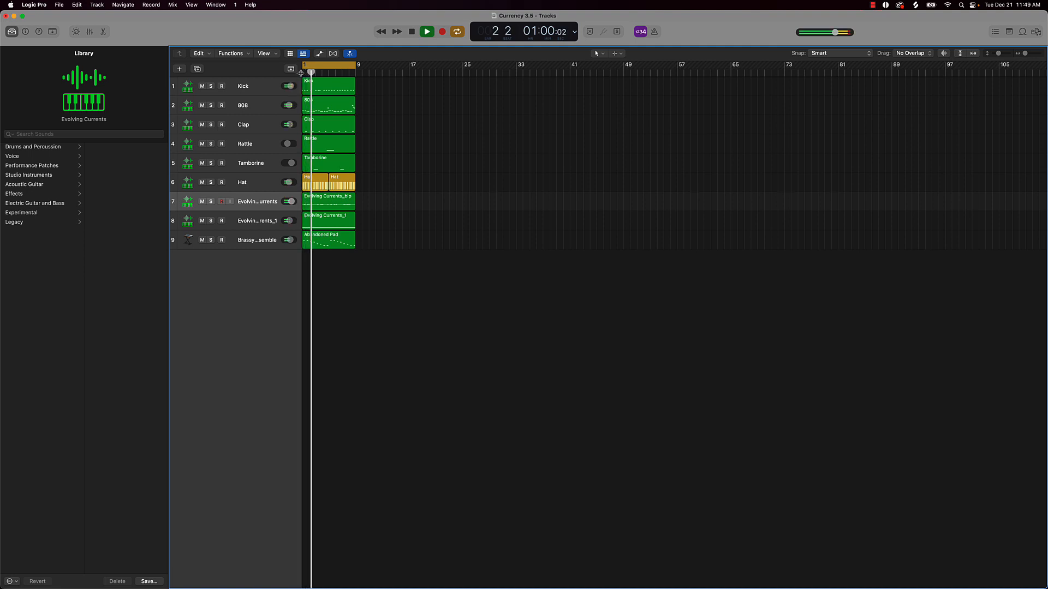
- Widen the track headers to show the full volume sliders, and stop playback
drag(300, 72, 346, 72)
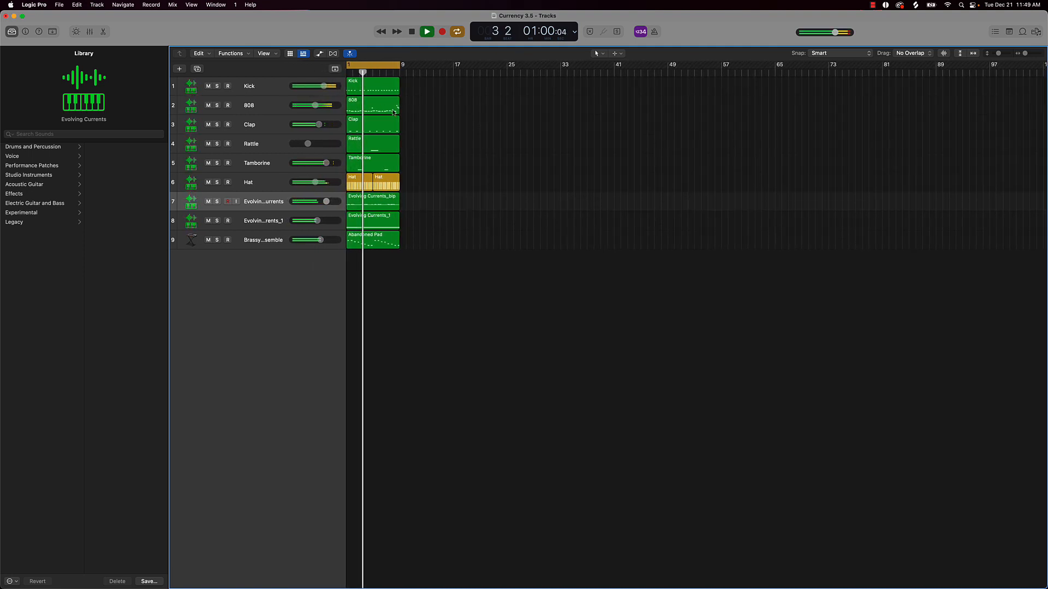
scroll(394, 113, up, 5)
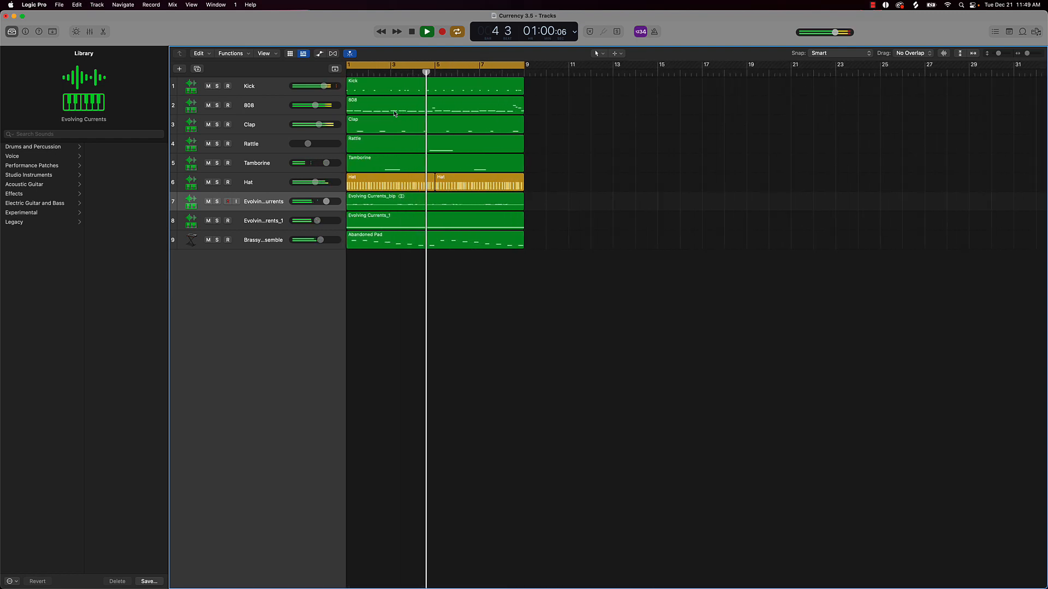
scroll(393, 113, left, 1)
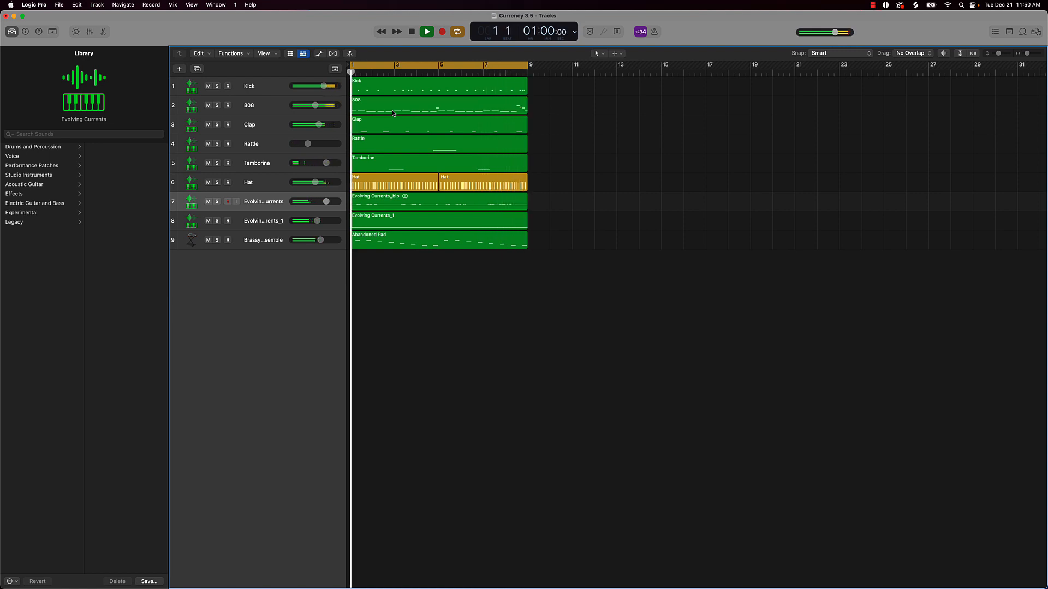
key(space)
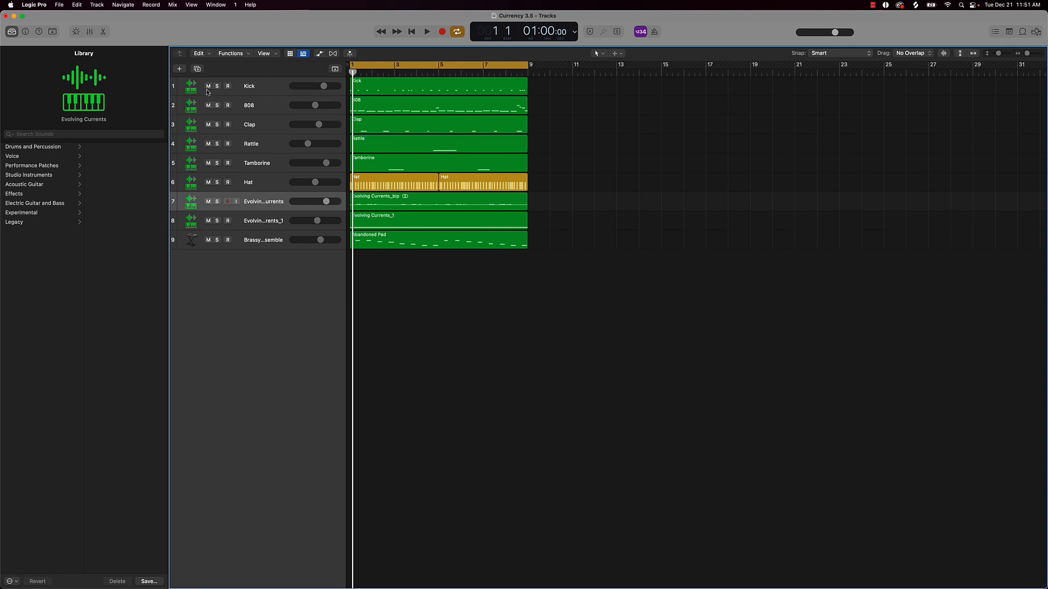
- Select every region on all nine tracks and toggle their mute on and off
mouse_move(208, 86)
mouse_down()
mouse_move(208, 242)
mouse_move(208, 83)
mouse_up()
drag(413, 291, 416, 101)
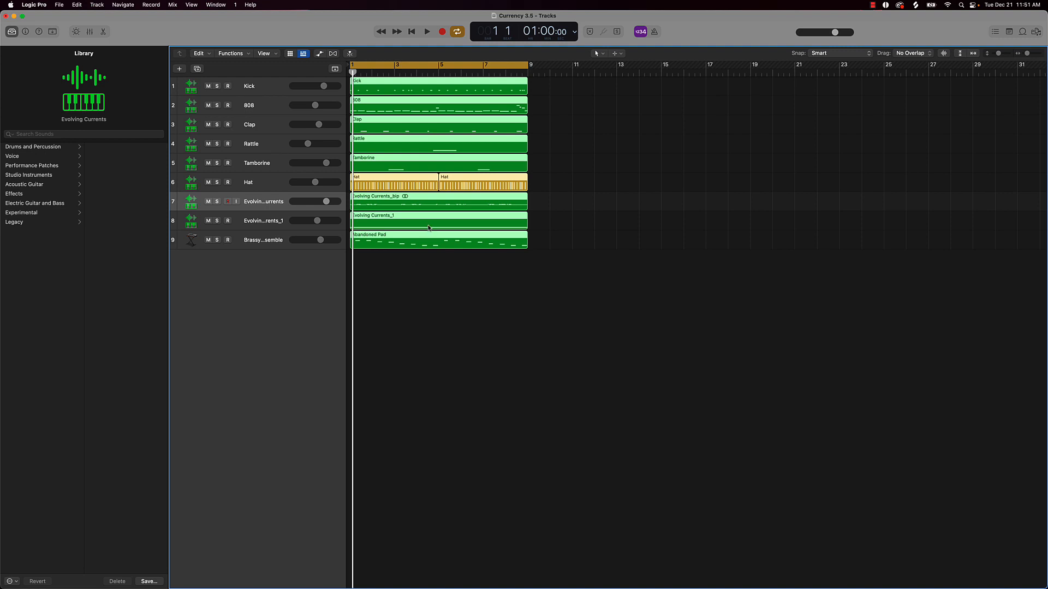
key(m)
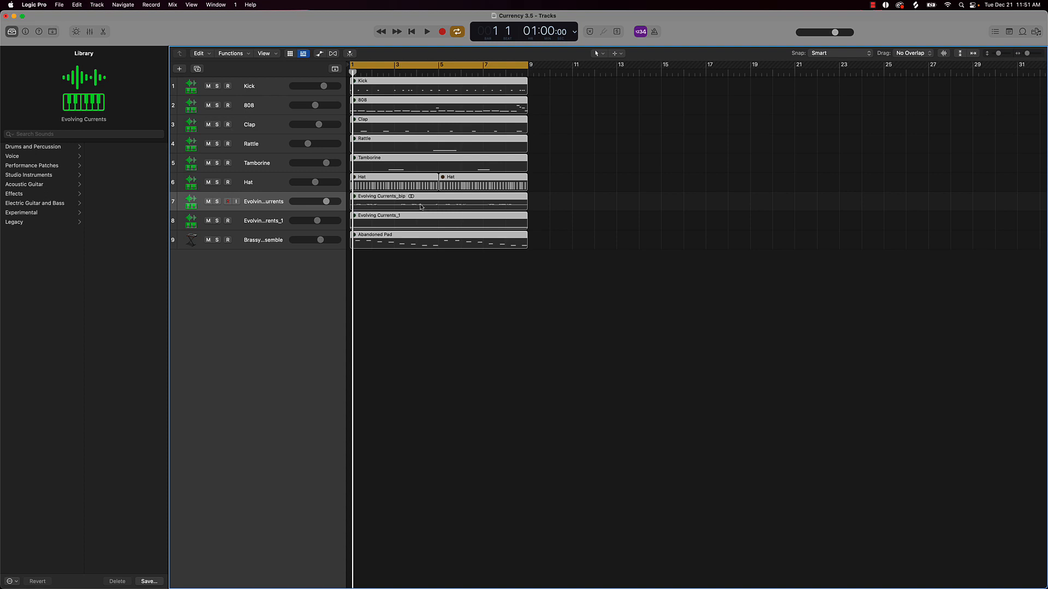
key(ctrl+m)
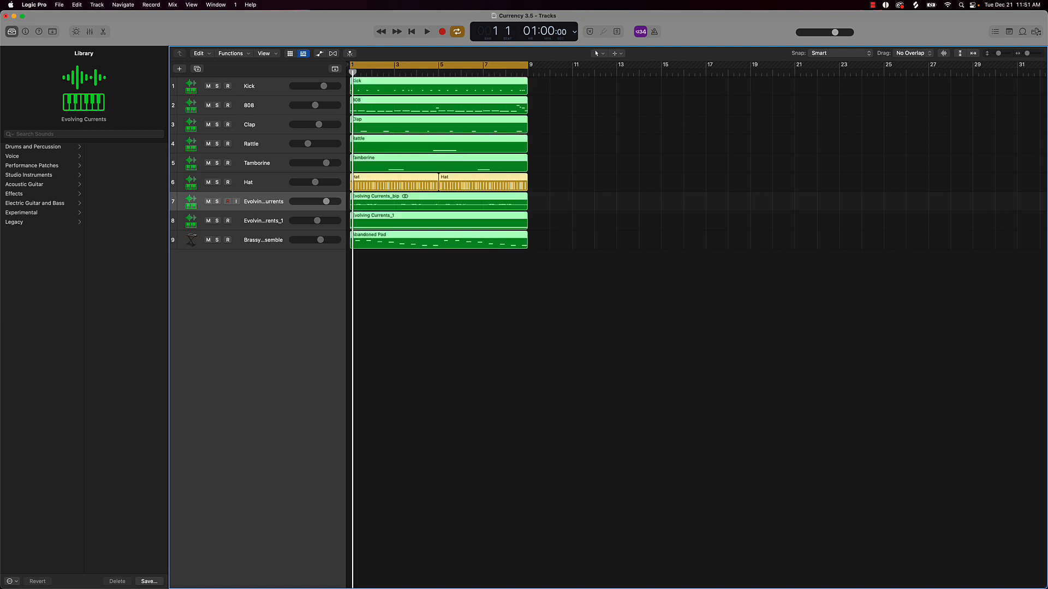
key(ctrl+m)
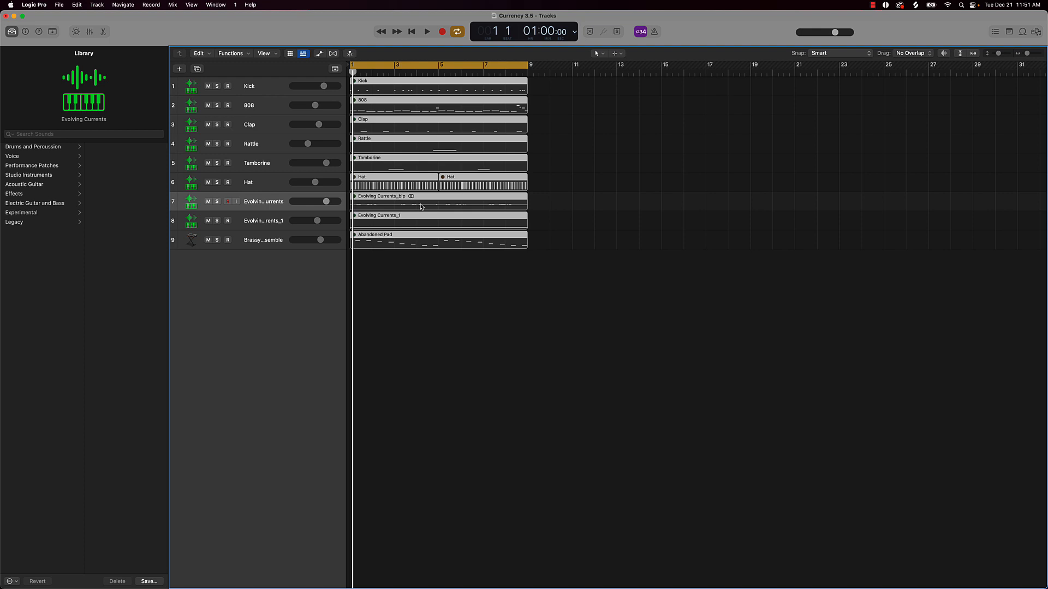
key(ctrl+m)
key(ctrl+m)
key(ctrl+m)
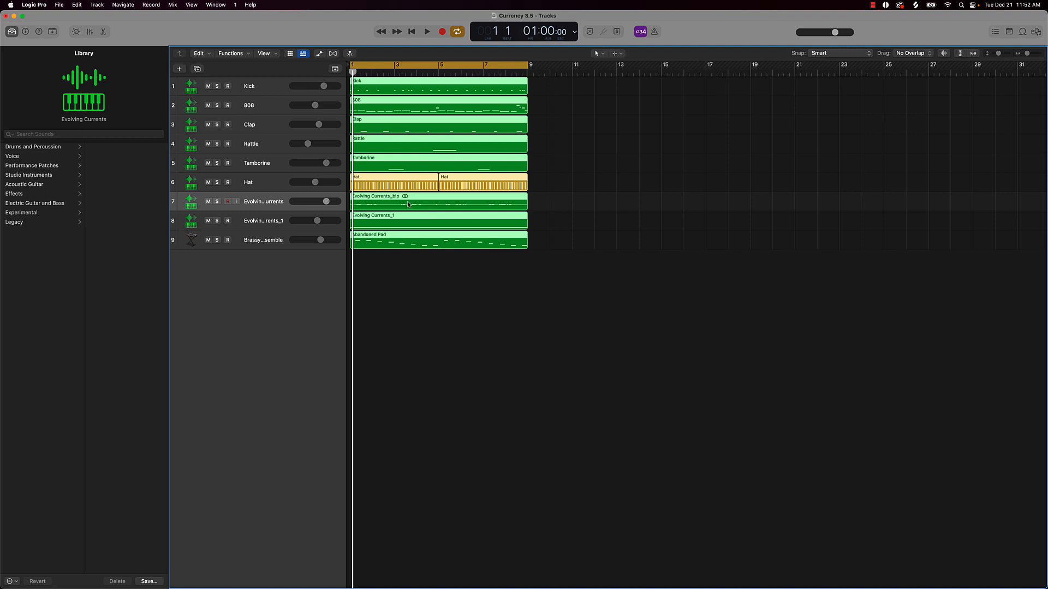
- Move the playhead forward bar by bar from the start to bar 9
key(period)
key(period)
key(period)
key(period)
key(period)
key(period)
key(period)
key(period)
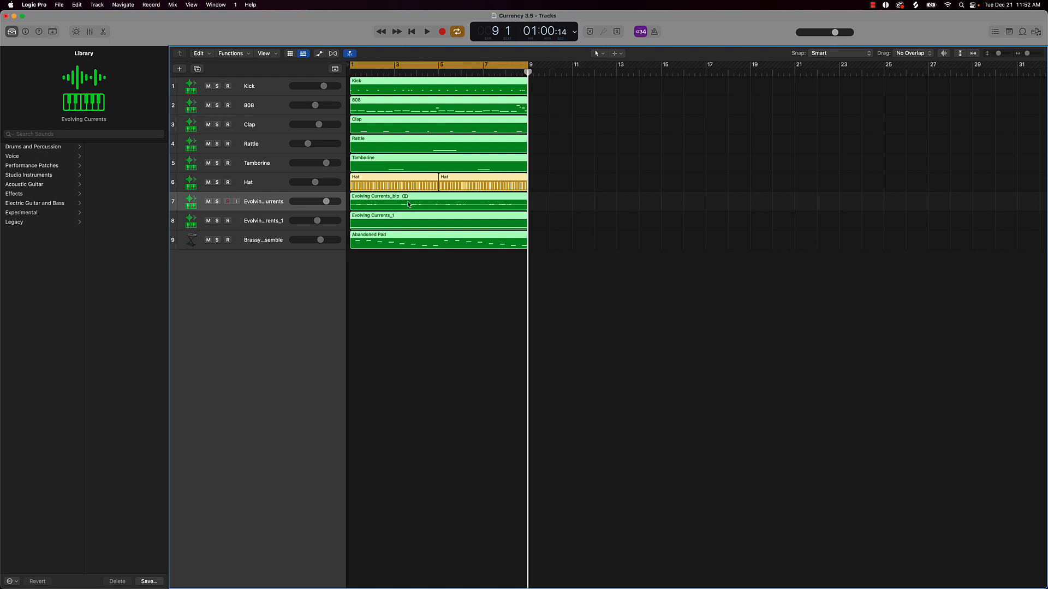
- Step the playhead backward and forward by whole bars across the arrangement, returning it to bar 9
key(comma)
key(comma)
key(comma)
key(comma)
key(comma)
key(comma)
key(comma)
key(period)
key(period)
key(period)
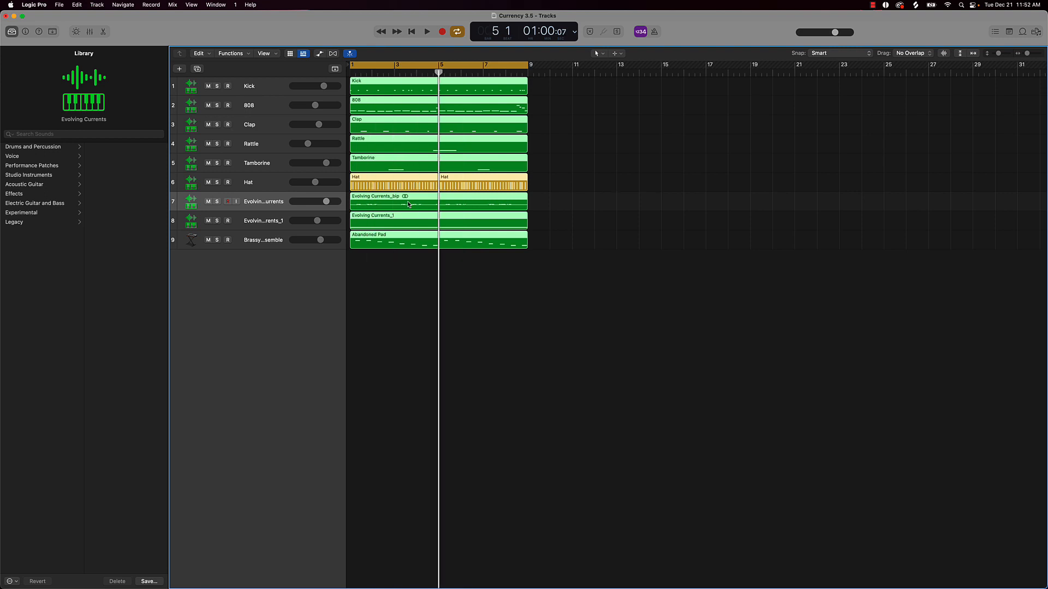
key(period)
key(period)
key(period)
key(period)
key(period)
key(period)
key(period)
key(comma)
key(comma)
key(comma)
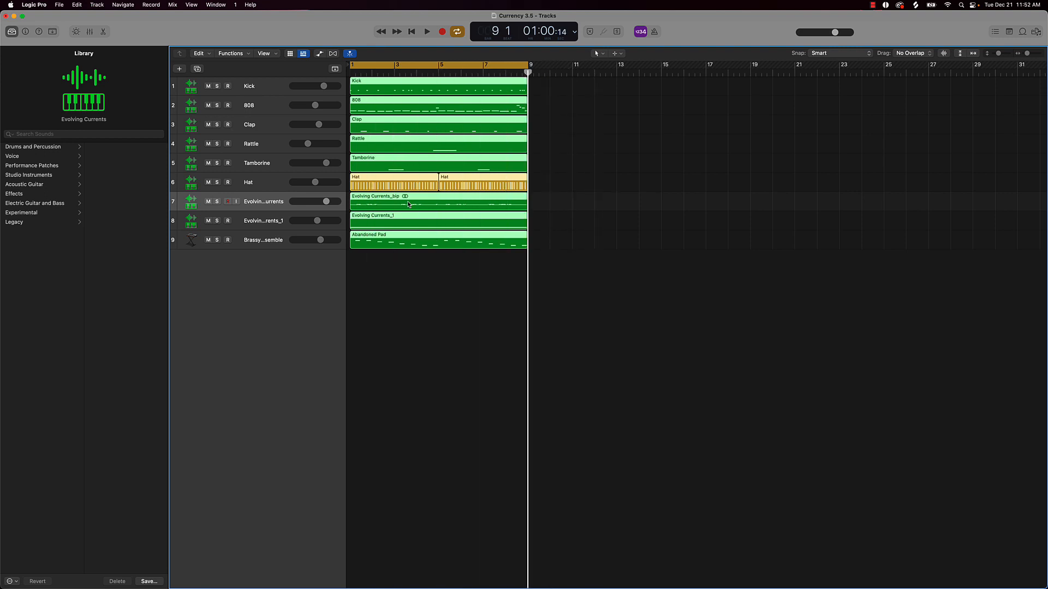
key(comma)
key(comma)
key(comma)
key(comma)
key(comma)
key(period)
key(period)
key(period)
key(period)
key(period)
key(period)
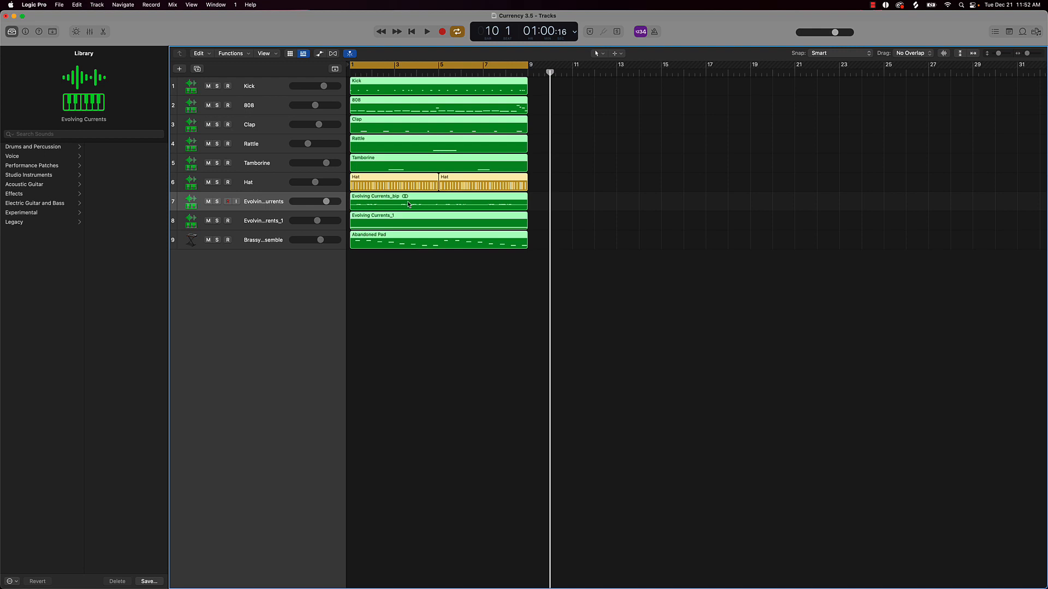
key(period)
key(period)
key(period)
key(period)
key(comma)
key(comma)
key(comma)
key(comma)
key(comma)
key(comma)
key(comma)
key(comma)
key(comma)
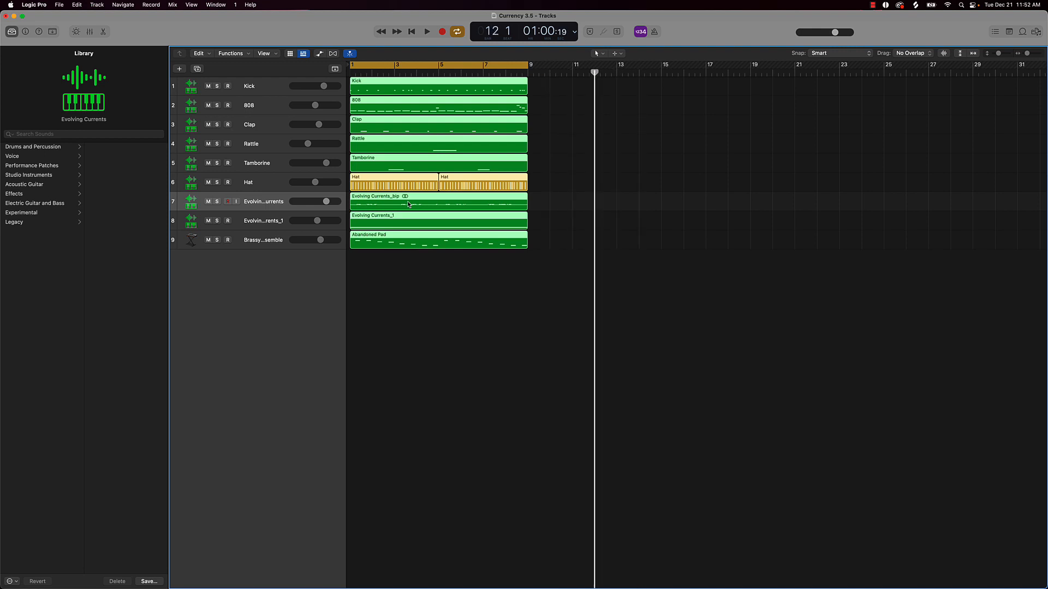
key(period)
key(period)
key(period)
key(period)
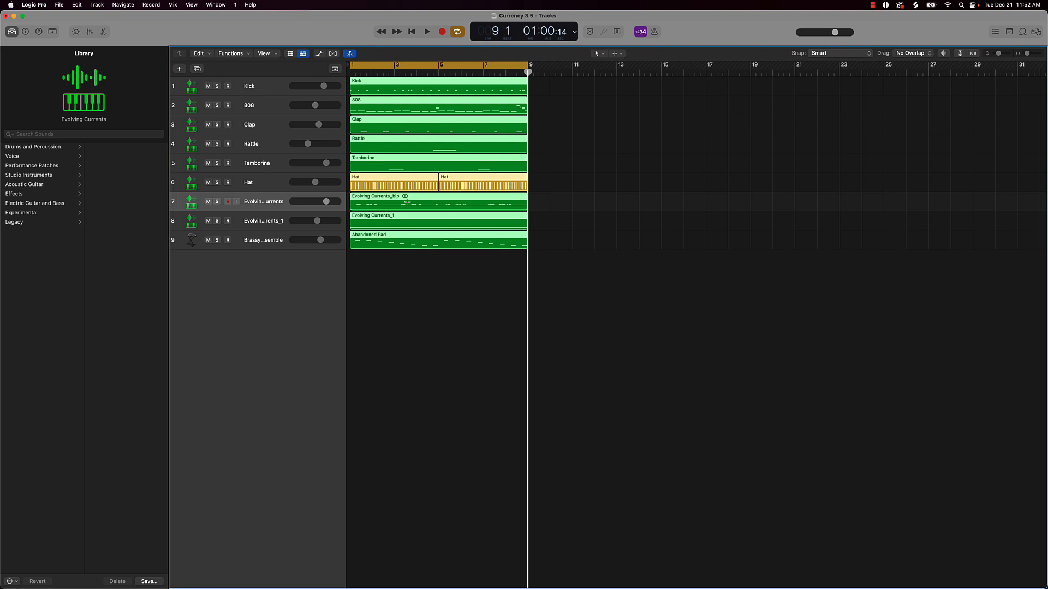
- Repeat the selected eight-bar regions three times to fill the arrangement up to bar 33, and return the playhead to bar 1
key(super+r)
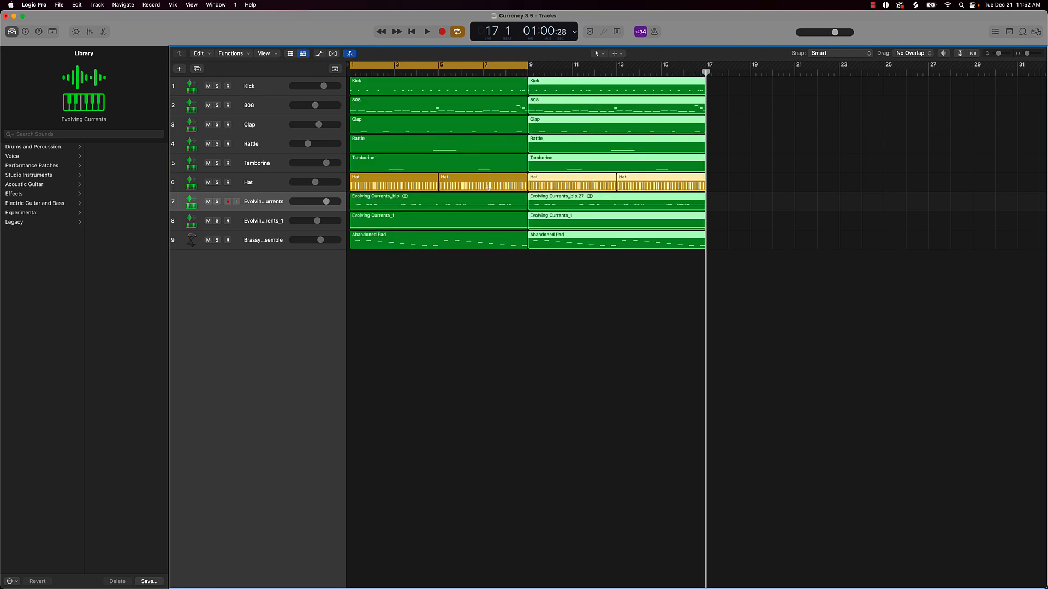
key(super+r)
key(super+r)
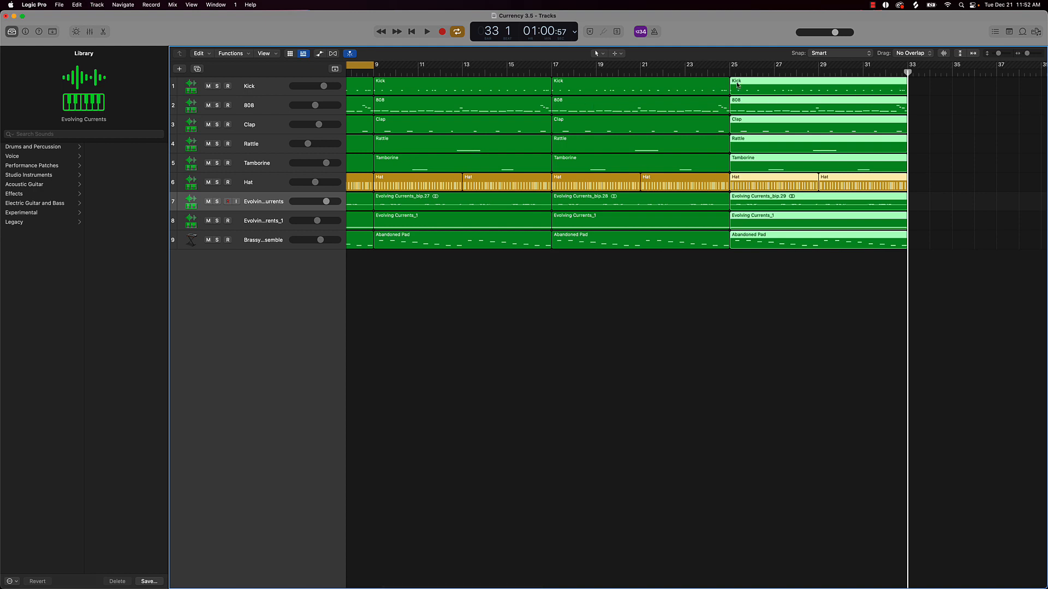
key(Return)
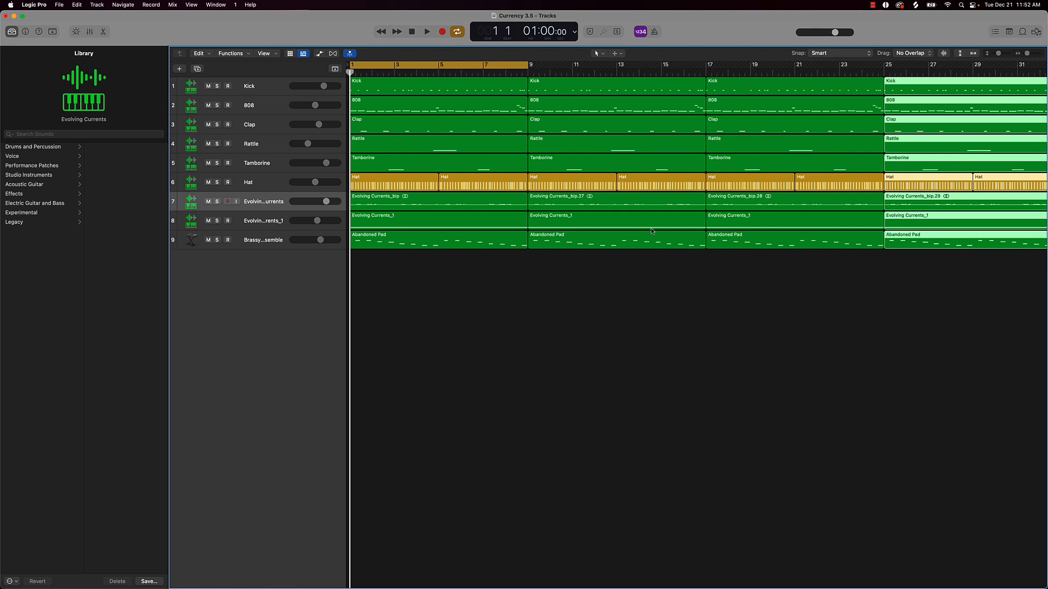
scroll(652, 230, down, 10)
scroll(654, 229, right, 1)
scroll(594, 147, left, 1)
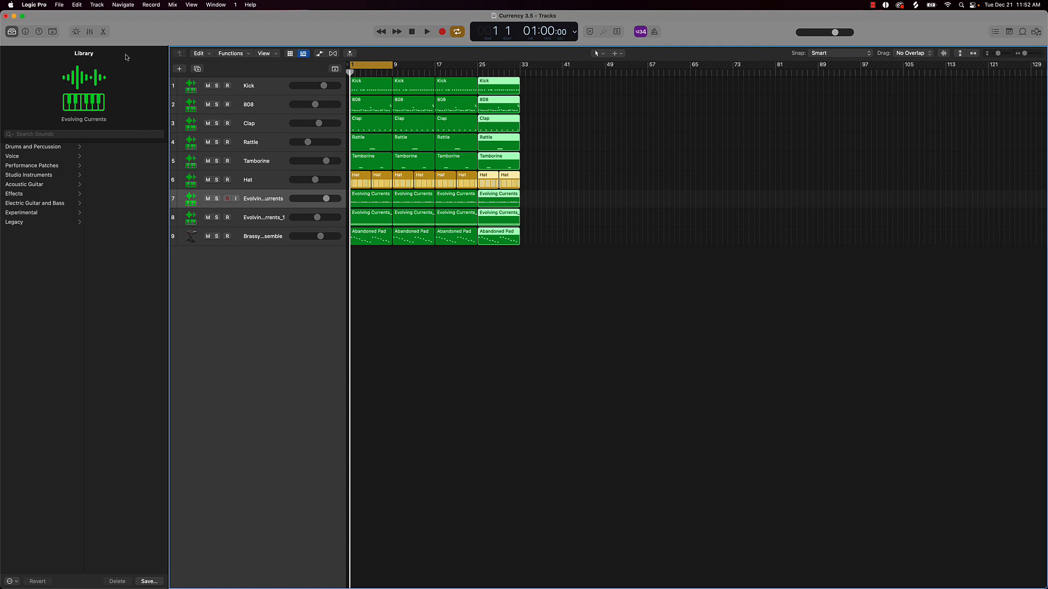
- Open the Color palette for regions and leave the toolbar hidden
click(52, 31)
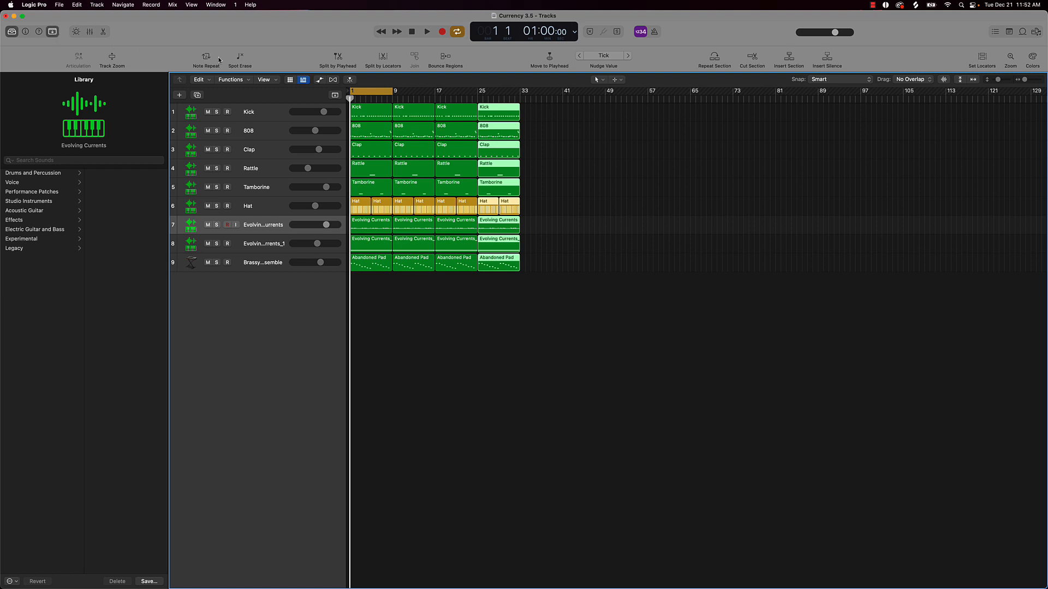
click(1030, 60)
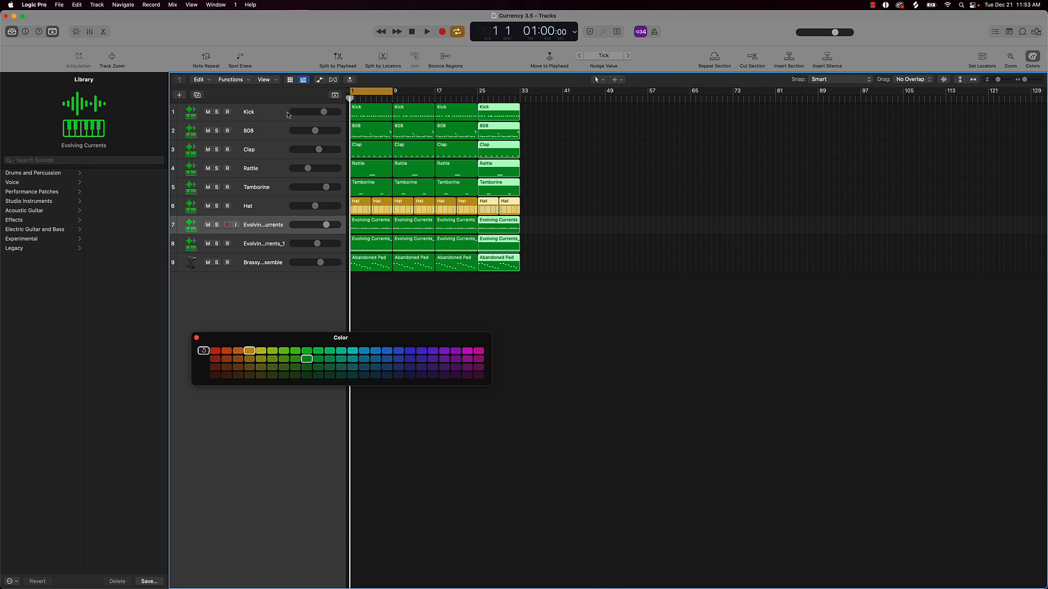
click(53, 32)
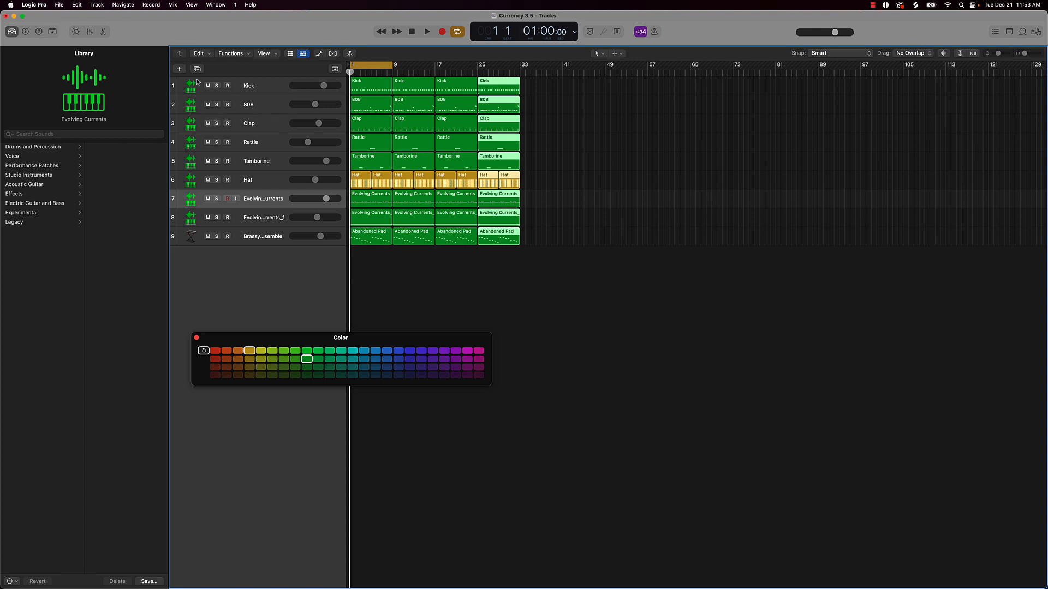
- Show the global tracks and hide them again
click(335, 69)
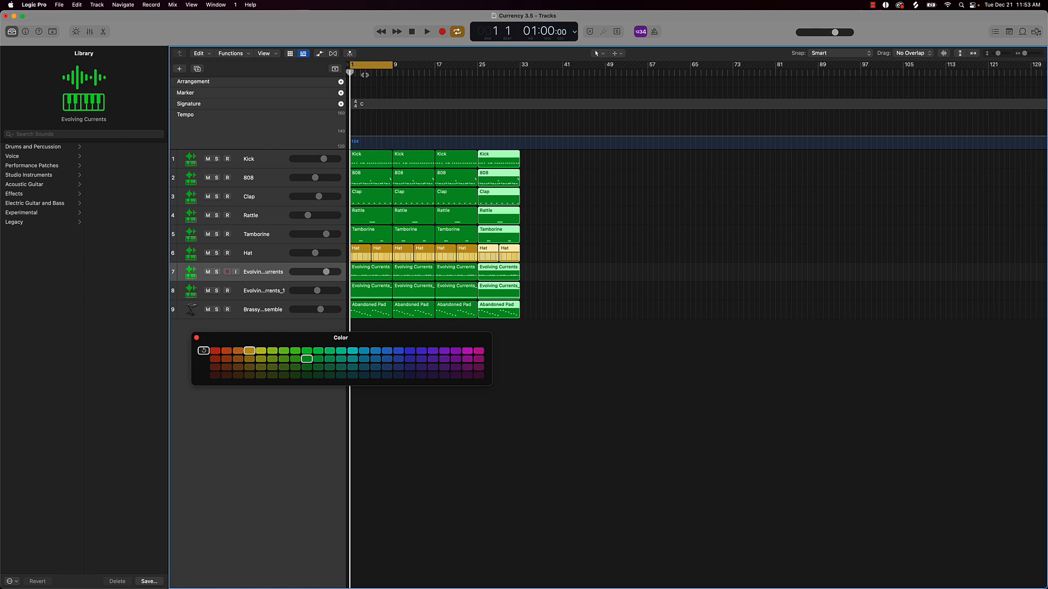
click(336, 69)
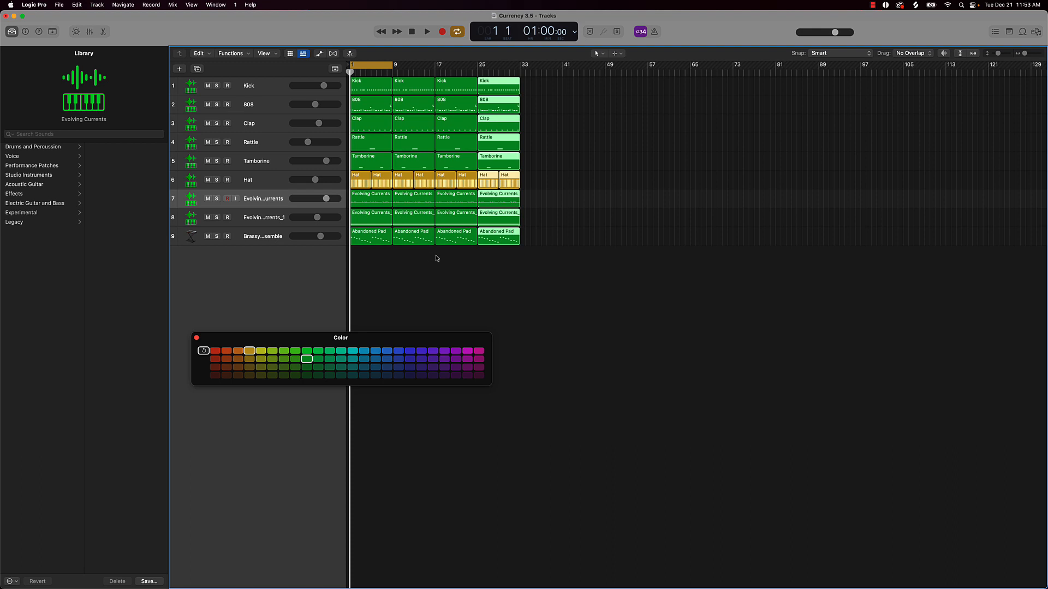
- Color all regions from bar 17 to bar 33 red and clear the selection
drag(443, 254, 556, 60)
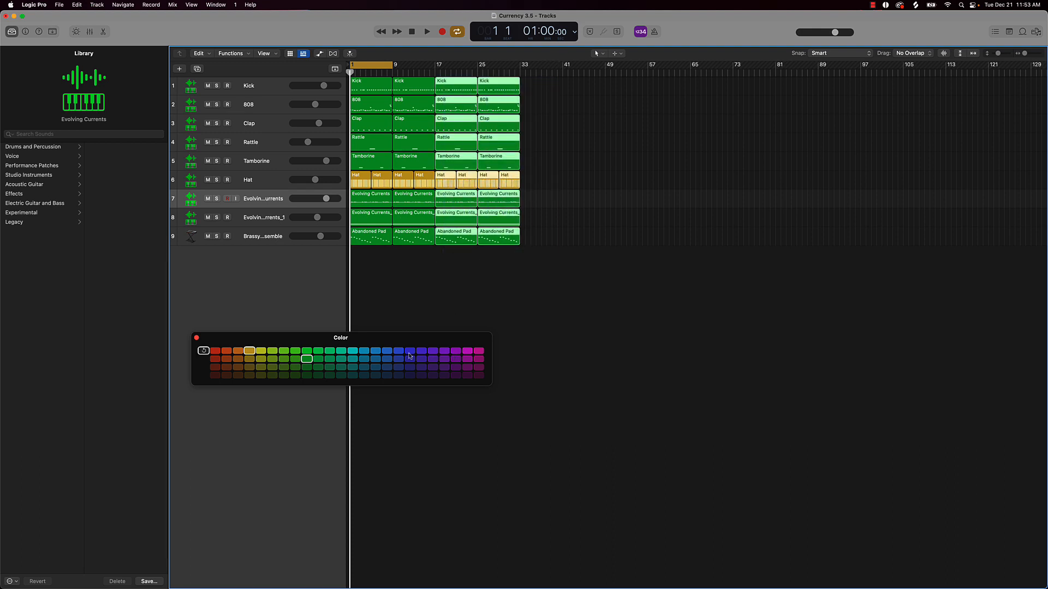
click(215, 352)
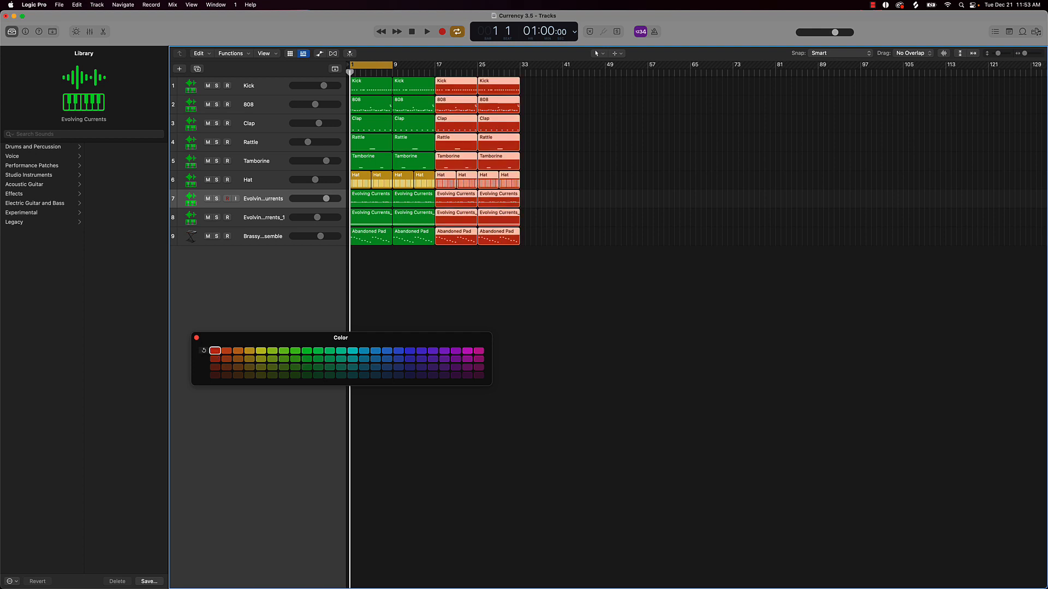
click(428, 263)
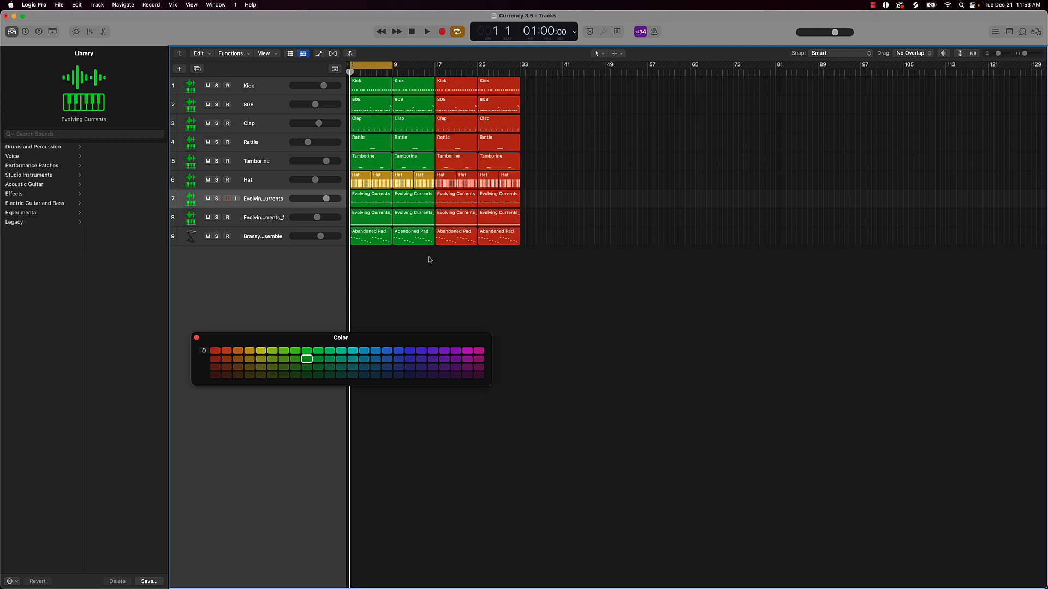
- Color all regions between bars 9 and 17 blue and clear the selection
drag(429, 256, 415, 83)
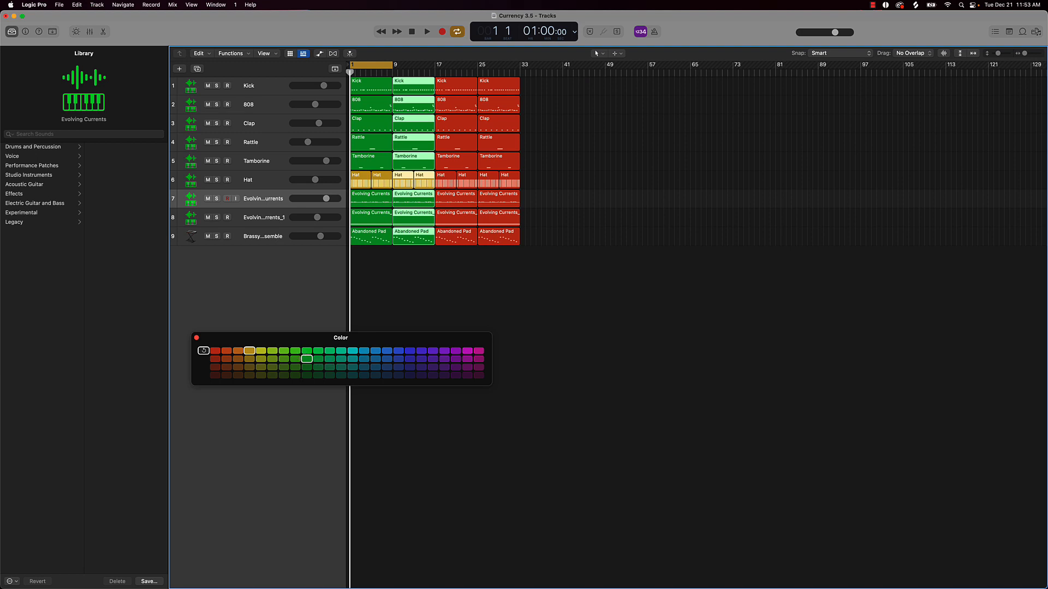
click(385, 351)
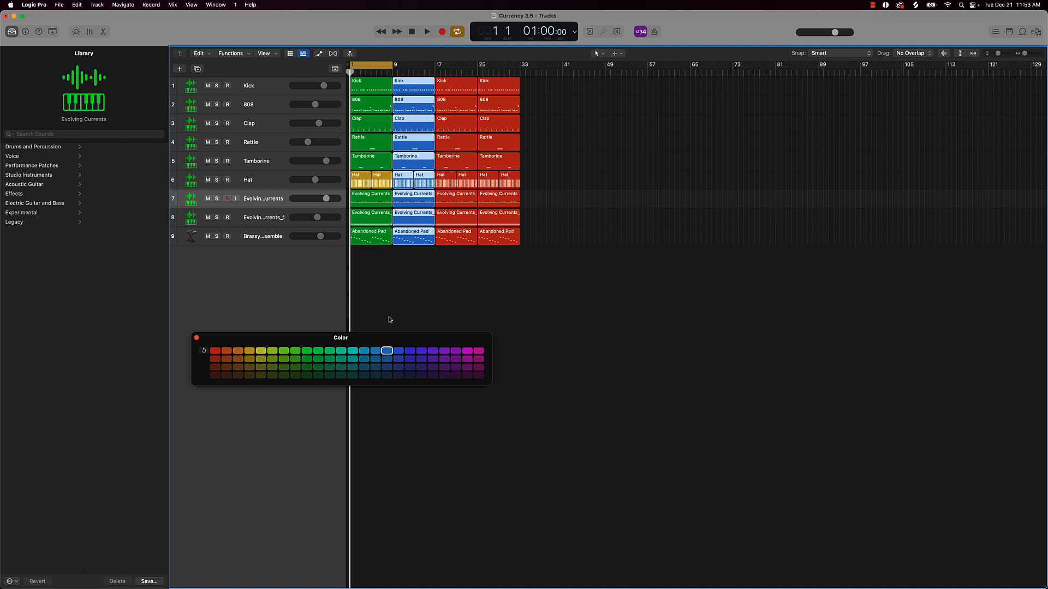
click(385, 251)
- Select all regions in bars 1 to 9 and color them purple
drag(385, 252, 320, 4)
click(261, 351)
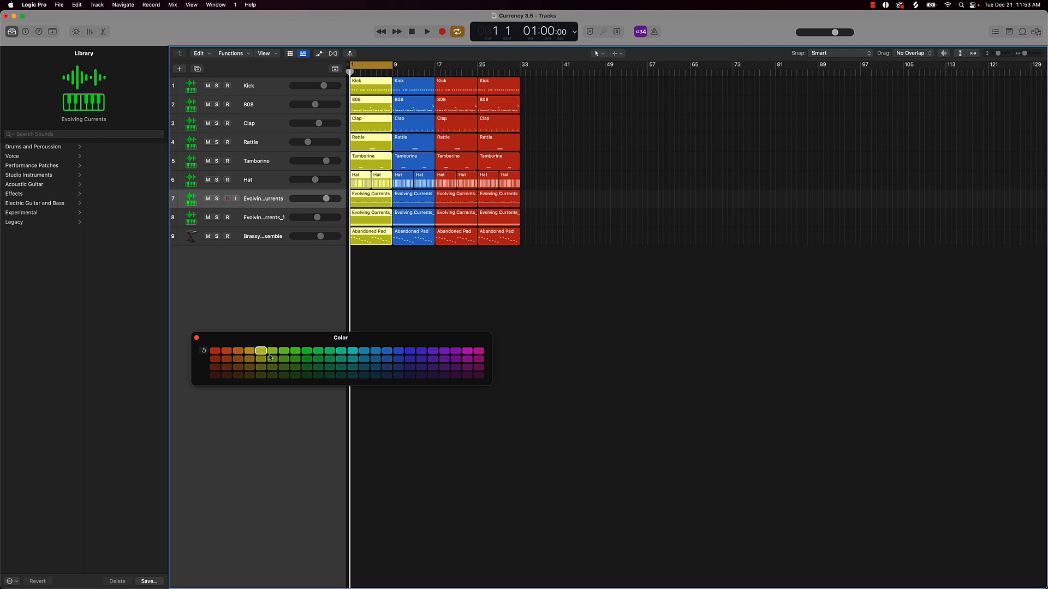
click(443, 352)
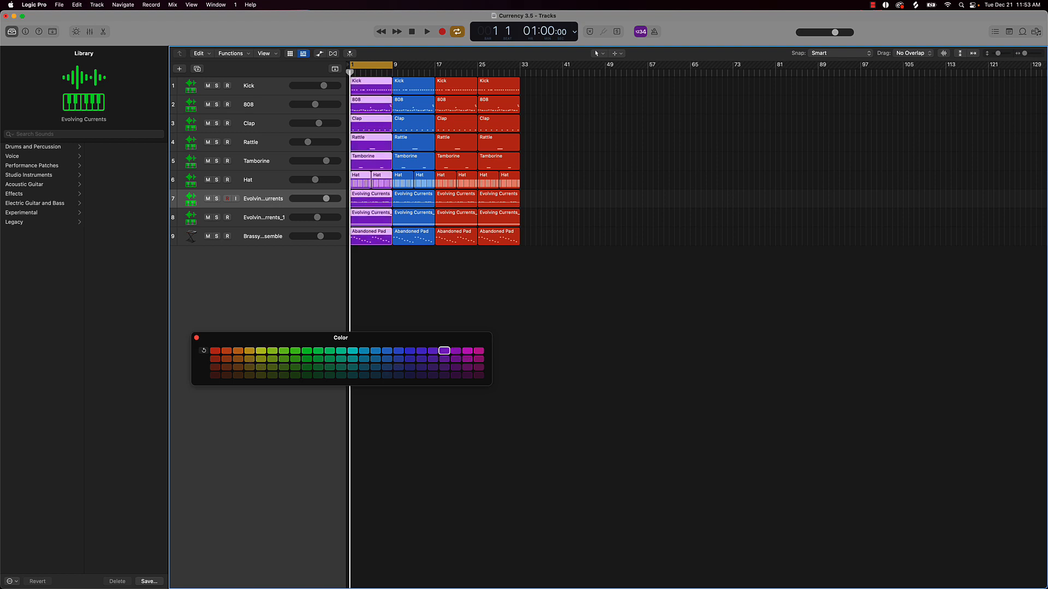
- Clear the region selection and close the color palette
click(424, 276)
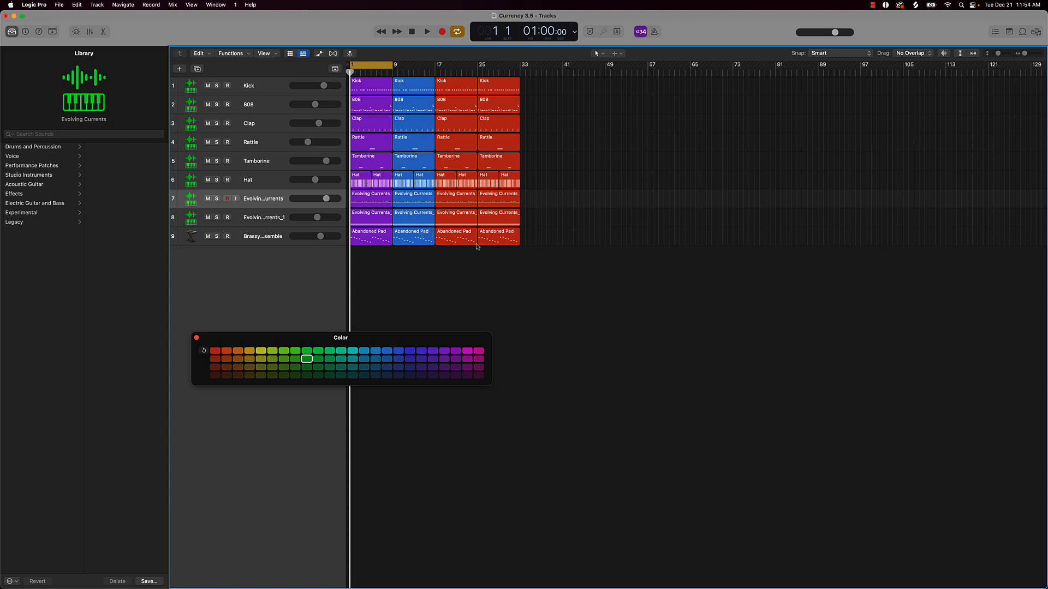
click(196, 338)
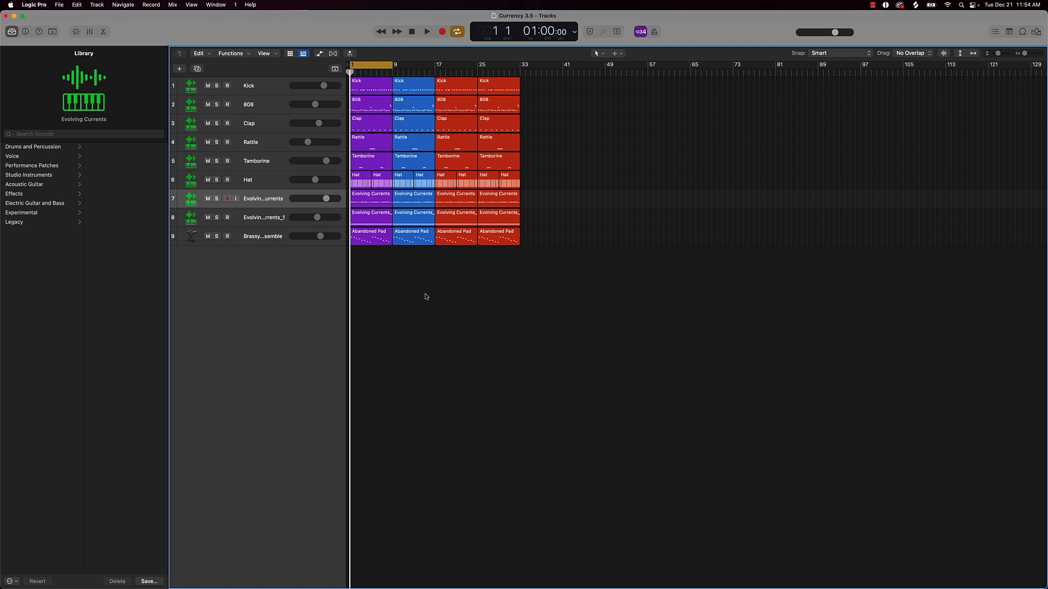
- Mute all purple intro regions in bars 1 to 9 except the one on the Evolving Currents track
scroll(425, 295, down, 3)
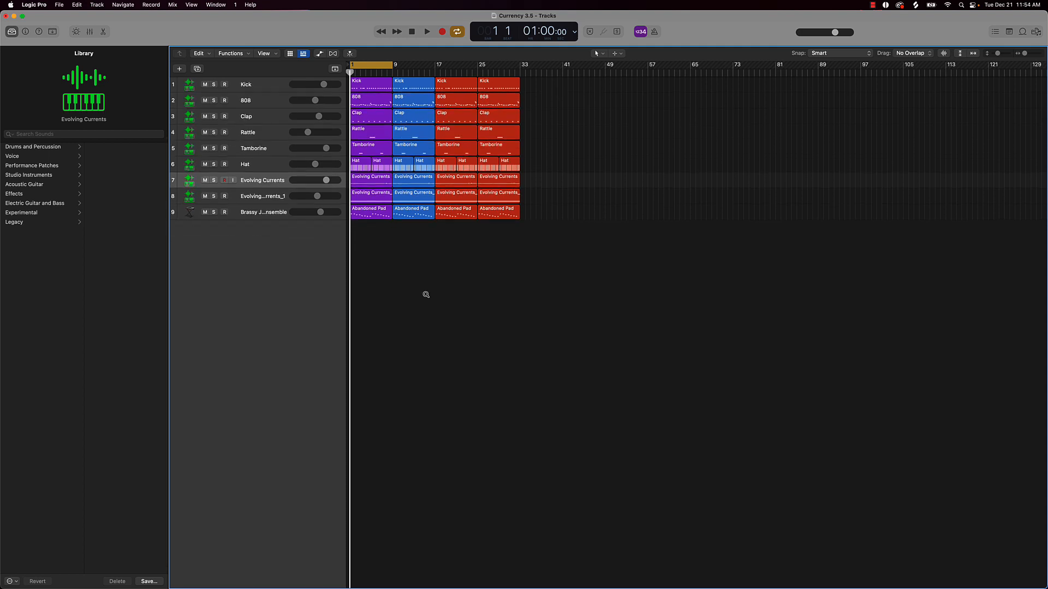
scroll(426, 295, left, 2)
scroll(426, 294, right, 2)
scroll(426, 295, down, 3)
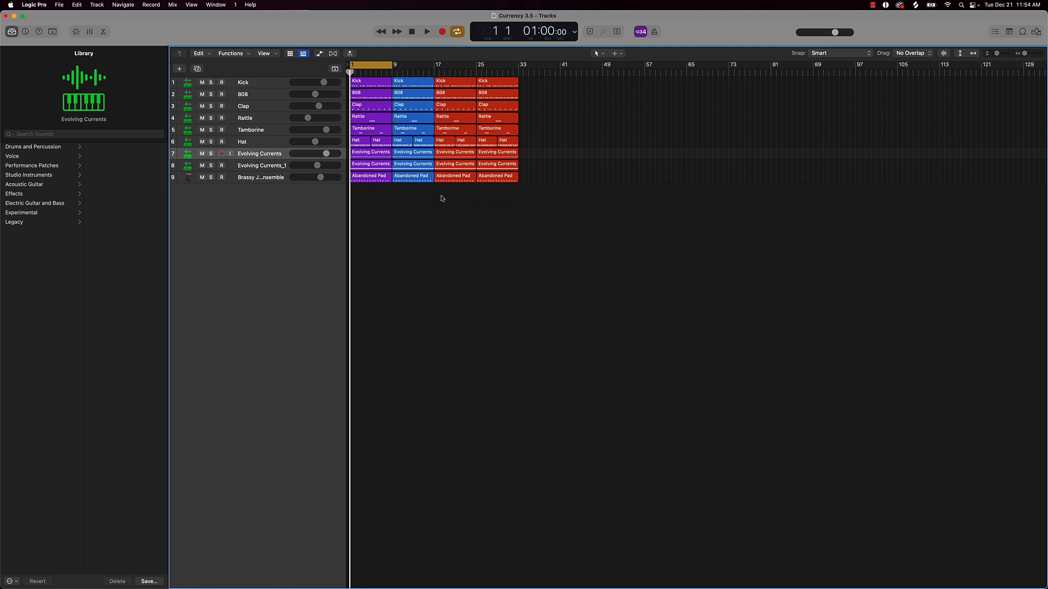
scroll(445, 197, up, 1)
scroll(445, 197, down, 1)
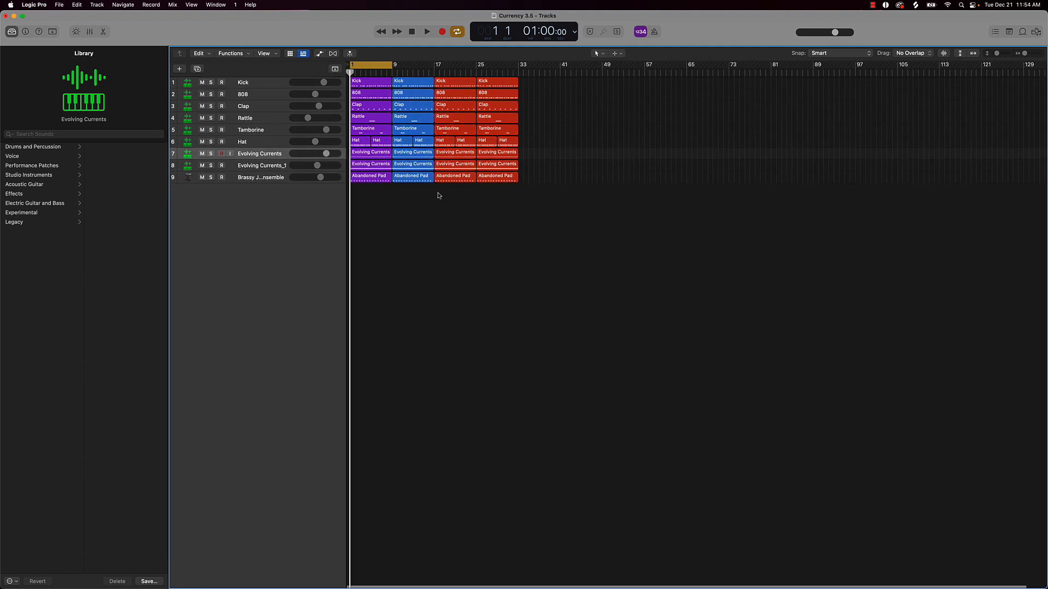
drag(360, 187, 380, 68)
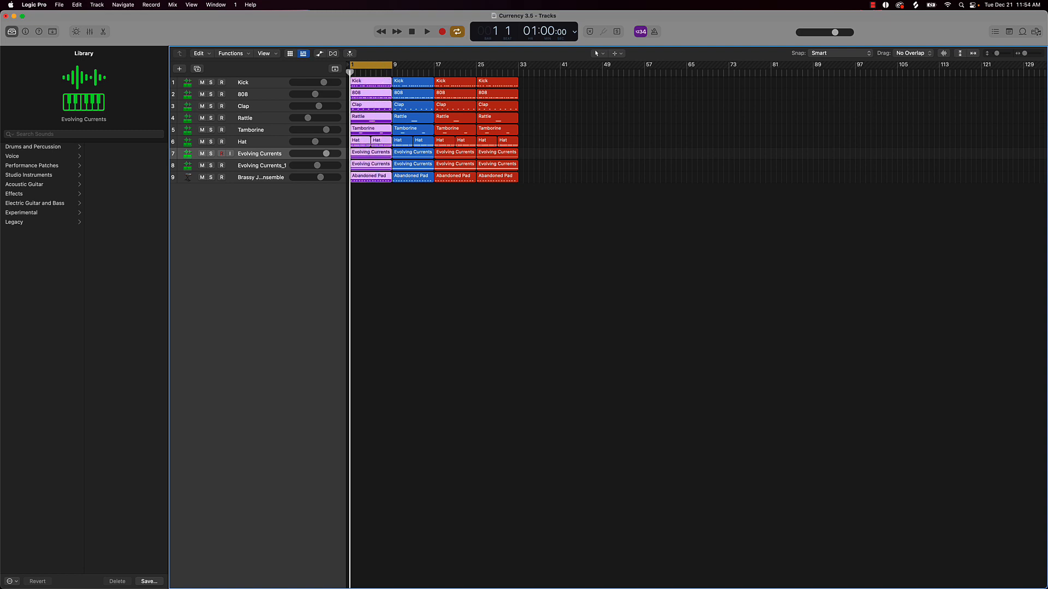
shift+click(366, 154)
key(ctrl+m)
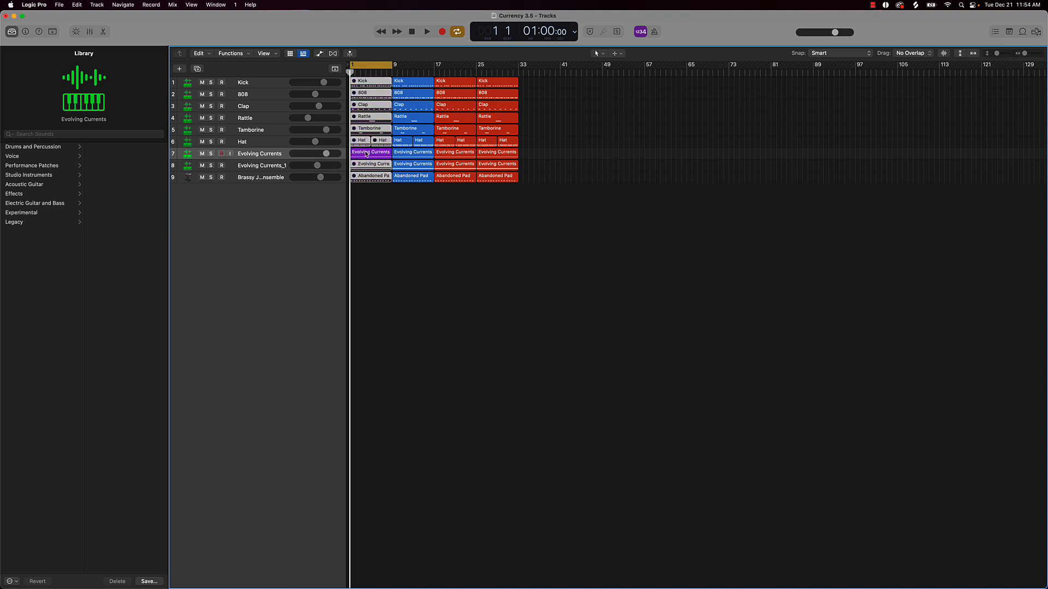
- Play through the intro and split all its regions at bar 5, keeping the overlapping notes
key(space)
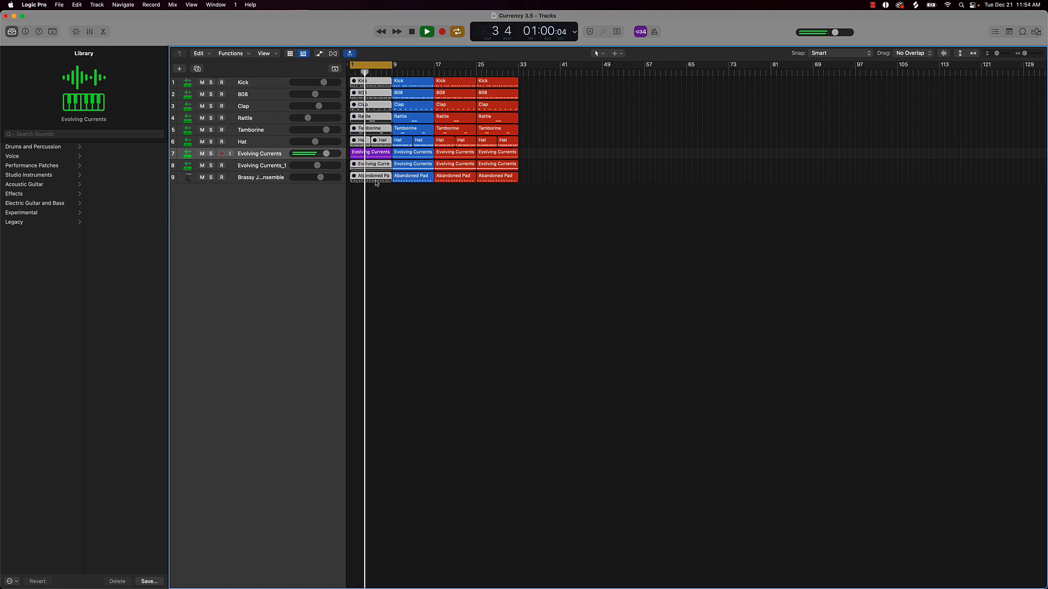
key(space)
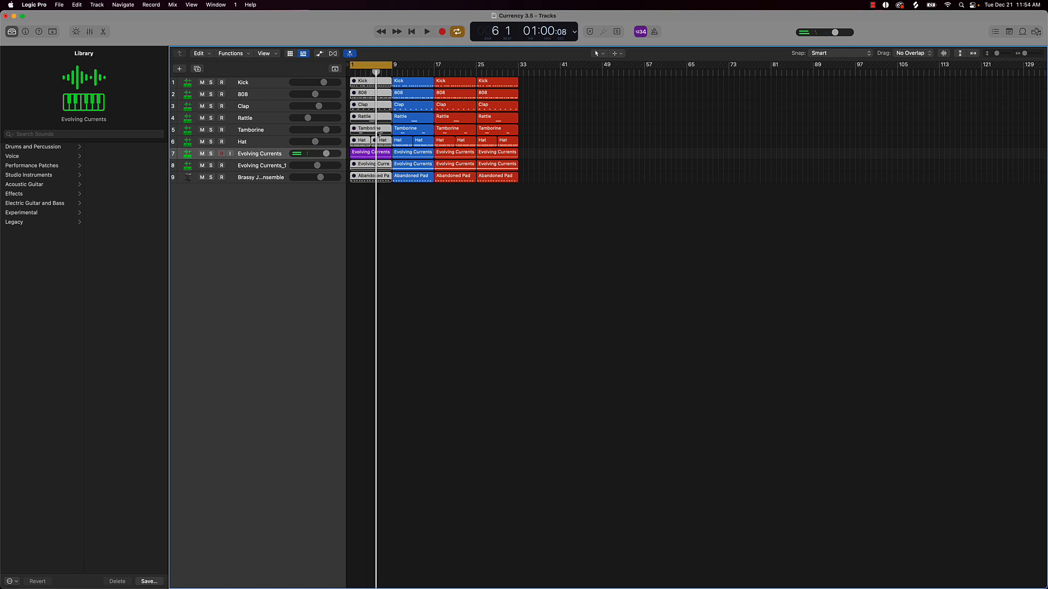
click(349, 54)
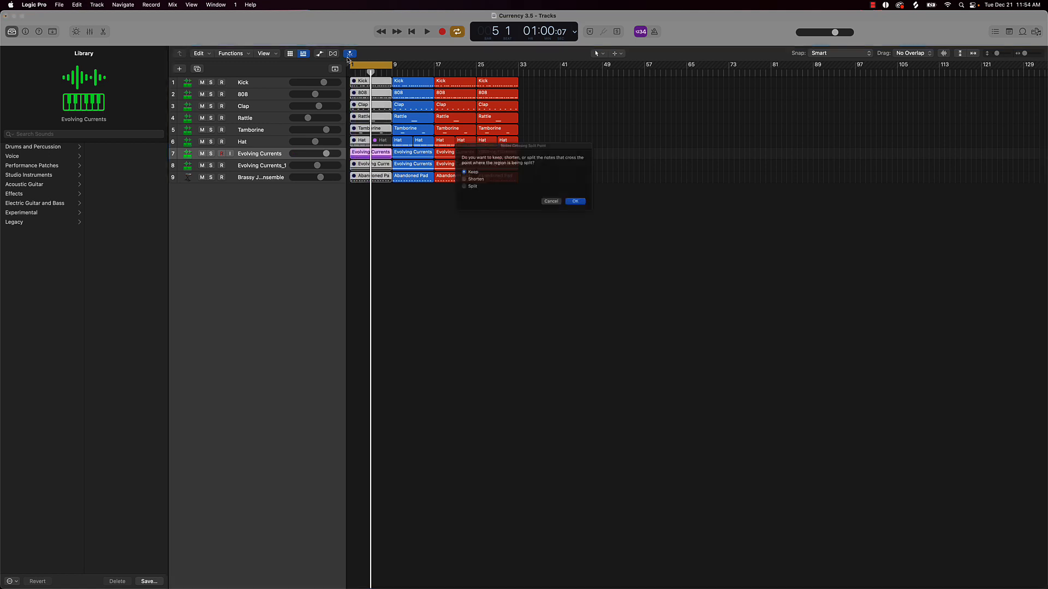
click(575, 201)
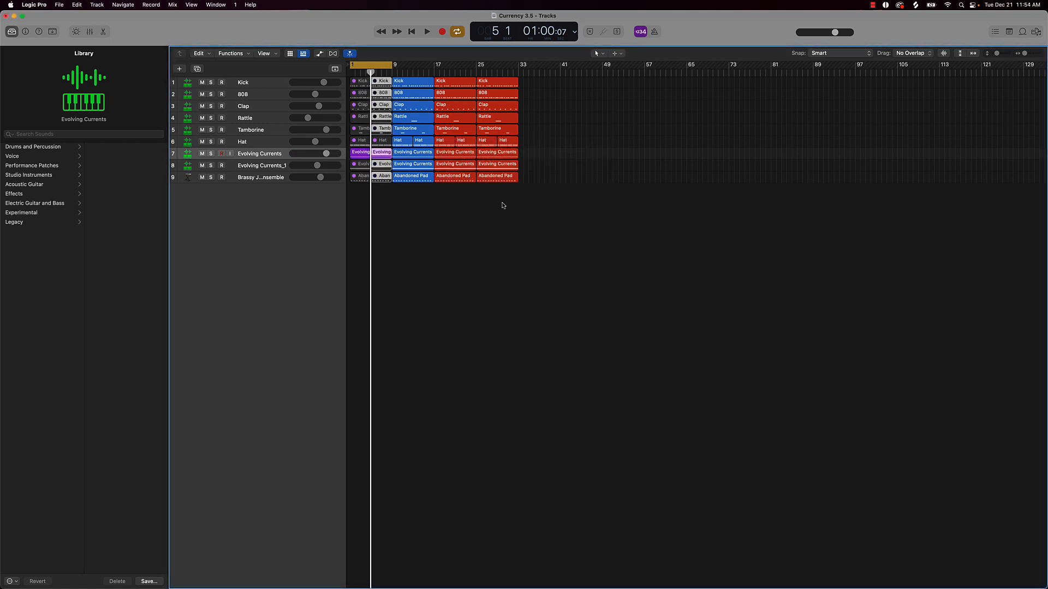
- Delete the intro regions in bars 1 to 5 and move all remaining regions to start at bar 1
drag(361, 193, 541, 189)
key(Delete)
key(Return)
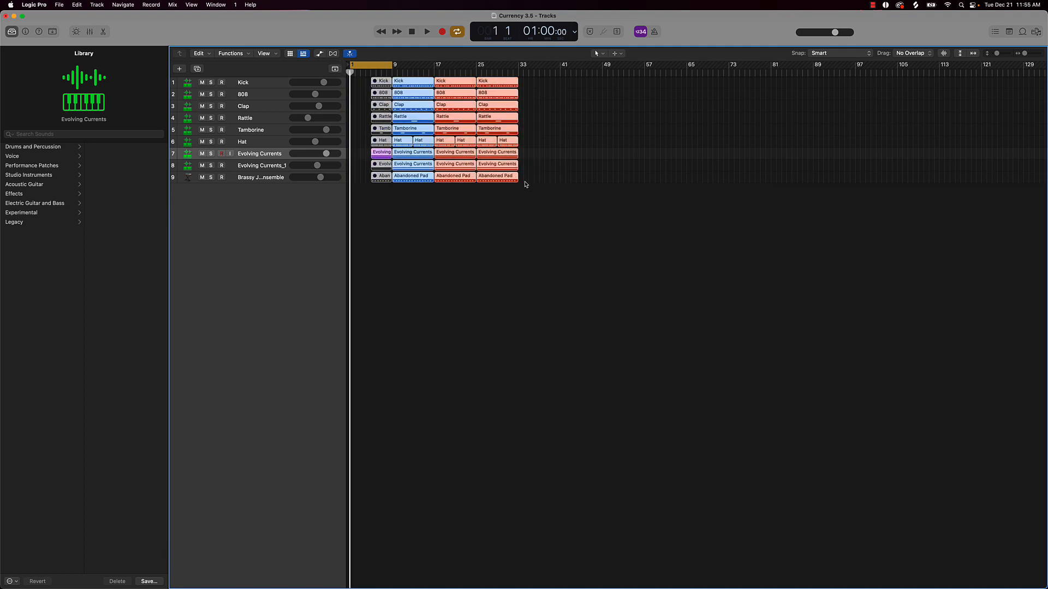
key(semicolon)
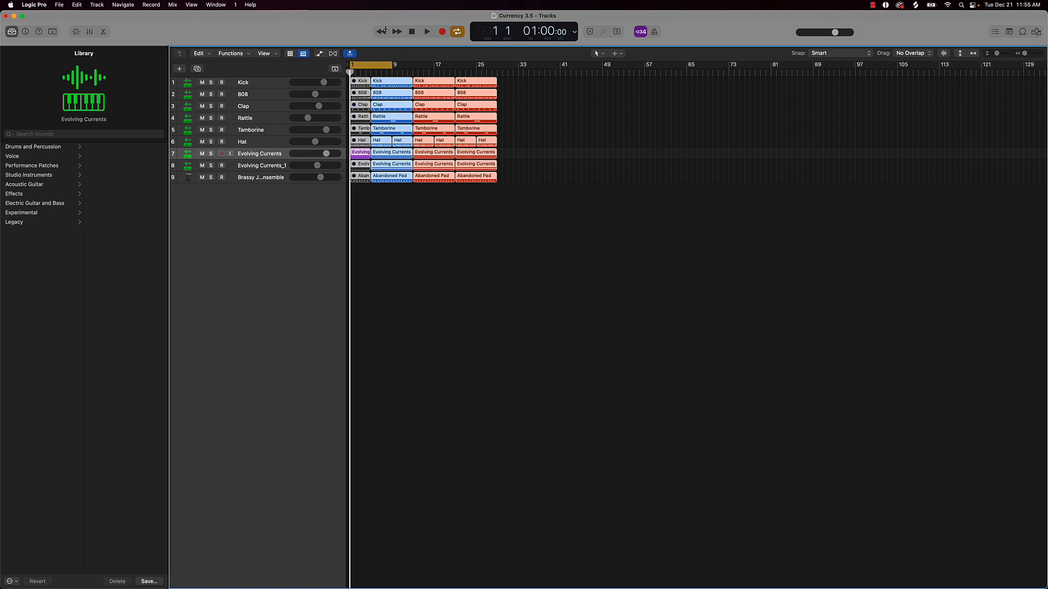
- Turn off the cycle range, play the intro and the blue section, and return the playhead to bar 1
click(377, 66)
key(space)
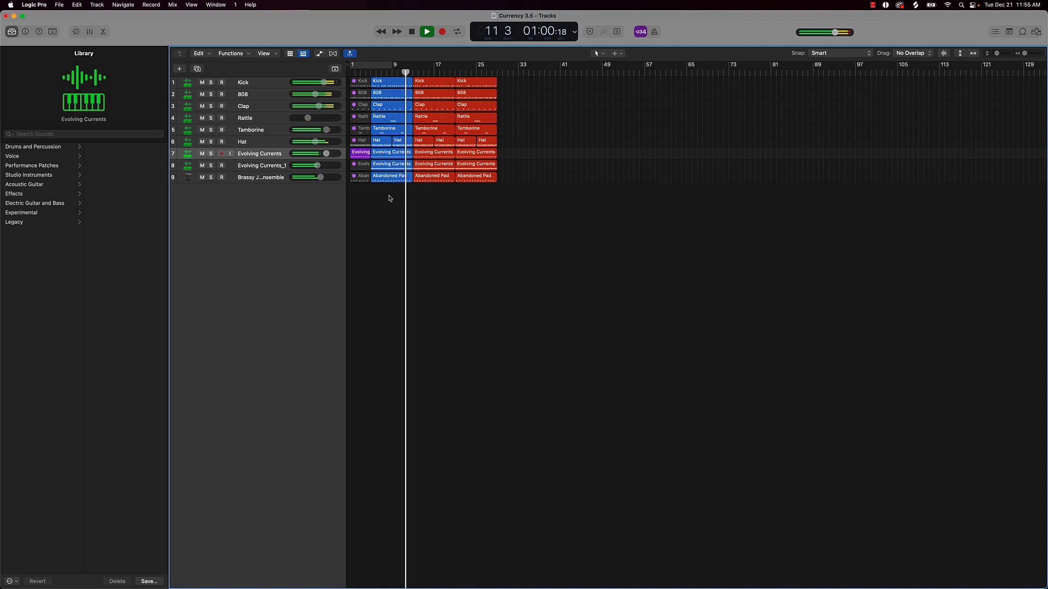
key(space)
key(Return)
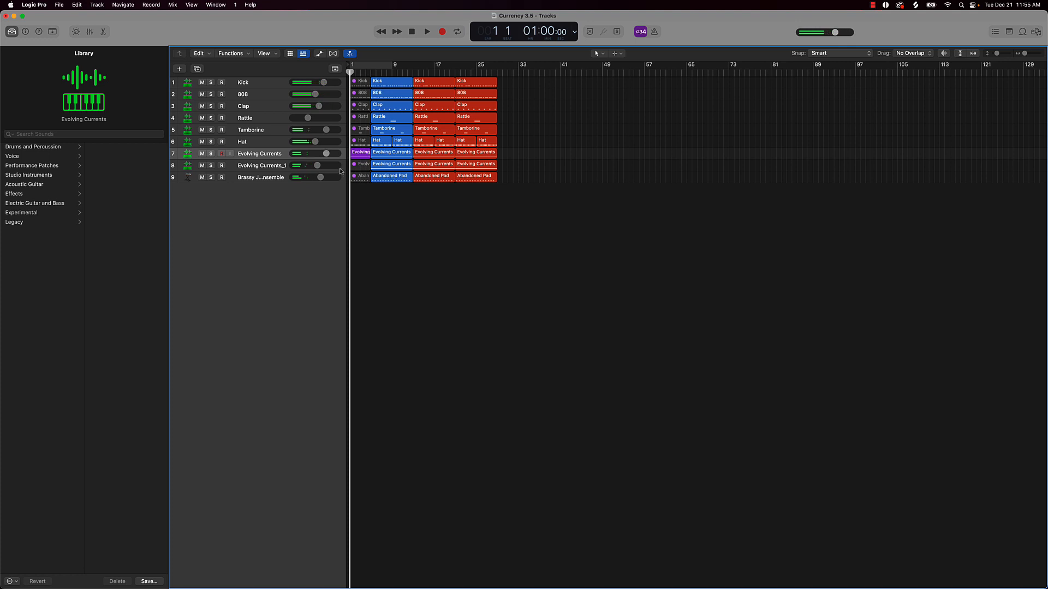
- Bounce all Evolving Currents_1 regions in place to a new track, with the source regions left as they are
click(273, 166)
right_click(381, 167)
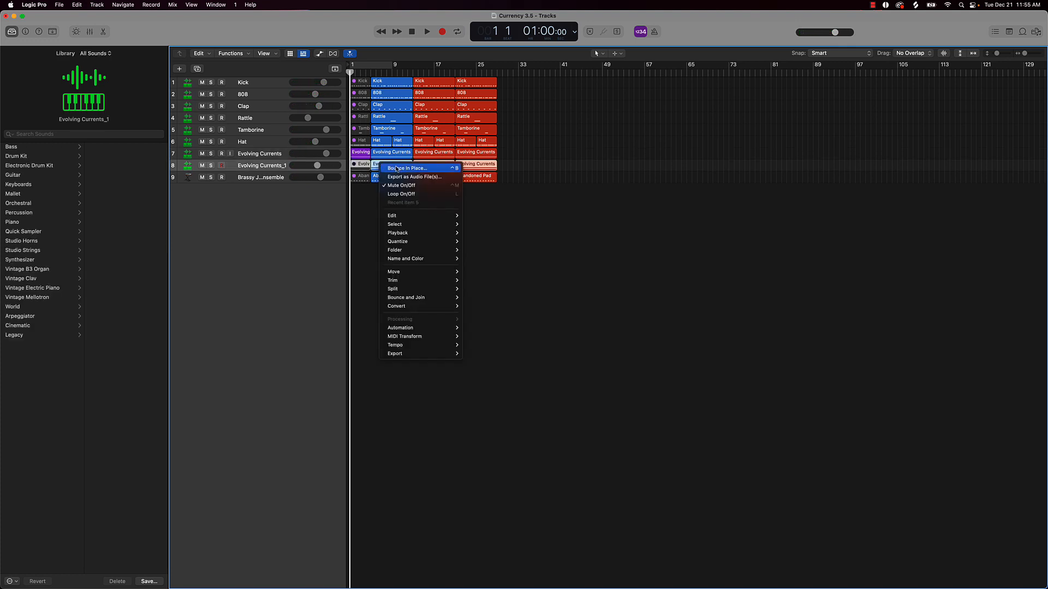
click(397, 170)
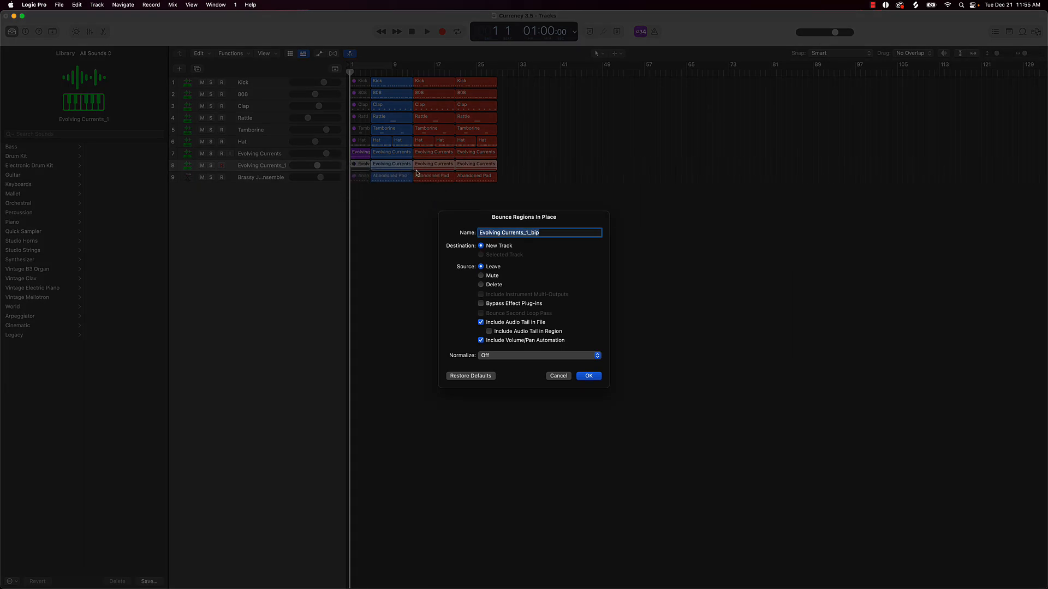
click(589, 376)
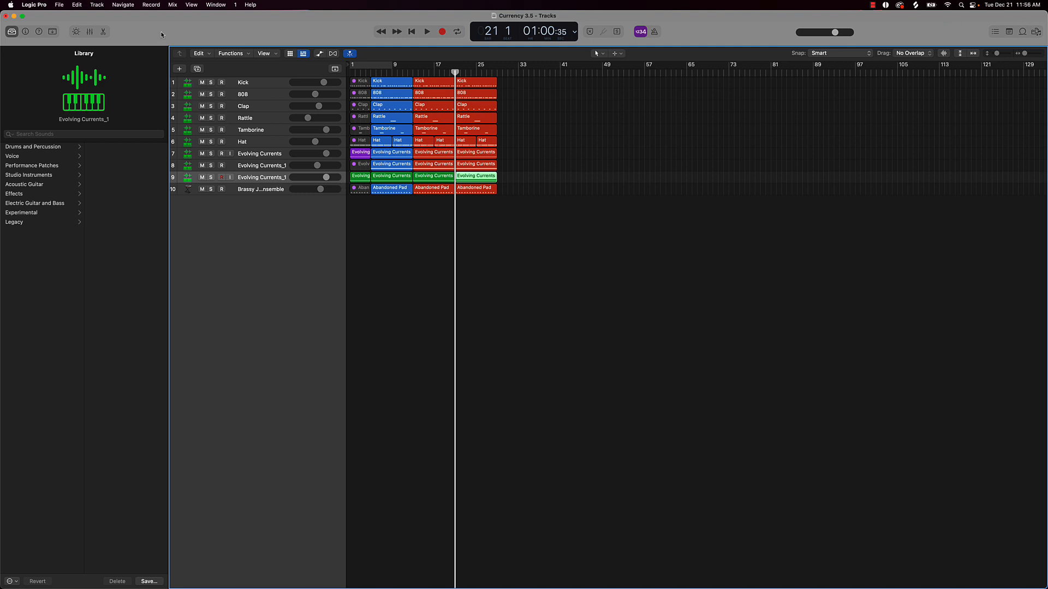
- Color the bounced track's intro region purple and its region in bars 5 to 13 blue
click(53, 32)
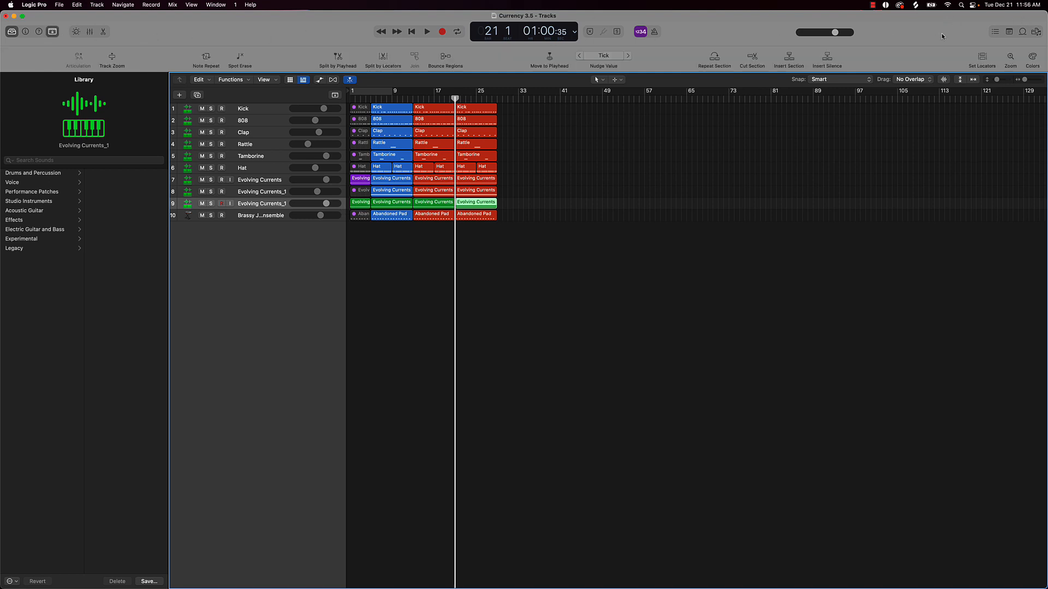
click(1032, 56)
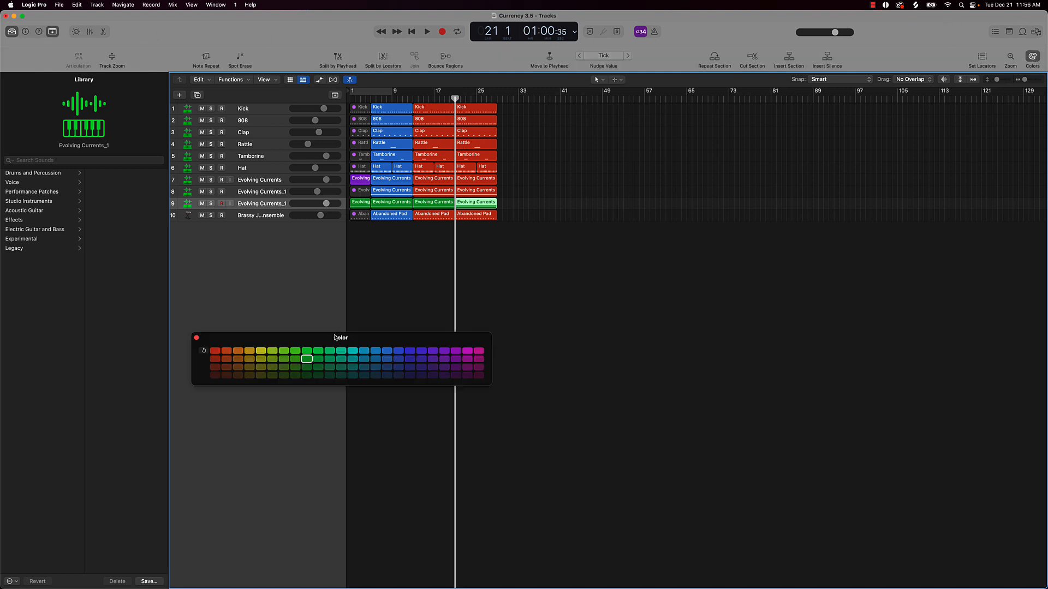
click(358, 205)
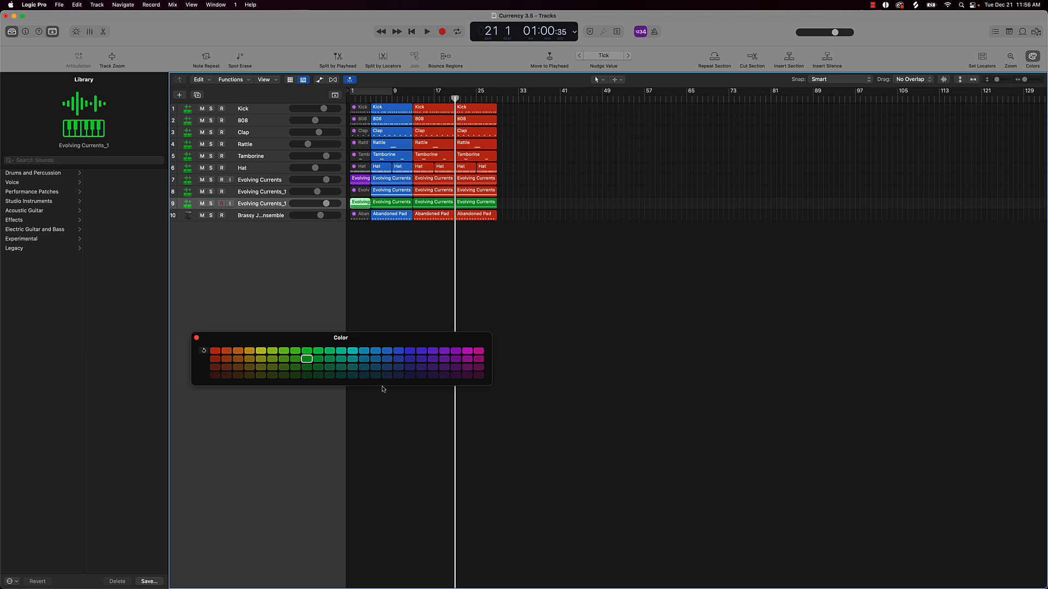
click(444, 351)
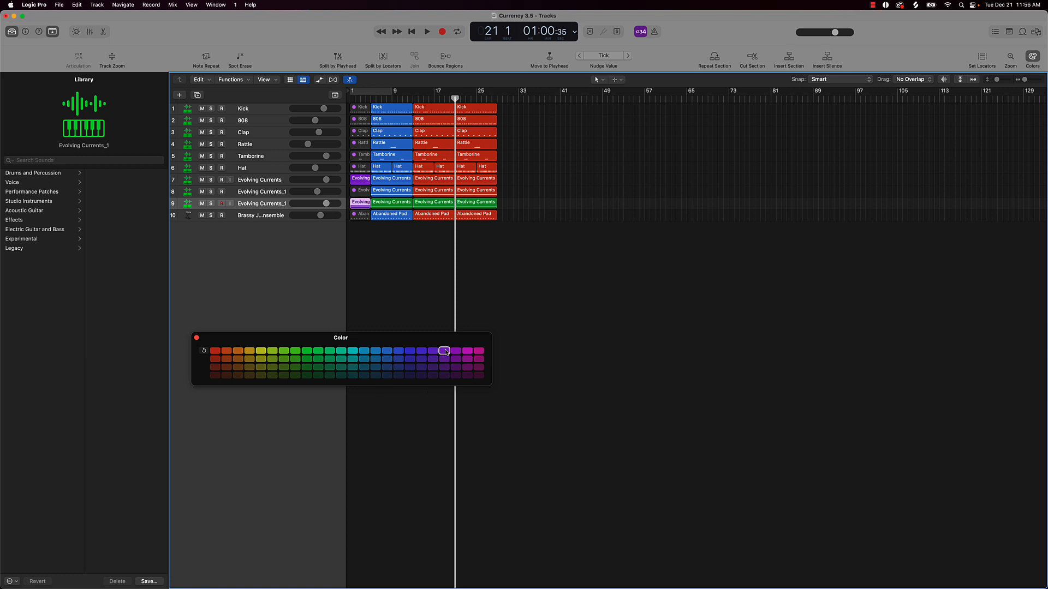
click(382, 200)
click(399, 351)
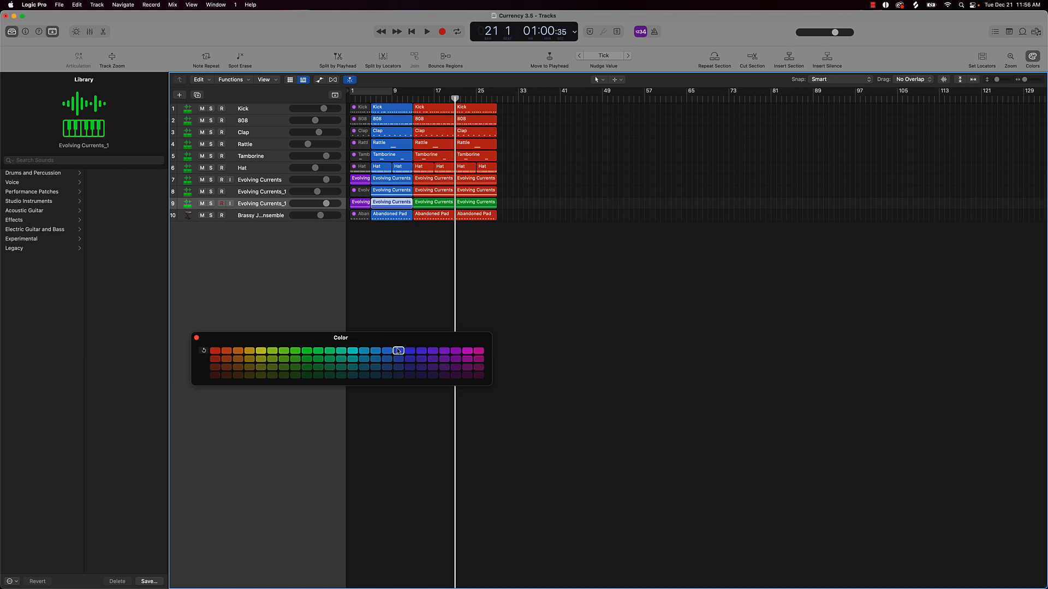
click(388, 351)
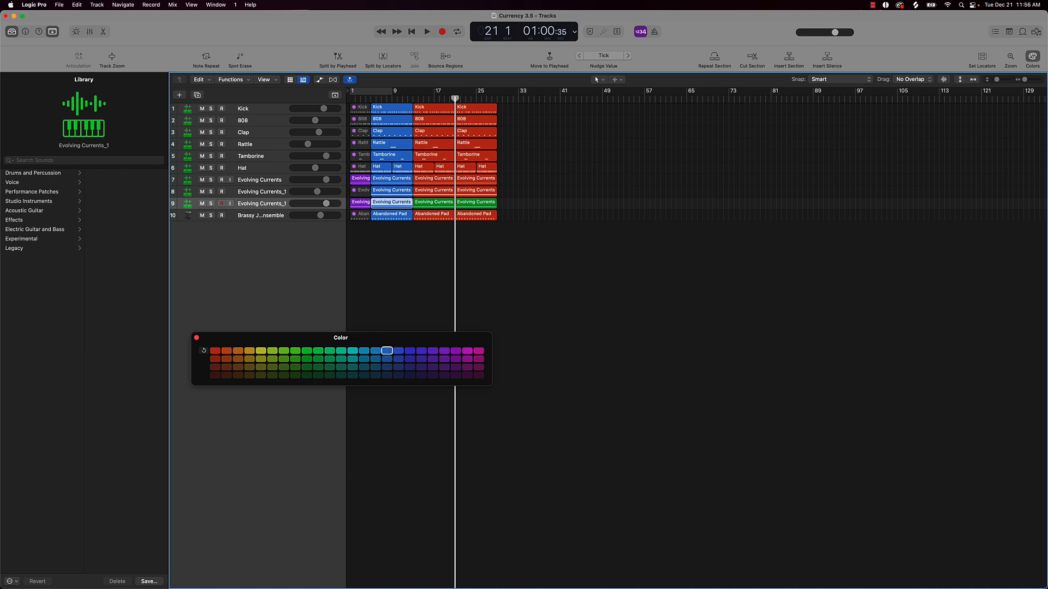
- Color the bounced track's two regions from bar 13 to bar 29 red and close the color palette
click(440, 207)
shift+click(480, 206)
click(204, 351)
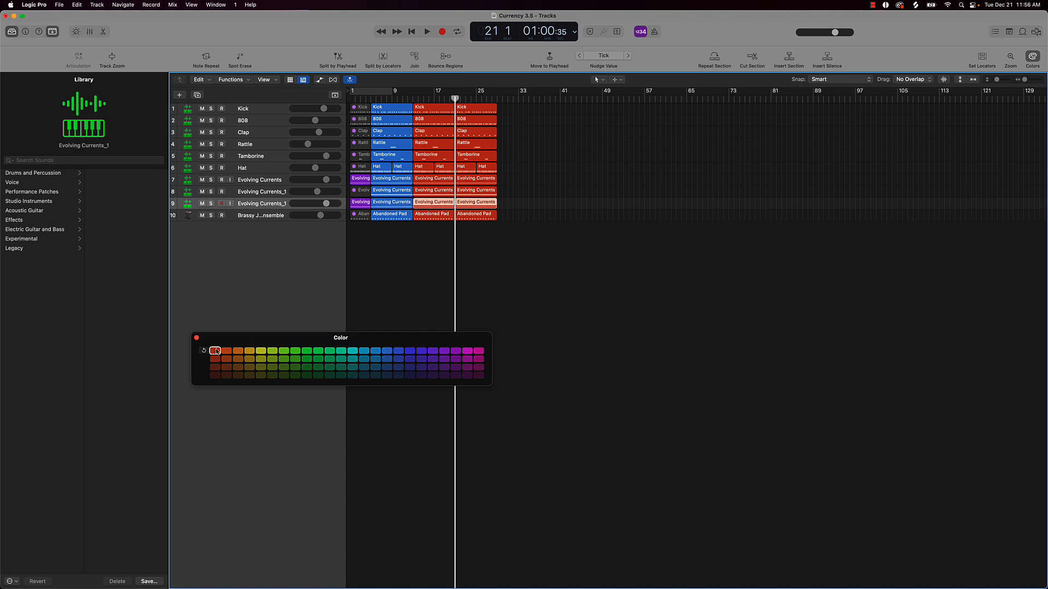
click(196, 338)
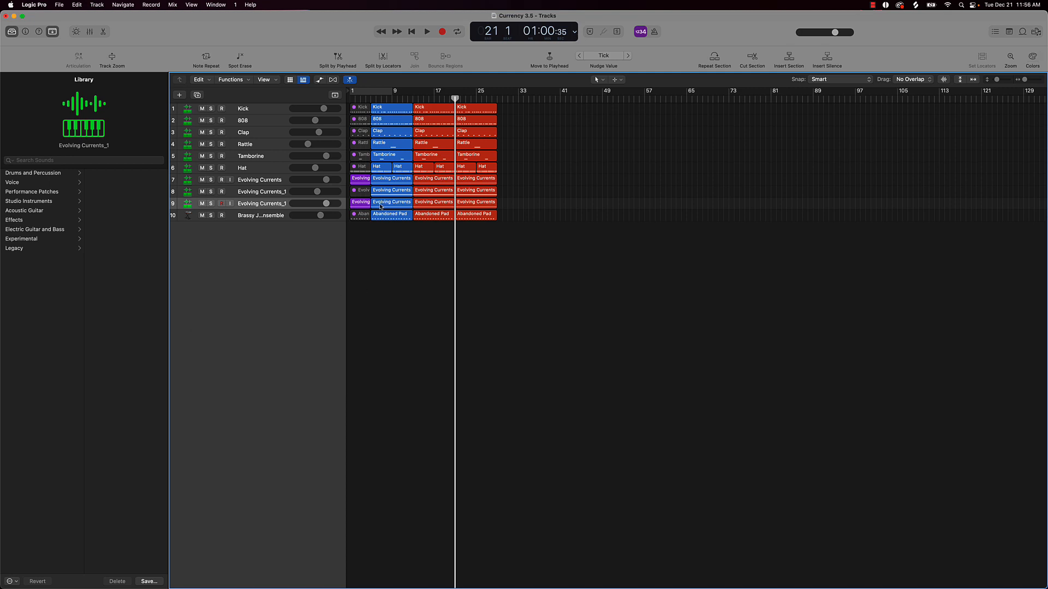
- Split the bounced track's blue region at bar 9
key(comma)
key(comma)
key(comma)
key(comma)
key(comma)
key(comma)
key(comma)
key(comma)
key(comma)
key(comma)
key(comma)
key(comma)
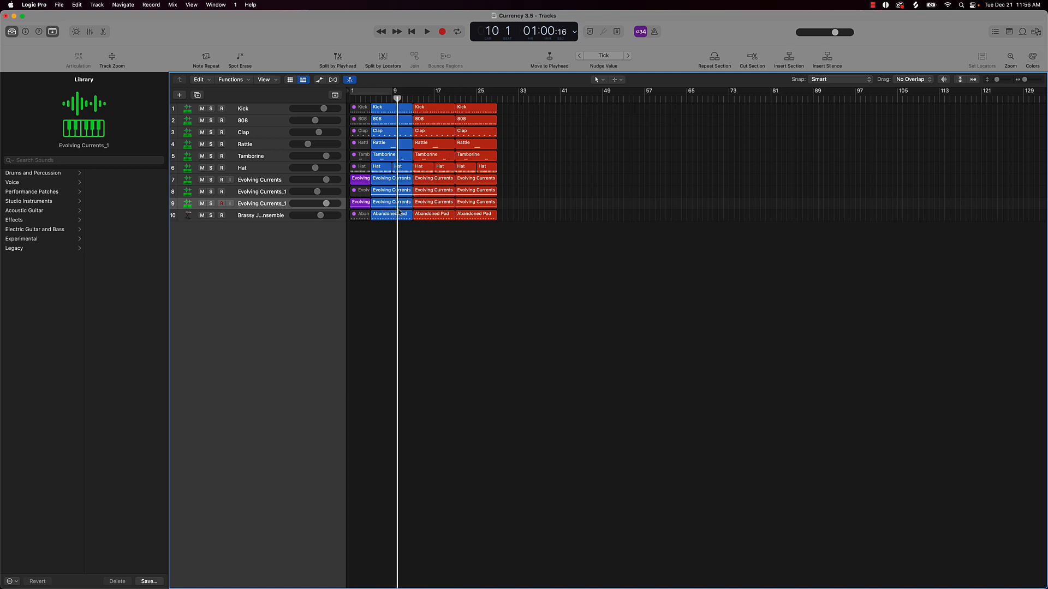
click(390, 205)
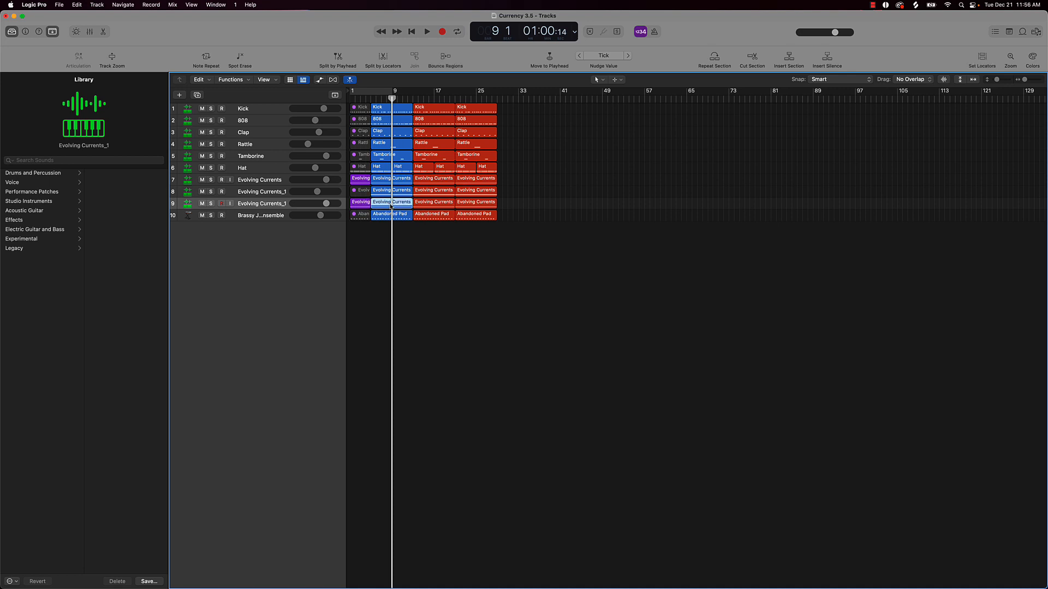
key(super+t)
- Mute the bounced track's regions in bars 1 to 9 and hide the toolbar
shift+click(359, 207)
key(ctrl+m)
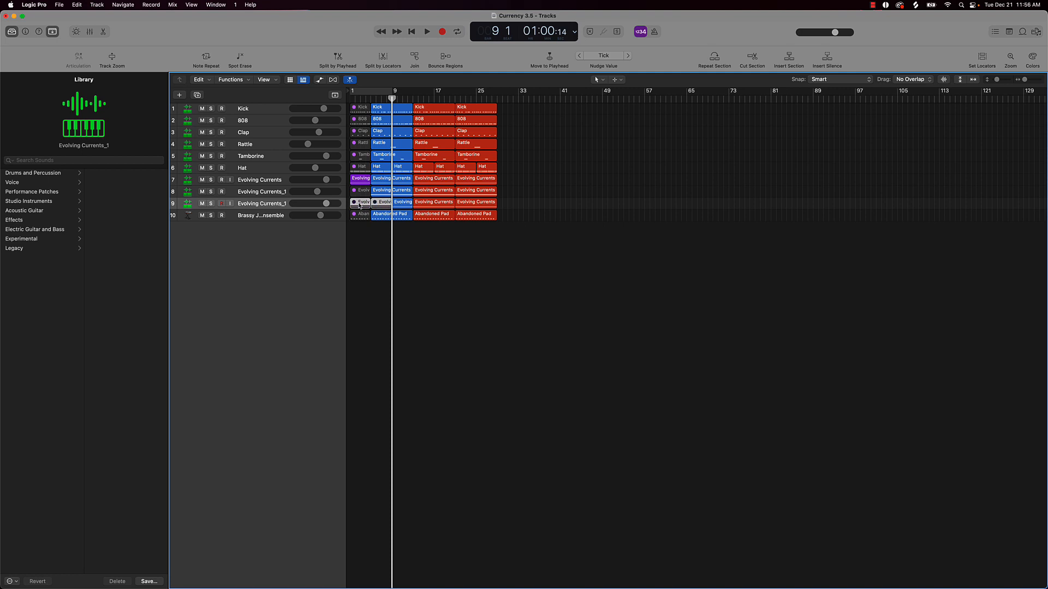
click(400, 229)
click(58, 33)
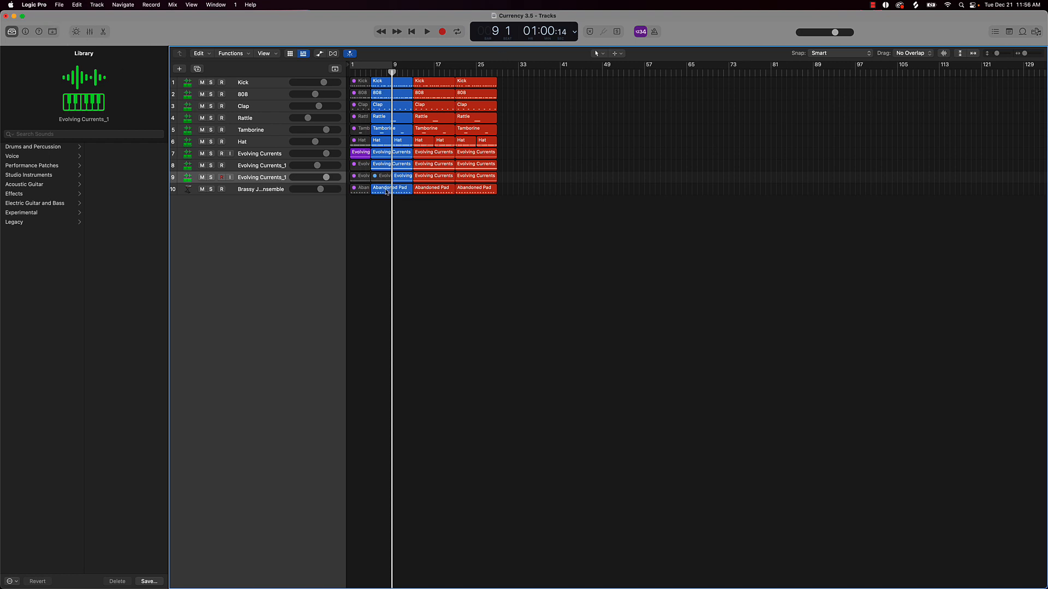
- Set the cycle range to bars 5 to 13 and audition the Abandoned Pad track on its own, removing the solo at the end
click(364, 65)
drag(363, 65, 382, 65)
click(210, 191)
key(space)
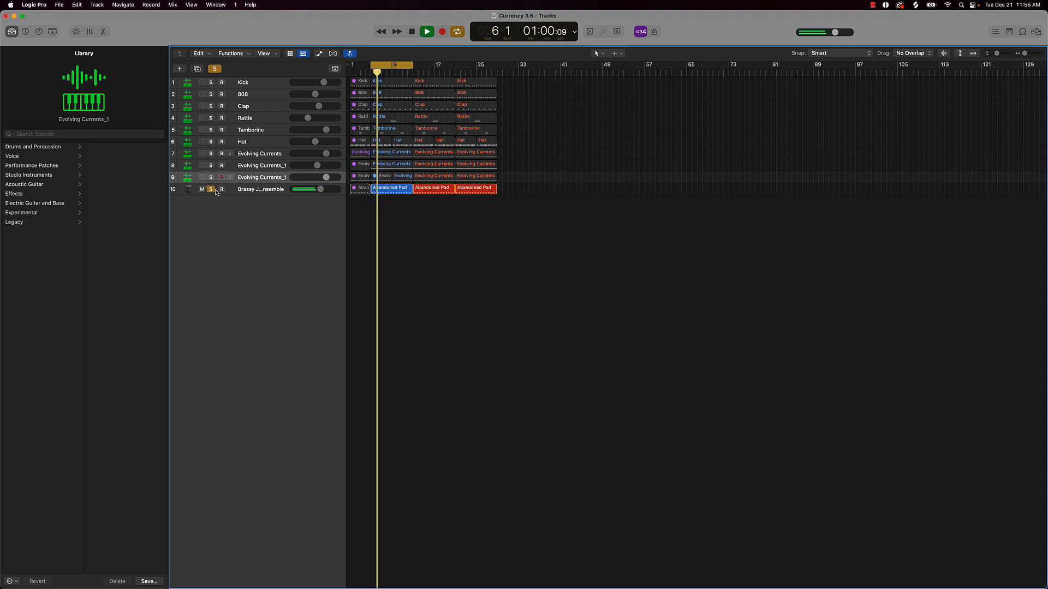
key(space)
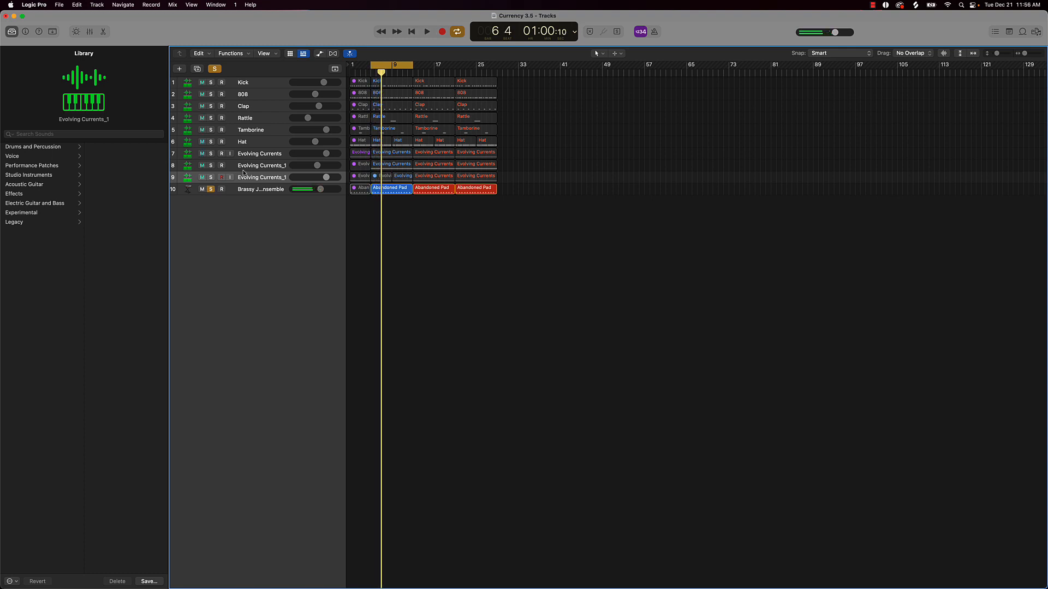
click(211, 190)
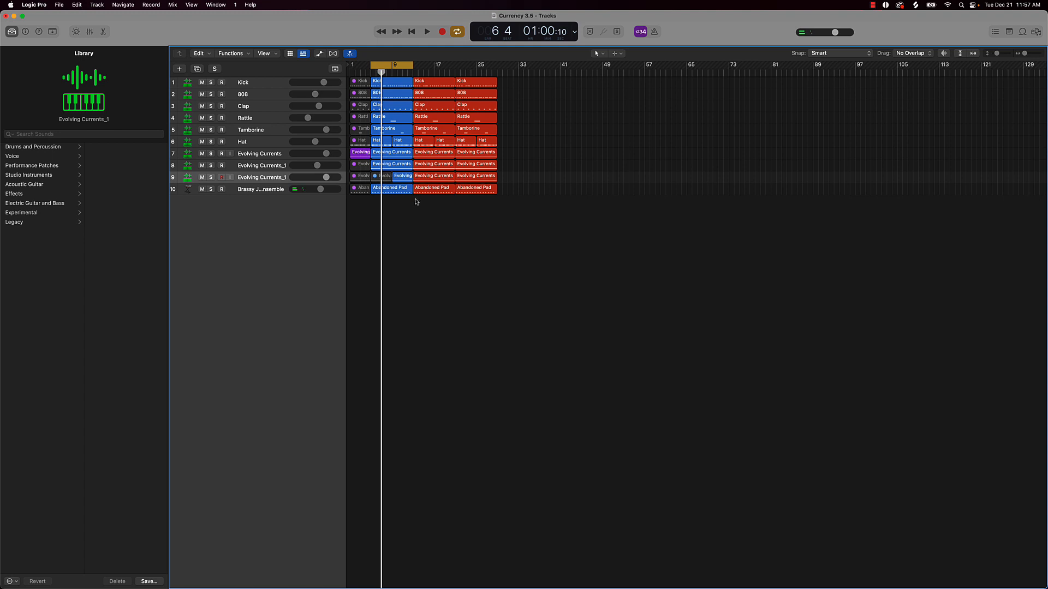
- Mute the two red Abandoned Pad regions from bar 13 to bar 29
scroll(476, 206, right, 1)
drag(440, 201, 480, 192)
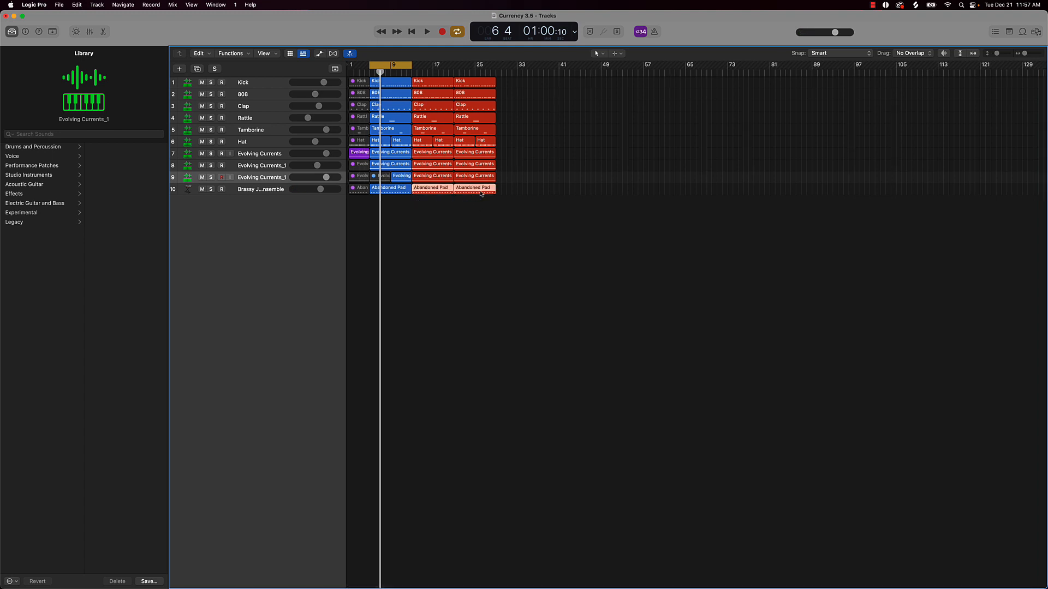
key(ctrl+m)
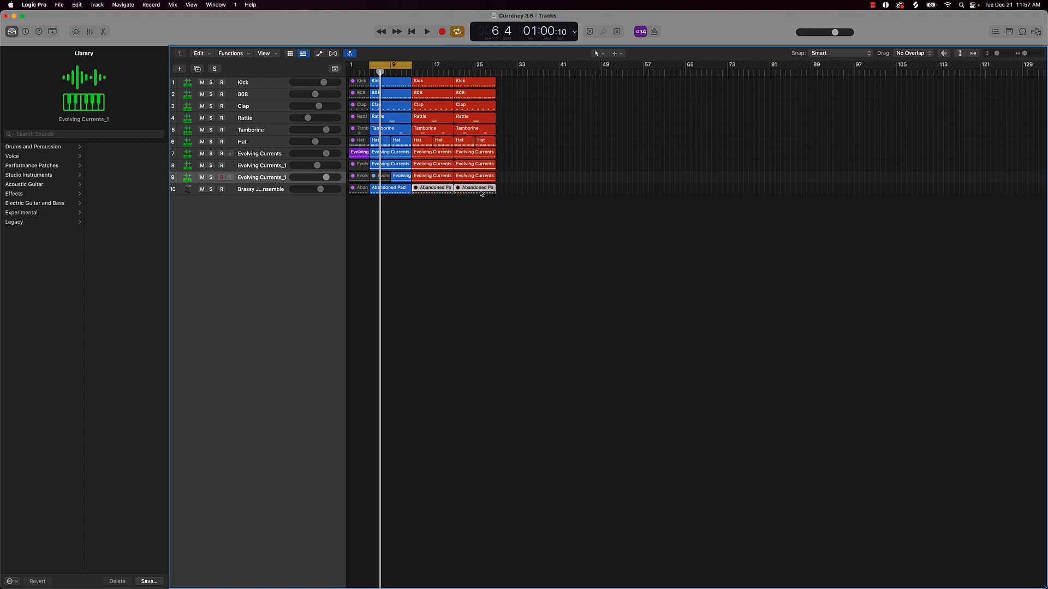
- Mute the red Kick region from bar 13 to bar 21
click(460, 217)
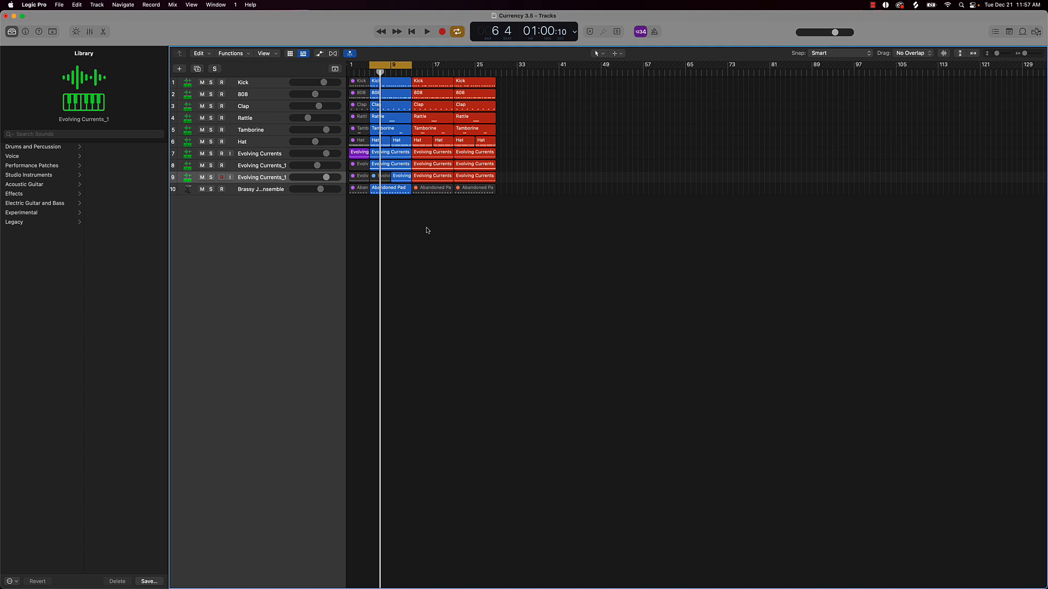
click(442, 87)
key(ctrl+m)
- Mute the red Evolving Currents_1 region at bar 13 on track 8 and the one at bar 21 on track 9
click(440, 169)
shift+click(477, 176)
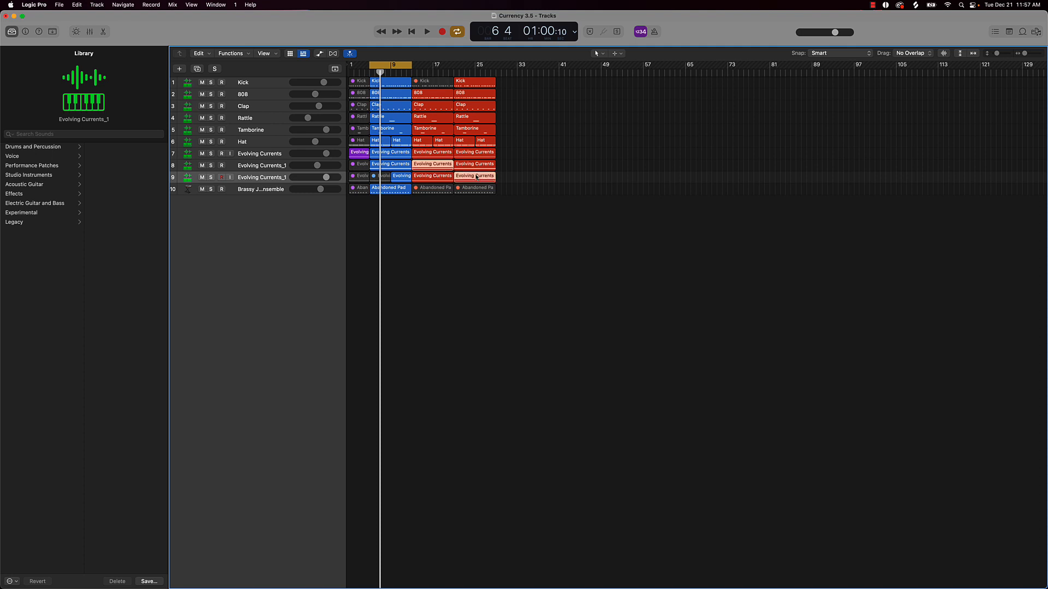
key(ctrl+m)
click(465, 203)
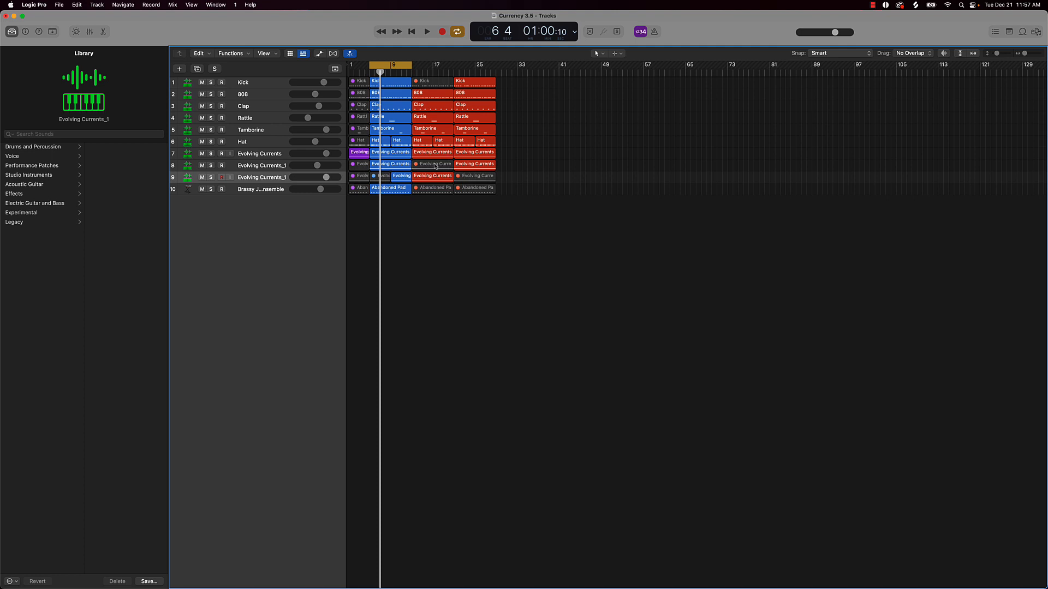
- Split the red regions ending at bar 29 at bar 28 on every track except 7 and 8
key(super+Right)
key(super+Right)
key(super+Right)
key(super+Right)
scroll(450, 164, right, 7)
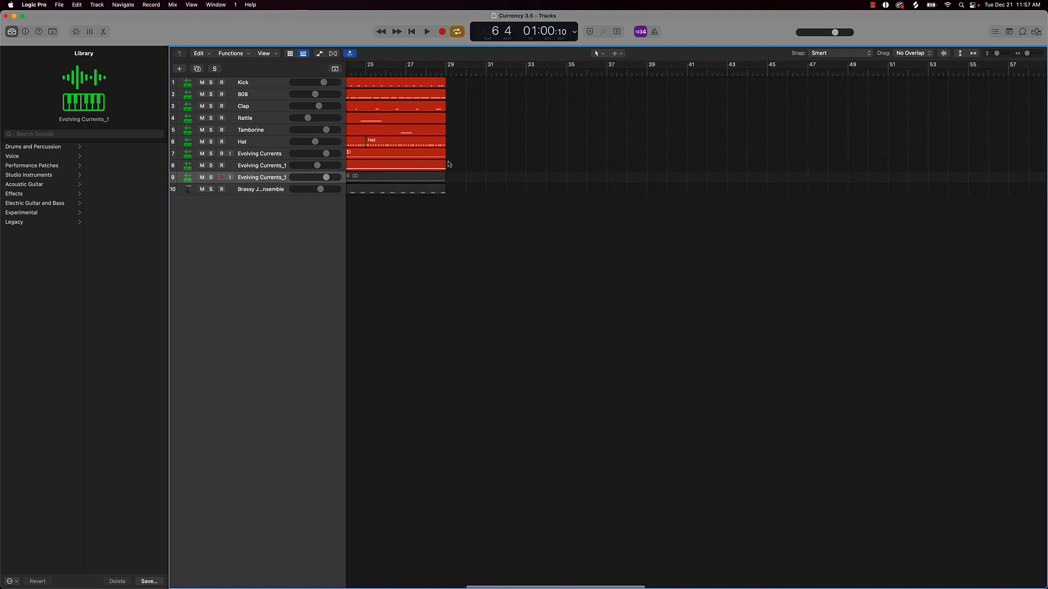
key(super+Right)
key(super+Right)
scroll(444, 163, left, 9)
scroll(444, 163, right, 10)
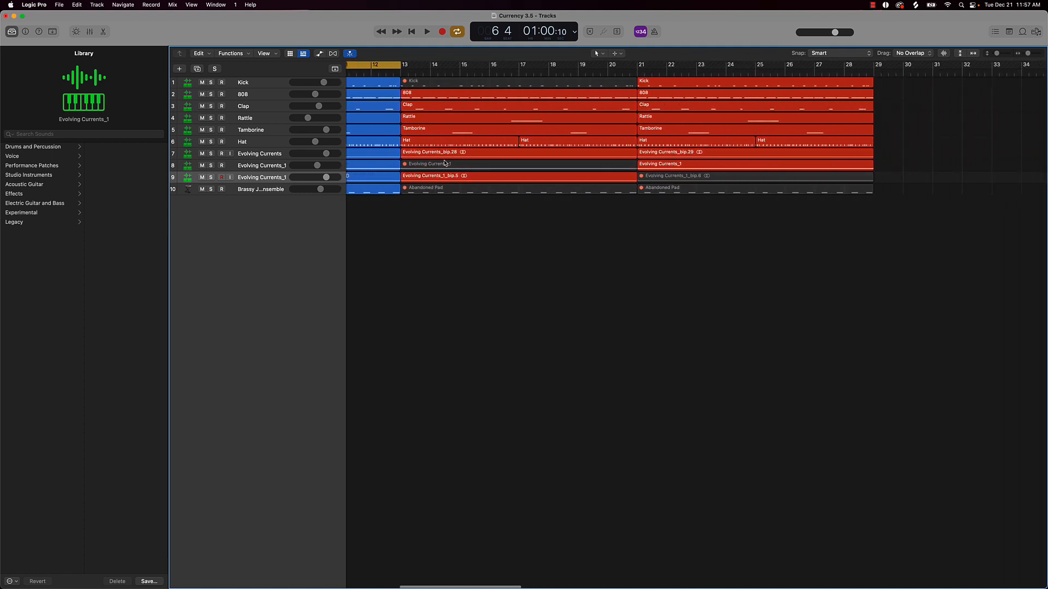
scroll(444, 162, left, 2)
scroll(445, 163, left, 4)
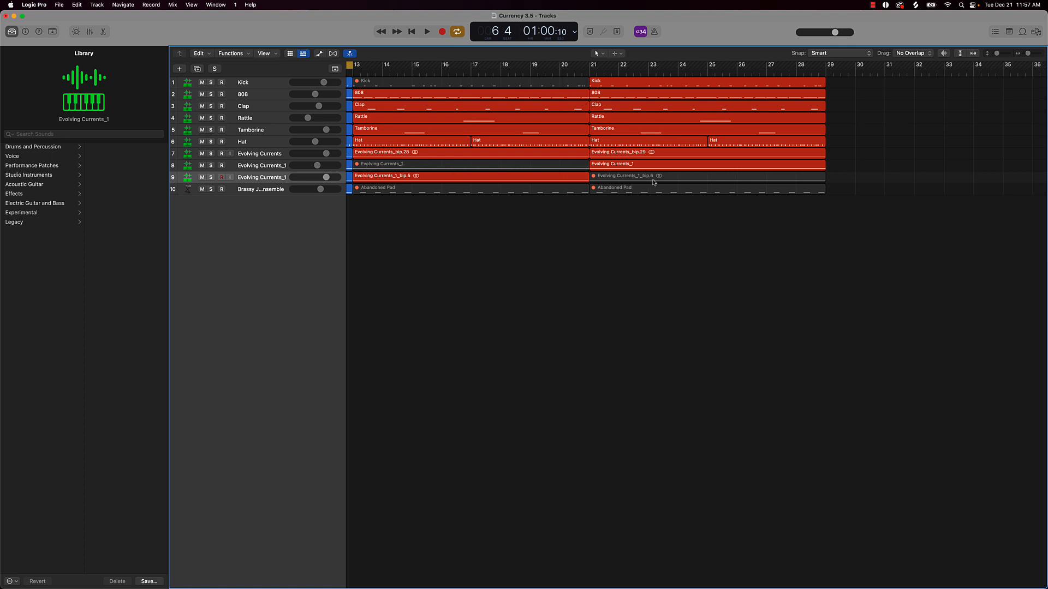
drag(828, 70, 800, 197)
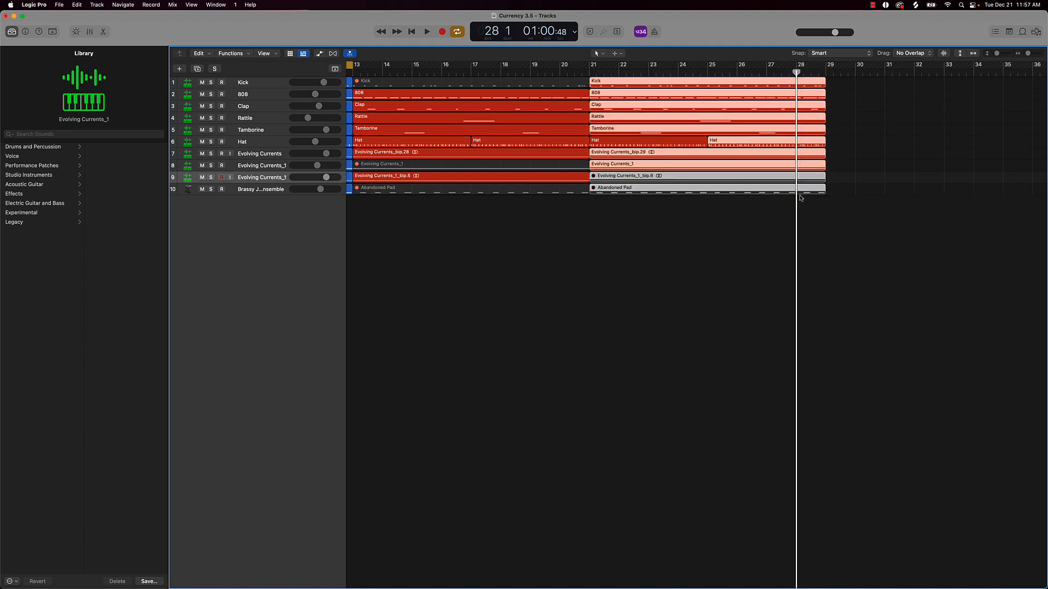
shift+click(802, 157)
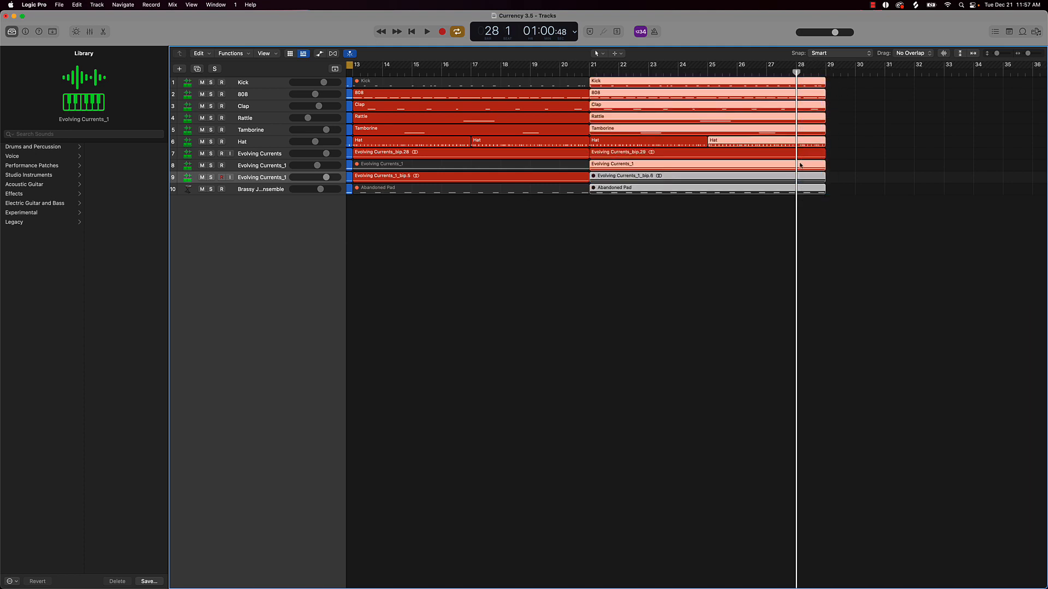
shift+click(801, 165)
key(space)
scroll(801, 165, right, 10)
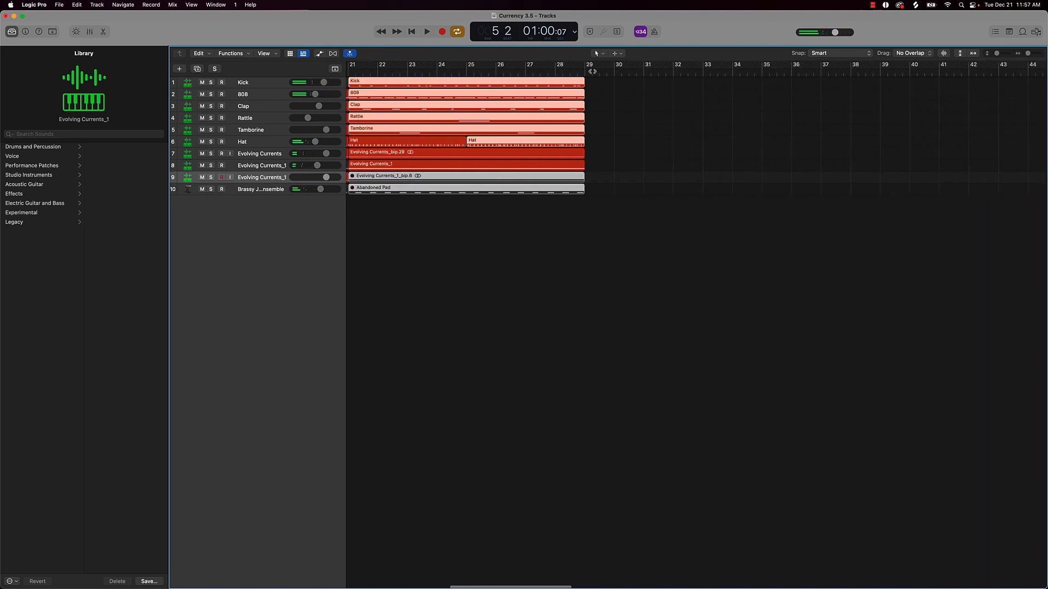
drag(587, 72, 555, 73)
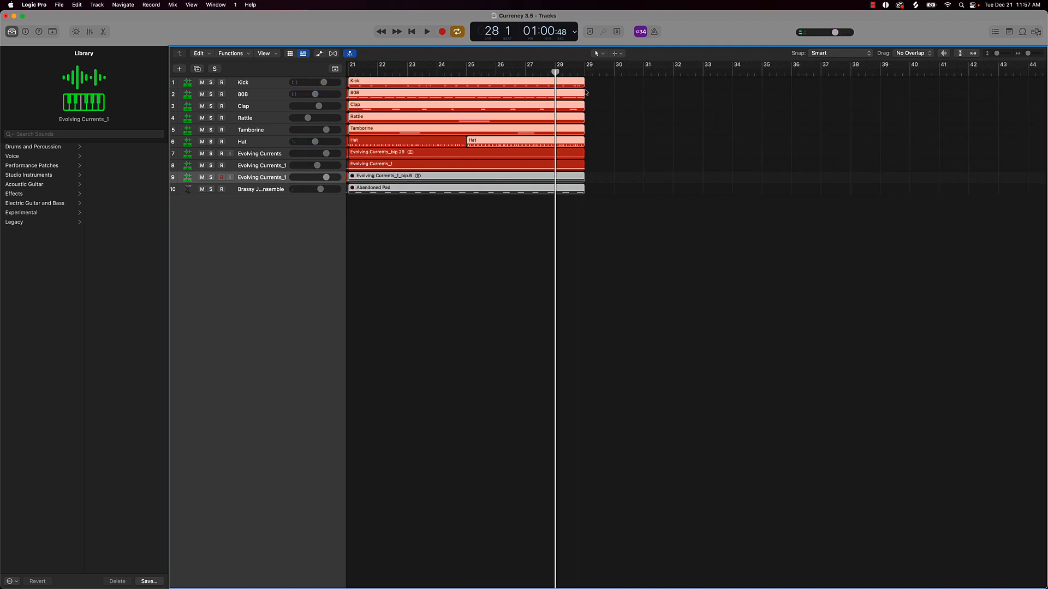
key(super+t)
key(Return)
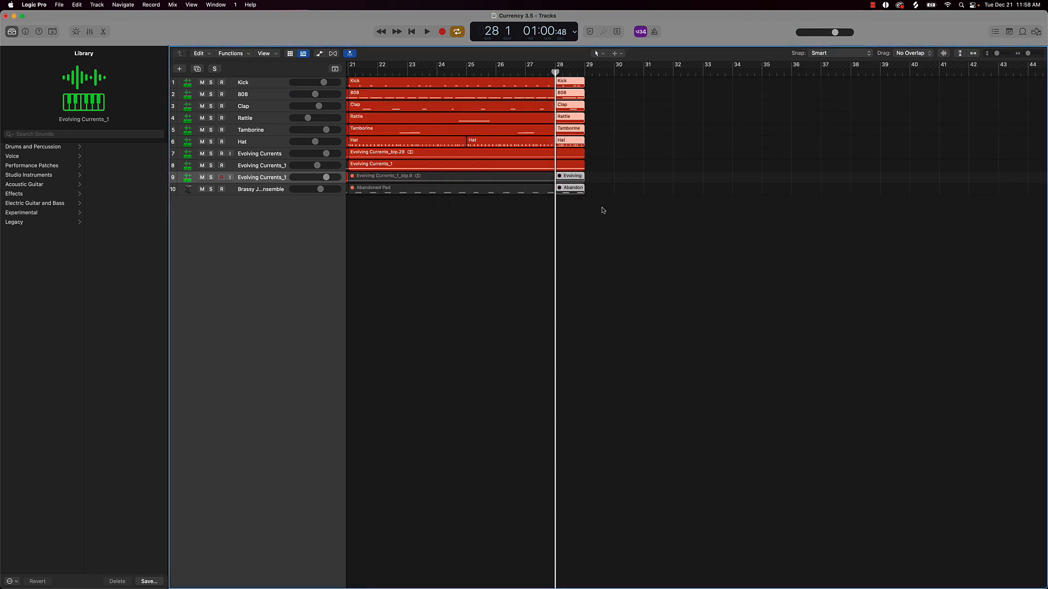
- Mute the split-off one-bar regions at bar 28, then unmute the 808 one
key(ctrl+m)
click(615, 208)
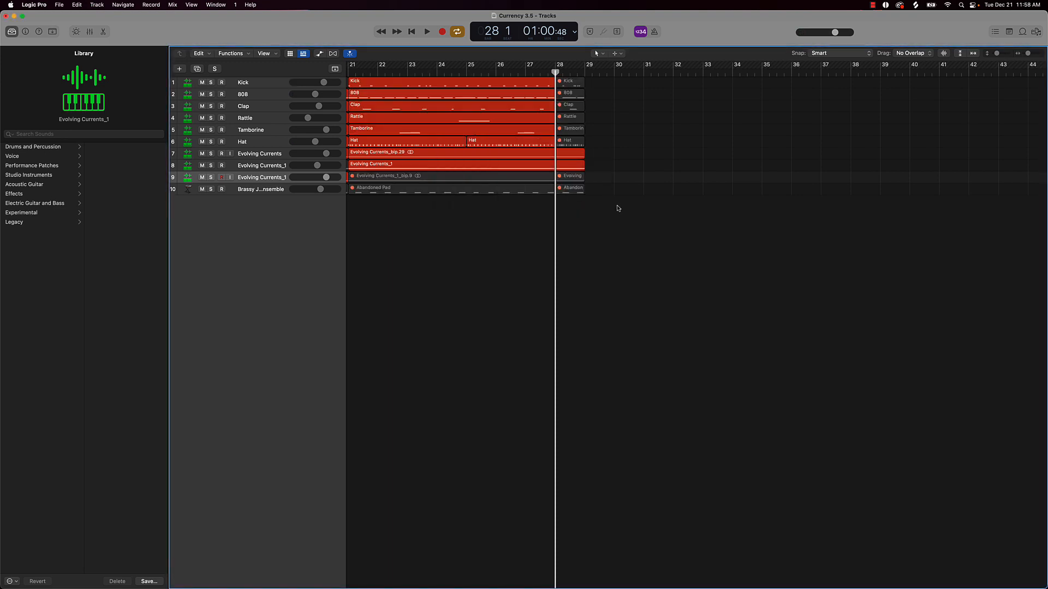
ctrl+alt+click(613, 201)
ctrl+alt+click(613, 201)
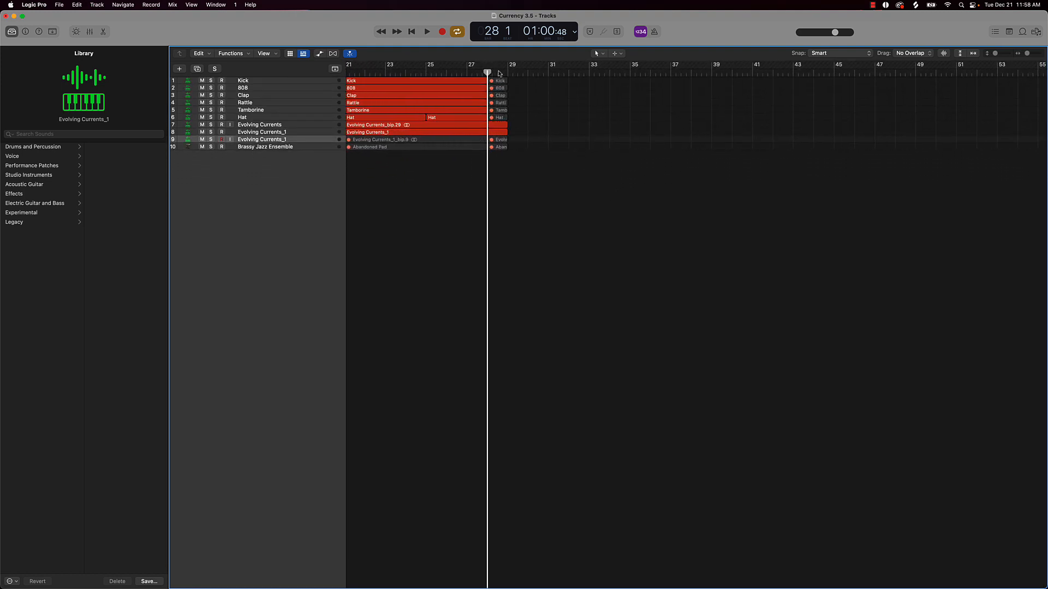
click(500, 89)
key(ctrl+m)
- Split the muted purple 808 region at bar 4 beat 3 and unmute its short end piece
key(Return)
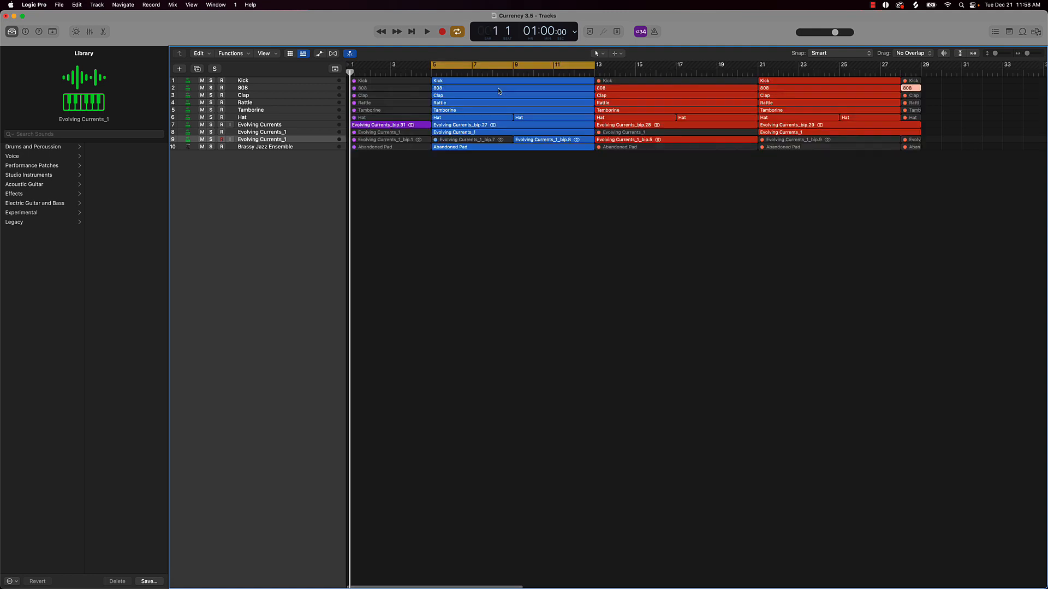
key(super+Right)
key(super+Right)
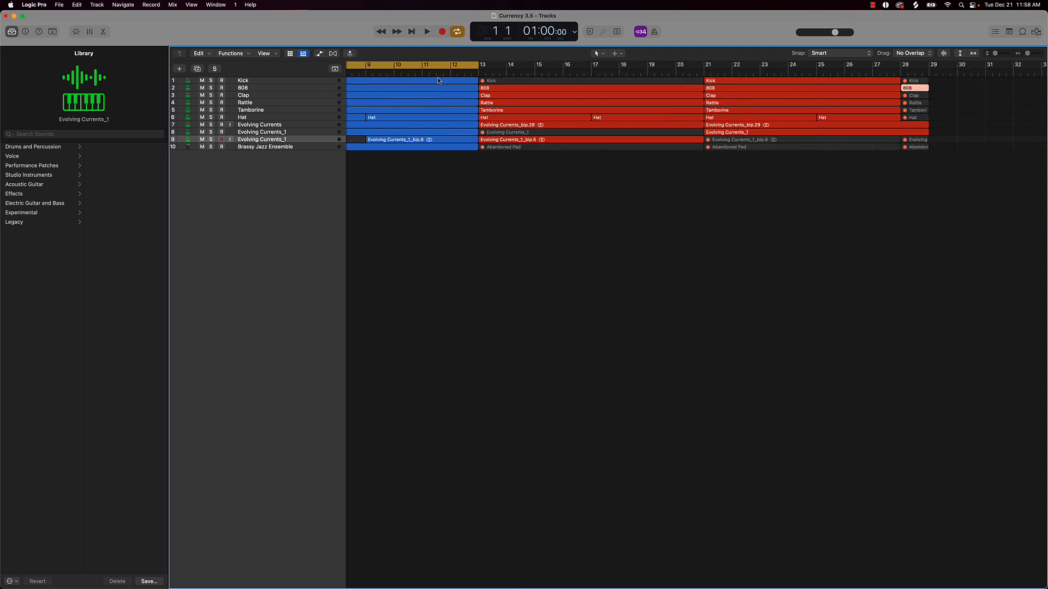
scroll(439, 79, left, 10)
scroll(439, 79, up, 8)
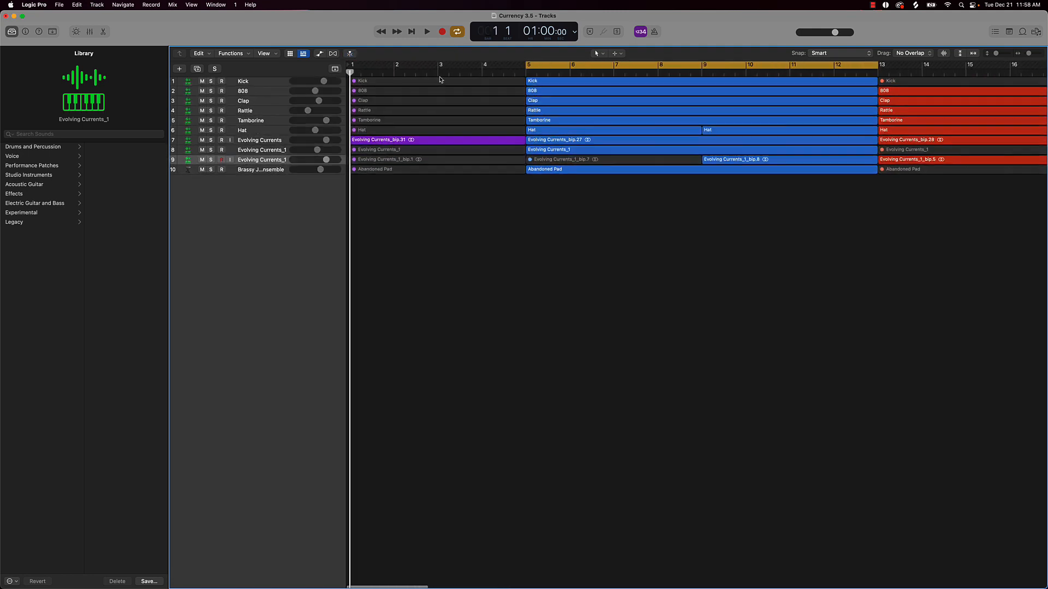
scroll(440, 79, up, 5)
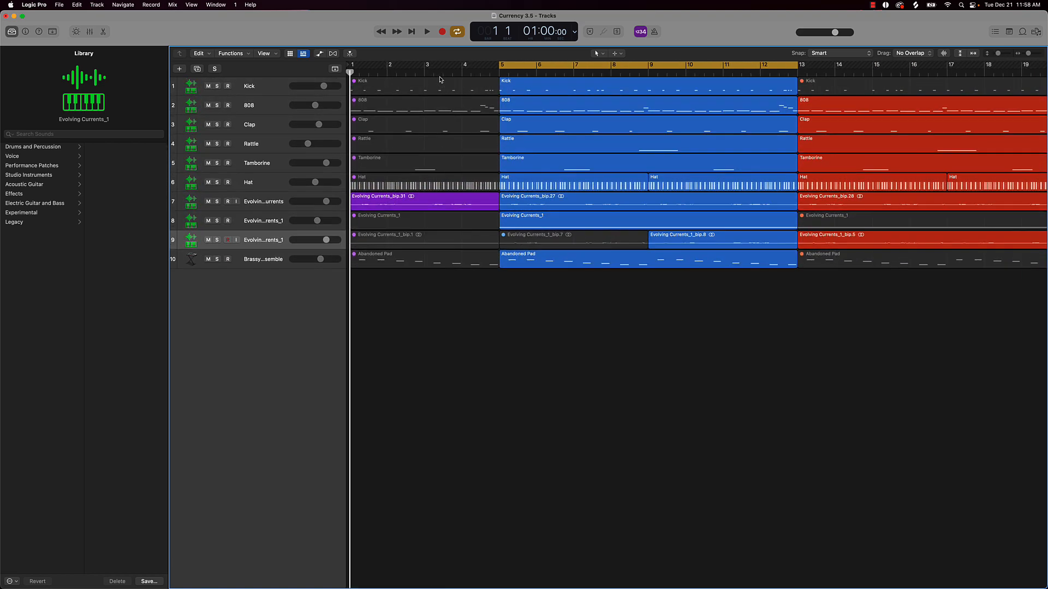
click(472, 73)
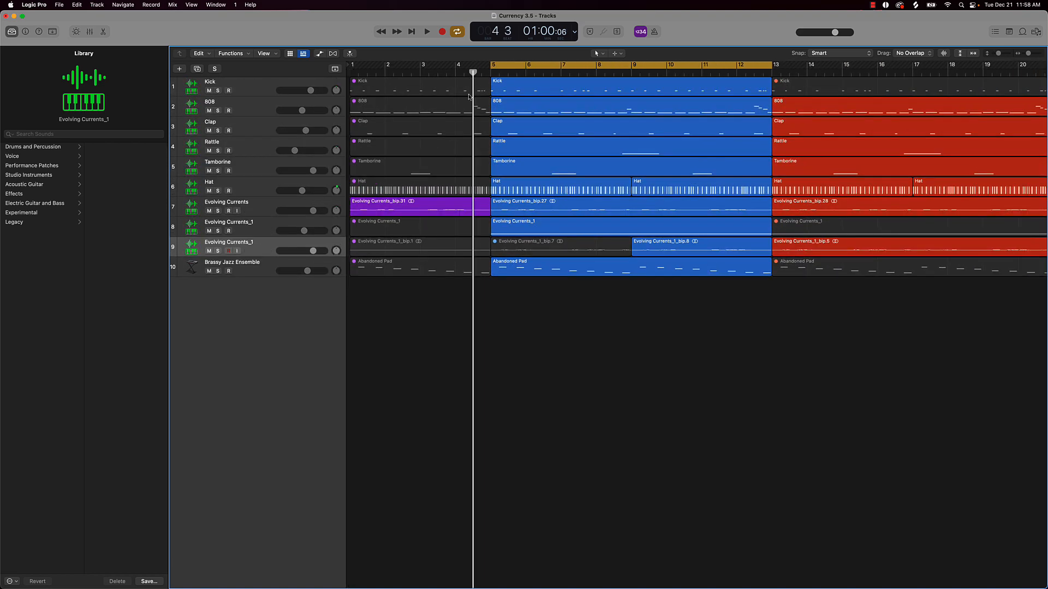
click(468, 104)
key(super+t)
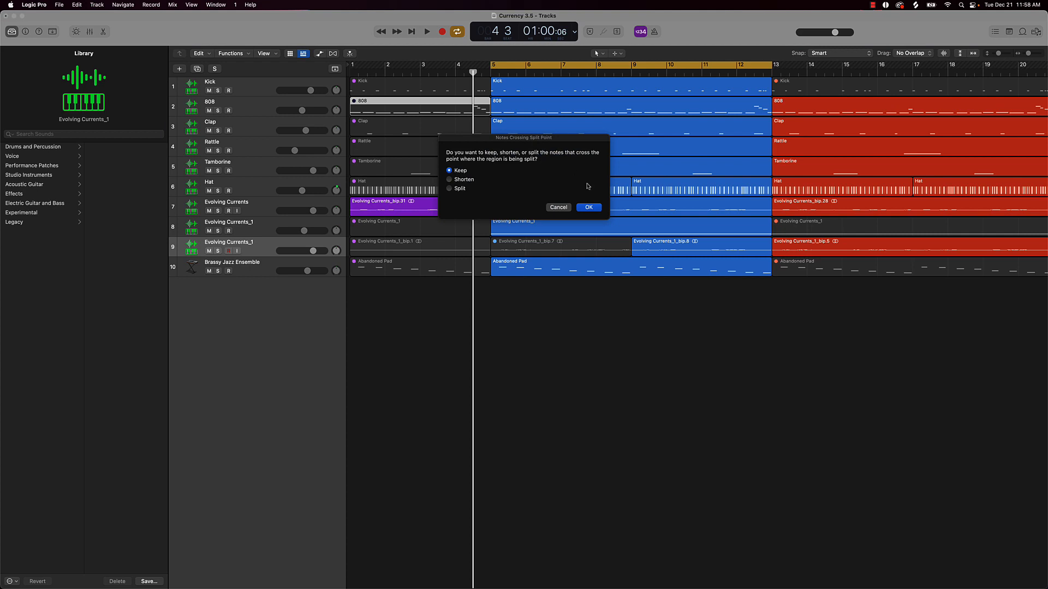
key(Return)
key(ctrl+m)
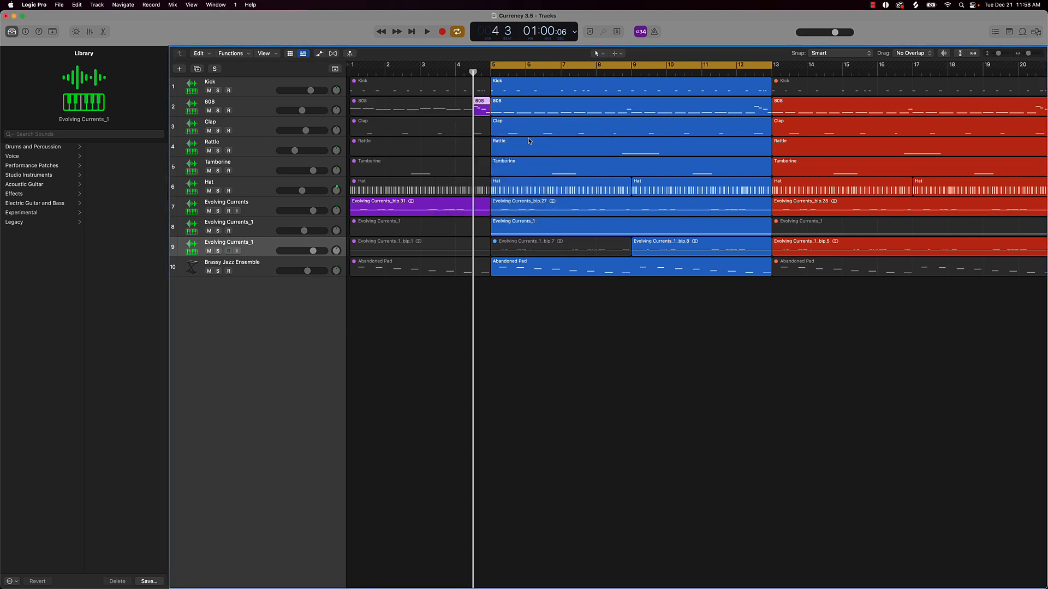
- Turn off cycle mode and play the arrangement from bar 1
click(535, 65)
key(Return)
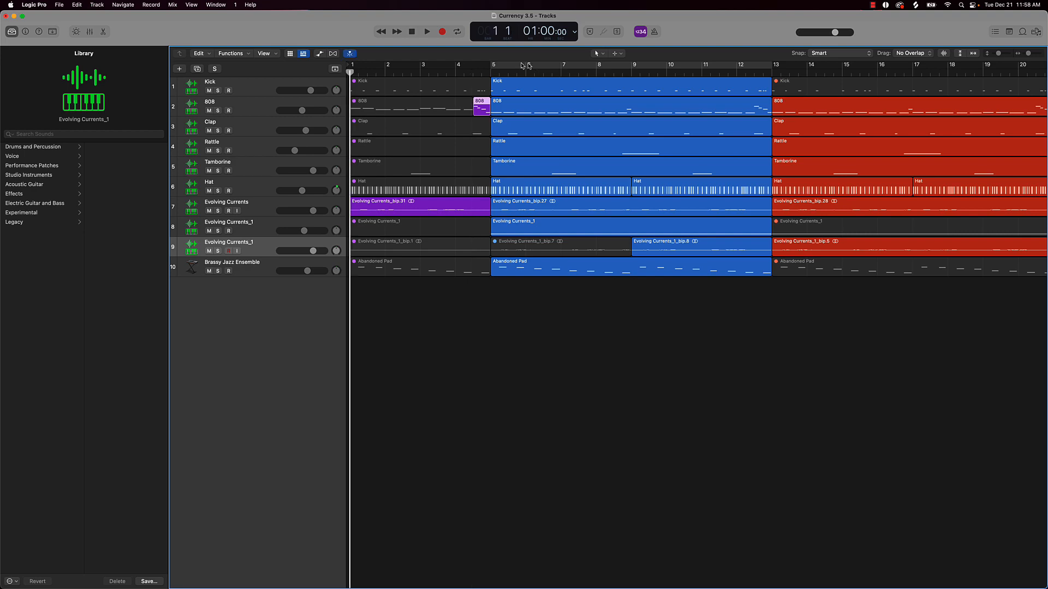
ctrl+alt+click(496, 278)
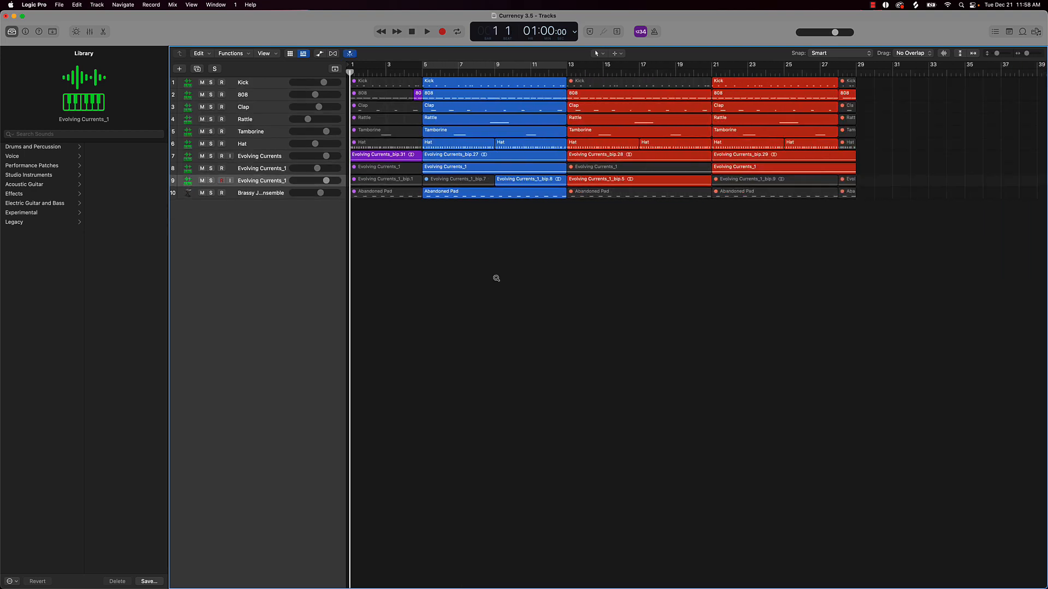
ctrl+alt+click(496, 278)
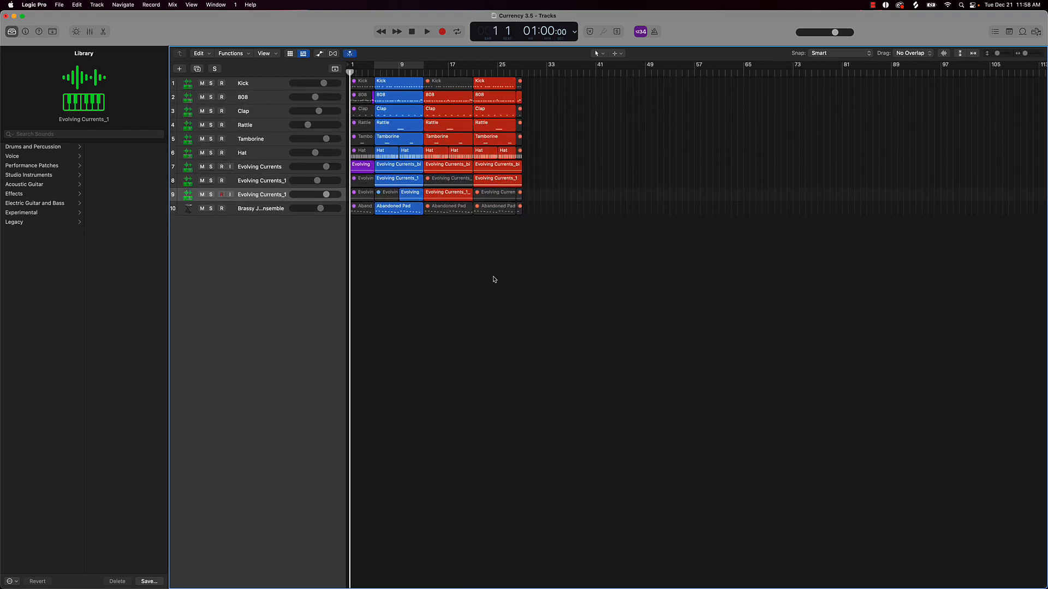
key(space)
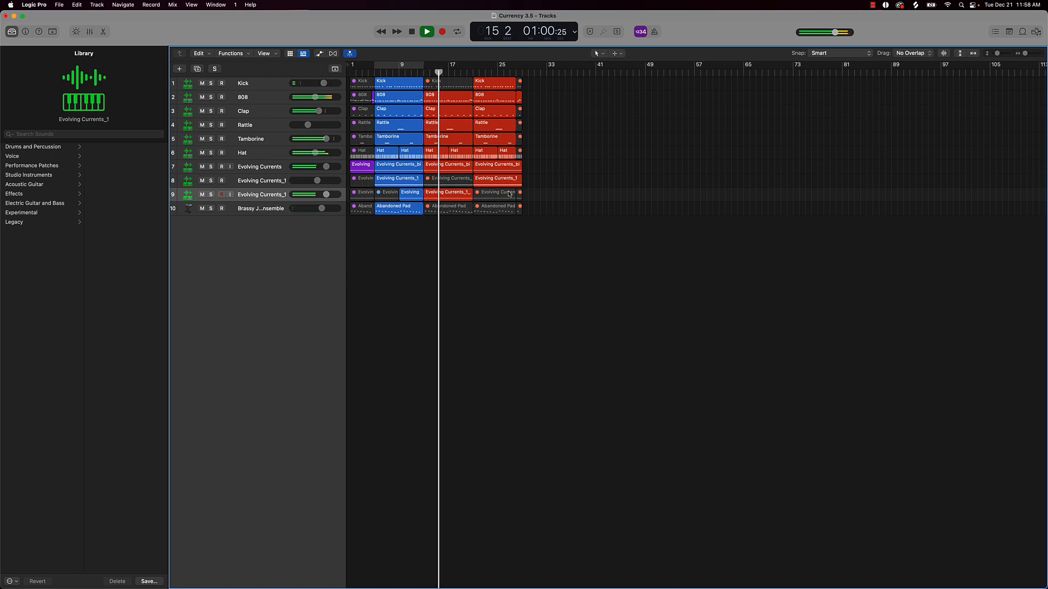
- Shorten the red Hat and Clap regions to end about half a bar before bar 21, and stop playback at bar 29
scroll(510, 193, up, 5)
scroll(504, 190, up, 3)
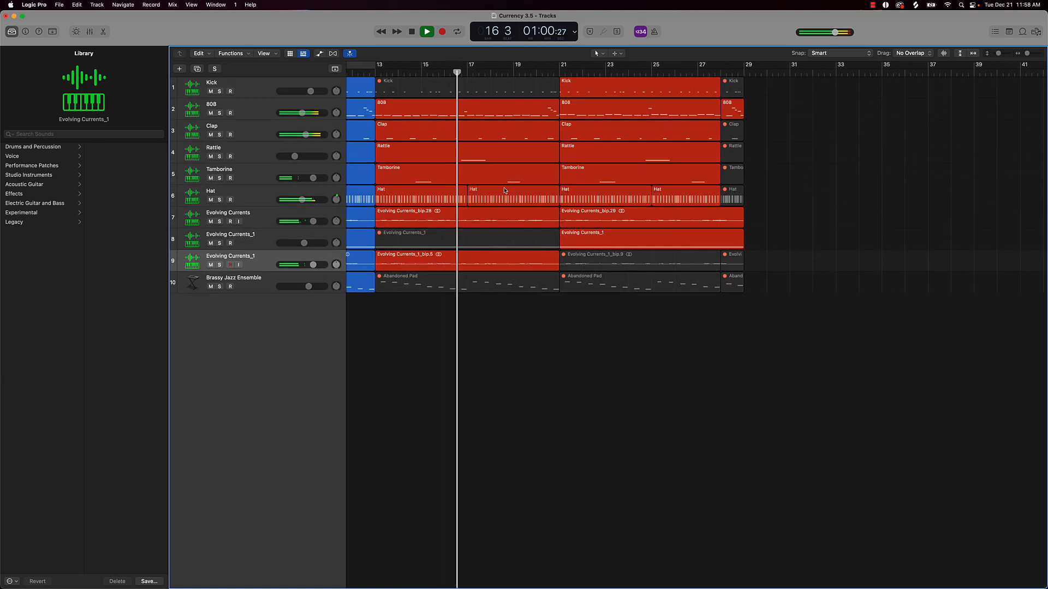
drag(557, 204, 543, 204)
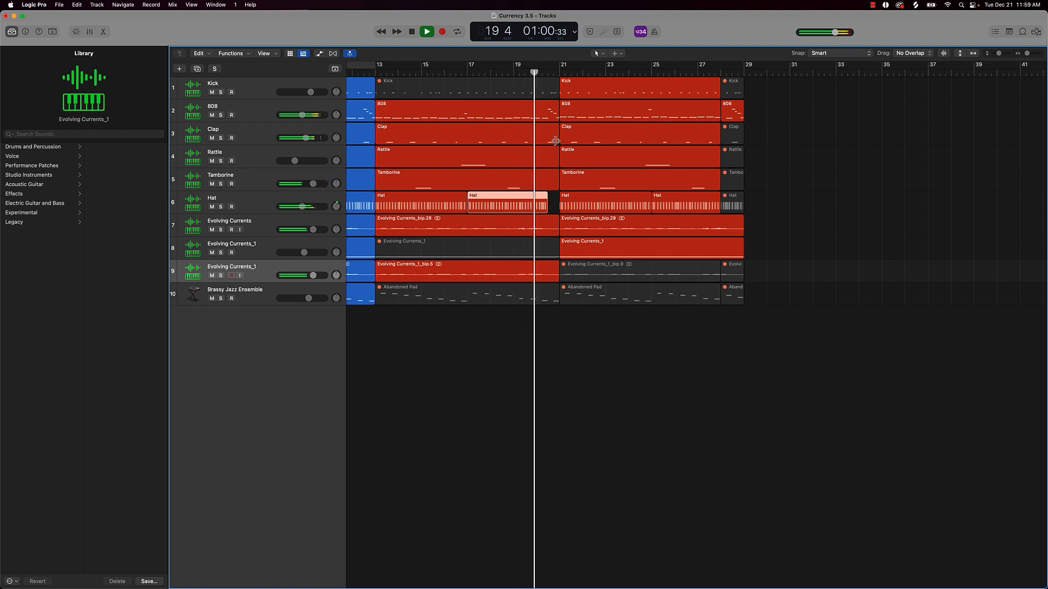
drag(555, 141, 543, 143)
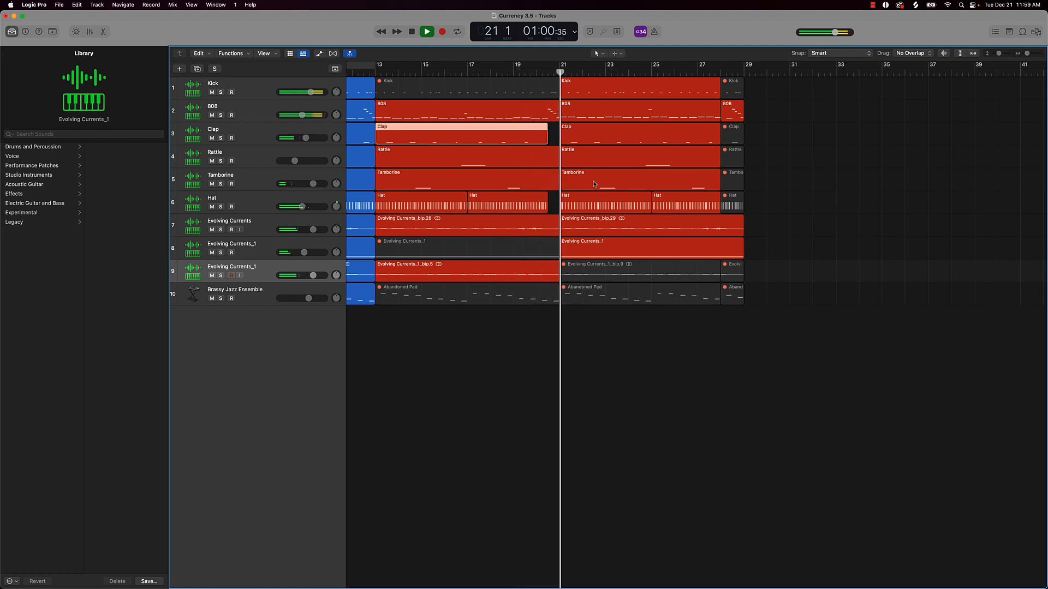
click(643, 329)
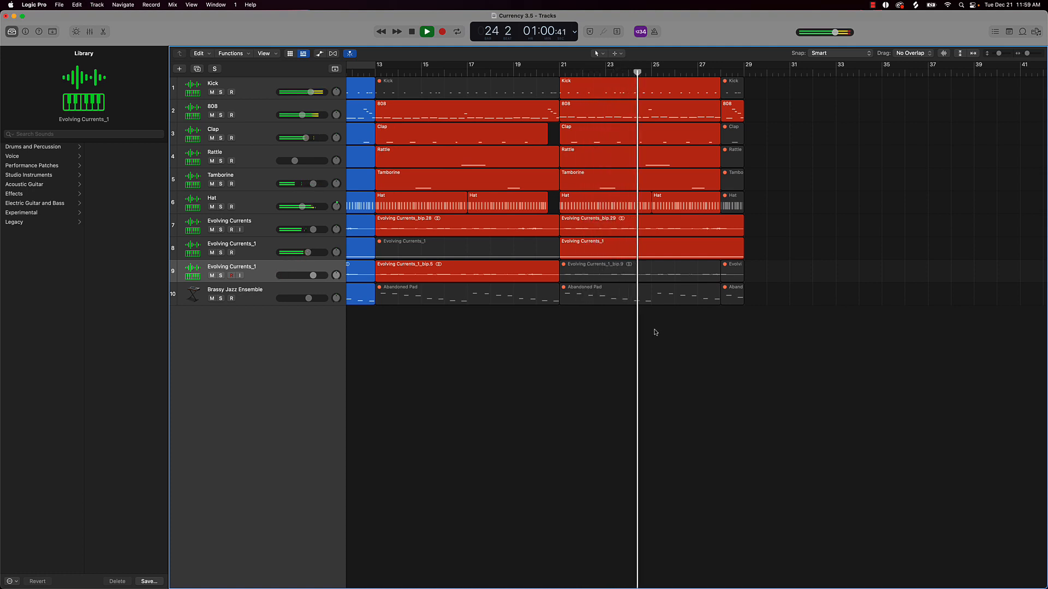
scroll(626, 325, down, 10)
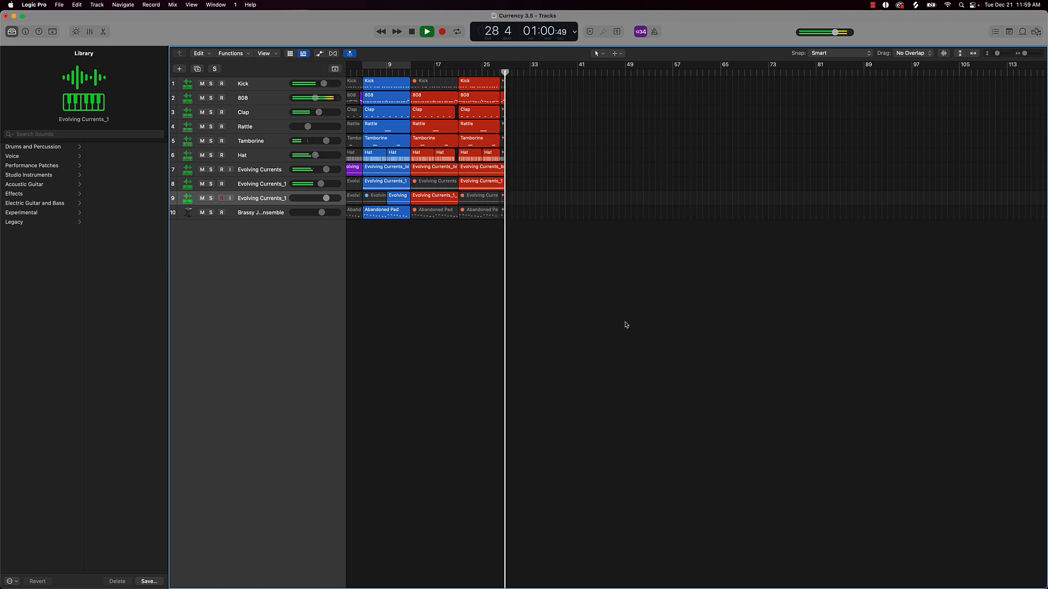
key(space)
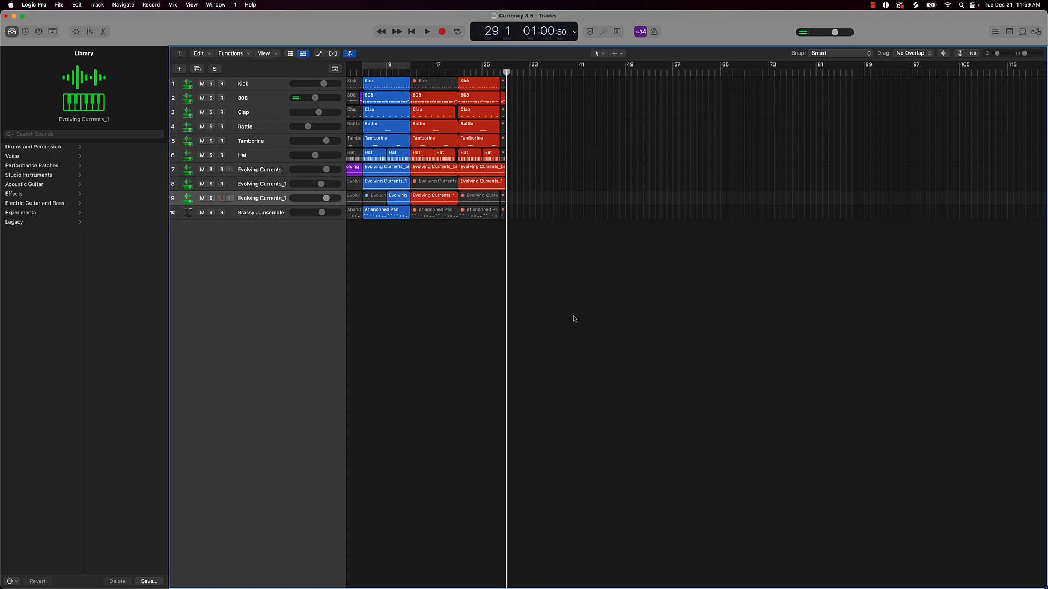
- Select all regions from bar 5 to bar 29 and repeat them twice, extending the arrangement to bar 77
scroll(382, 248, left, 2)
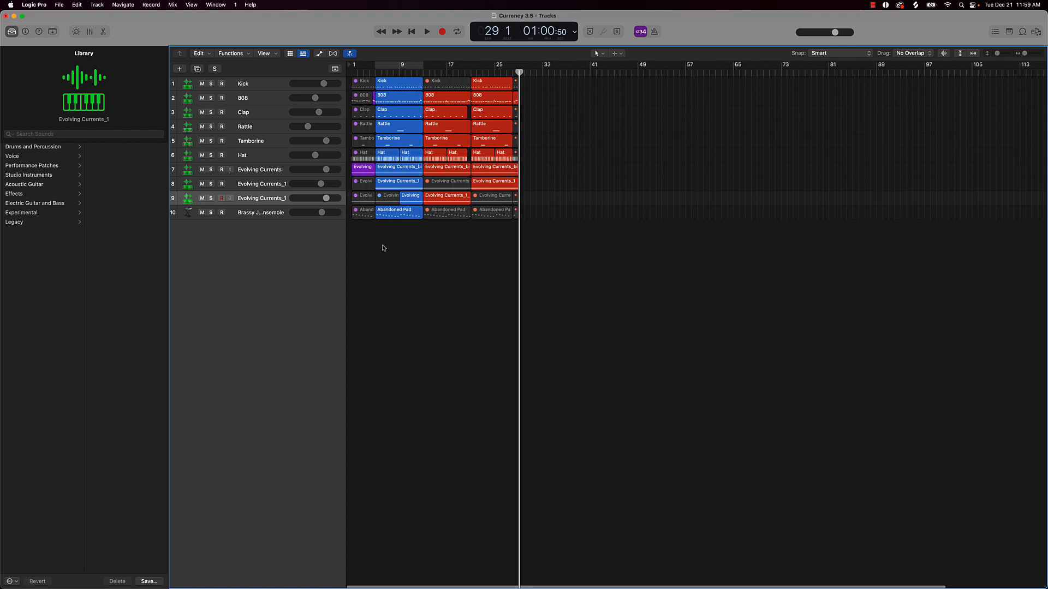
drag(384, 233, 549, 75)
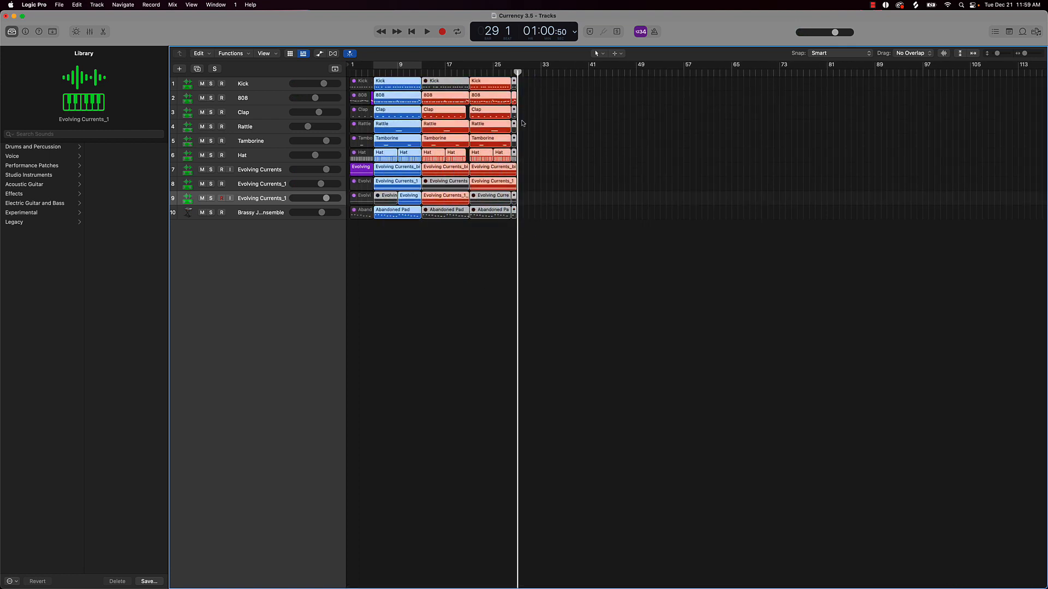
key(comma)
key(period)
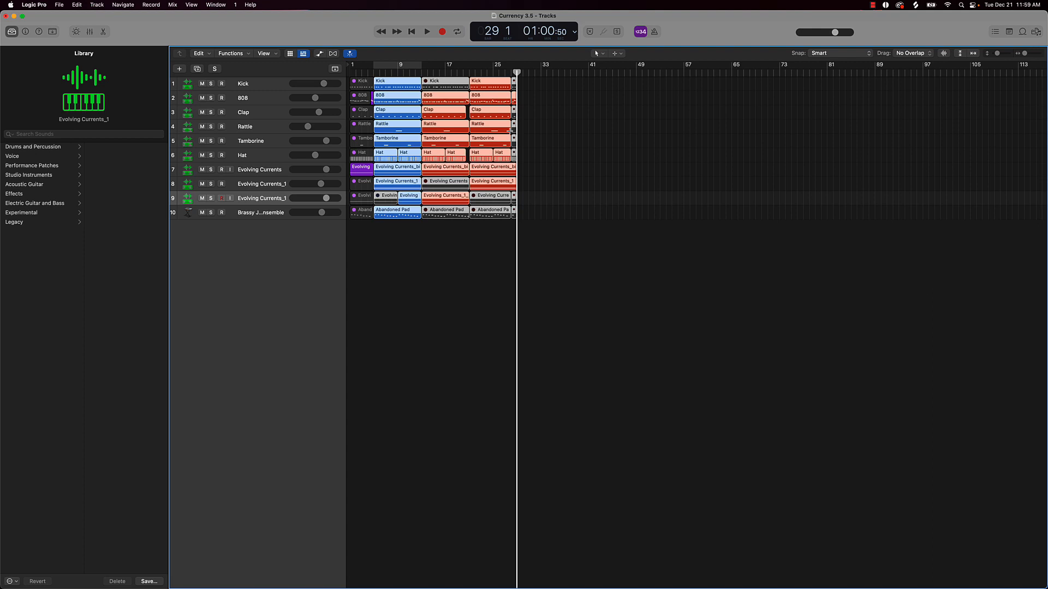
key(super+r)
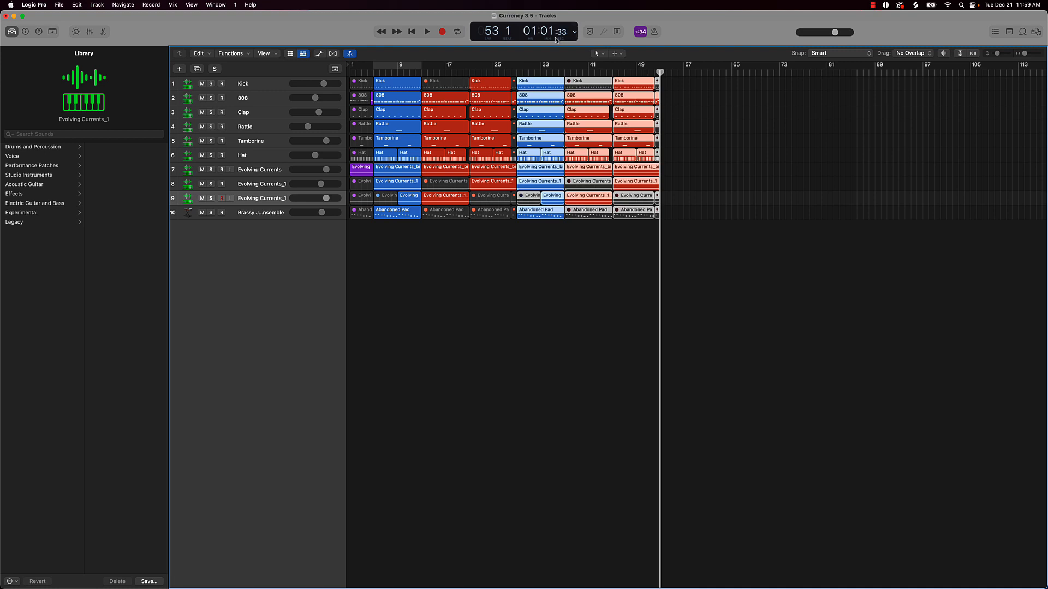
key(super+r)
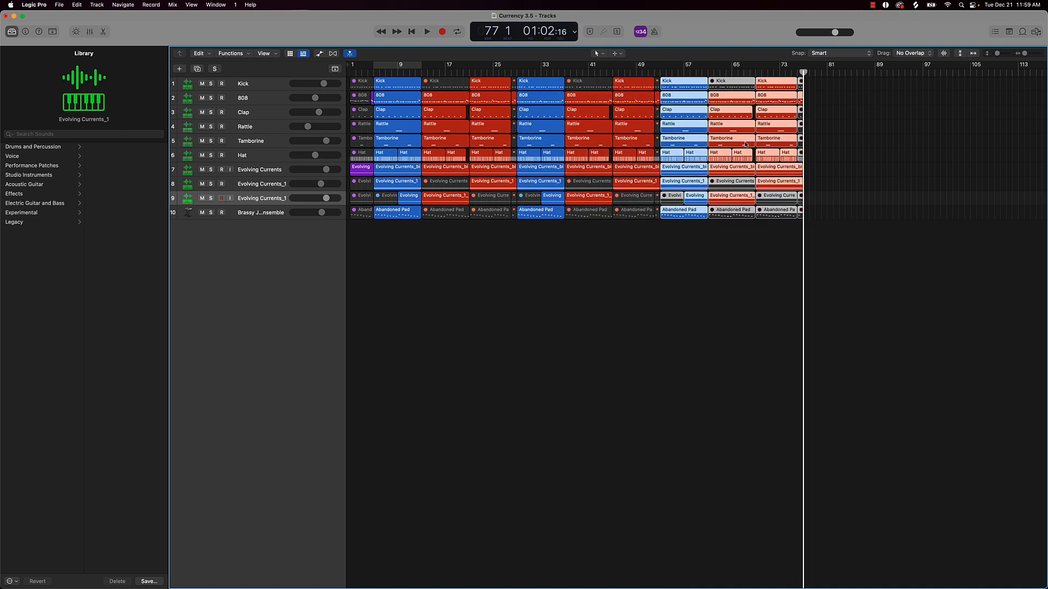
- Select all regions of the blue section starting at bar 53 and repeat them once at bar 77
click(704, 236)
drag(671, 232, 706, 67)
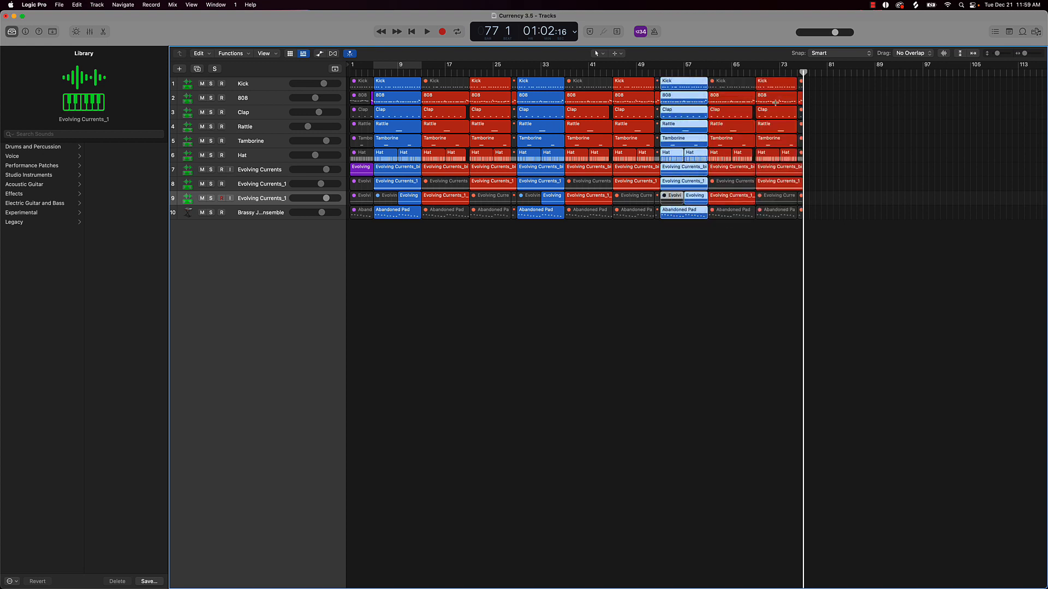
key(super+r)
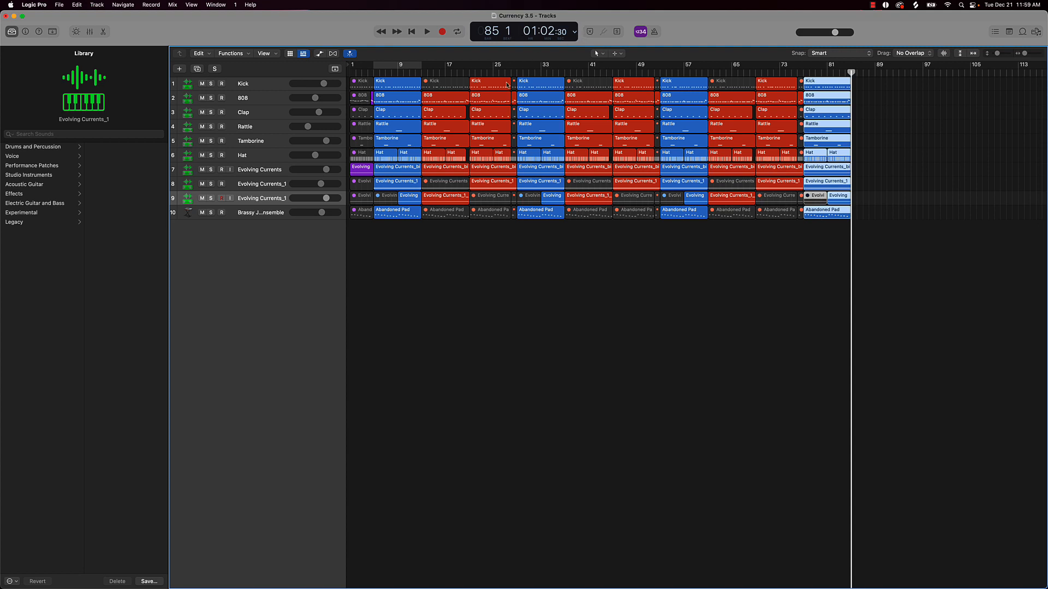
drag(360, 231, 377, 96)
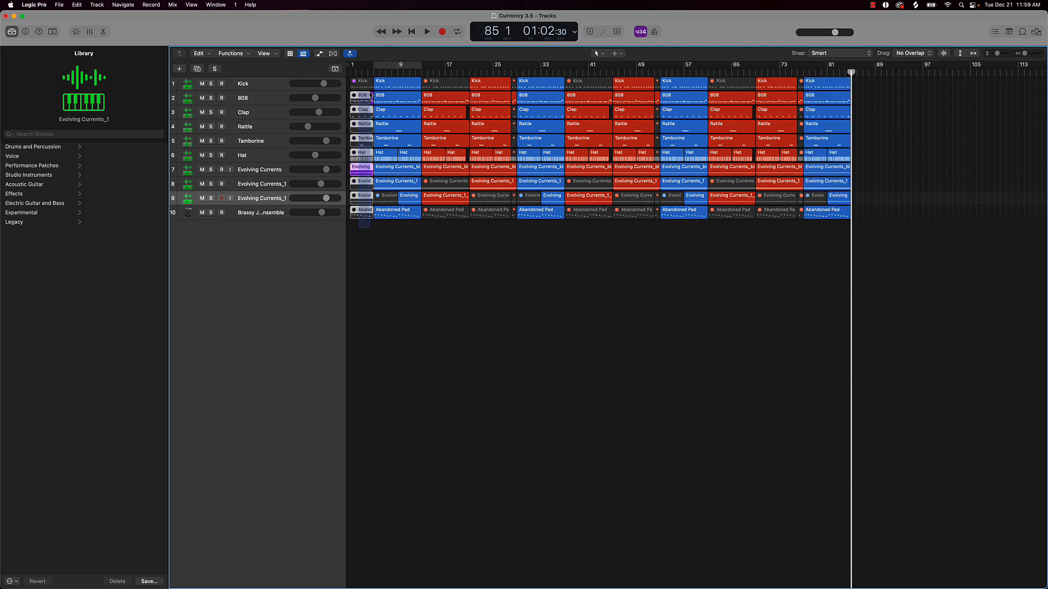
click(938, 158)
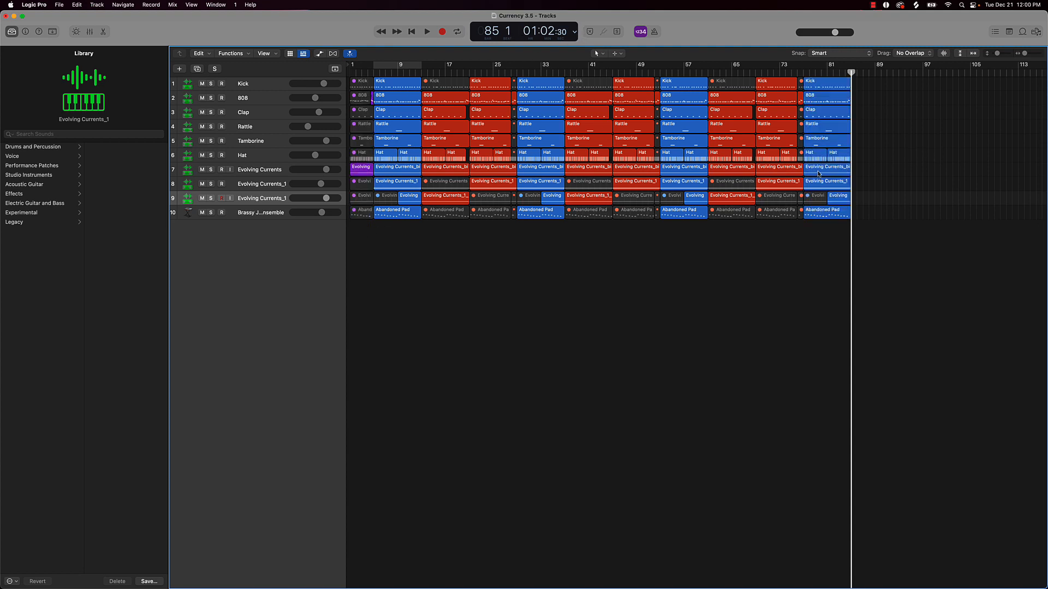
- Copy the last blue Evolving Currents region on track 7 to bar 85 and set the project end to about bar 94
drag(818, 173, 888, 176)
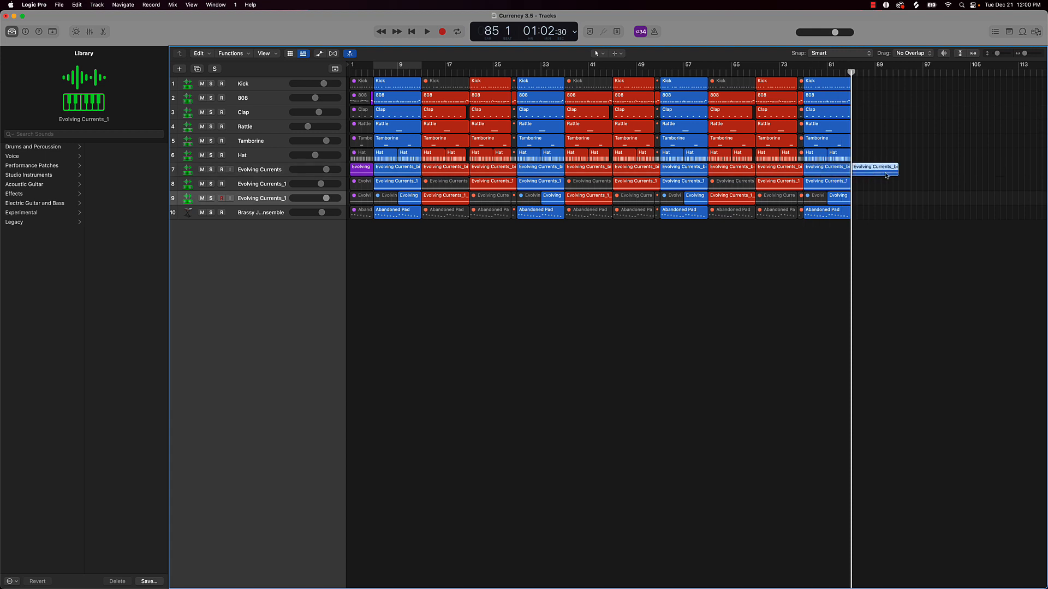
scroll(900, 181, right, 3)
scroll(901, 182, right, 2)
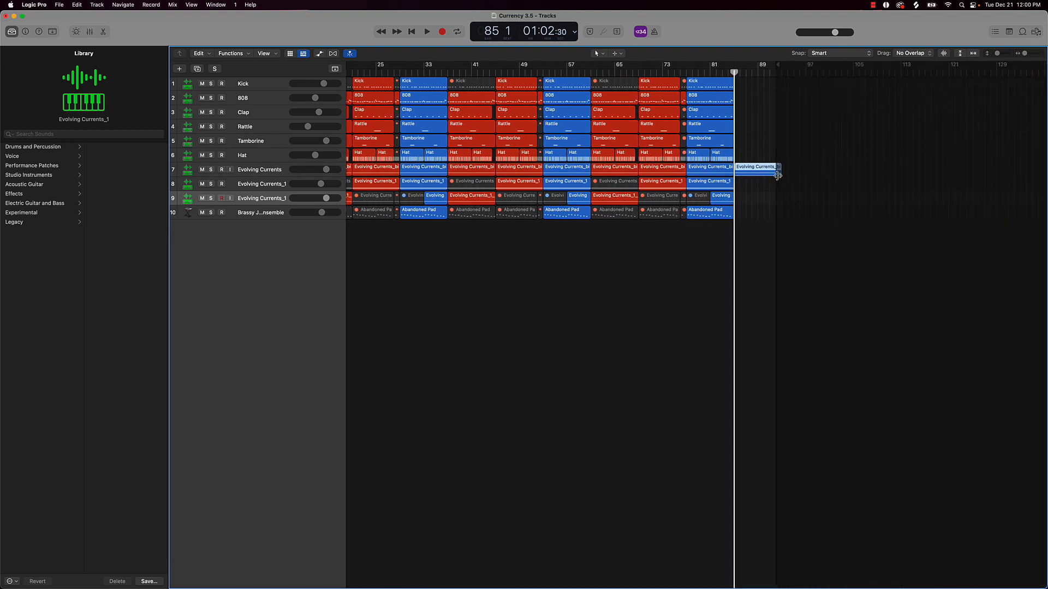
drag(784, 174, 787, 173)
scroll(786, 173, left, 8)
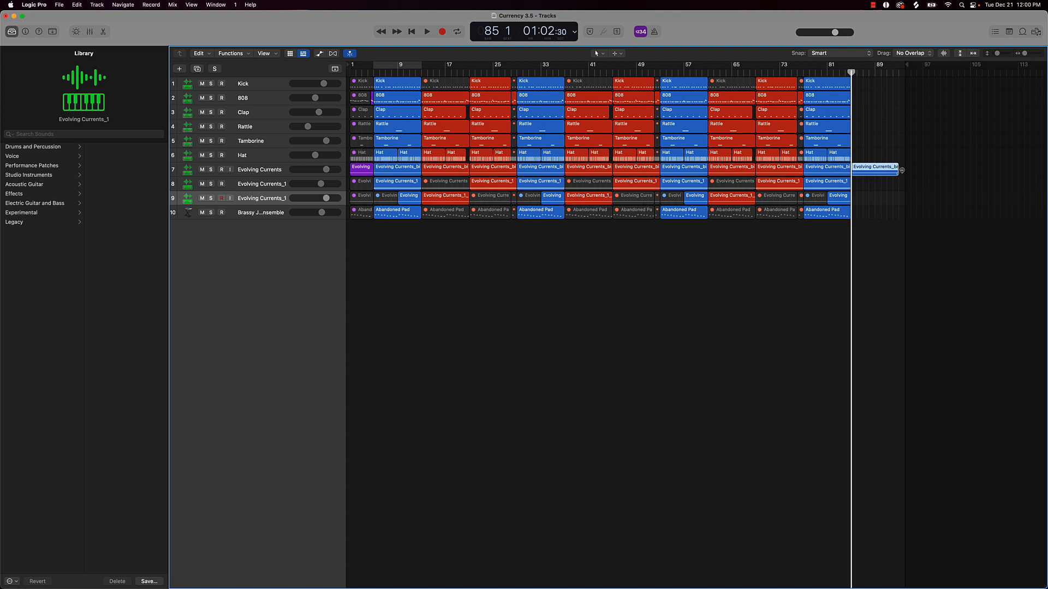
- Draw a long fade-out over the Evolving Currents region at bar 85 with the Fade tool, and return the playhead to bar 1
key(t)
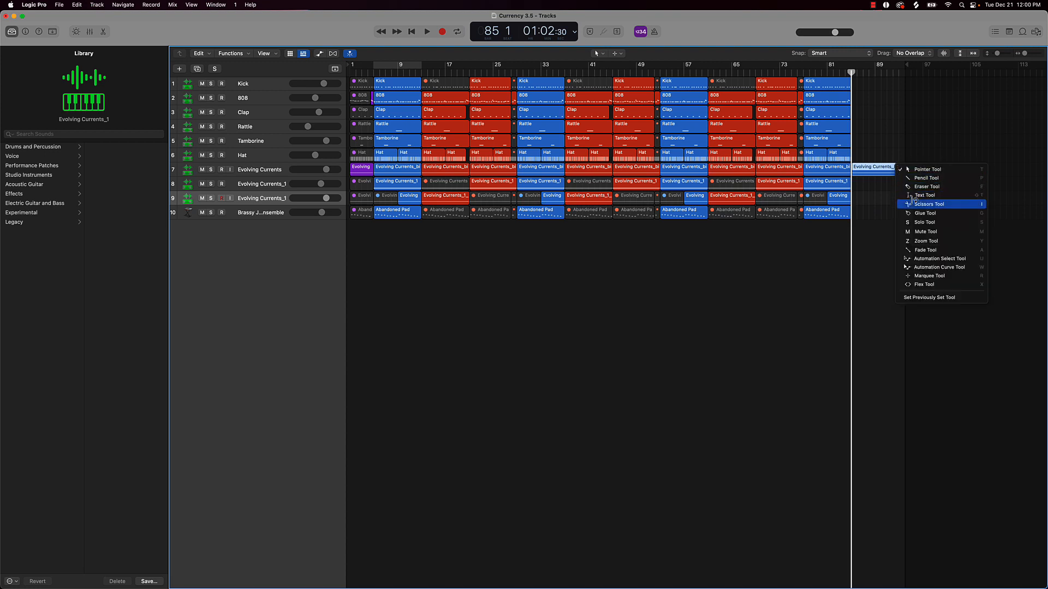
click(940, 251)
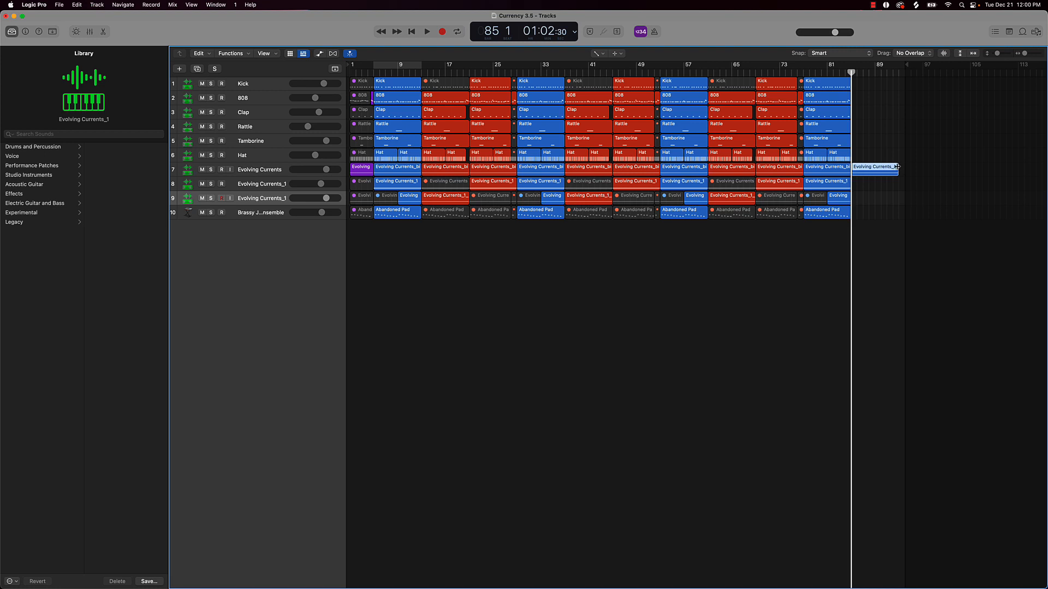
drag(898, 166, 875, 164)
click(878, 145)
key(Return)
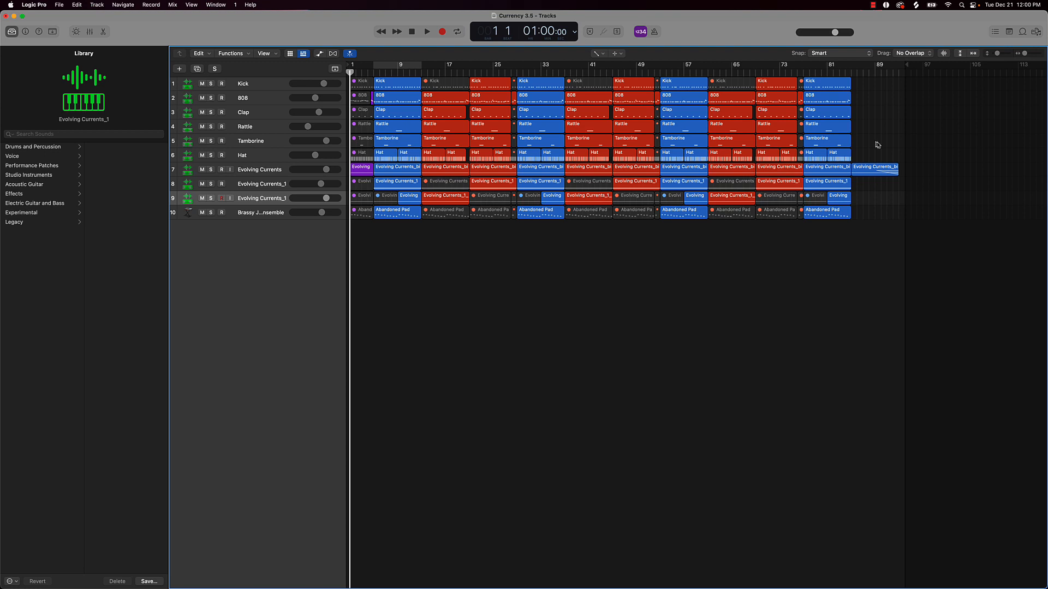
- Switch from the Fade tool back to the Pointer tool and look over the available tools
key(t)
click(611, 199)
key(t)
key(t)
key(t)
key(t)
key(t)
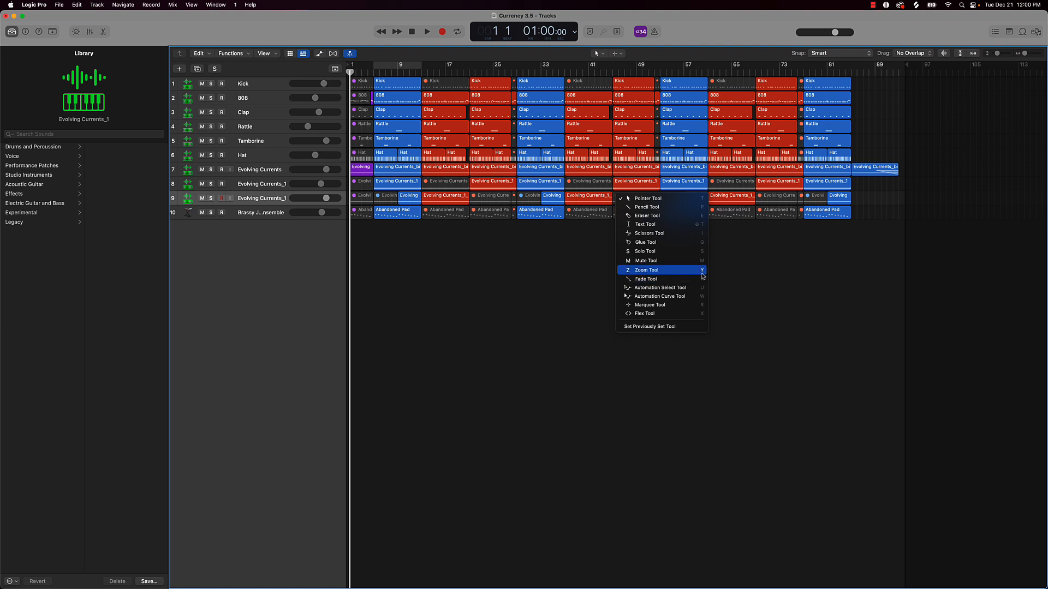
click(536, 287)
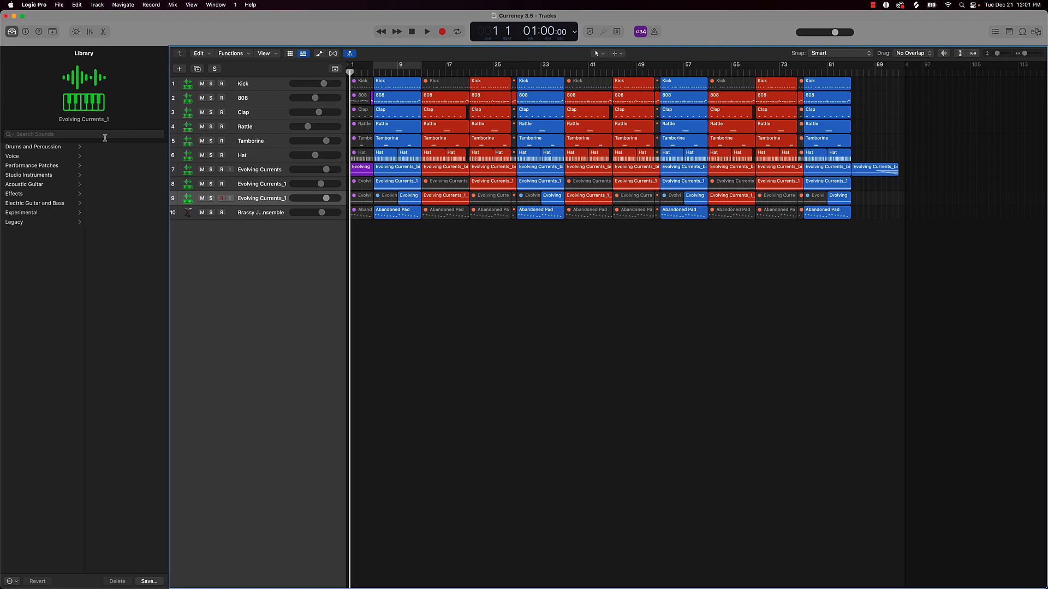
- Show the Inspector instead of the Library and insert a stereo Remix FX on track 9, placing its window below the tracks
click(25, 32)
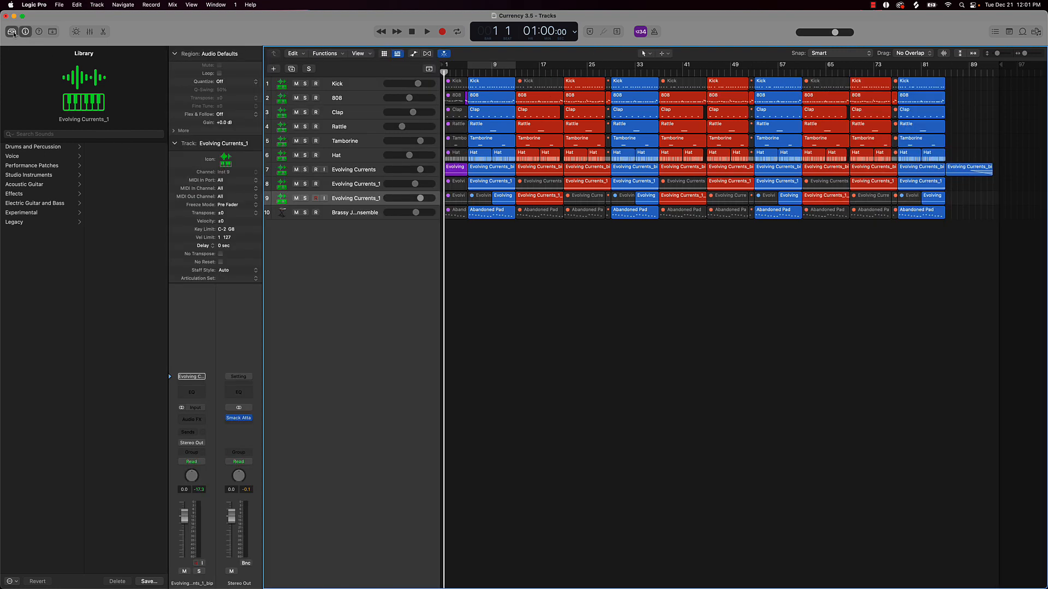
click(12, 31)
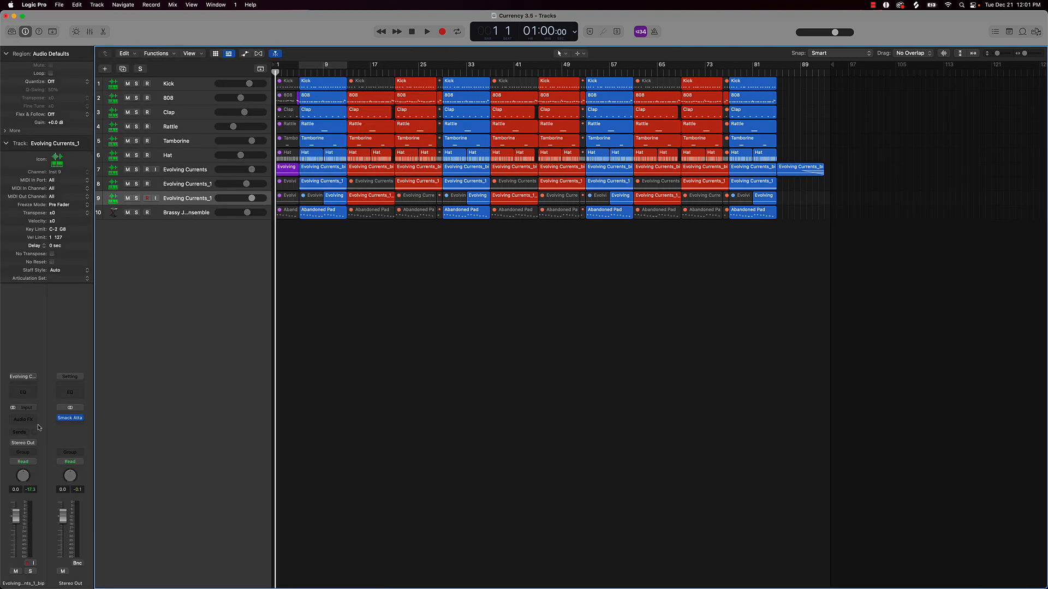
click(25, 420)
mouse_move(36, 557)
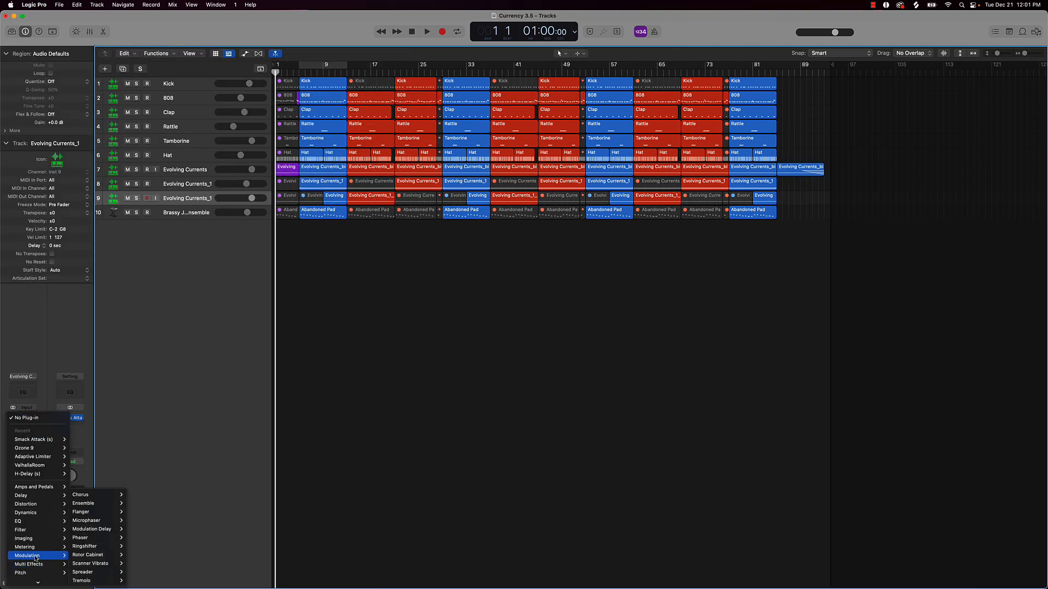
mouse_move(85, 572)
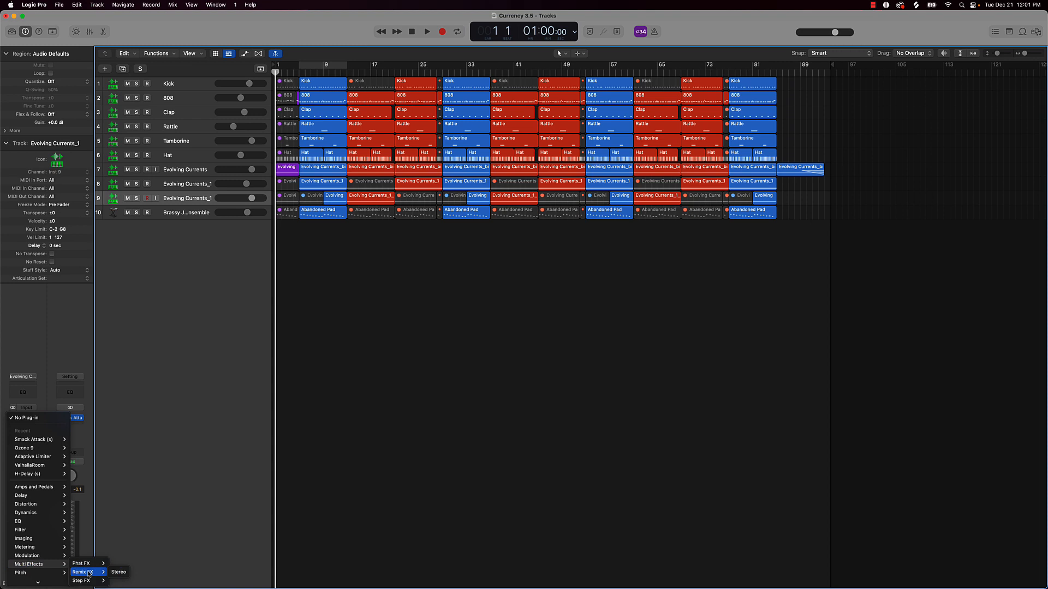
click(117, 572)
drag(589, 132, 548, 250)
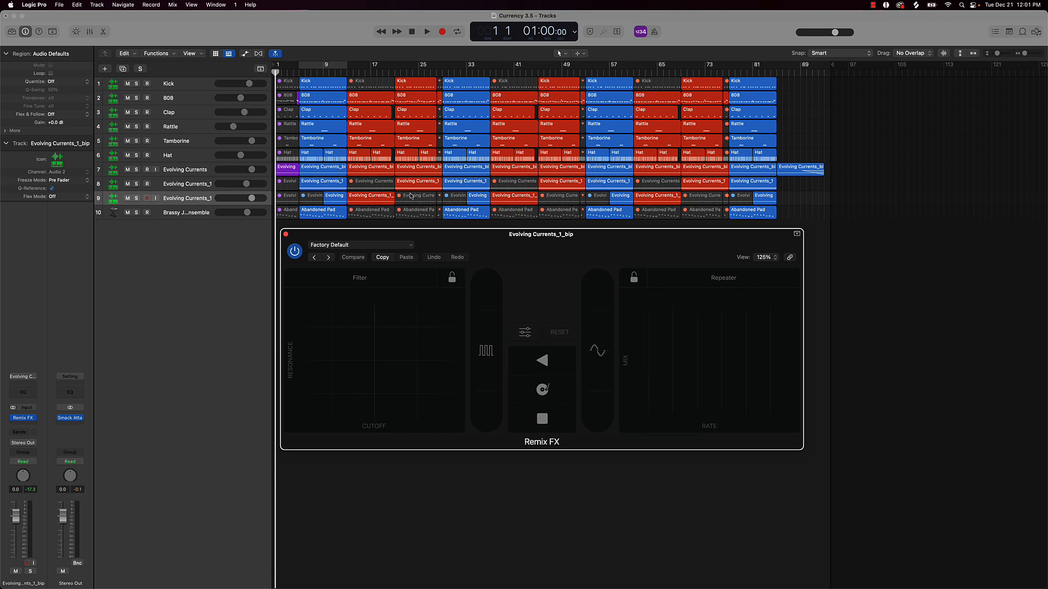
- Move the playhead to bar 35, and select and deselect the regions of track 9
click(493, 72)
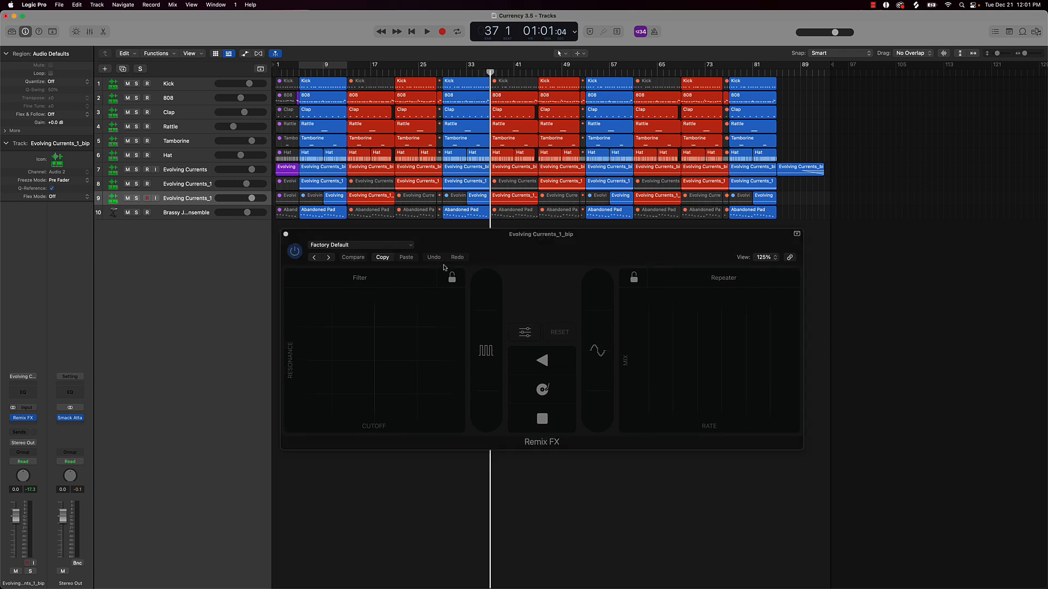
click(209, 195)
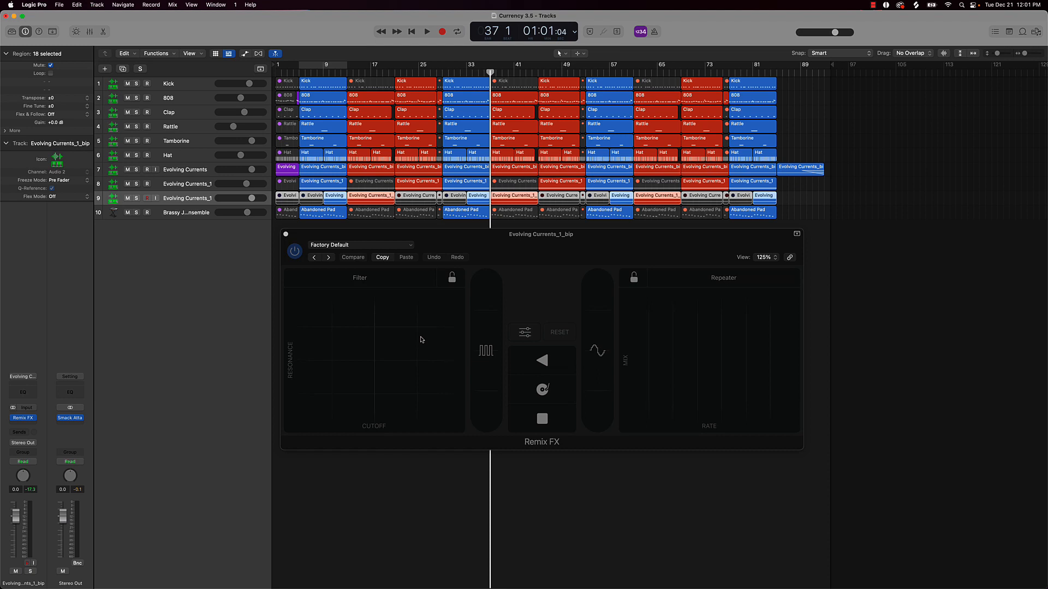
key(comma)
key(comma)
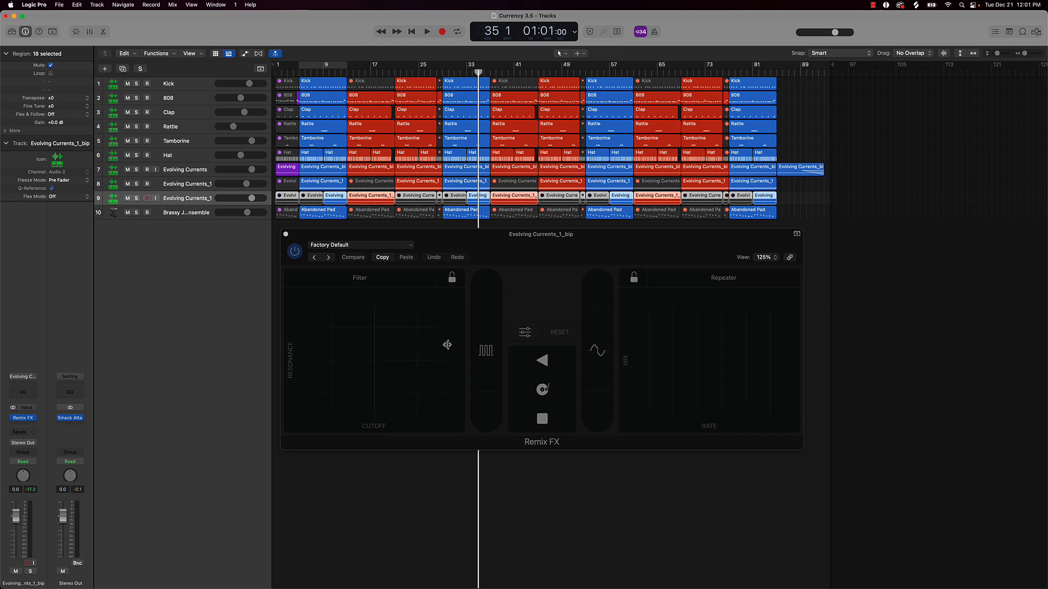
click(463, 227)
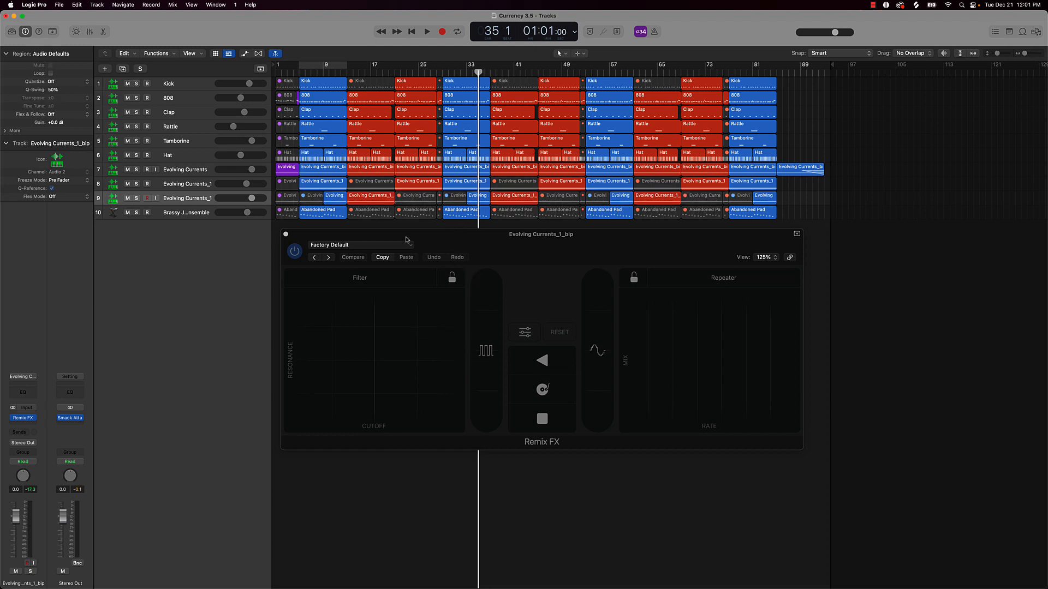
- Set the automation mode of the track carrying Remix FX to Latch
click(34, 464)
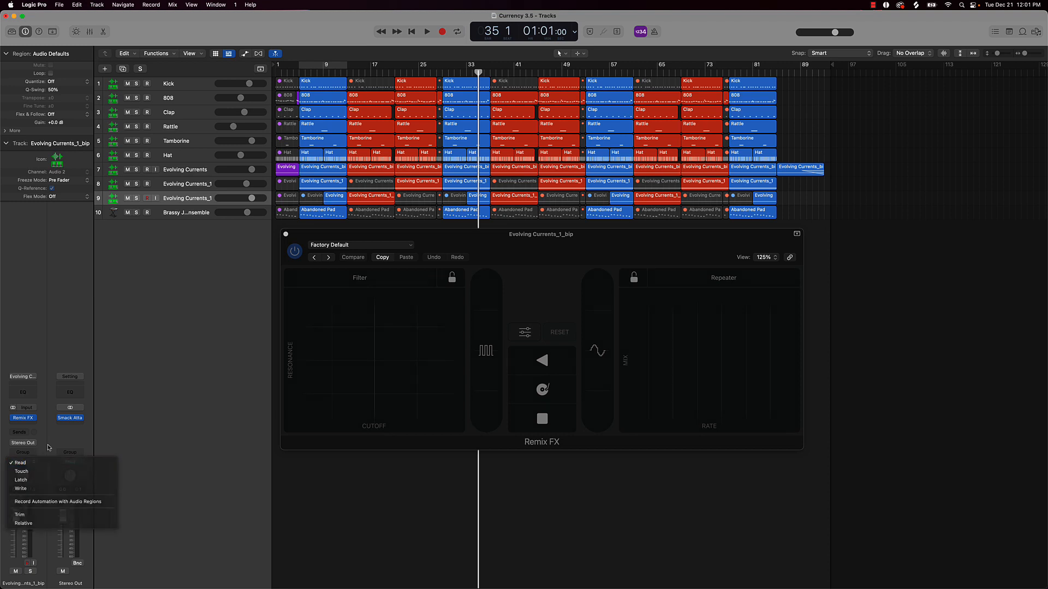
click(49, 447)
click(14, 463)
click(14, 462)
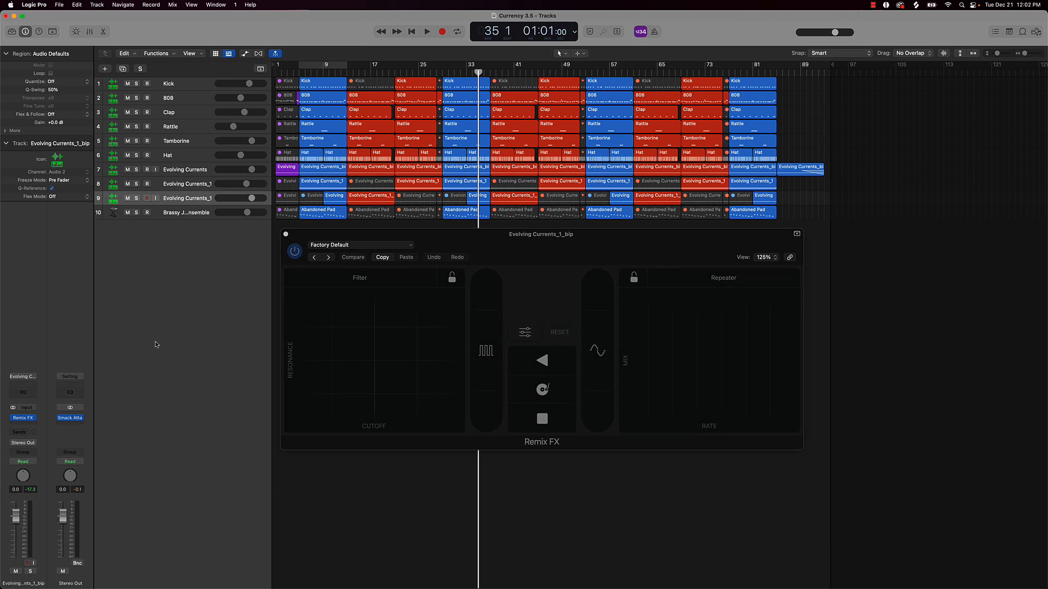
click(13, 462)
click(28, 462)
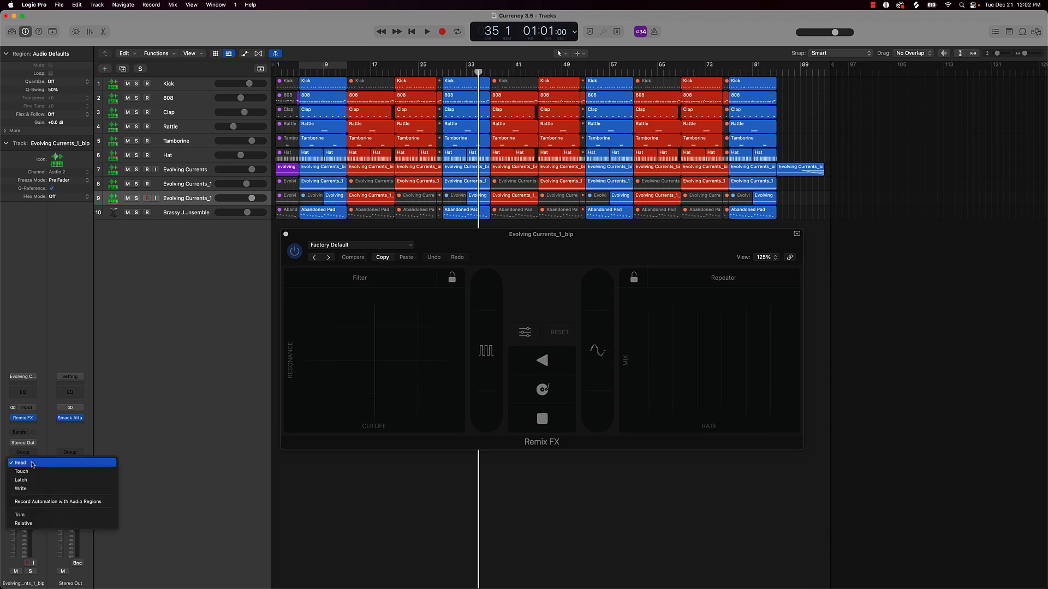
click(30, 481)
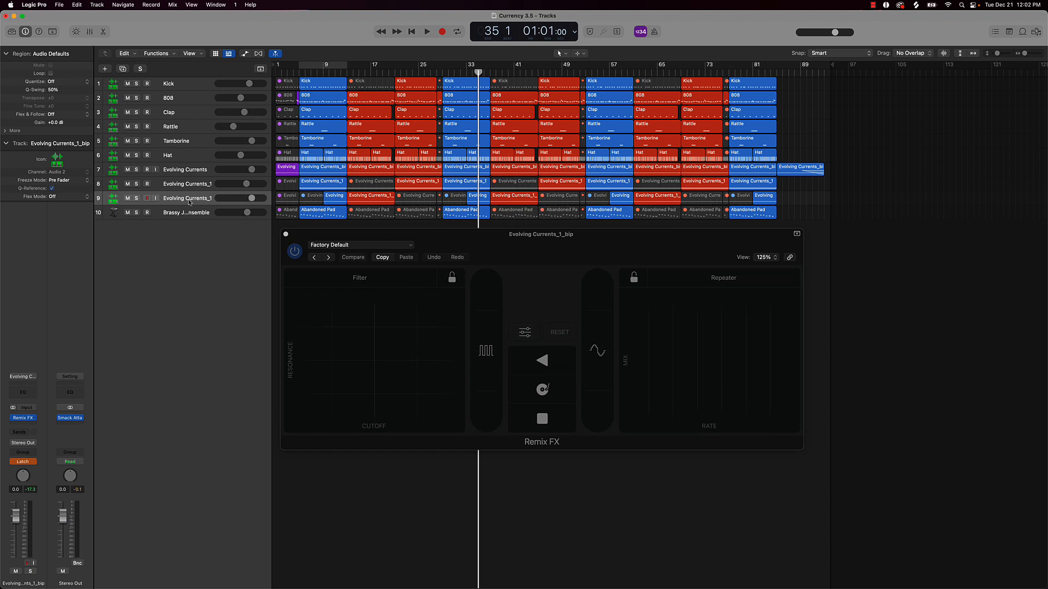
- Rename track 9 as Evolving Currents 2 and track 8 as Evolving Currents 1
double_click(215, 199)
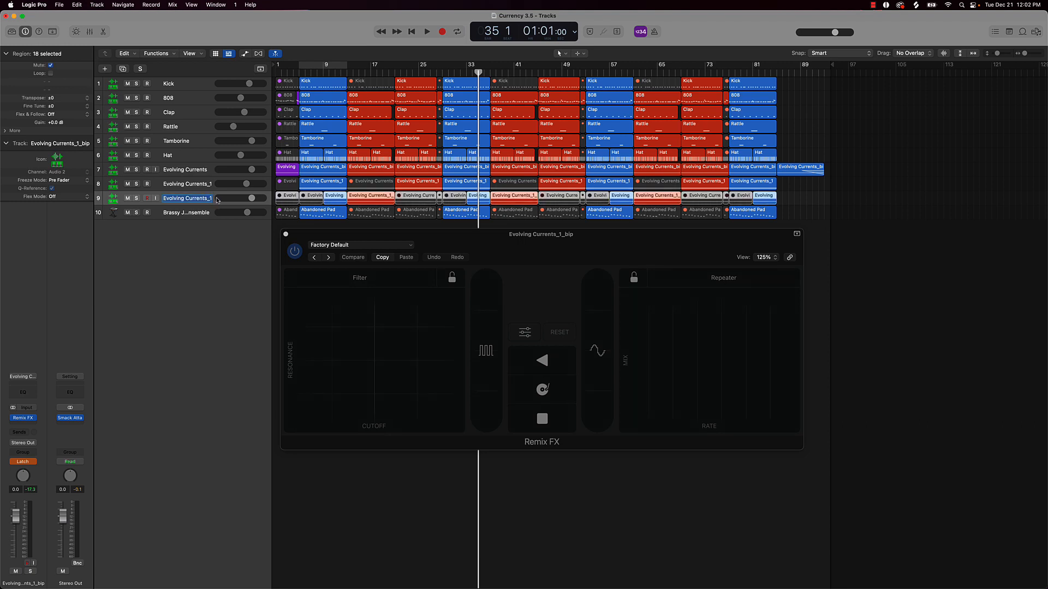
text(Evolving Currents 2)
key(Return)
click(204, 186)
double_click(204, 185)
text(Evolving Currents)
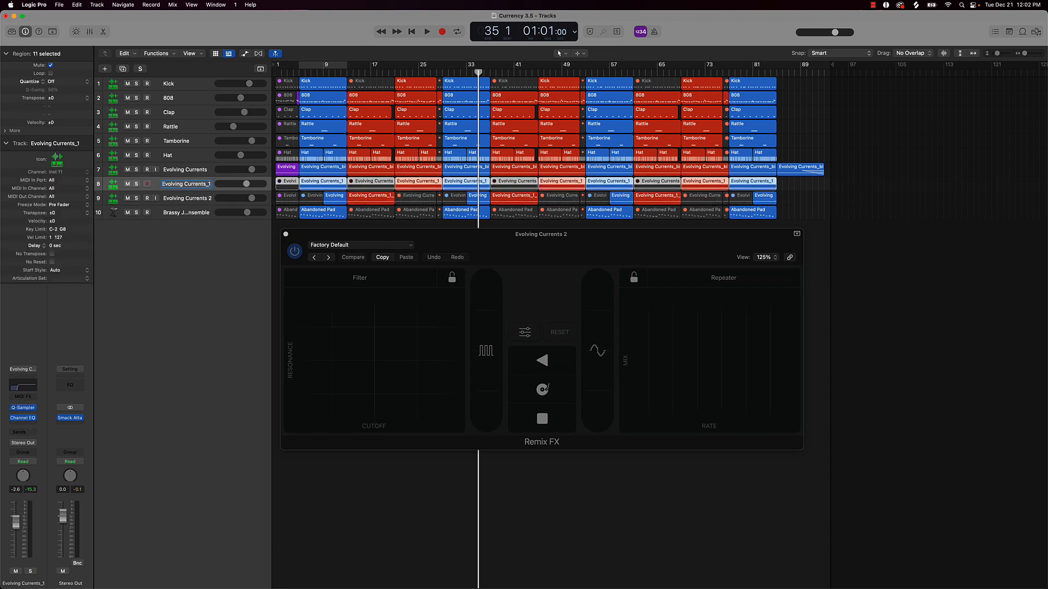
text( 1)
key(Return)
- Play the Evolving Currents 2 track from bar 33, record a low-cutoff Remix FX filter sweep from about bar 37, and stop at bar 41
click(205, 201)
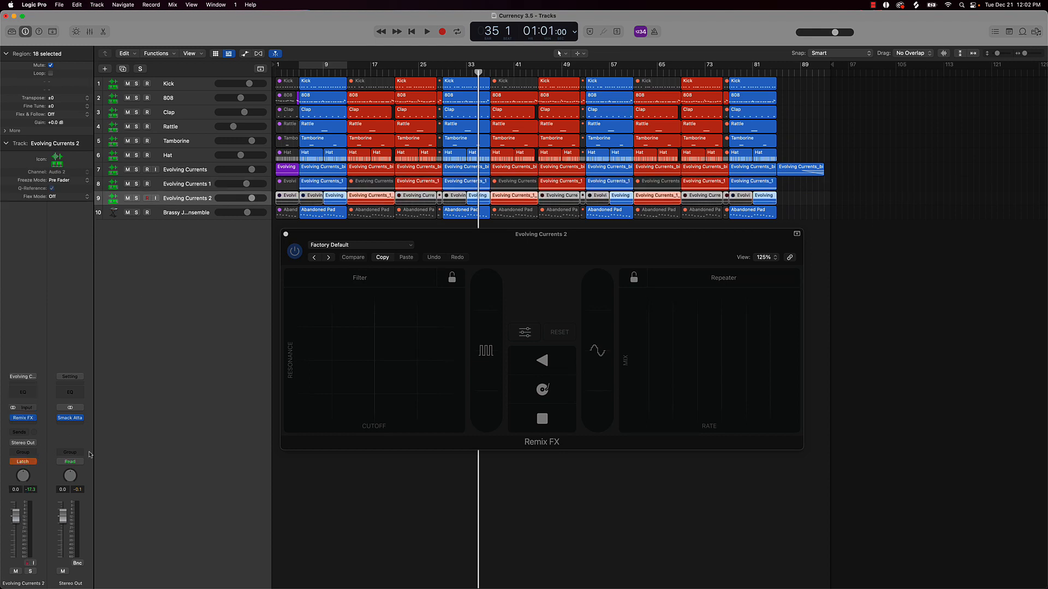
click(415, 565)
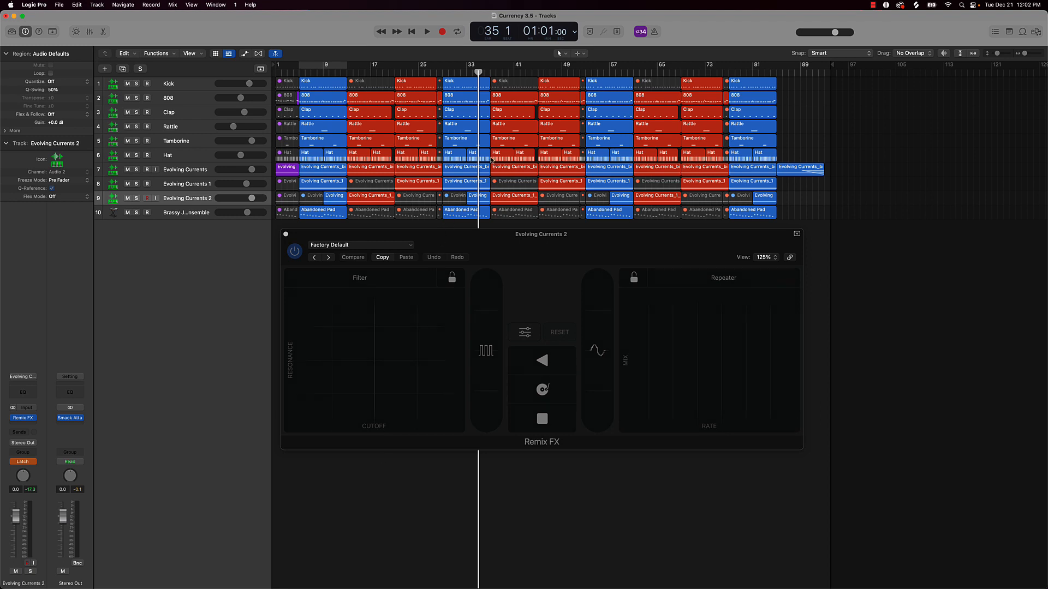
click(465, 71)
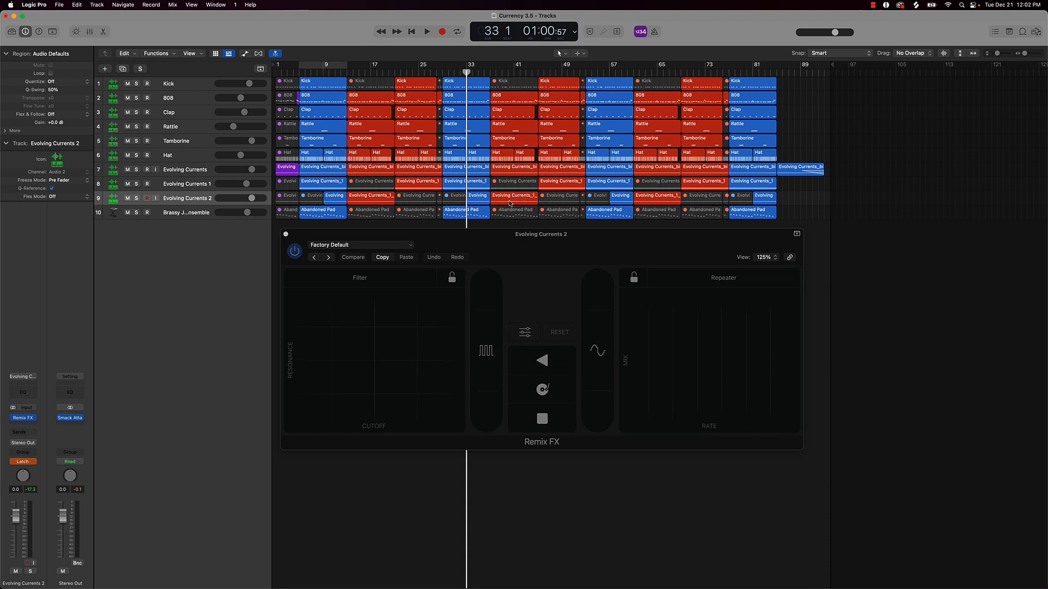
key(space)
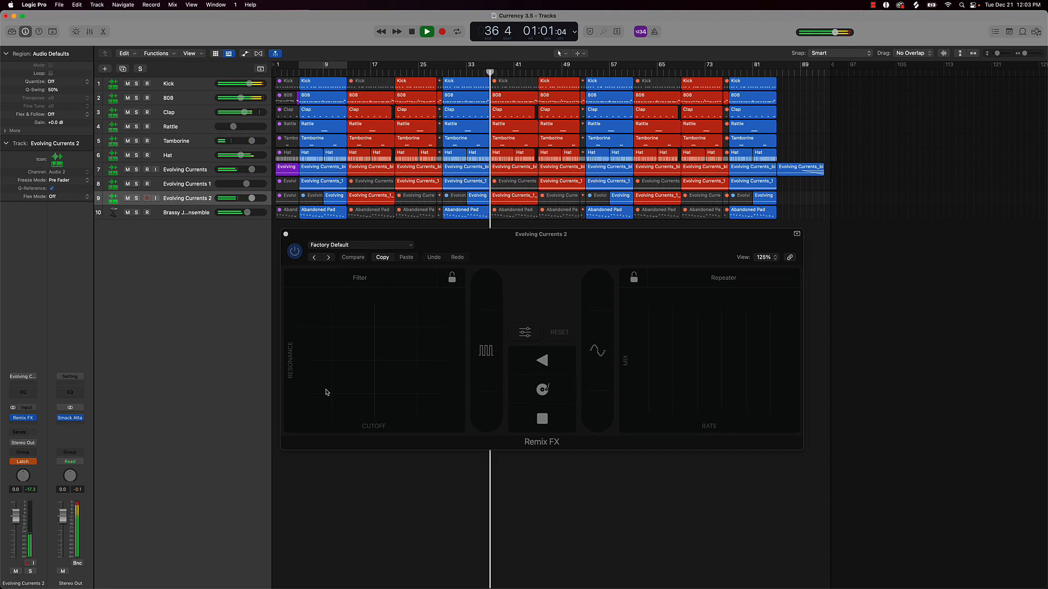
drag(326, 391, 329, 392)
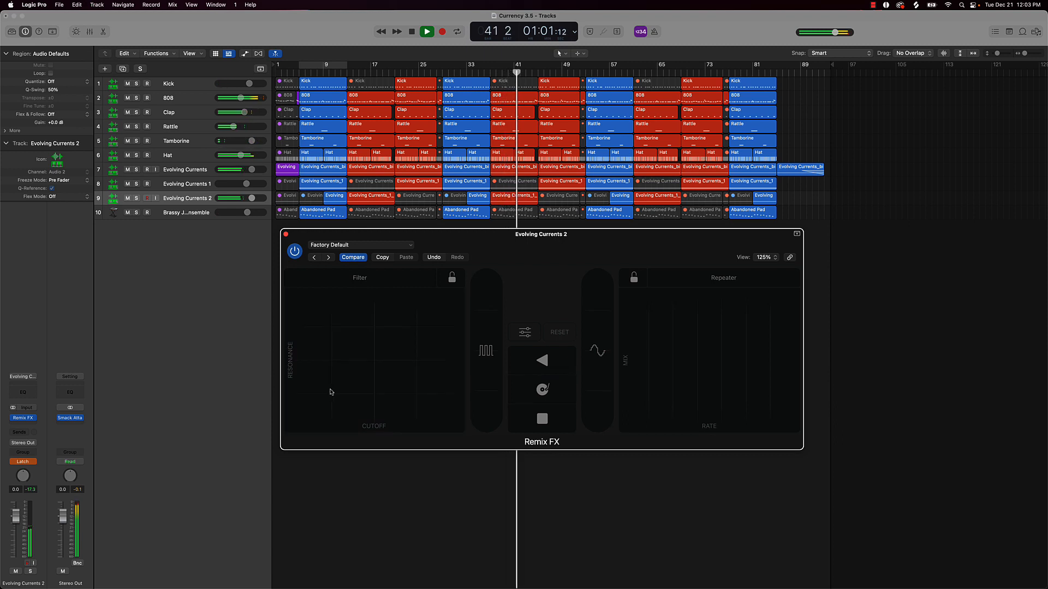
key(space)
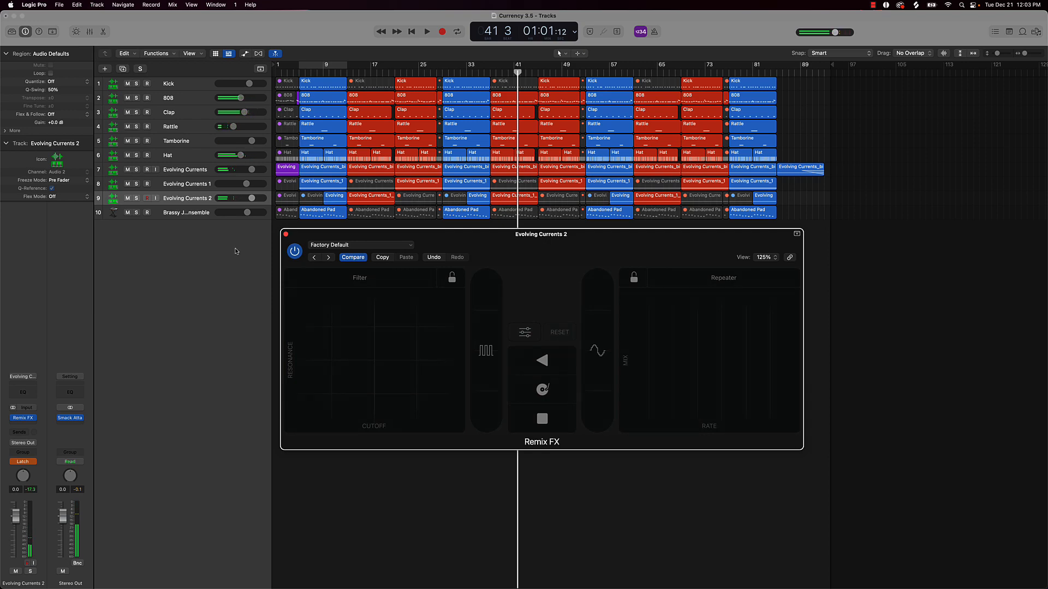
- Select the Evolving Currents track and show the automation lanes of all tracks
click(197, 172)
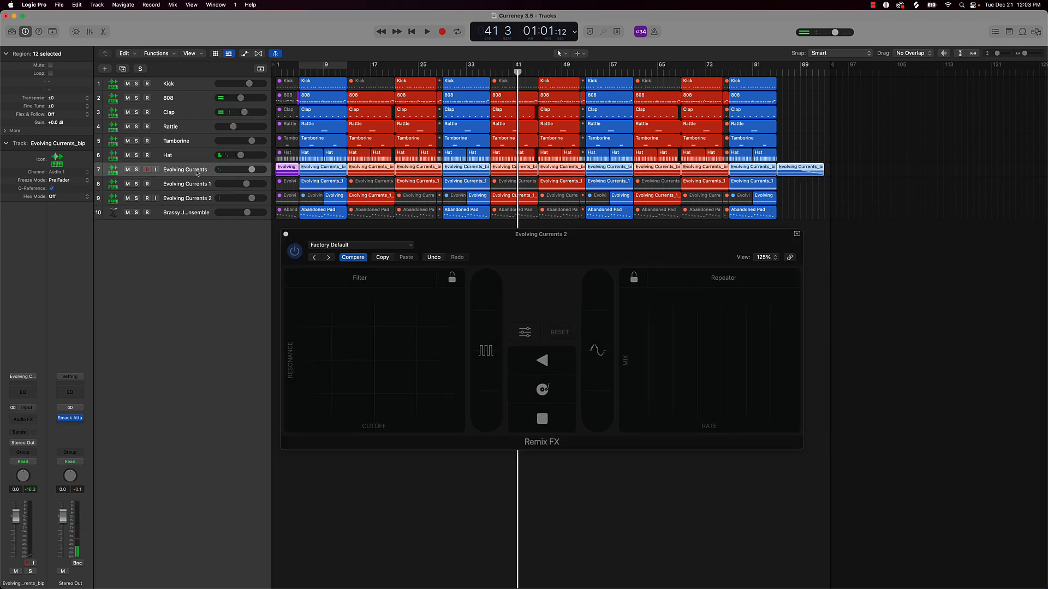
key(a)
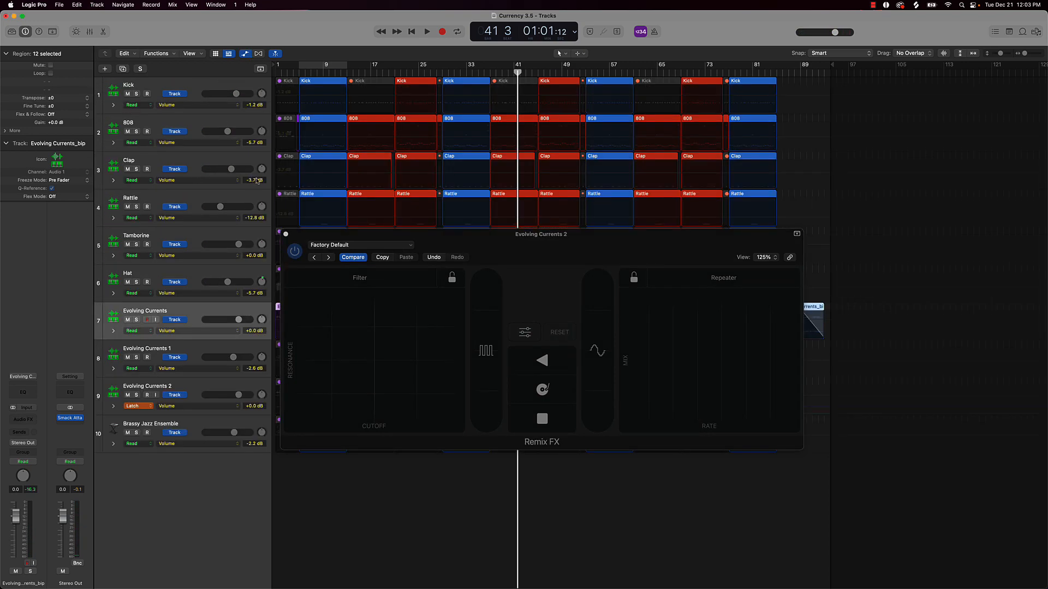
- Hide the automation lanes, enlarge the tracks and delete all regions on the Evolving Currents 1 track
drag(330, 237, 425, 380)
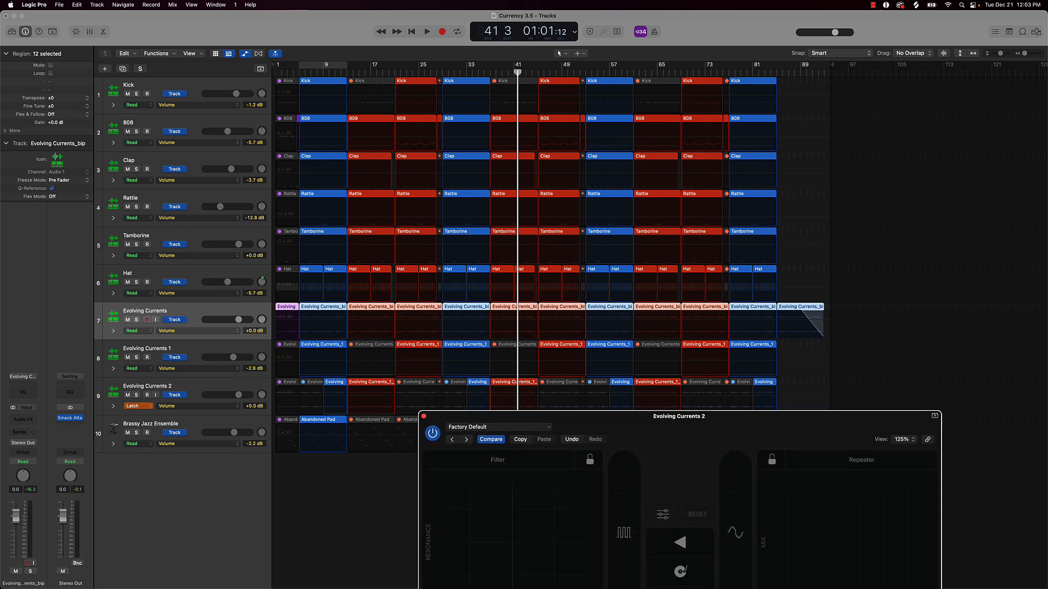
click(202, 346)
key(super+Up)
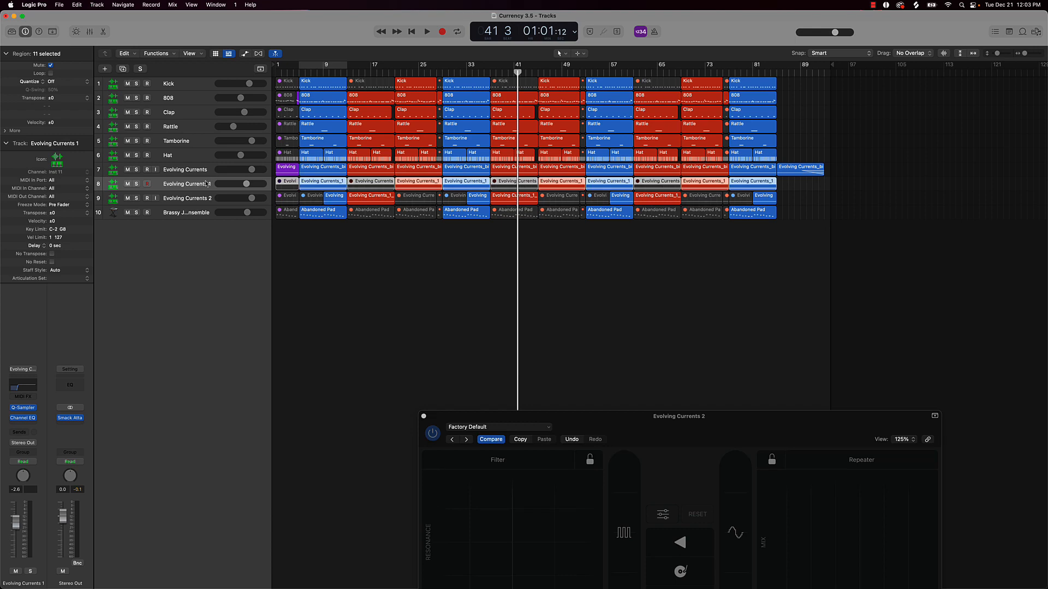
key(super+Down)
key(super+Down)
key(super+Down)
key(super+Down)
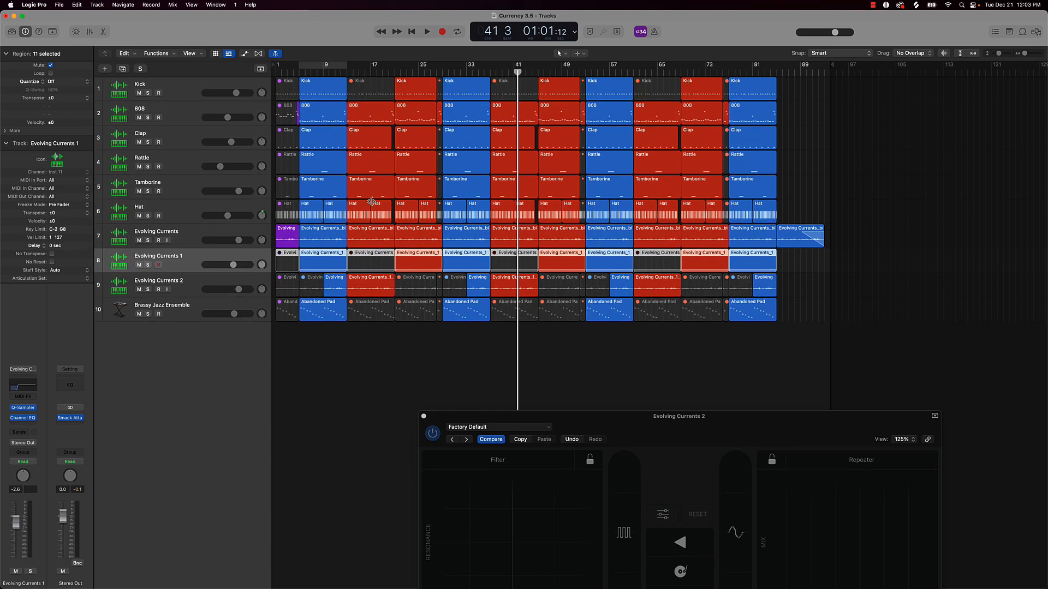
key(super+Right)
key(super+Right)
key(super+Down)
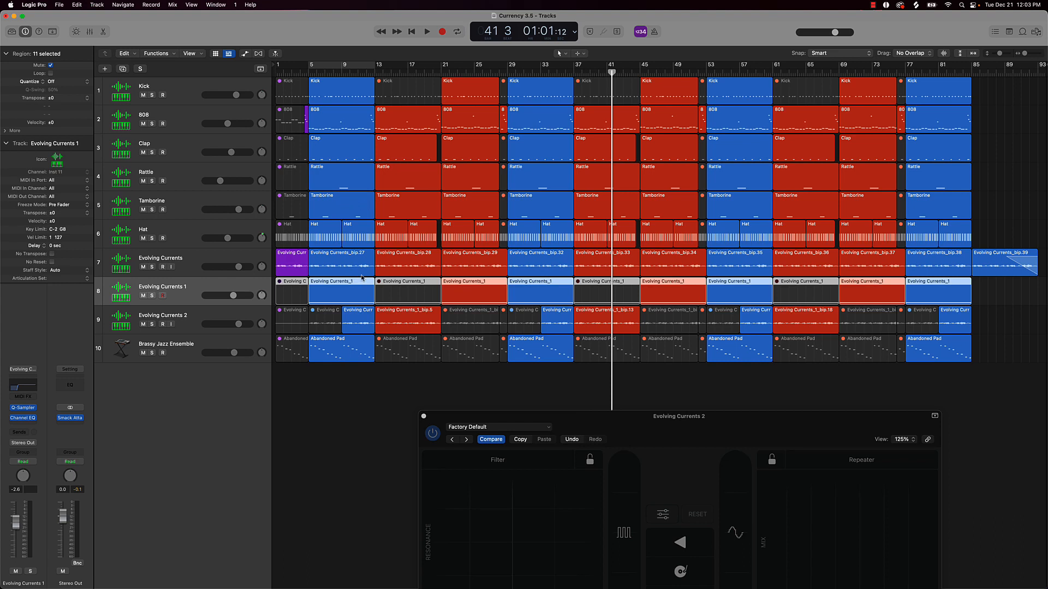
key(Delete)
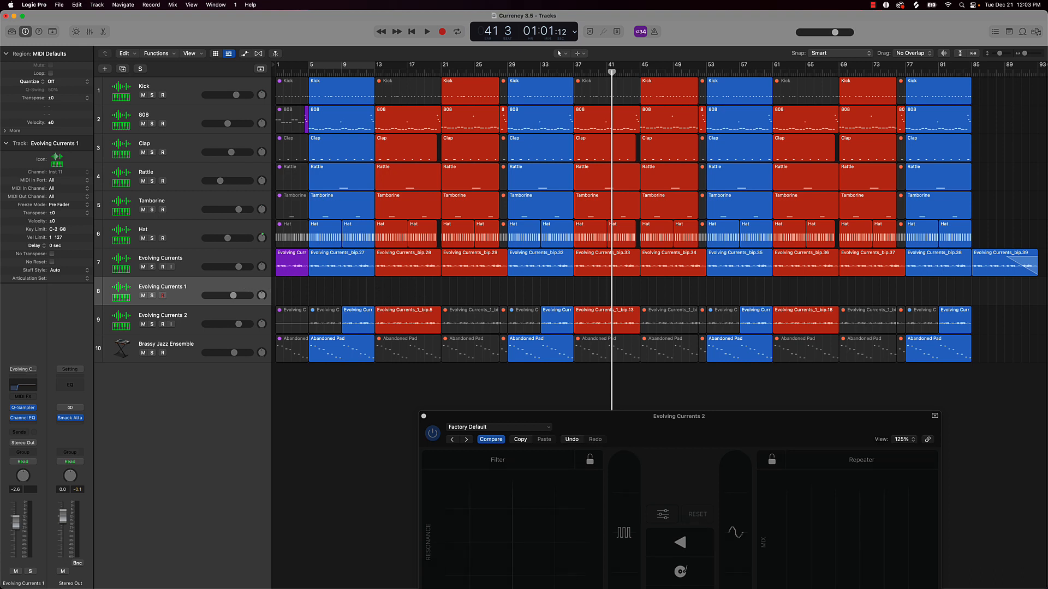
- Mute the Evolving Currents regions starting at bars 13, 37 and 61
click(385, 274)
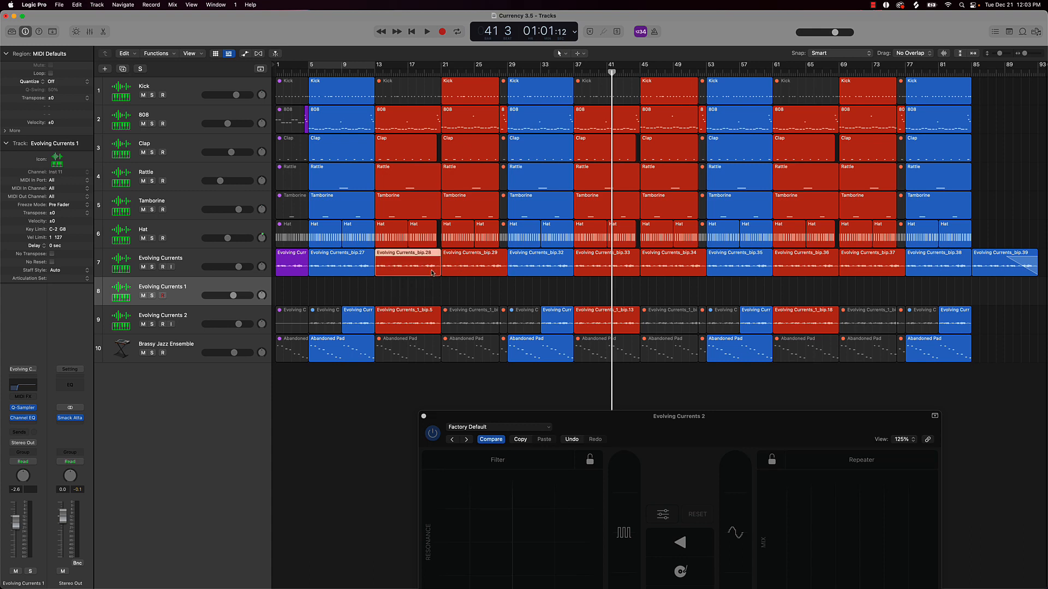
shift+click(605, 268)
shift+click(777, 266)
key(ctrl+m)
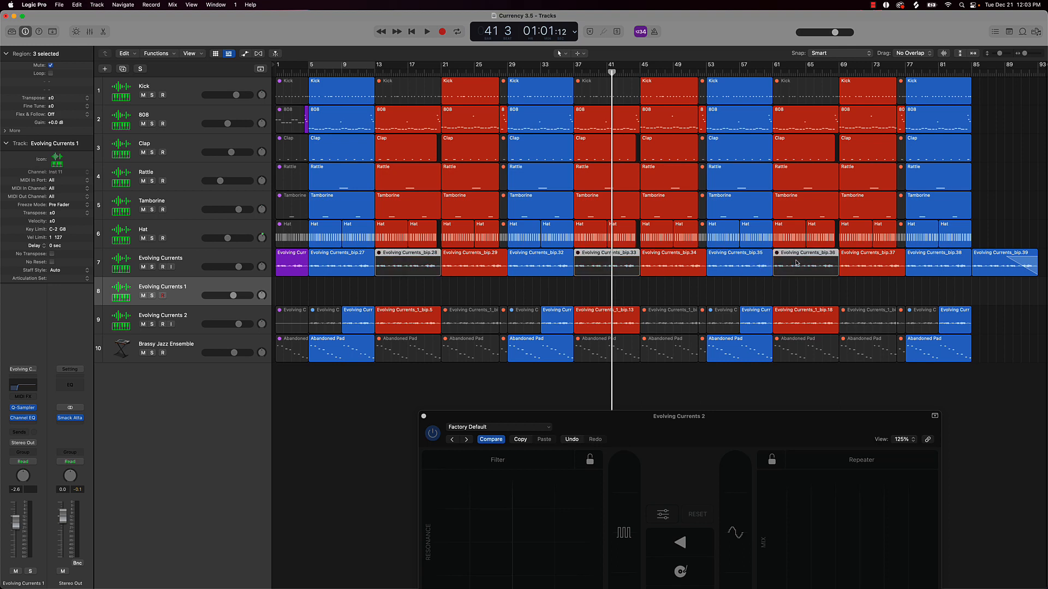
- Delete the emptied Evolving Currents 1 track and show the automation lanes of all tracks
click(222, 290)
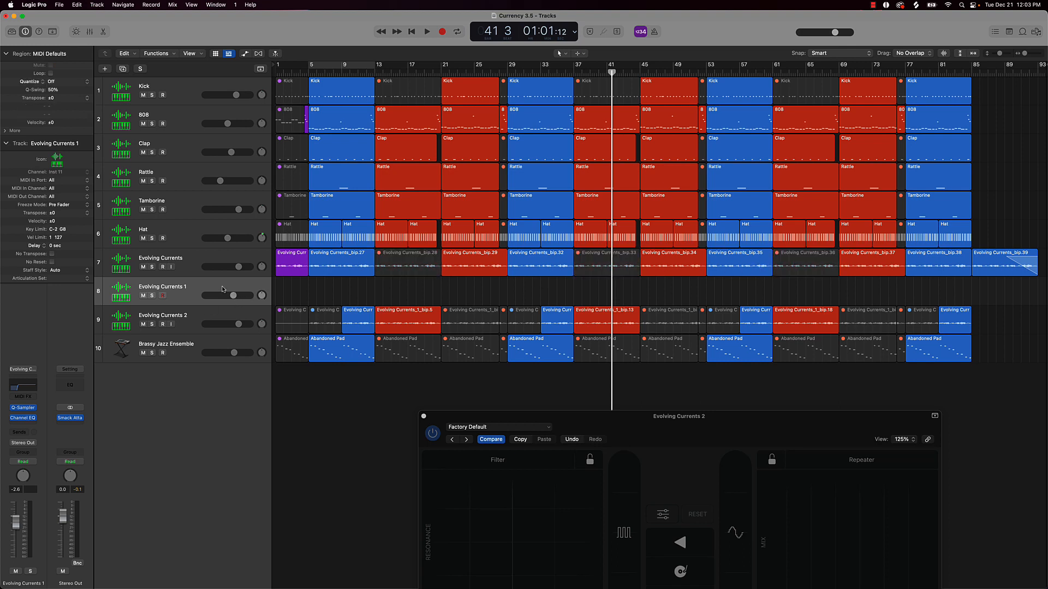
key(super+BackSpace)
click(437, 383)
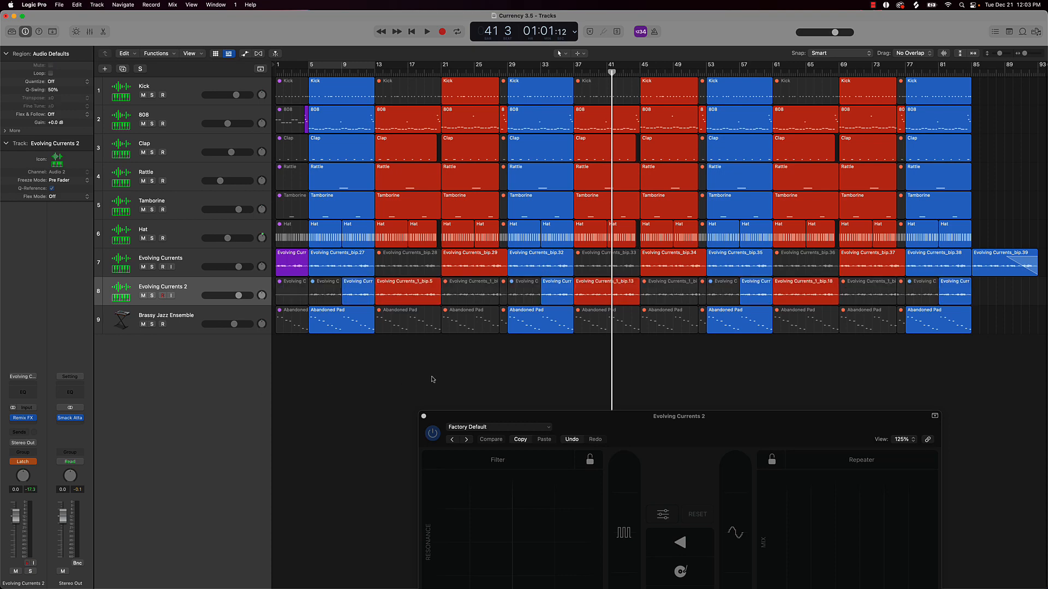
key(a)
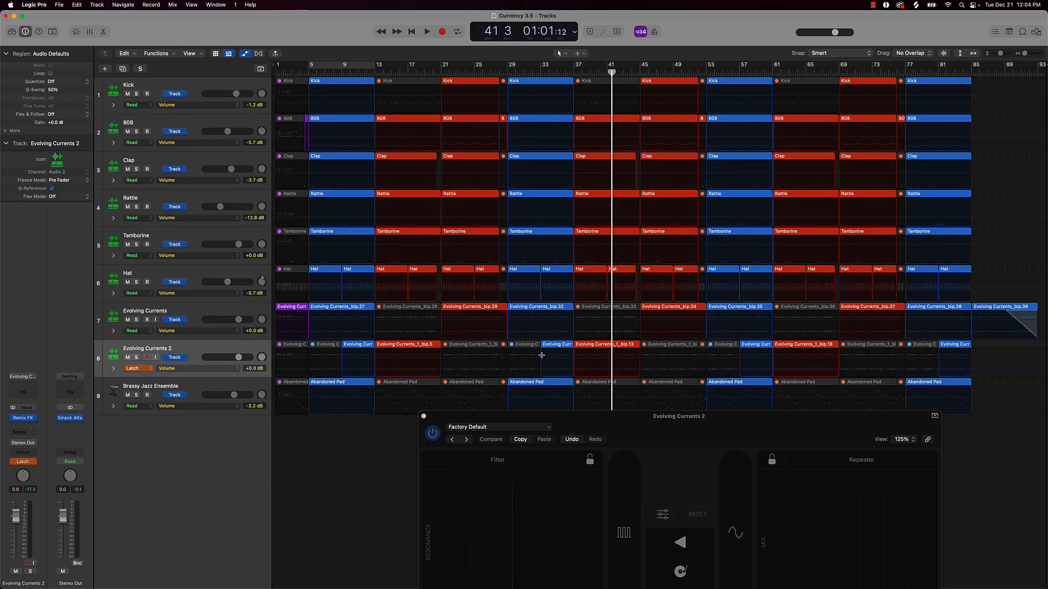
- Undo the track deletion, the region mutes and the deletion of the Evolving Currents 1 regions
key(super+z)
key(super+z)
key(super+z)
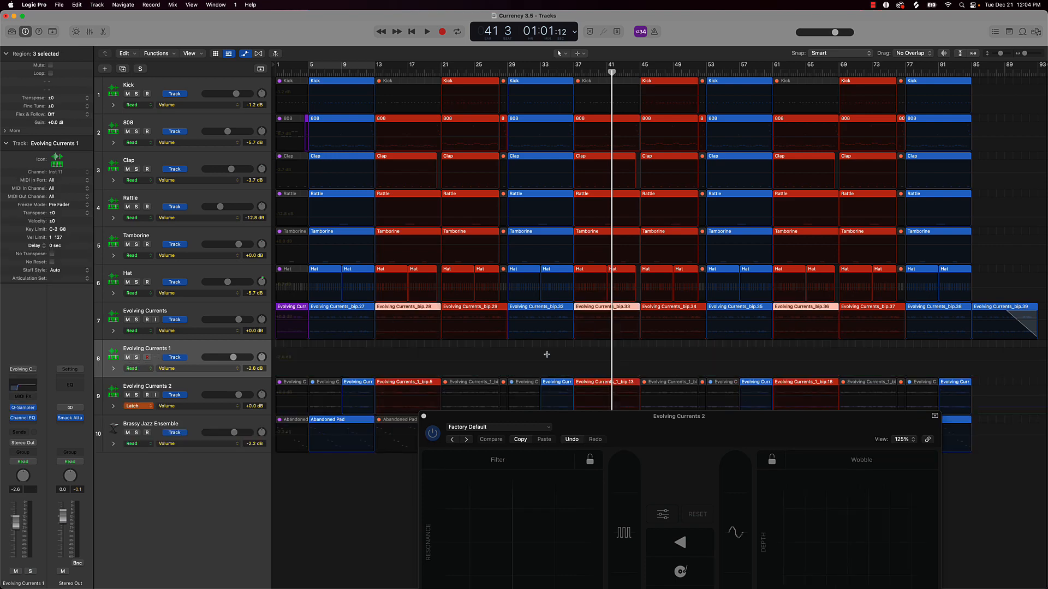
key(super+z)
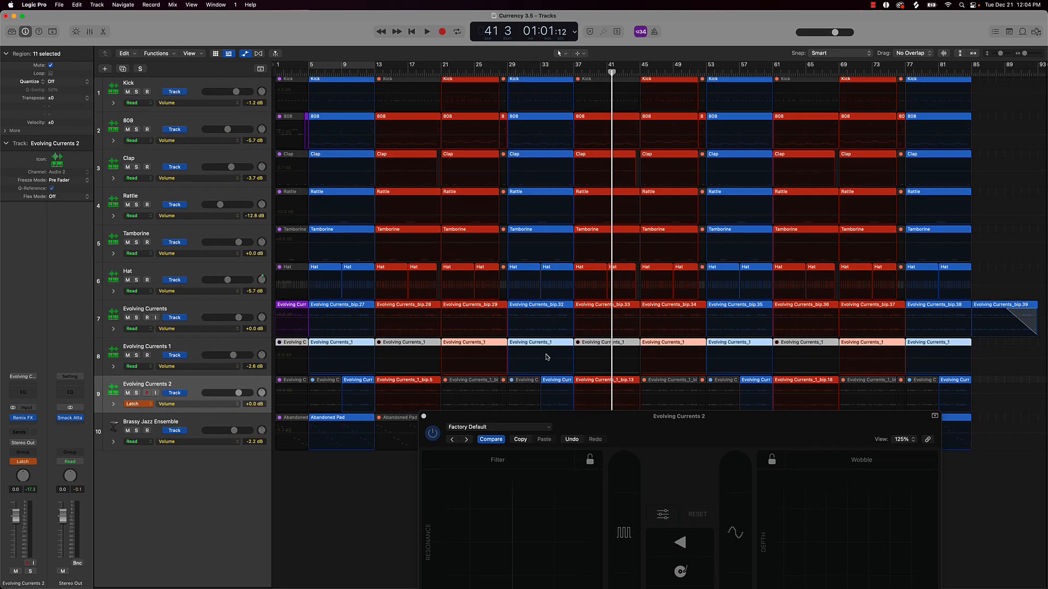
- Hide the automation lanes and delete the Evolving Currents 1 track together with its regions
drag(591, 424, 592, 440)
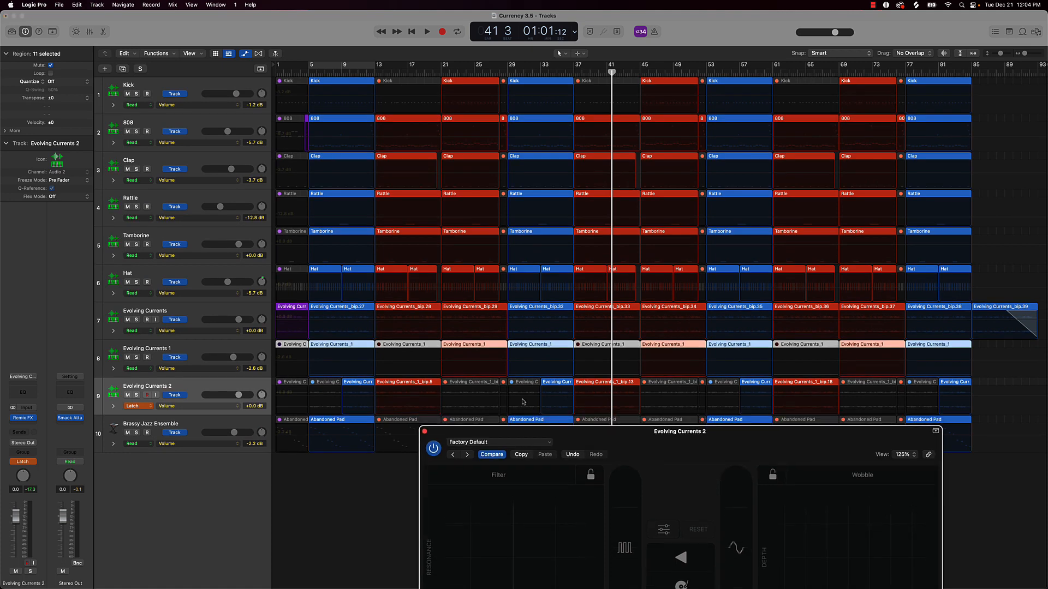
key(a)
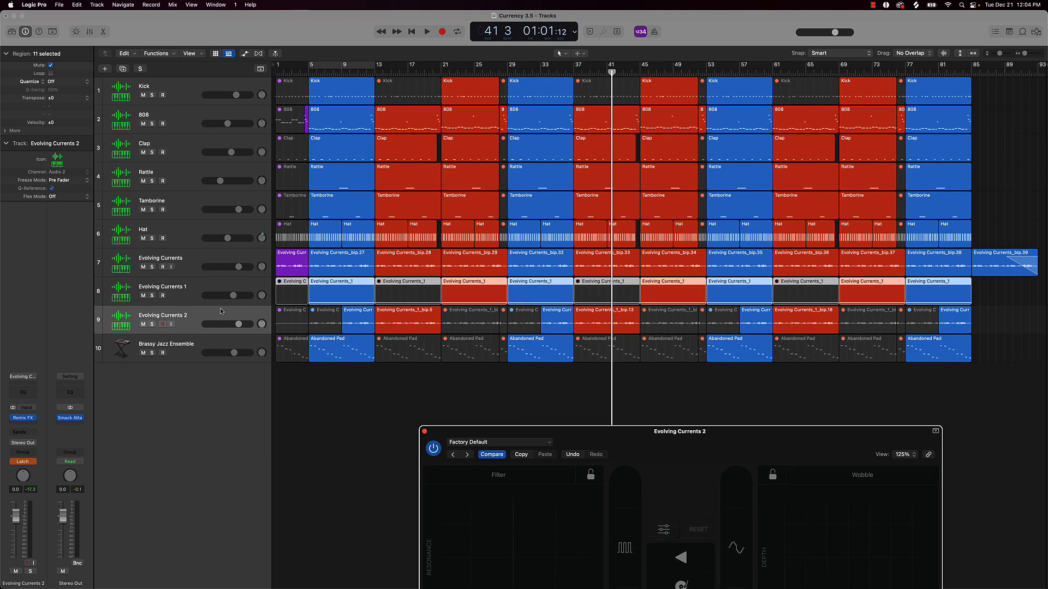
click(203, 287)
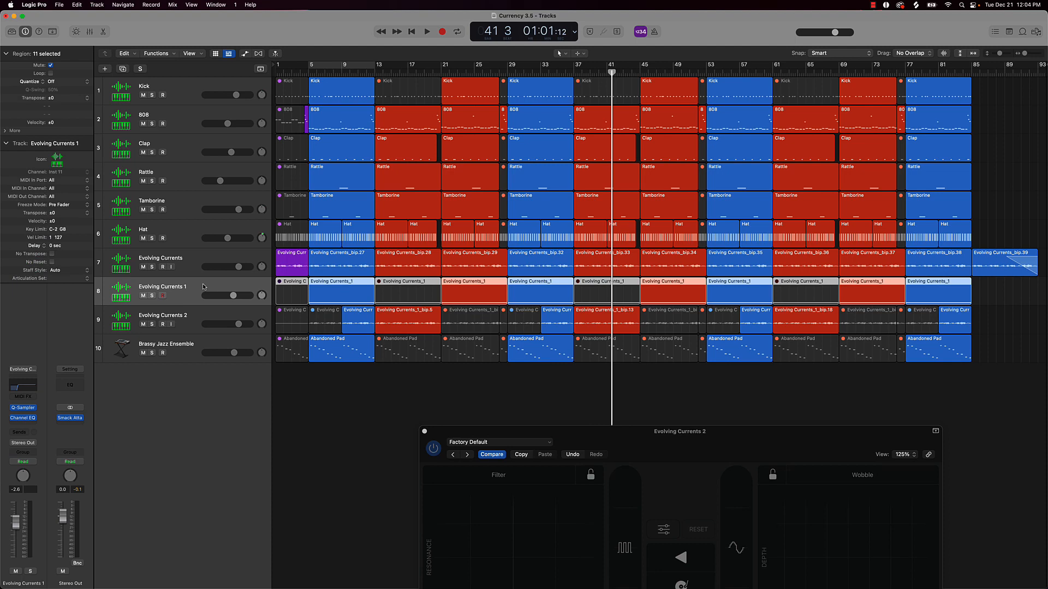
key(super+BackSpace)
- Mute the three red Evolving Currents regions on track 7 that start at bars 13, 37 and 61
click(433, 271)
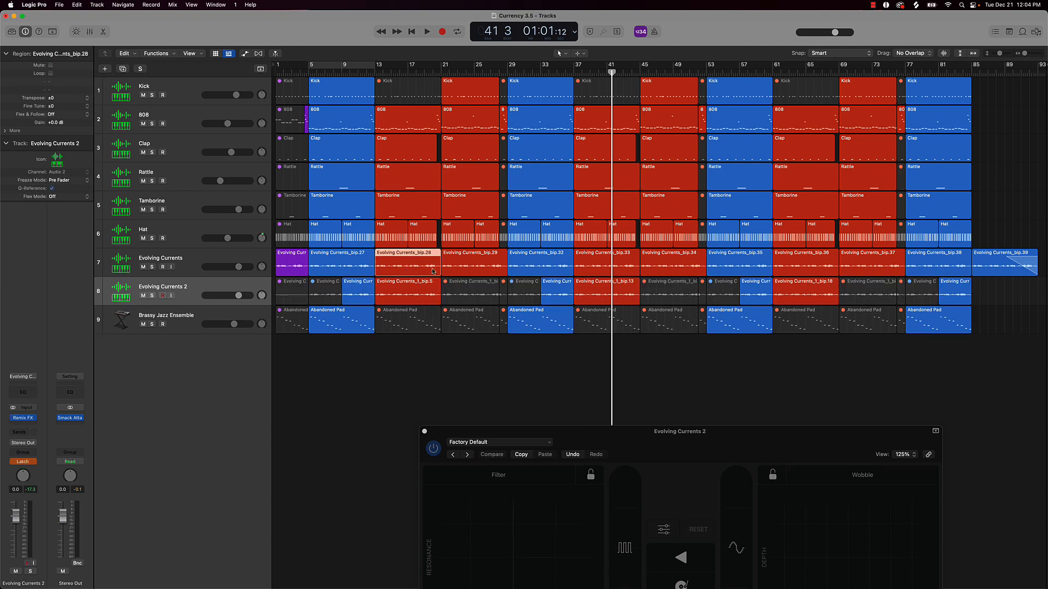
shift+click(585, 267)
shift+click(812, 262)
key(ctrl+m)
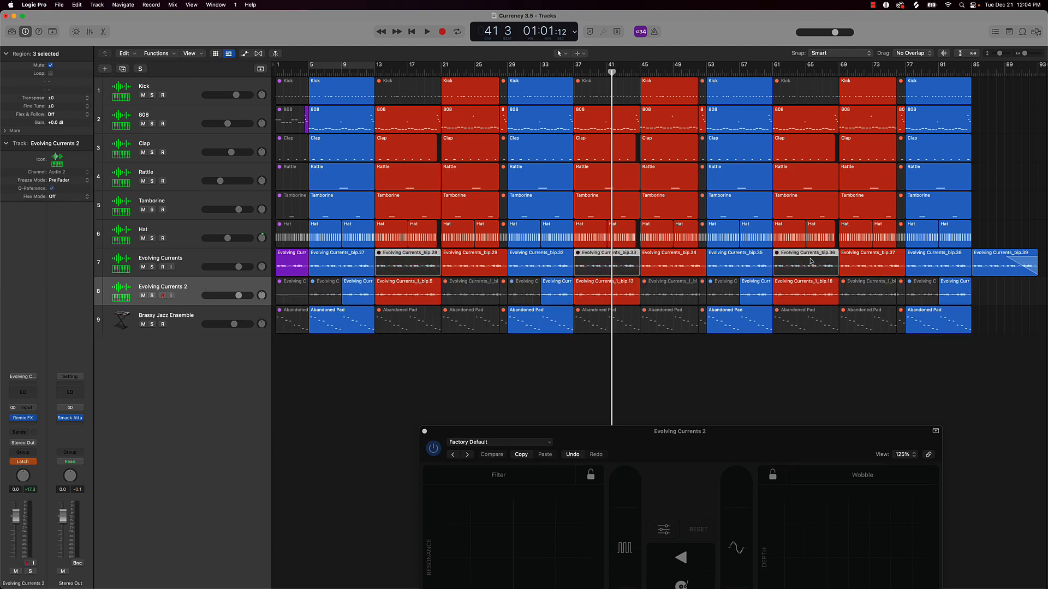
click(692, 353)
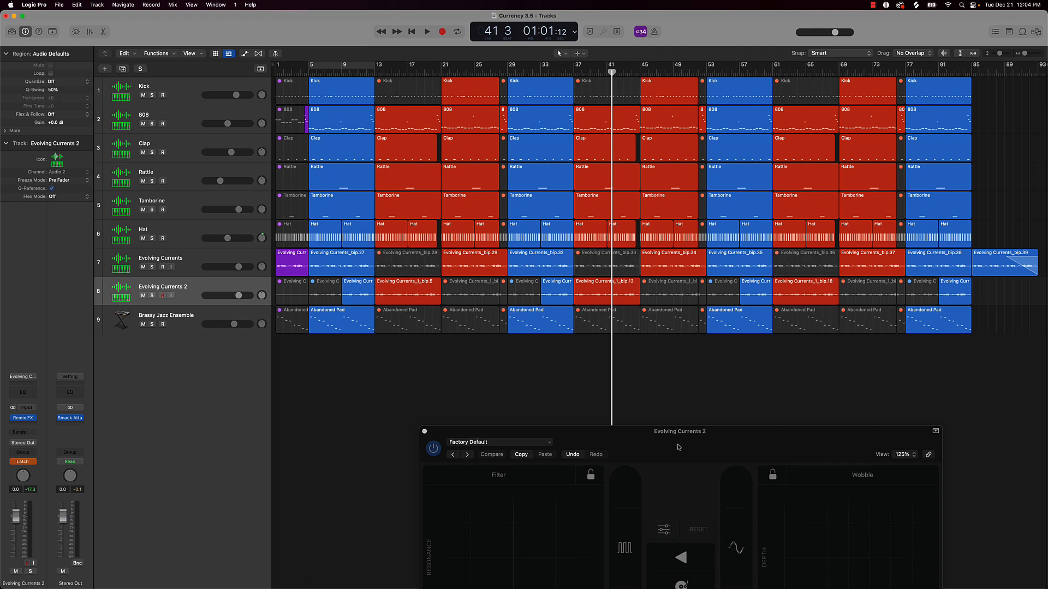
- Place the Remix FX window below the tracks and set the playhead to bar 33
drag(679, 448, 664, 377)
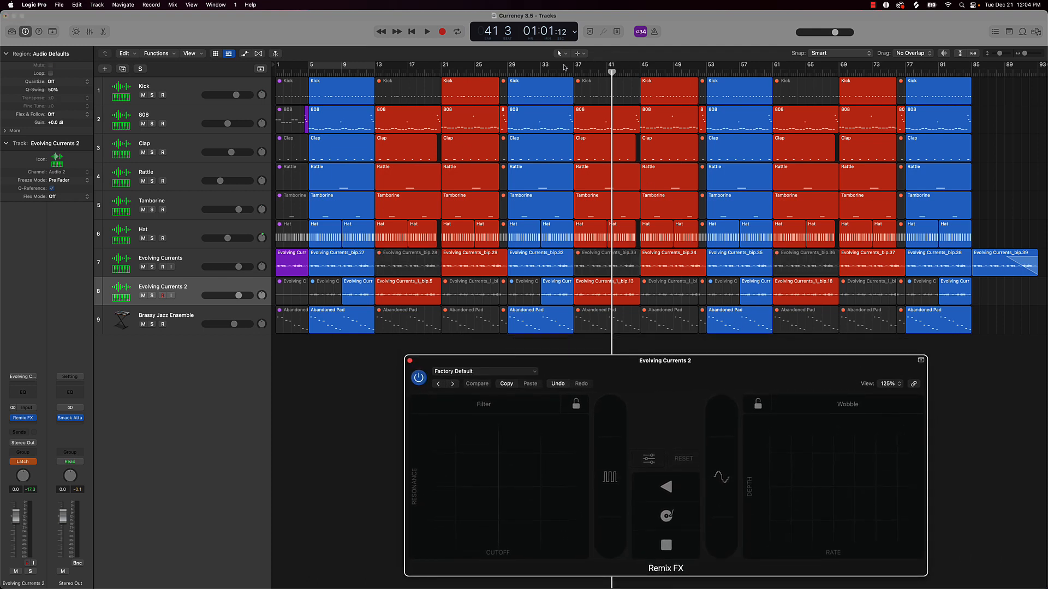
click(541, 74)
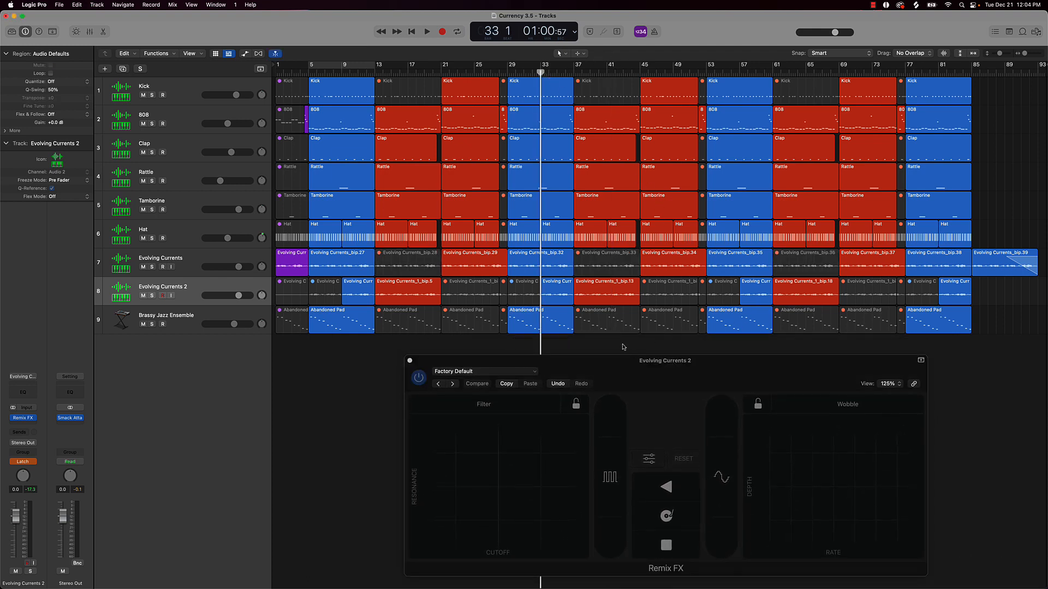
drag(602, 366, 589, 353)
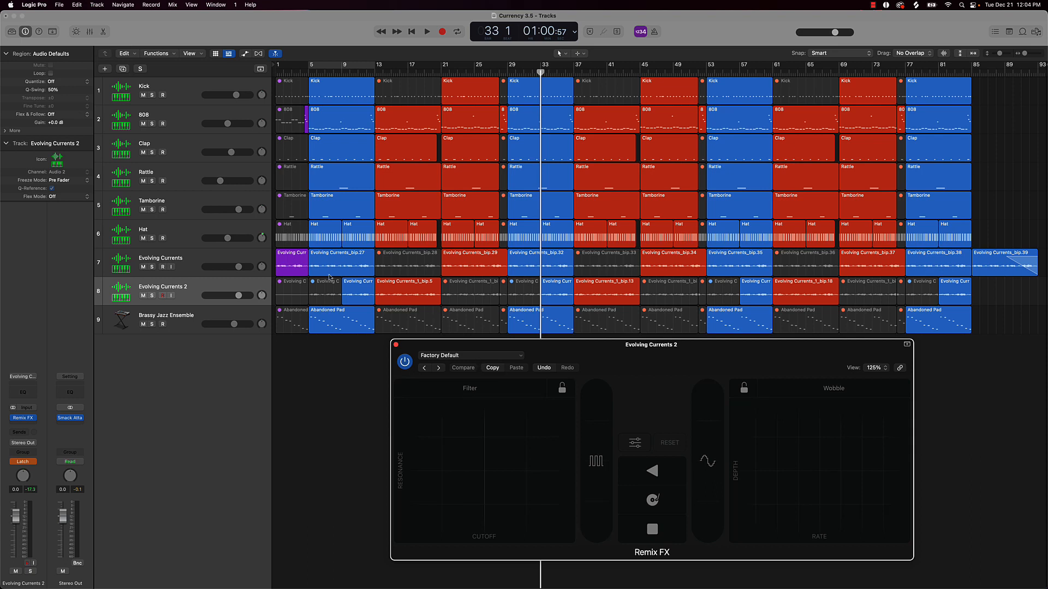
- Rename track 7 as Evolving Currents 1
double_click(180, 258)
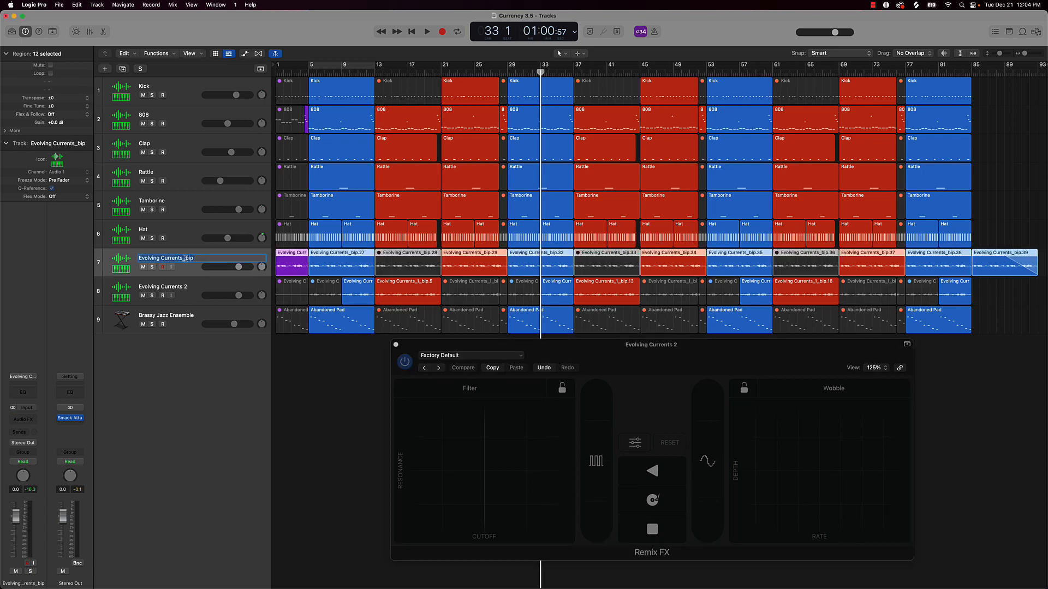
key(BackSpace)
key(BackSpace)
key(BackSpace)
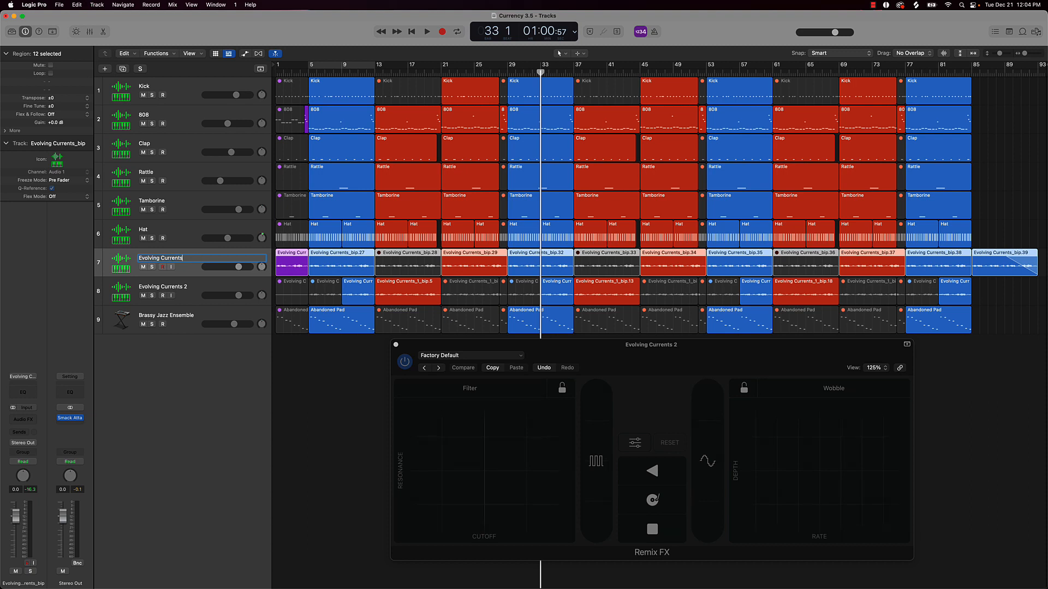
text(1)
key(Return)
- Select all regions in the arrangement and name them after their tracks
click(274, 380)
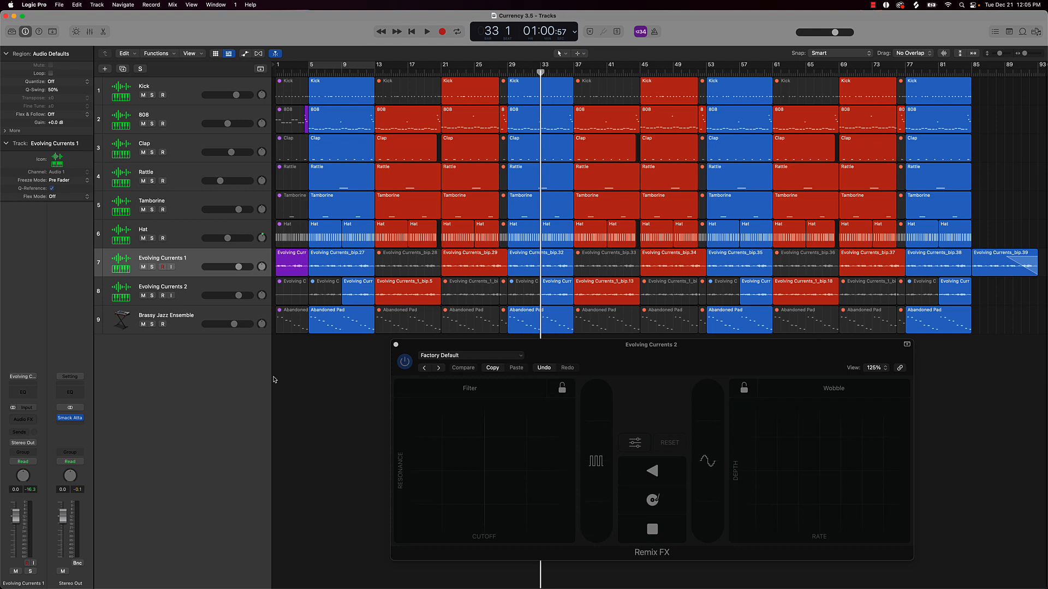
key(super+a)
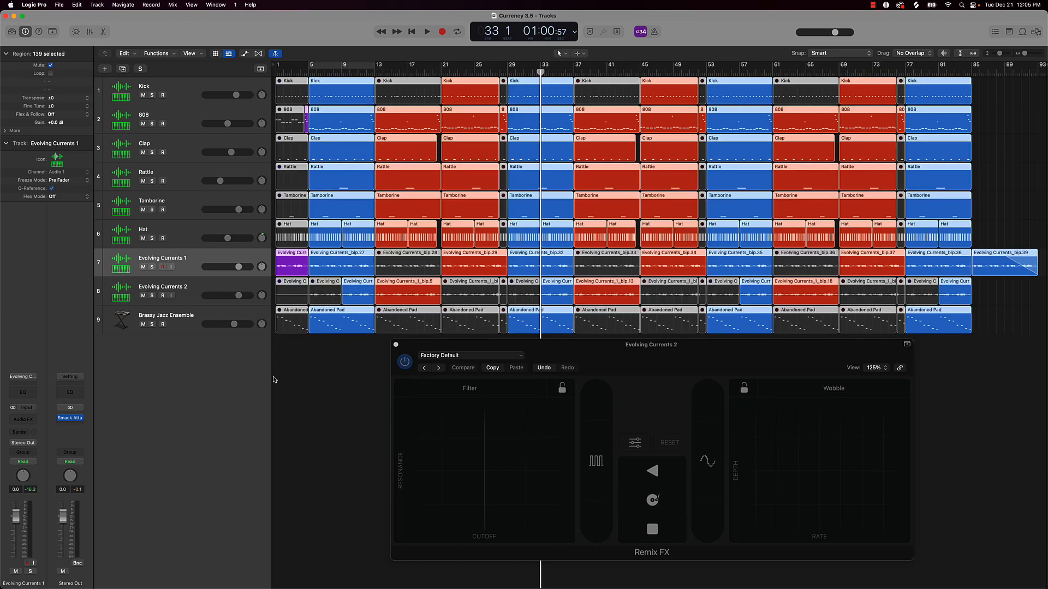
click(343, 424)
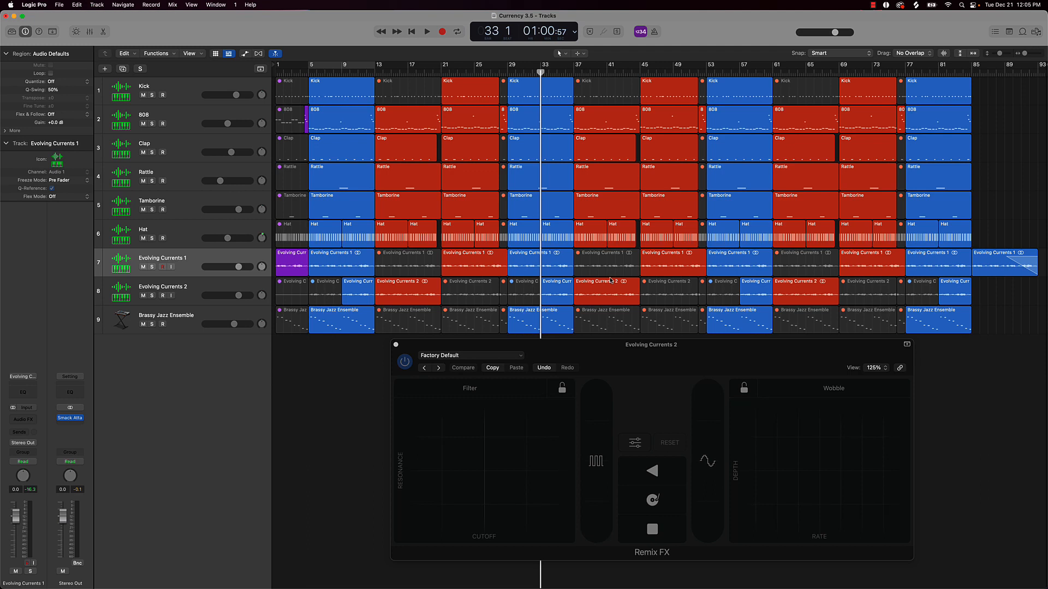
- Play from bar 33, record a low-cutoff Remix FX filter sweep on Evolving Currents 2 before bar 45, and close the plug-in
key(space)
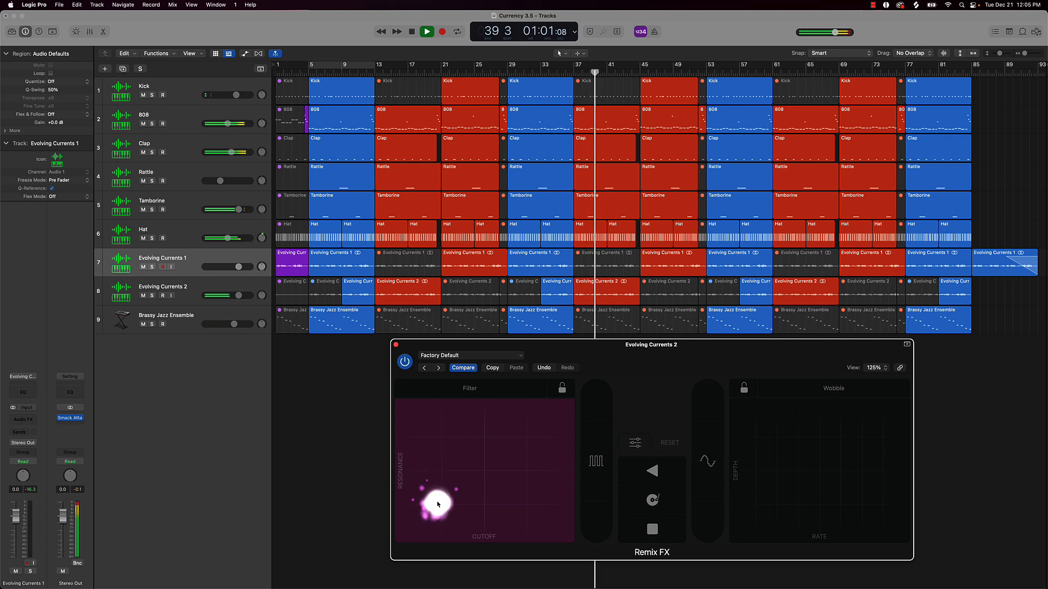
drag(438, 504, 477, 482)
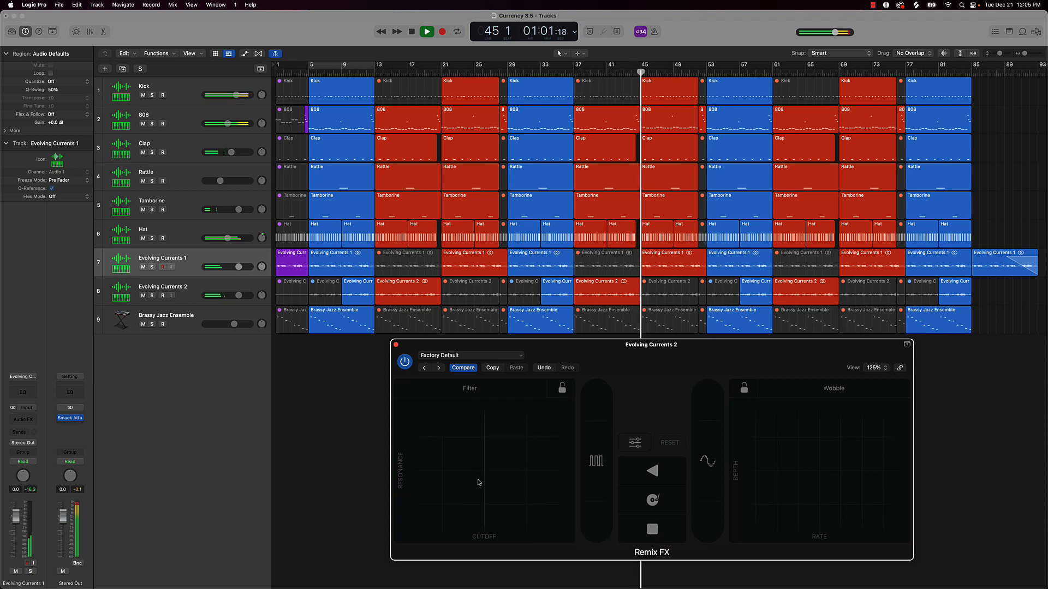
click(395, 345)
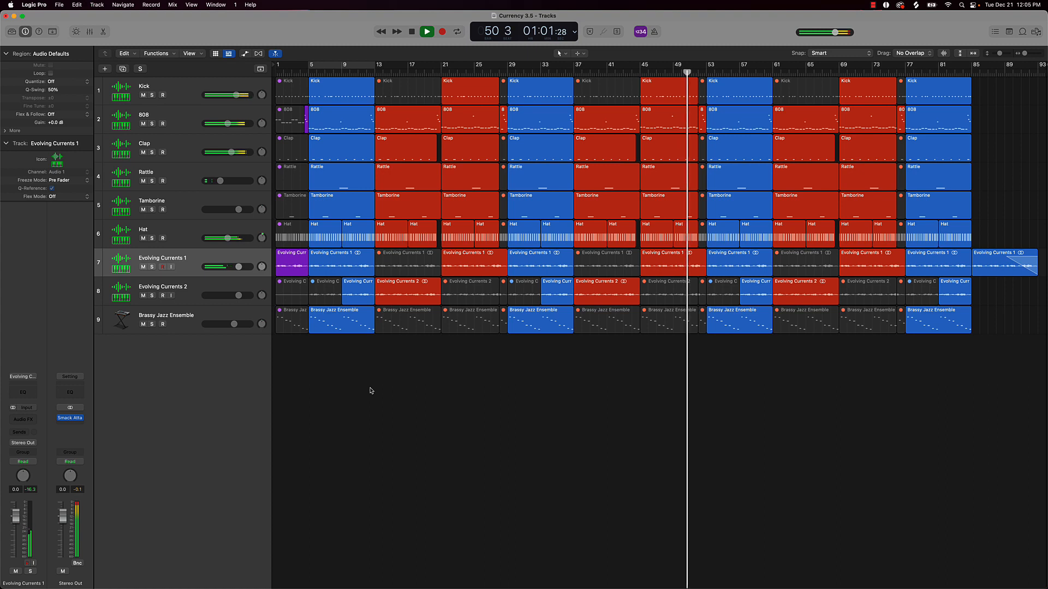
- Reopen Remix FX on Evolving Currents 2, record a gater effect around bars 67 to 69 during playback, and close the plug-in
click(197, 283)
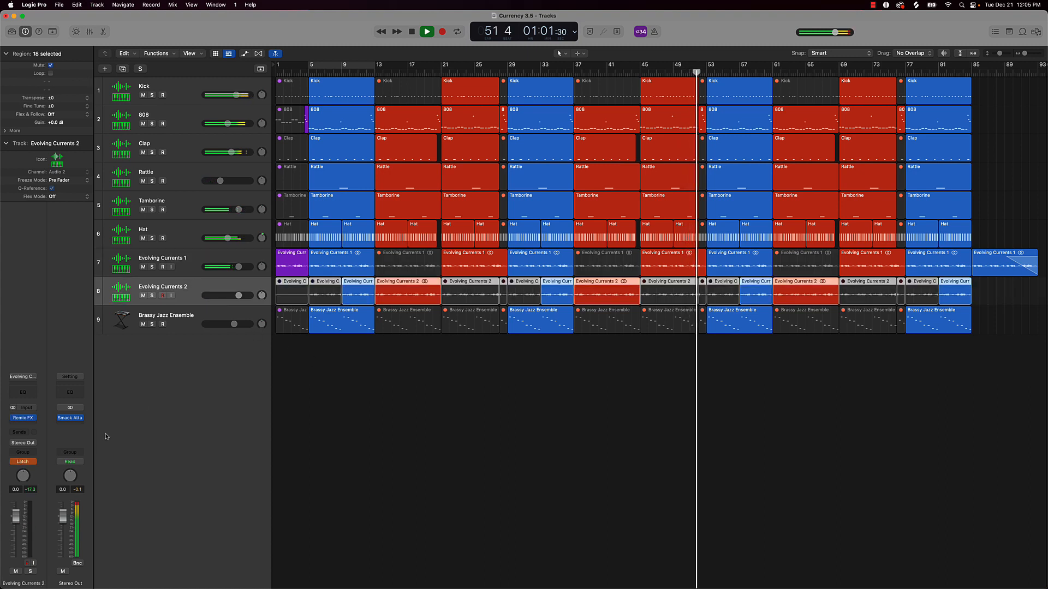
click(23, 418)
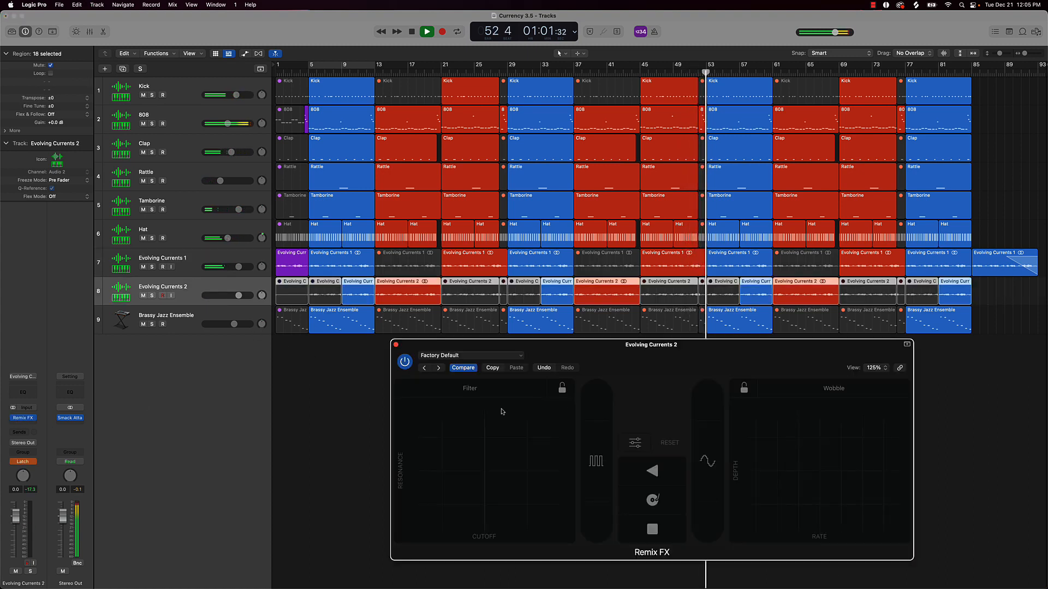
drag(649, 368, 551, 369)
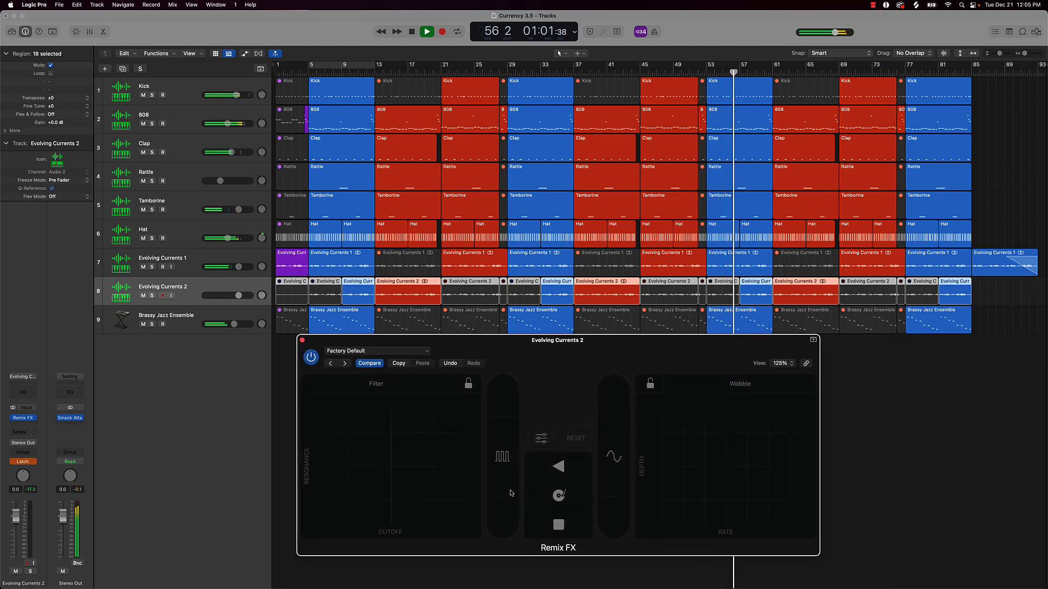
click(503, 461)
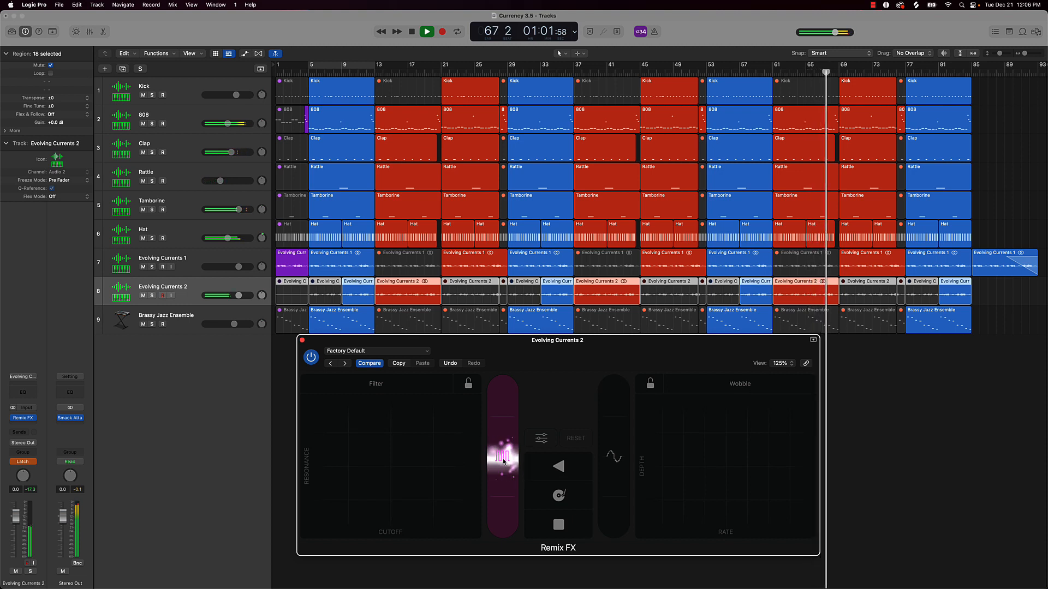
drag(504, 462, 505, 492)
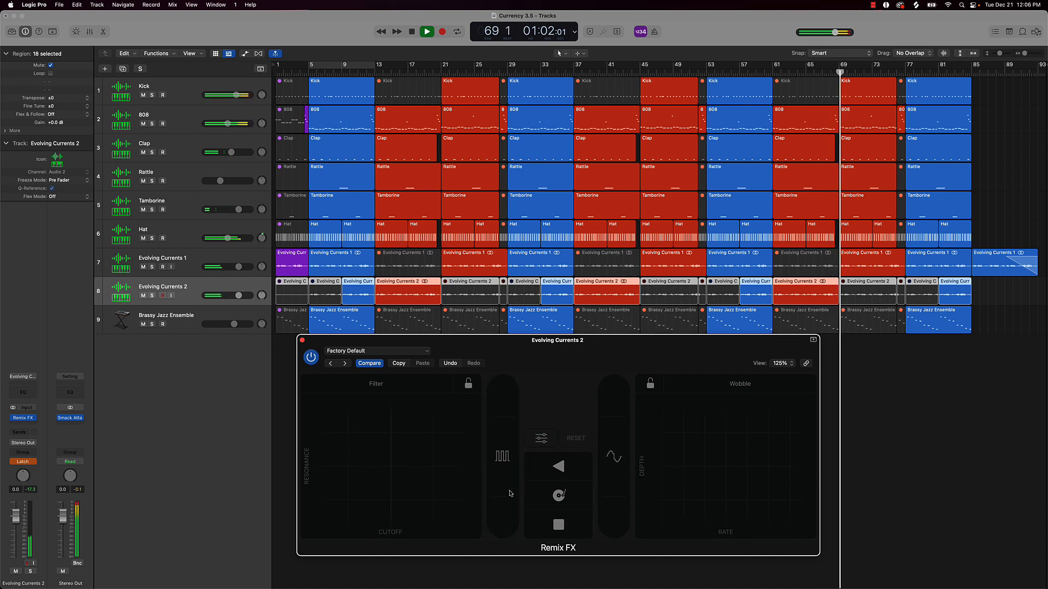
click(302, 341)
click(628, 424)
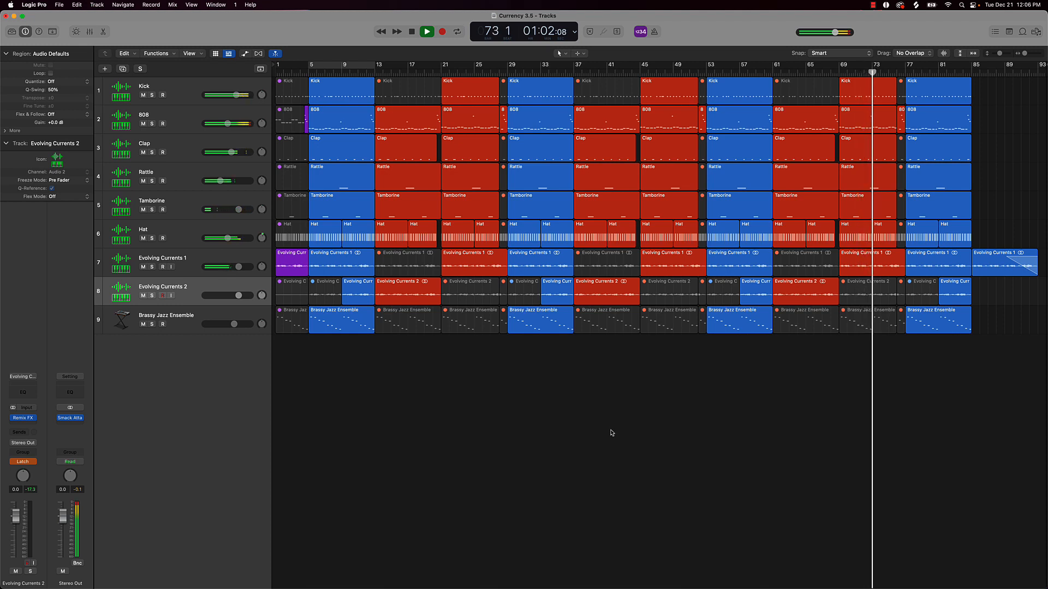
- Stop playback and set the automation mode of Evolving Currents 2 to Read
key(space)
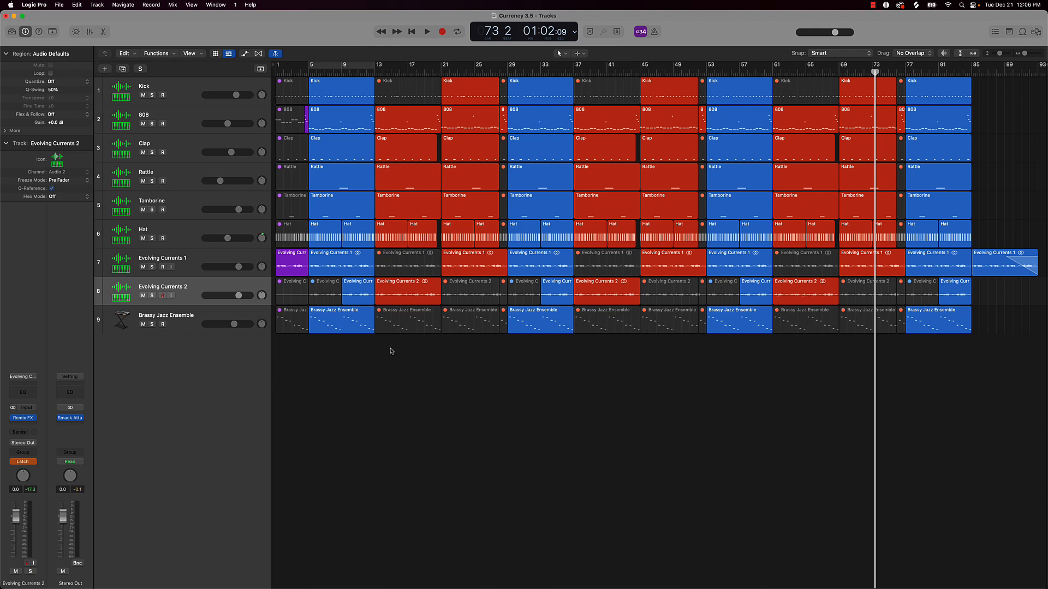
click(34, 463)
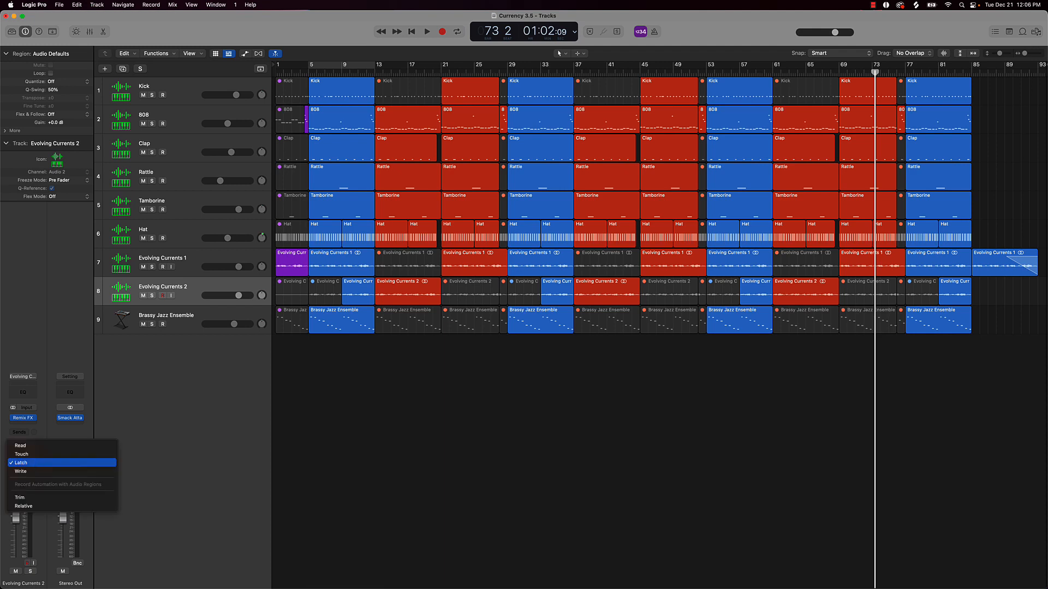
click(35, 446)
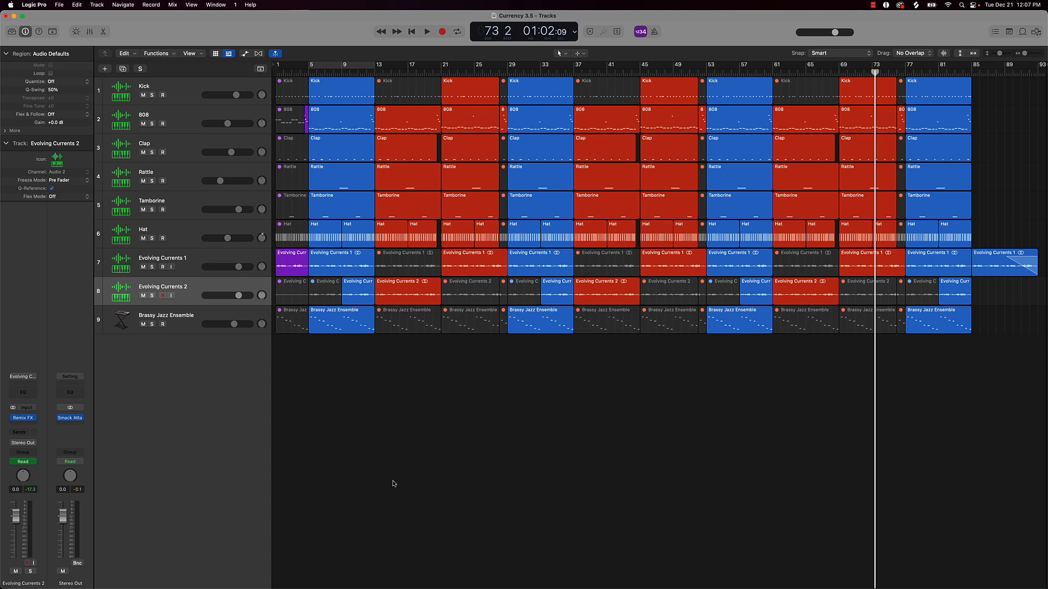
- Show track automation and examine the recorded Remix FX Gater On/Off and Gater Rate curves on Evolving Currents 2
key(a)
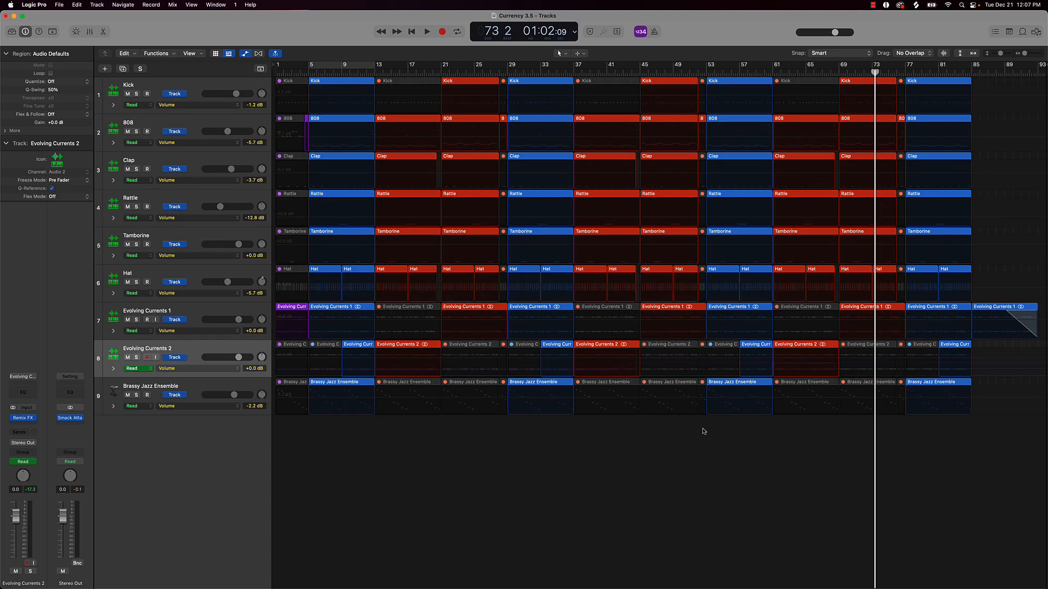
key(super+Down)
key(super+Down)
key(super+Down)
key(super+Down)
key(super+Down)
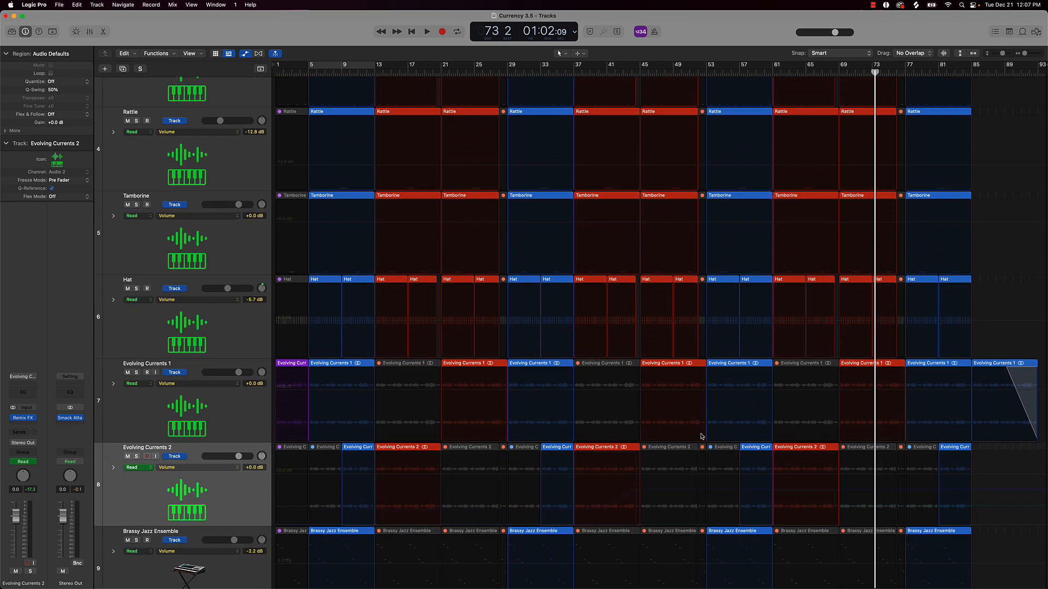
key(super+Down)
key(super+Down)
key(super+Down)
key(super+Down)
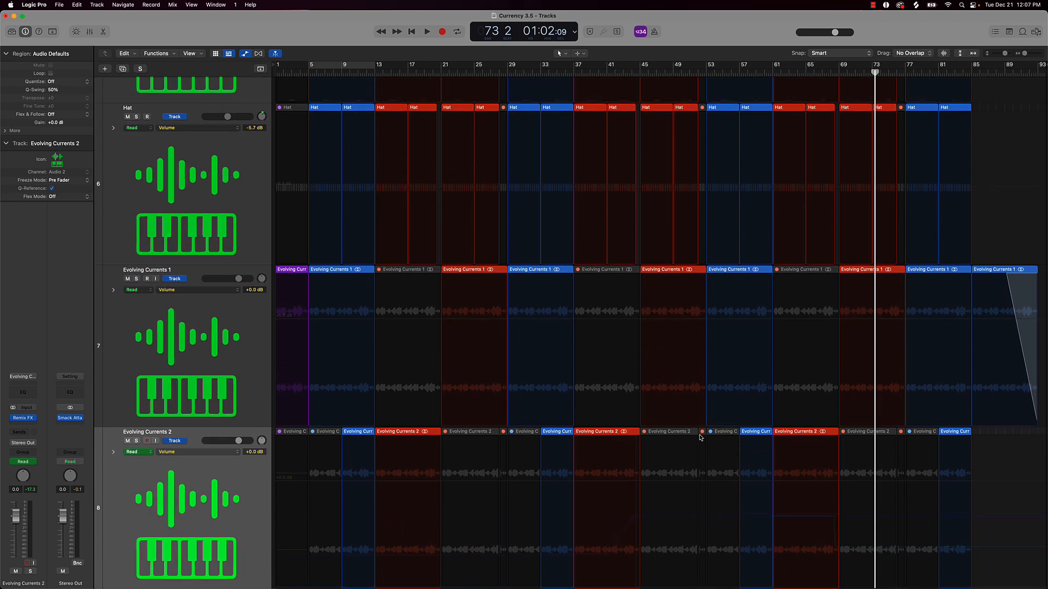
scroll(709, 471, down, 3)
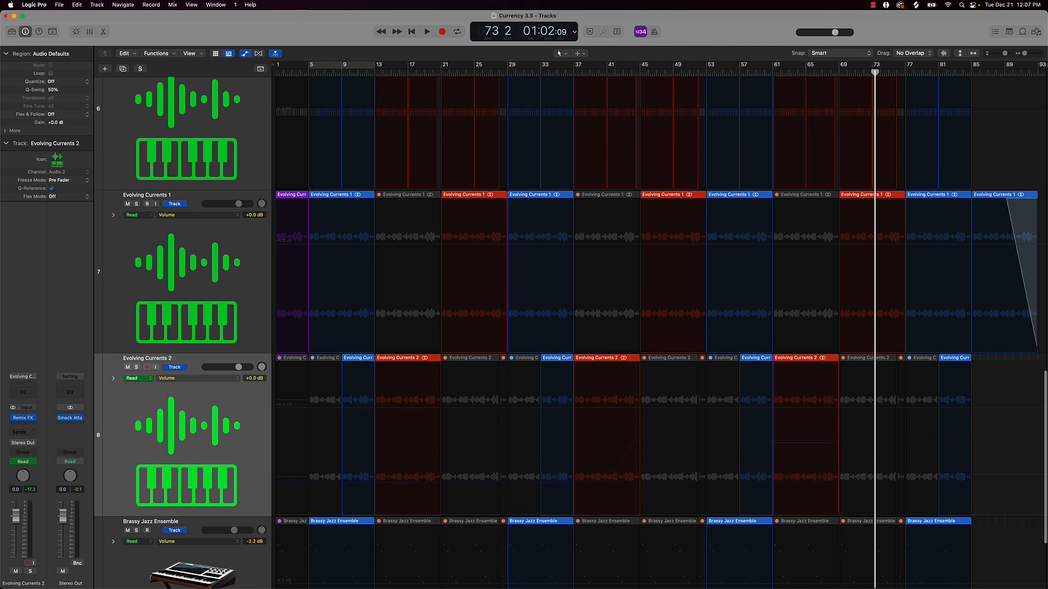
click(199, 379)
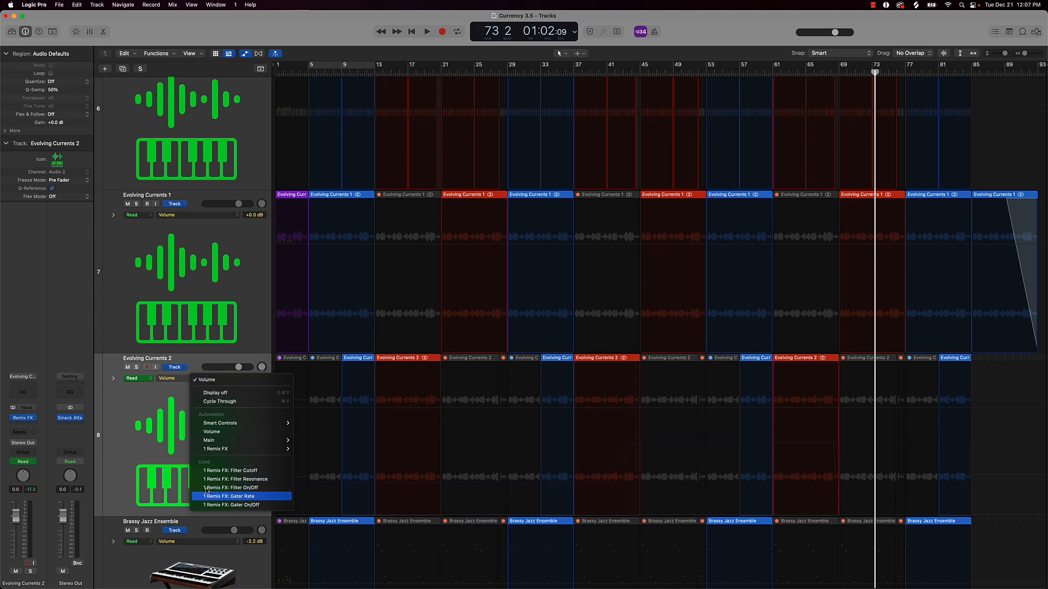
click(238, 506)
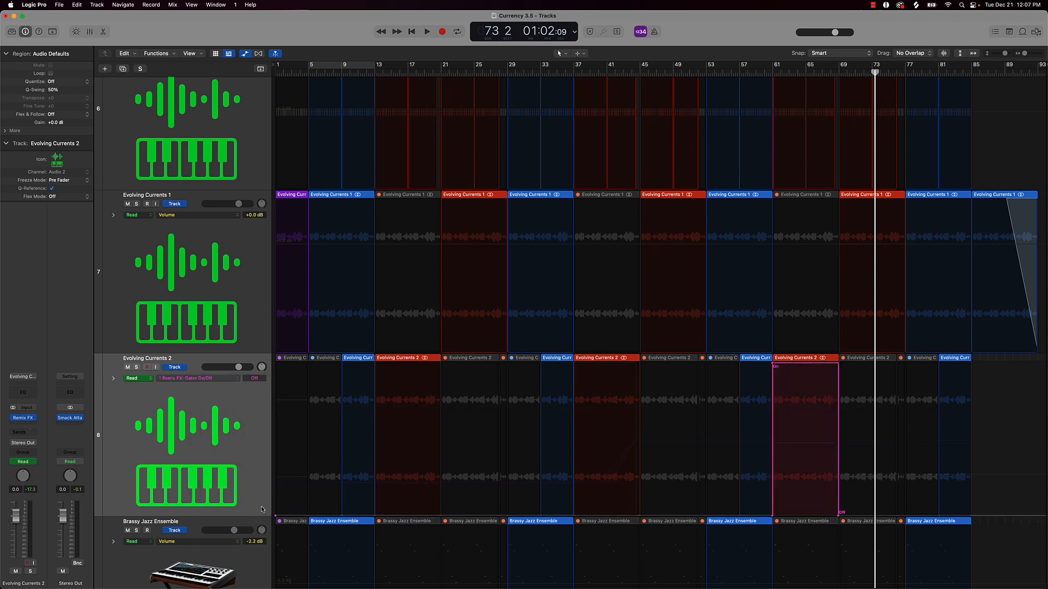
click(192, 378)
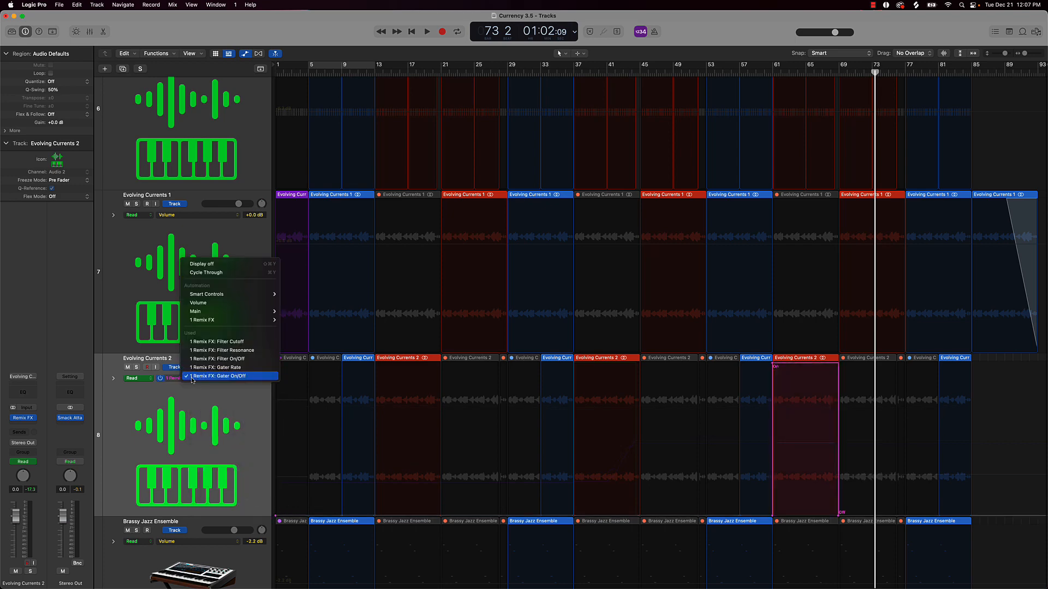
click(222, 368)
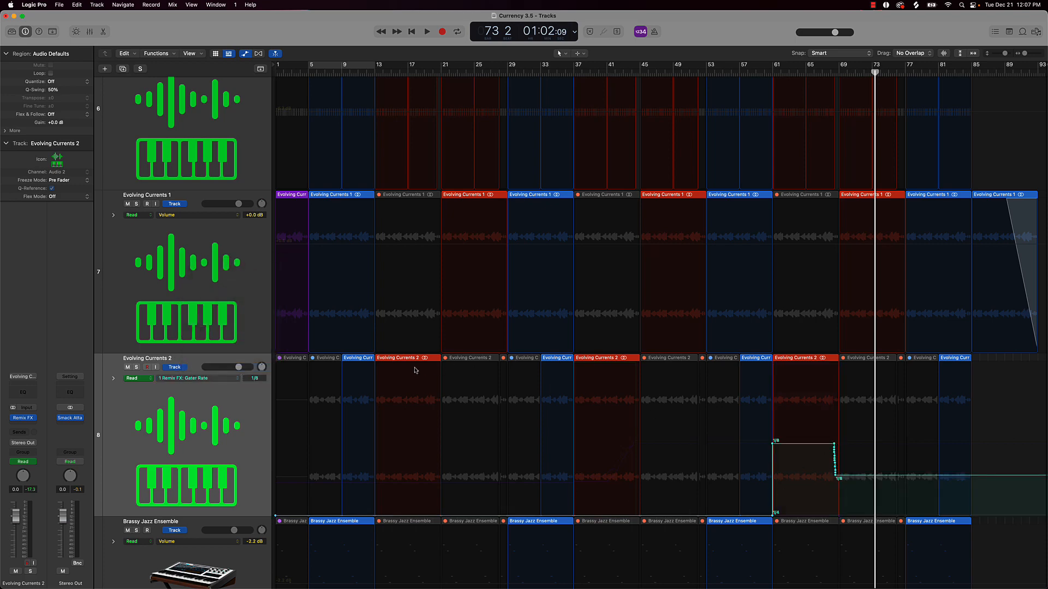
- Switch the Evolving Currents 2 automation lane back to Volume and hide track automation
click(218, 378)
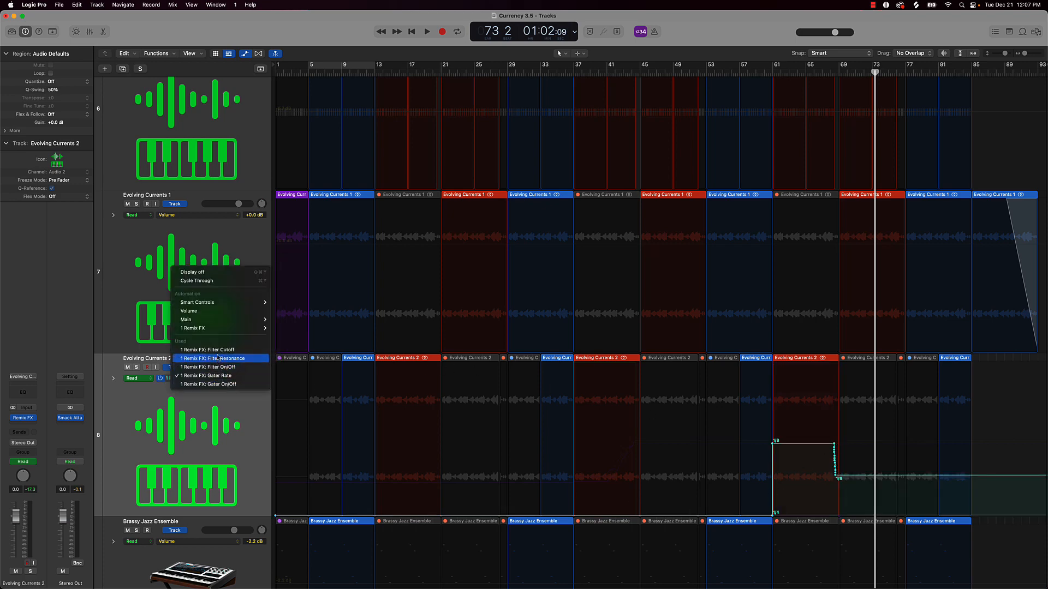
click(212, 311)
key(a)
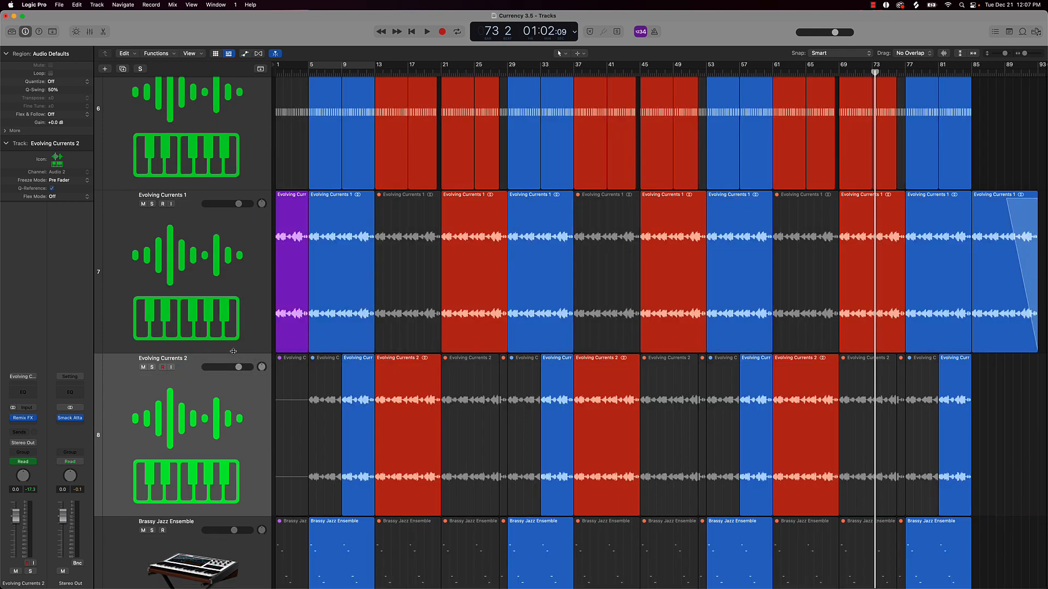
key(super+Up)
key(super+Up)
key(super+Up)
key(super+Up)
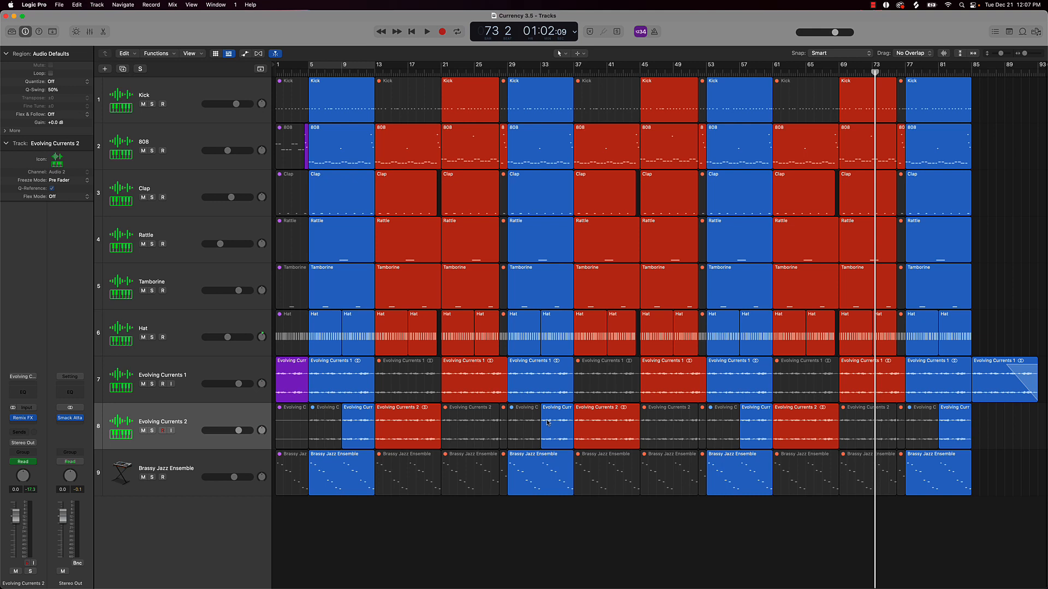
- Return the playhead to the project start and open the all-tracks audio export with Normalize set to Off
key(Return)
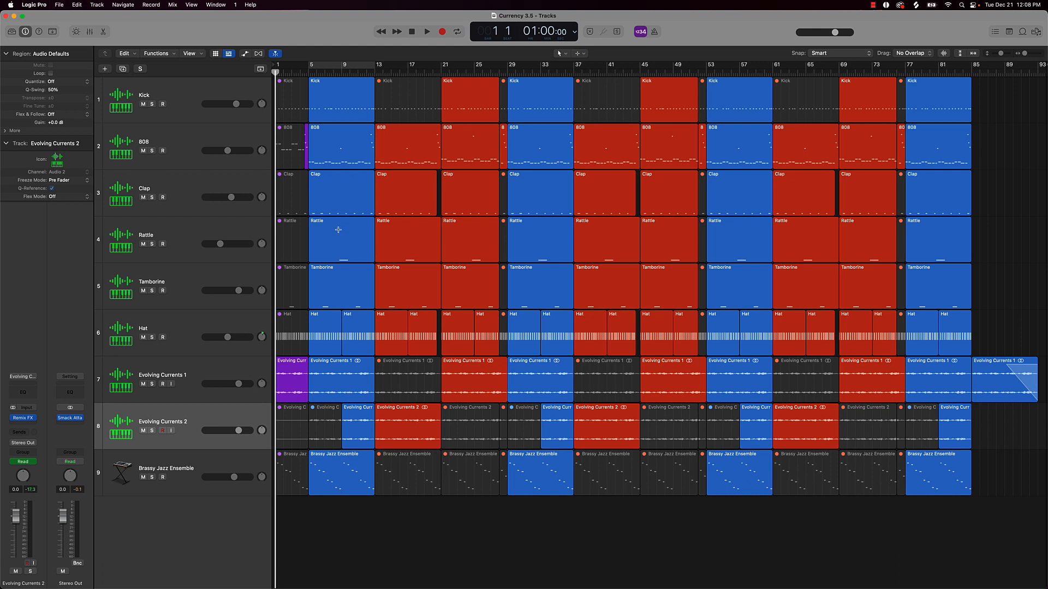
key(super+shift+e)
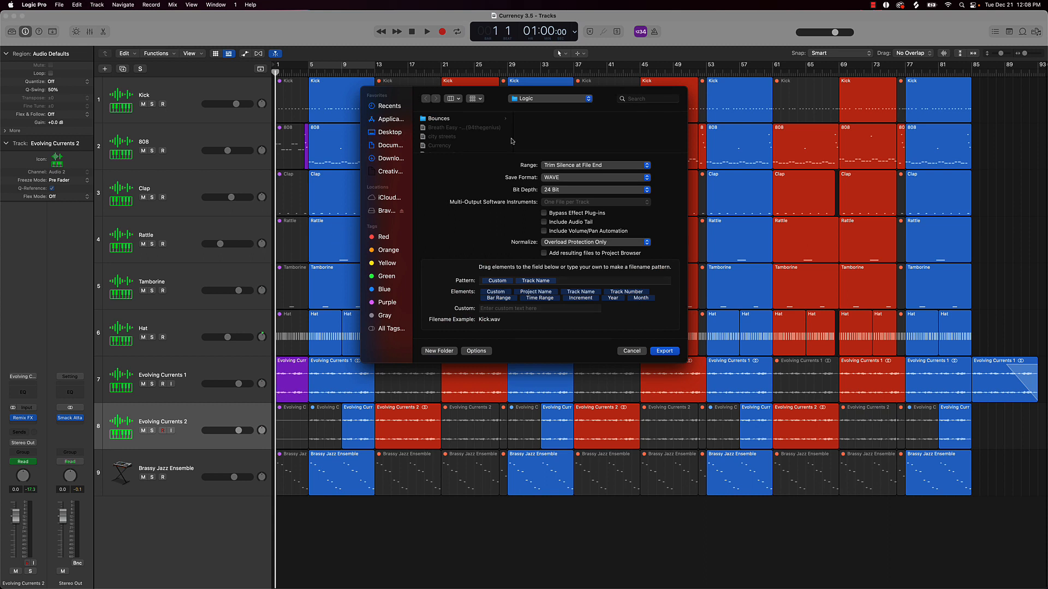
click(618, 243)
click(546, 239)
- Create a folder named currency stems inside Logic and export all tracks into it as 24-bit WAVE files
click(438, 351)
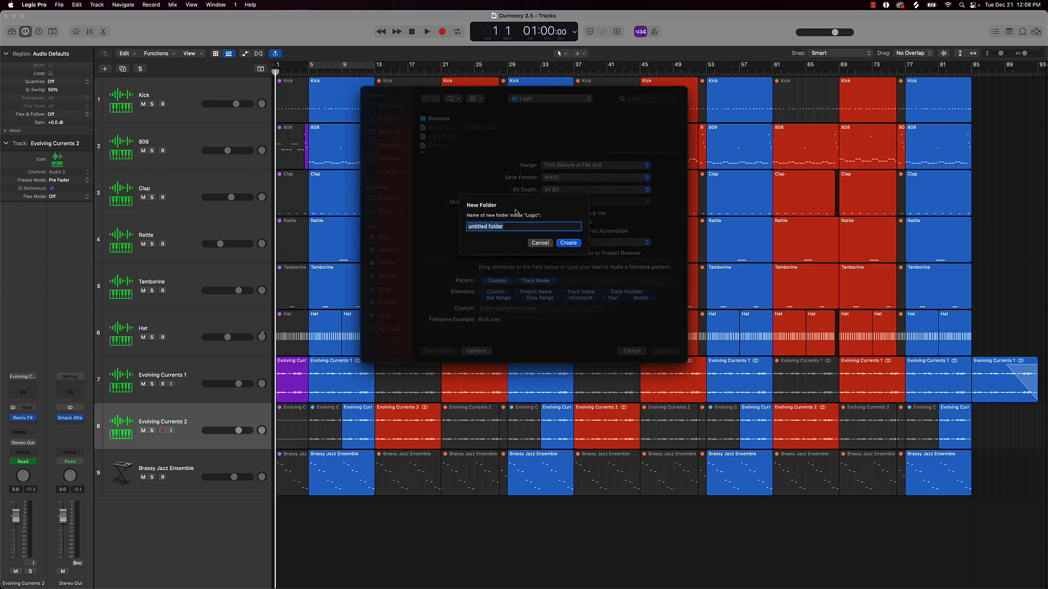
text(currency stems)
key(Return)
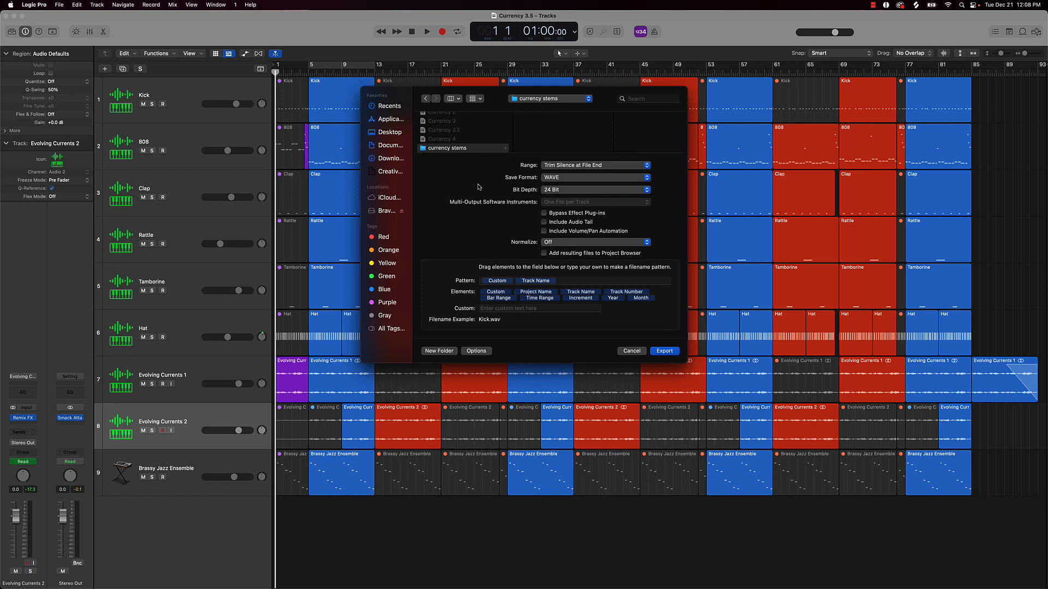
click(664, 351)
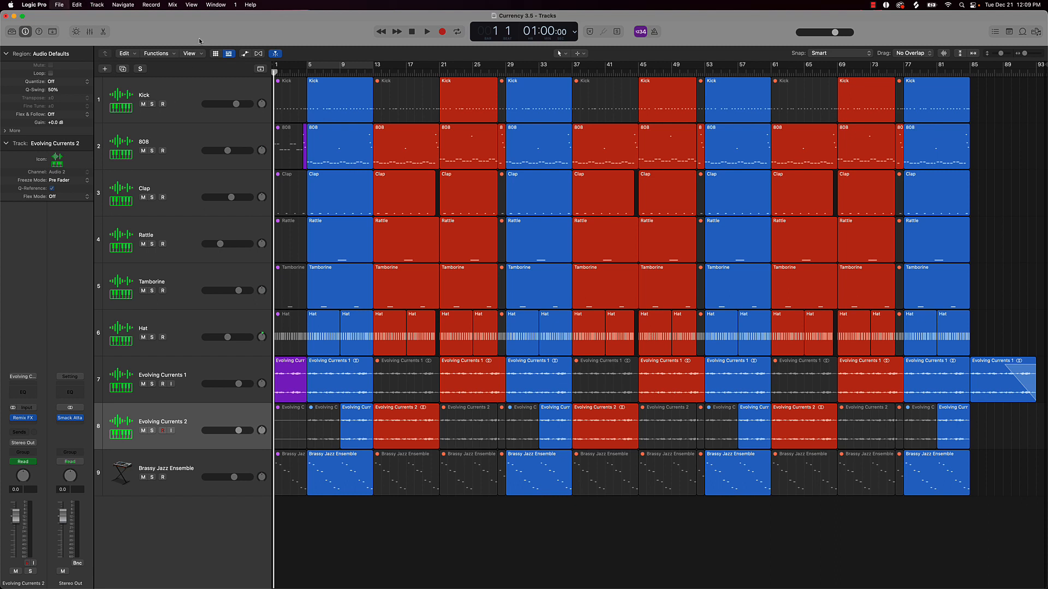
click(57, 6)
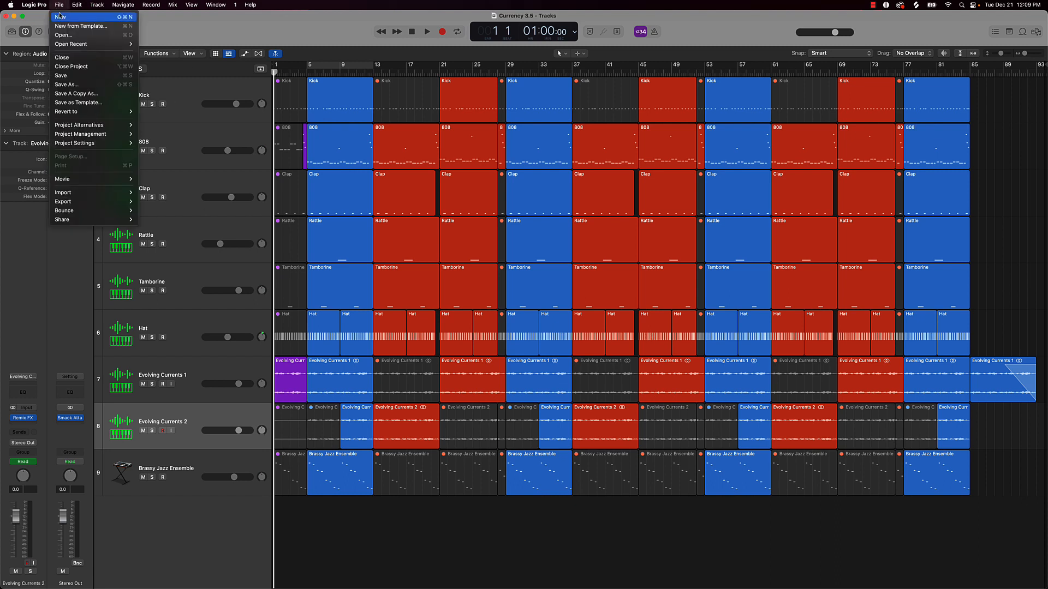
click(60, 16)
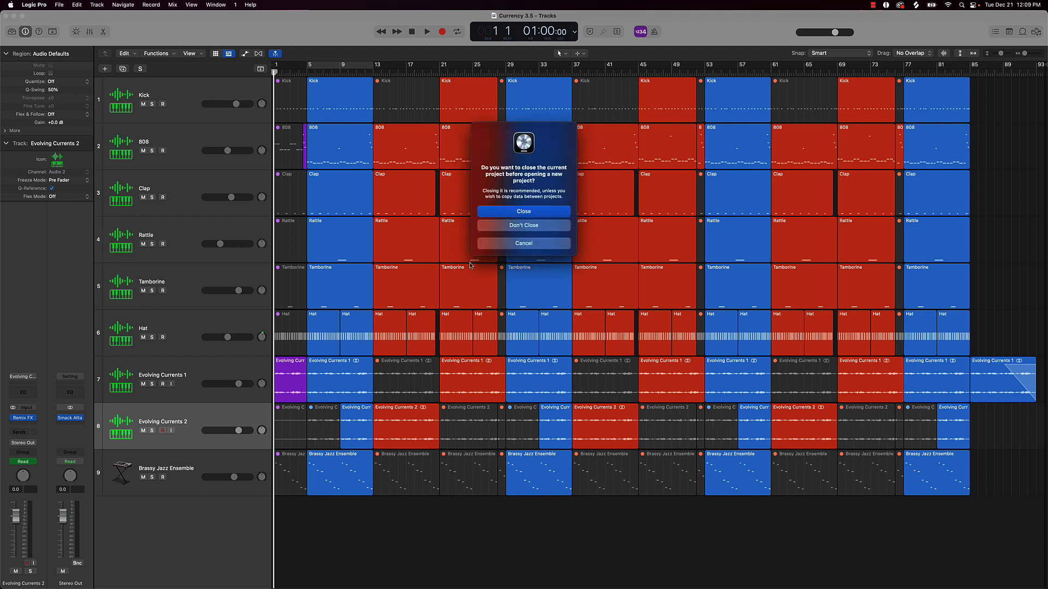
click(480, 243)
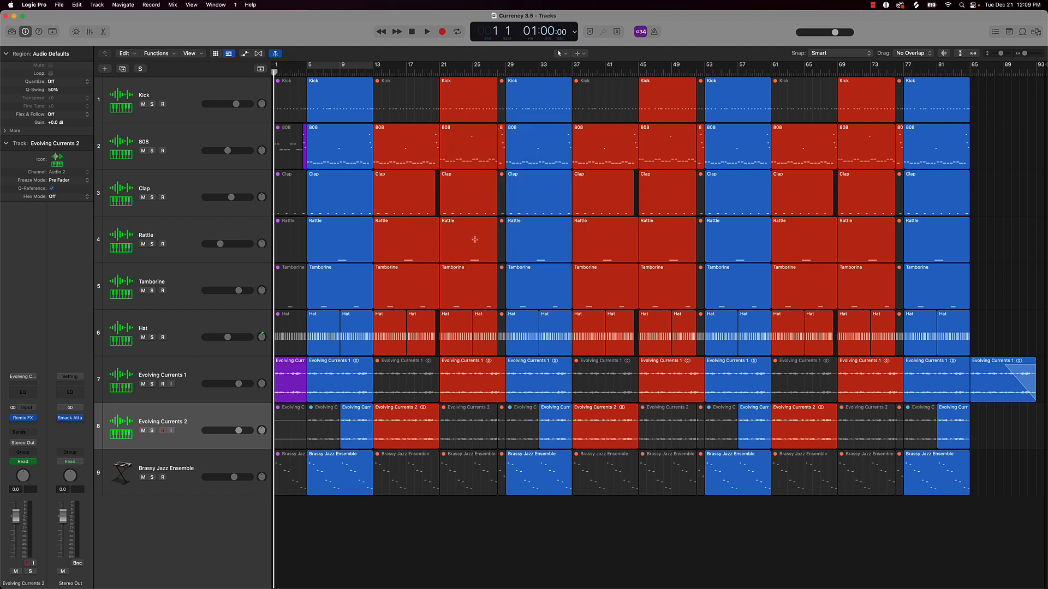
- Save the project under the new name Currency 3.6
key(super+shift+s)
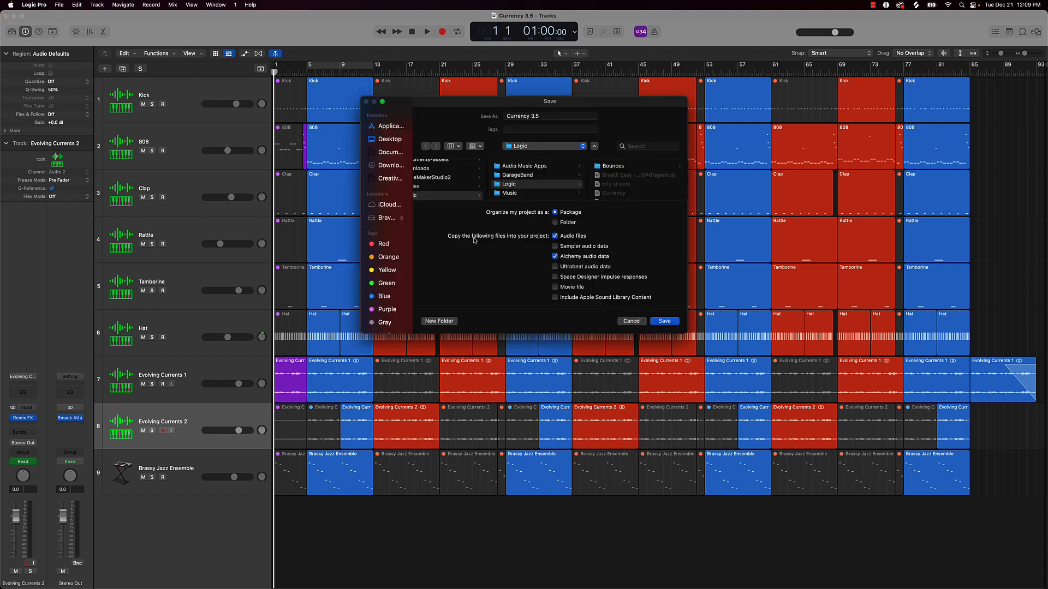
click(550, 117)
key(BackSpace)
text(6)
key(Return)
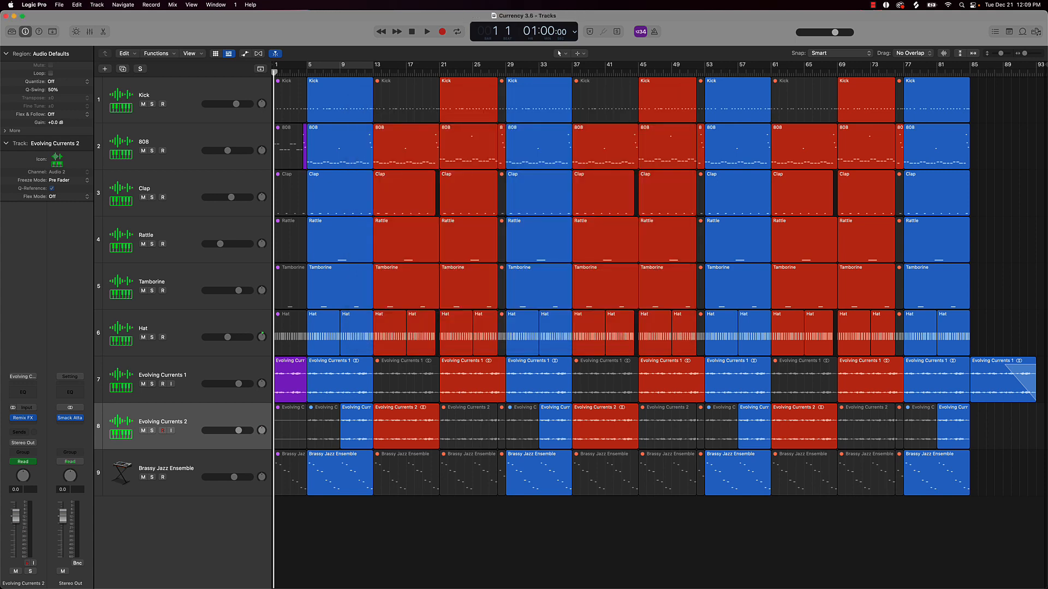
- Delete all regions in the arrangement and erase their automation data
key(super+a)
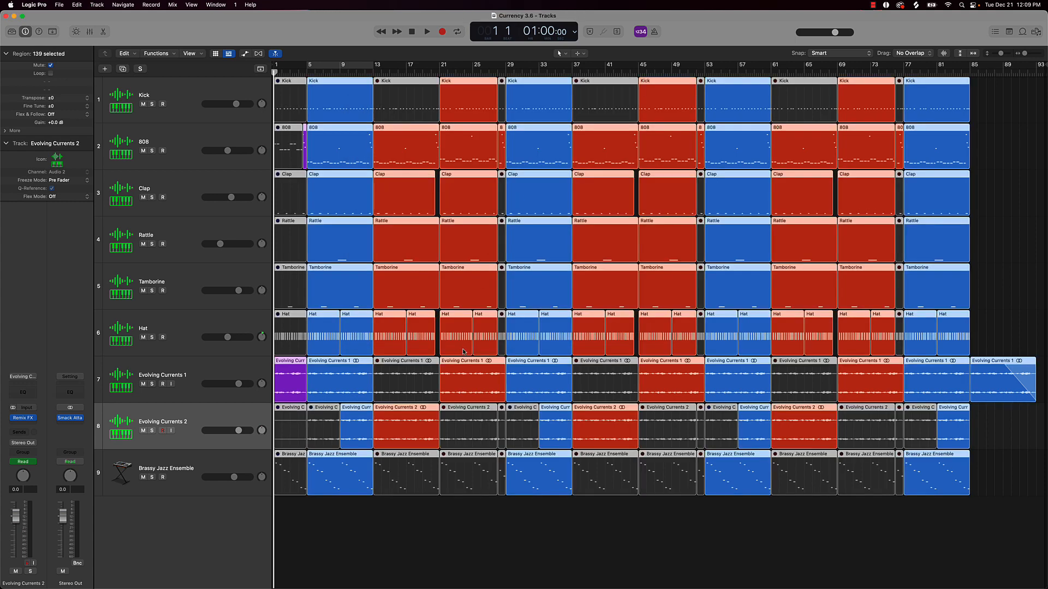
key(BackSpace)
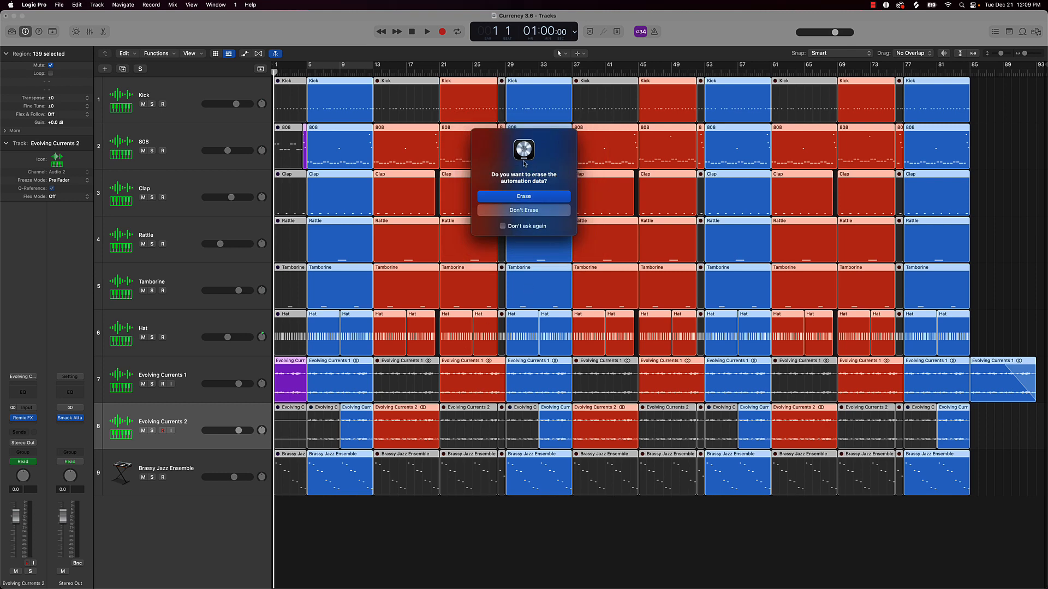
click(518, 198)
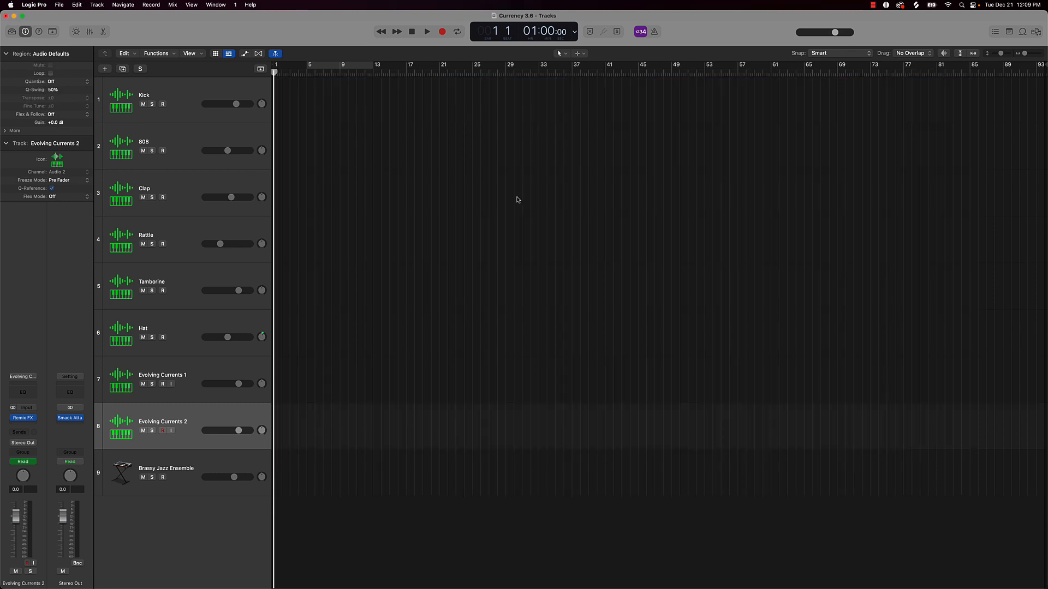
- Delete all tracks from Kick through Brassy Jazz Ensemble
click(182, 481)
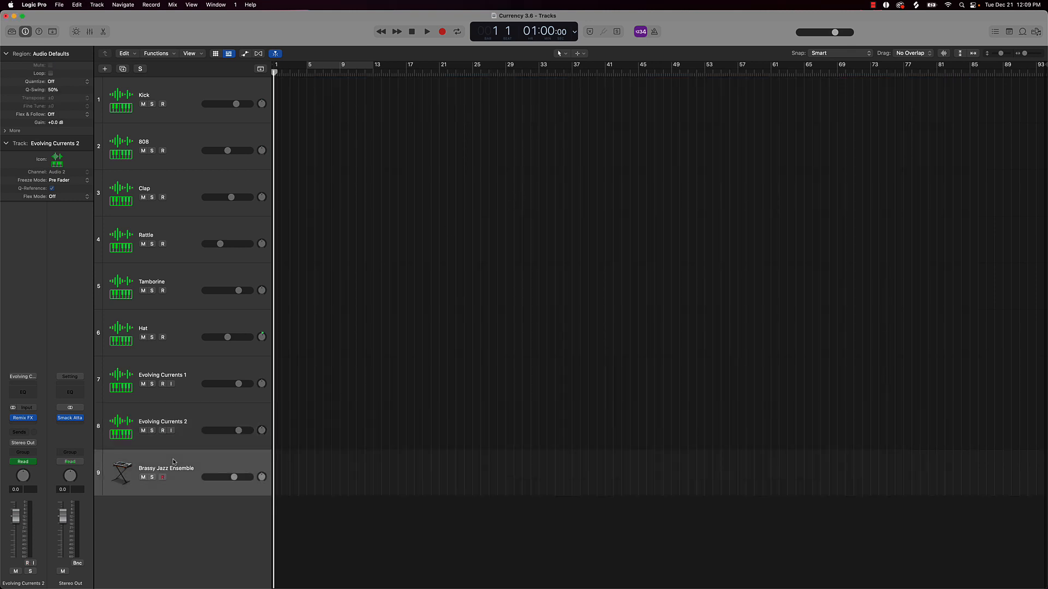
shift+click(179, 99)
key(Delete)
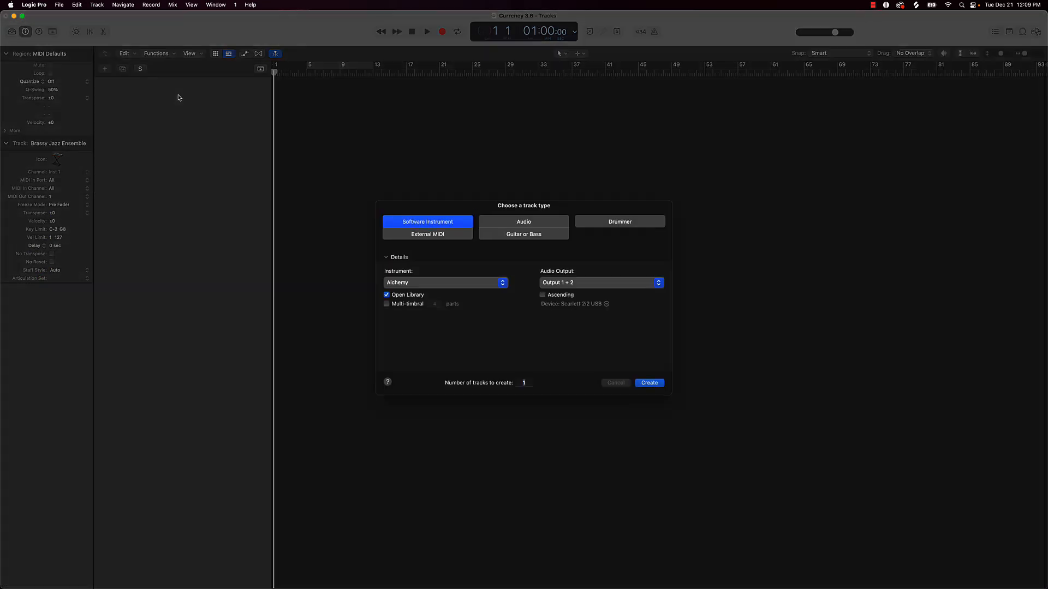
- Create one new audio track with Input 1 and Output 1 + 2, and mute it
click(507, 228)
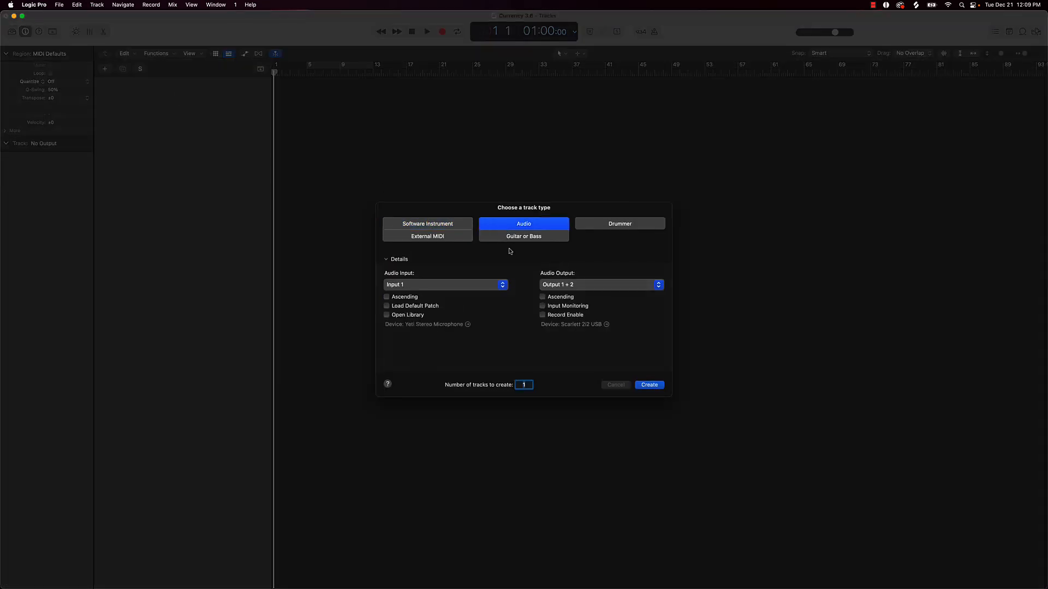
click(650, 386)
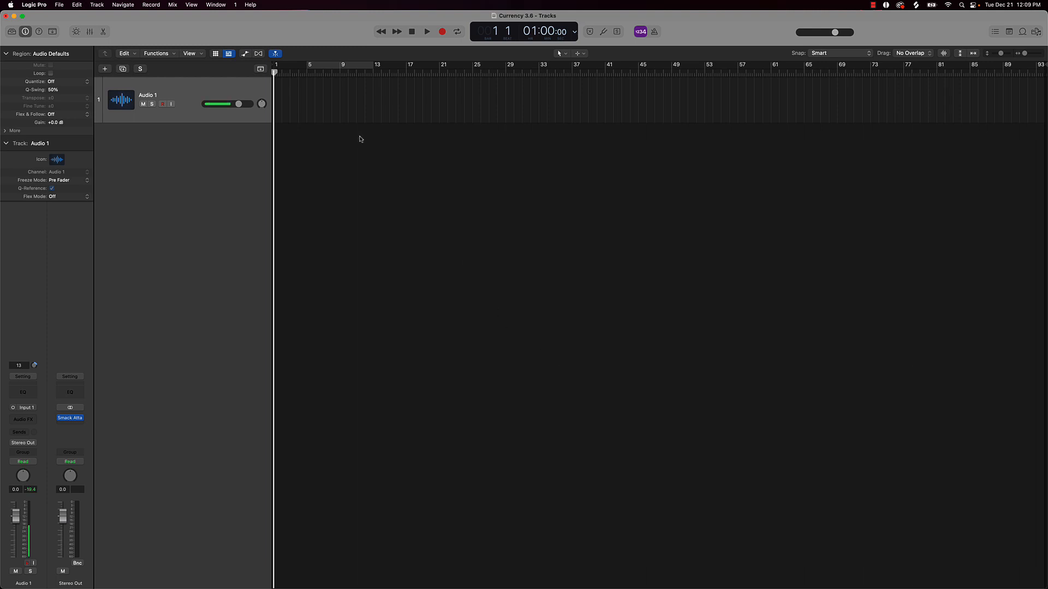
click(143, 104)
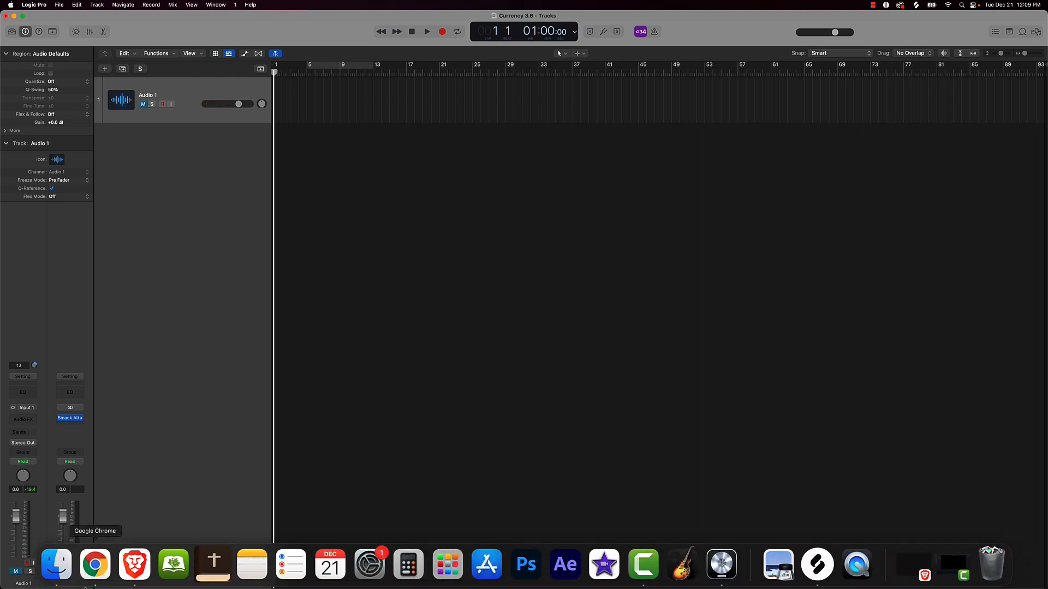
- Switch to Finder and search this Mac for "currency stems"
click(56, 564)
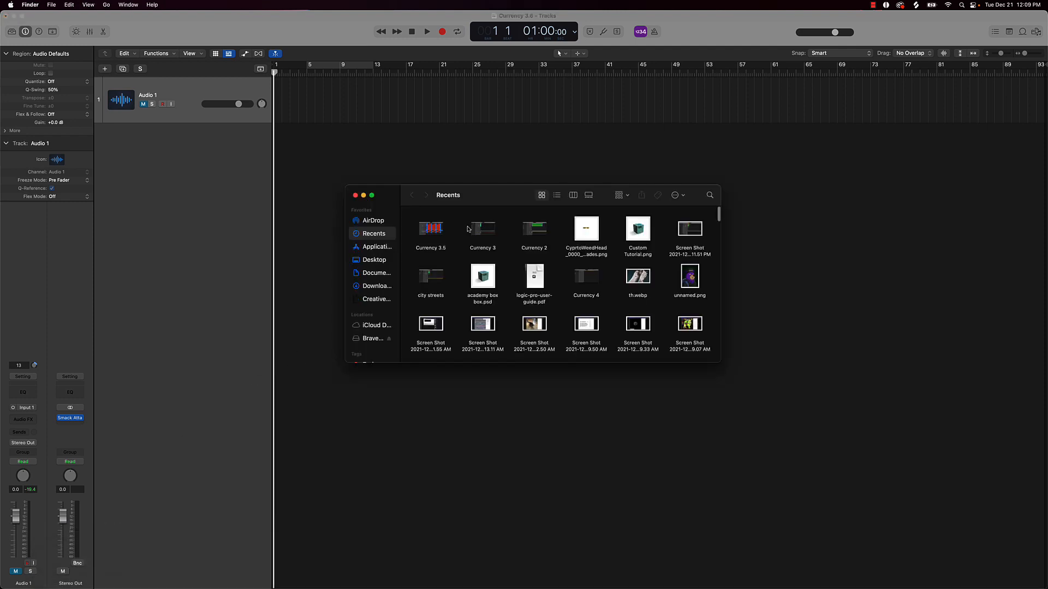
drag(488, 197, 488, 249)
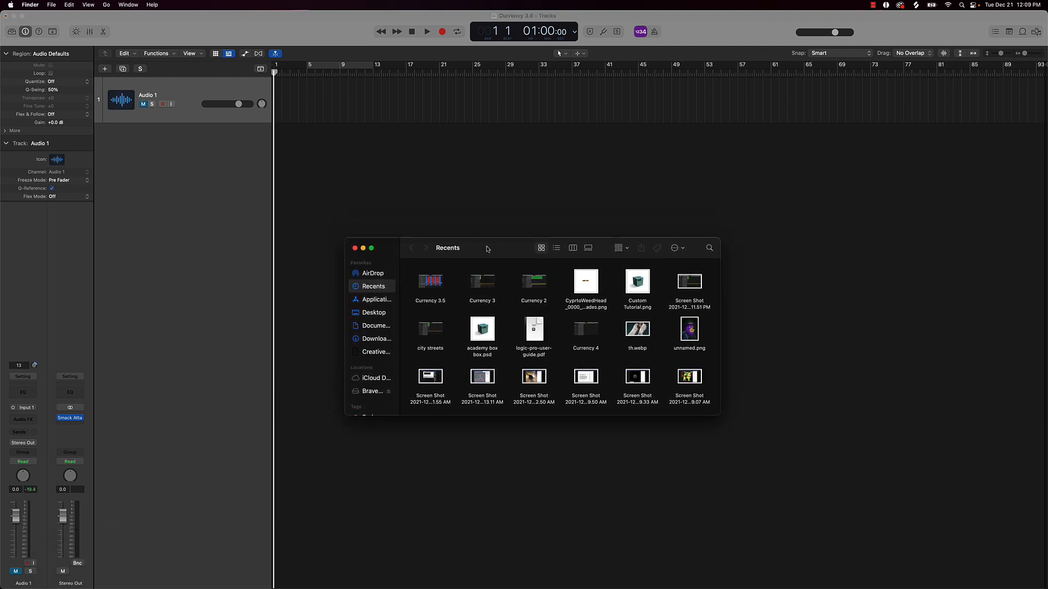
click(708, 247)
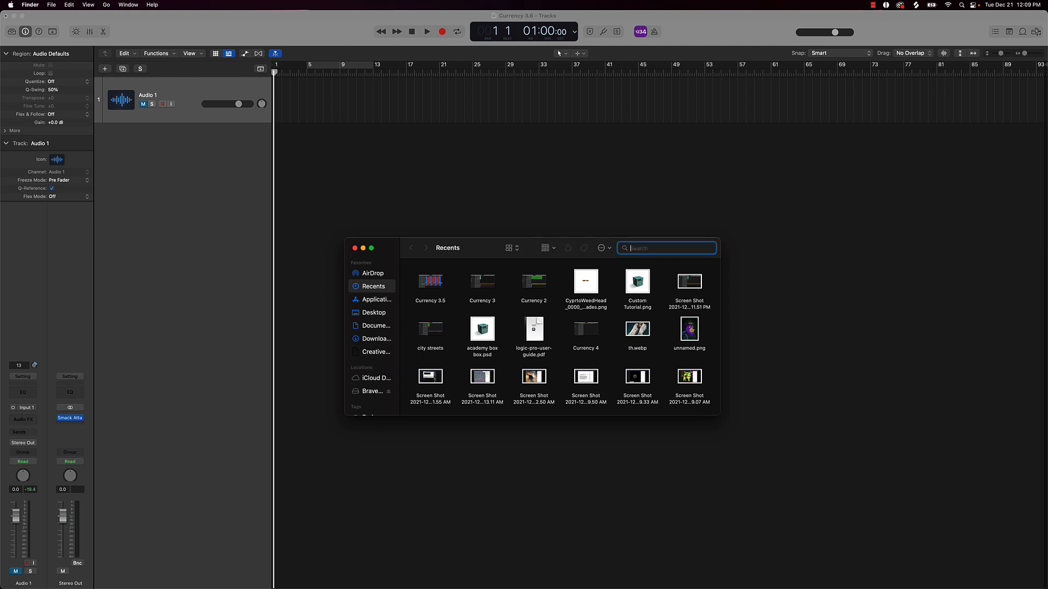
text(curren)
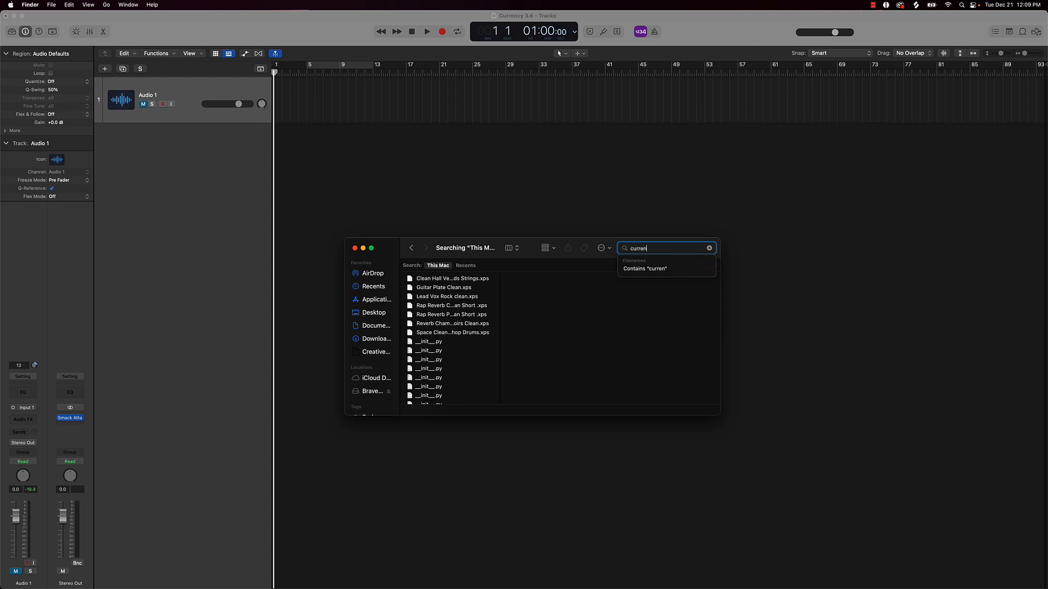
text(cy)
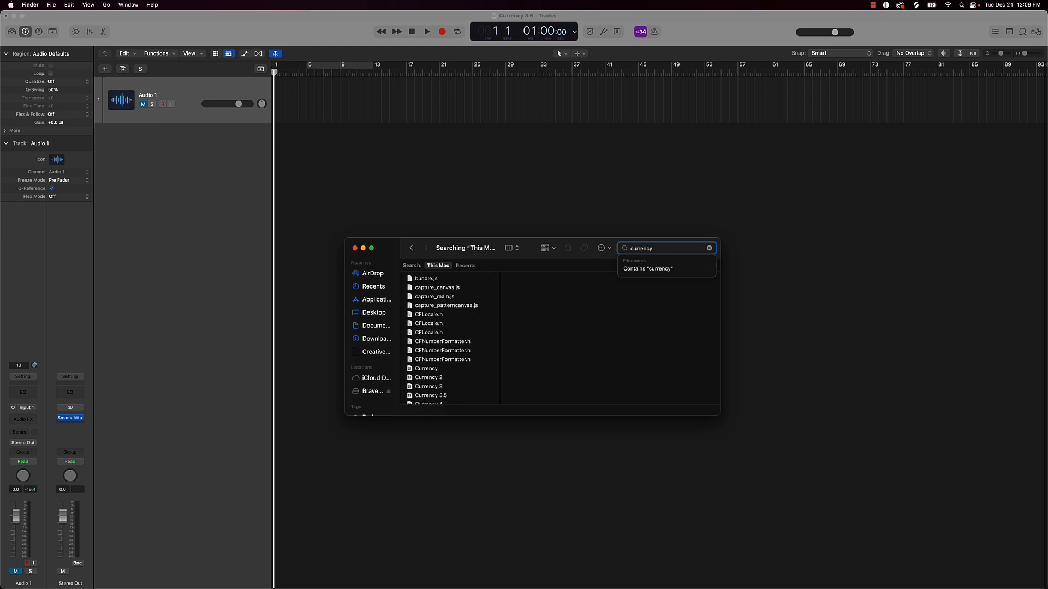
text( ste,s)
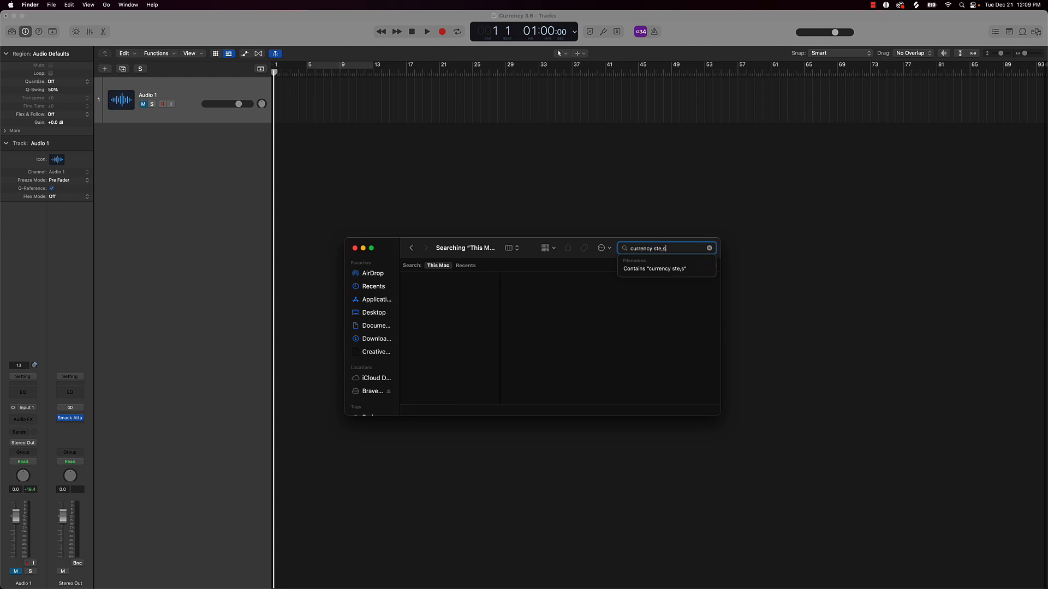
key(BackSpace)
key(BackSpace)
text(ms)
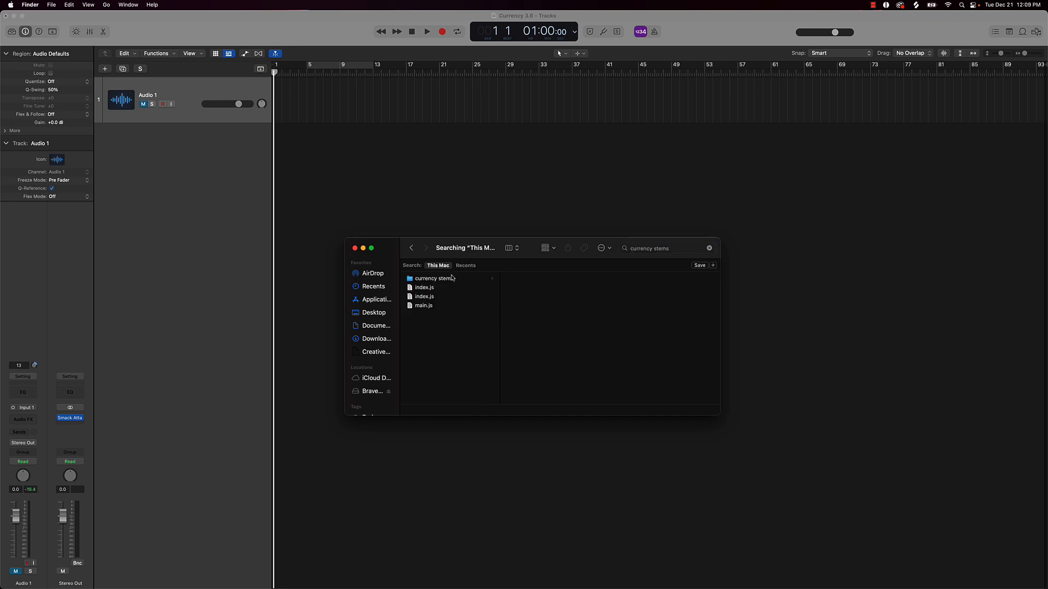
- Add all nine WAV files from the currency stems folder to the Logic Pro arrangement at bar 1, each on its own track below Audio 1
click(452, 277)
drag(540, 367, 499, 249)
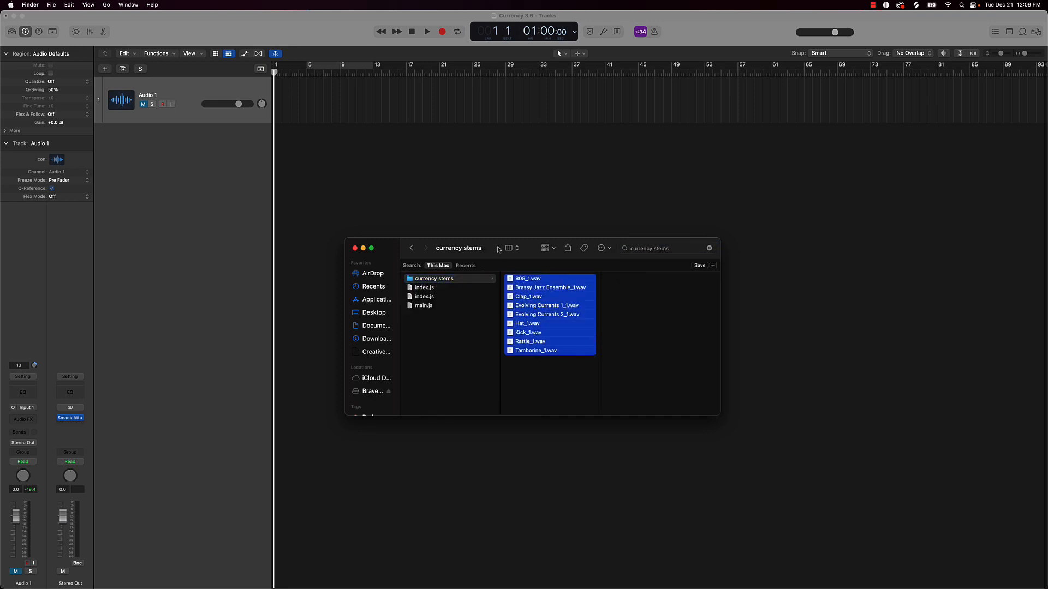
drag(535, 297, 274, 145)
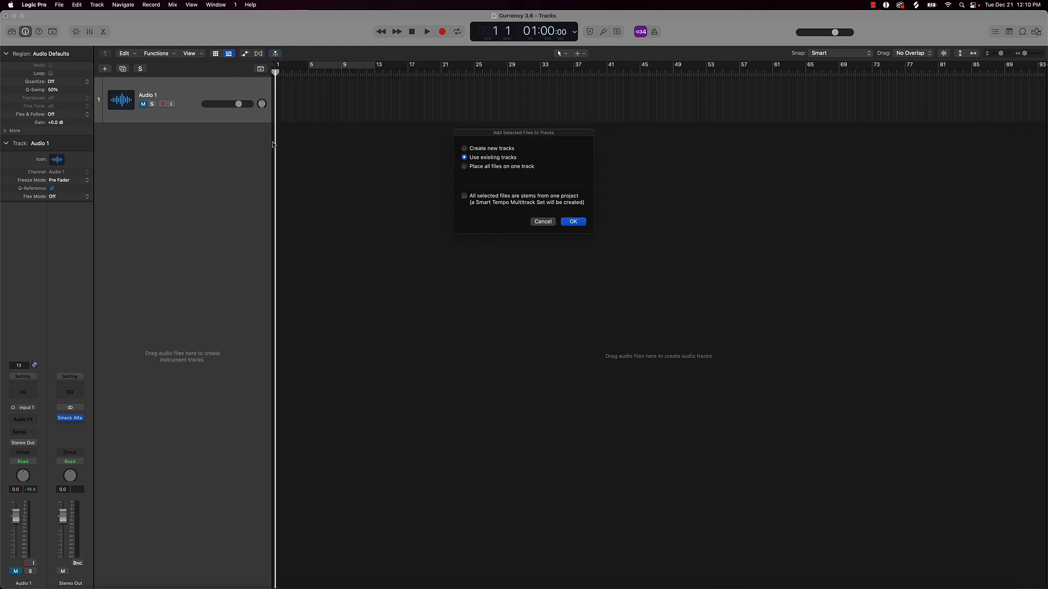
click(575, 222)
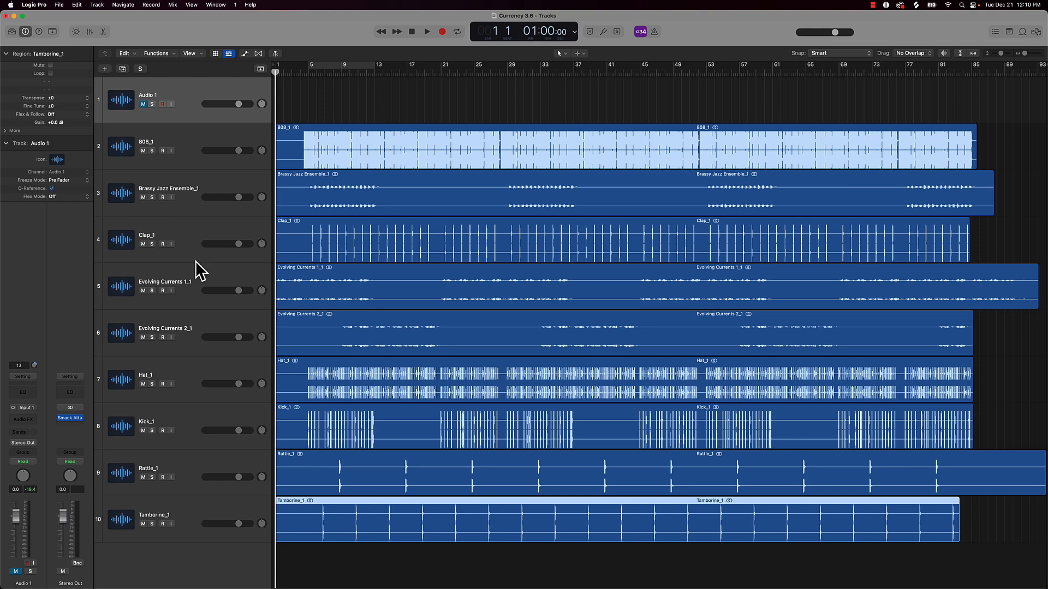
- Reorder the stem tracks as 808, Kick, Clap, Hat, Rattle, Tamborine, Evolving Currents 1, Evolving Currents 2, Brassy Jazz Ensemble
drag(186, 427, 202, 180)
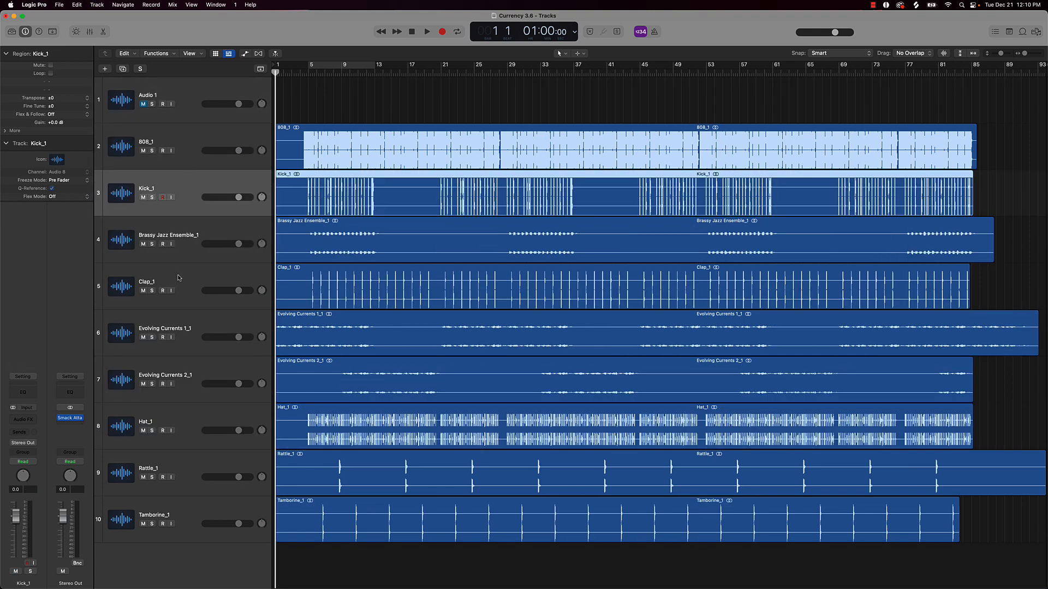
drag(179, 281, 175, 235)
drag(175, 417, 159, 277)
drag(181, 464, 179, 327)
drag(187, 507, 182, 392)
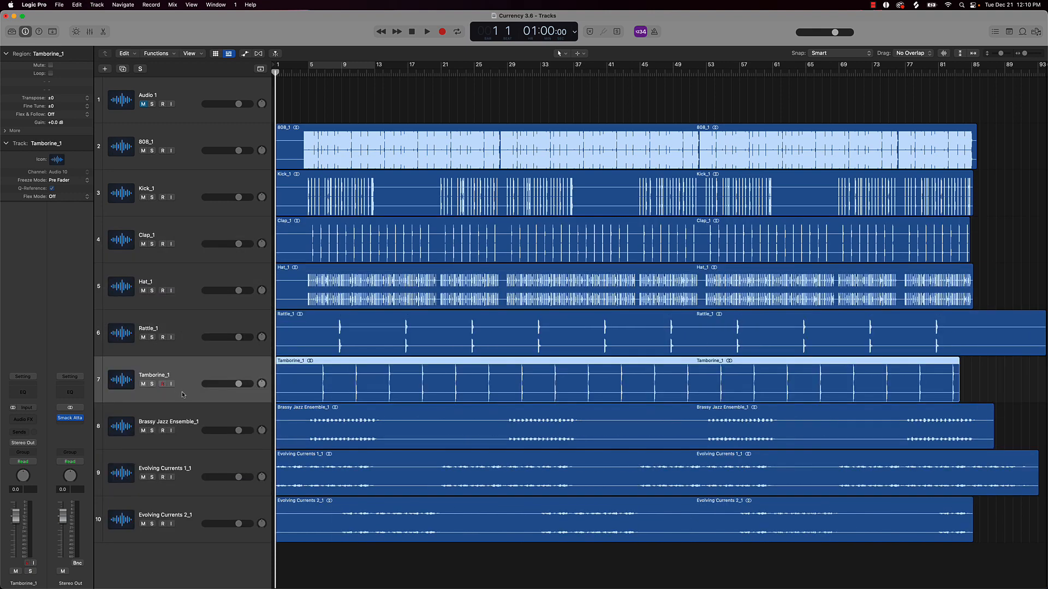
drag(179, 461, 178, 420)
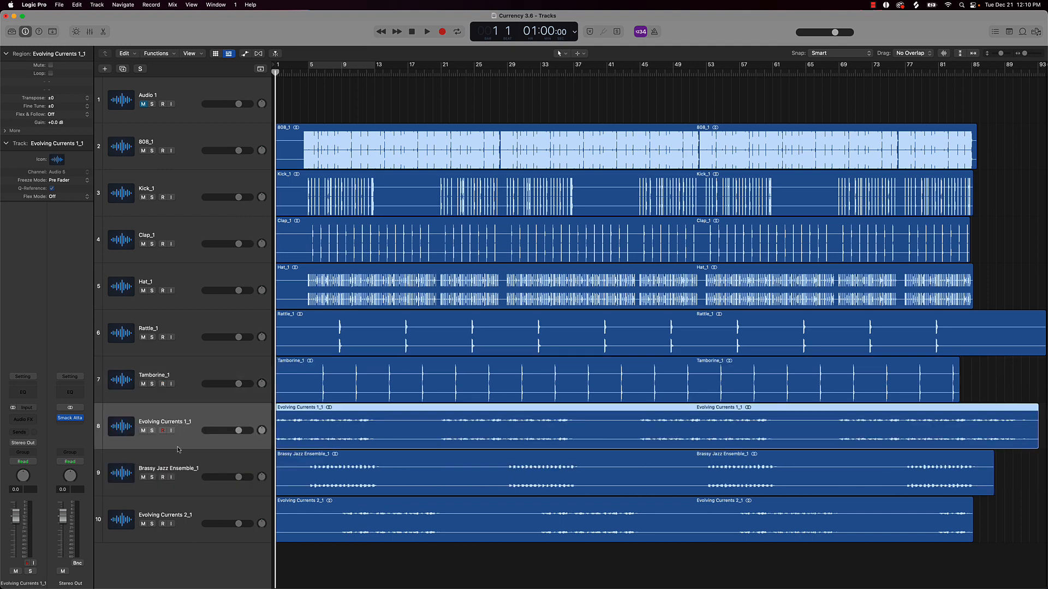
drag(176, 511, 178, 467)
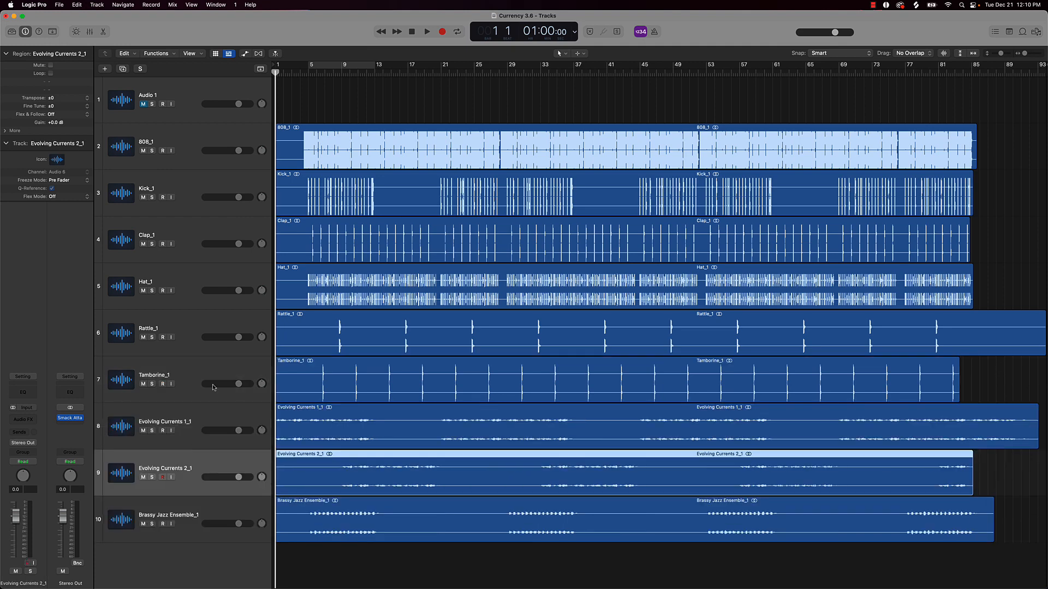
- Remove the _1 suffix from the first three stem tracks, renaming them 808, Kick and Clap
double_click(156, 143)
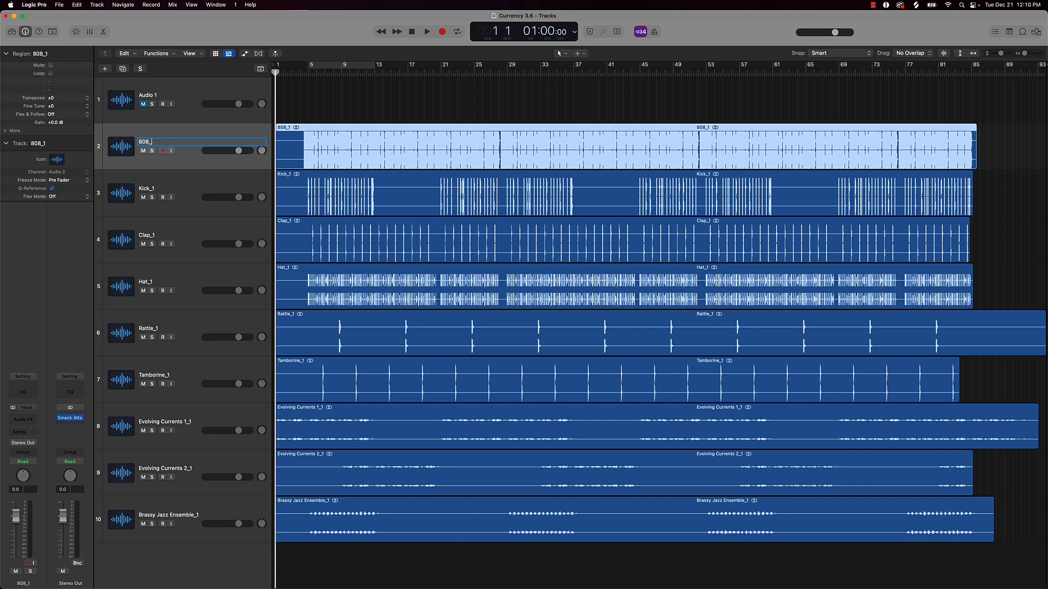
double_click(156, 188)
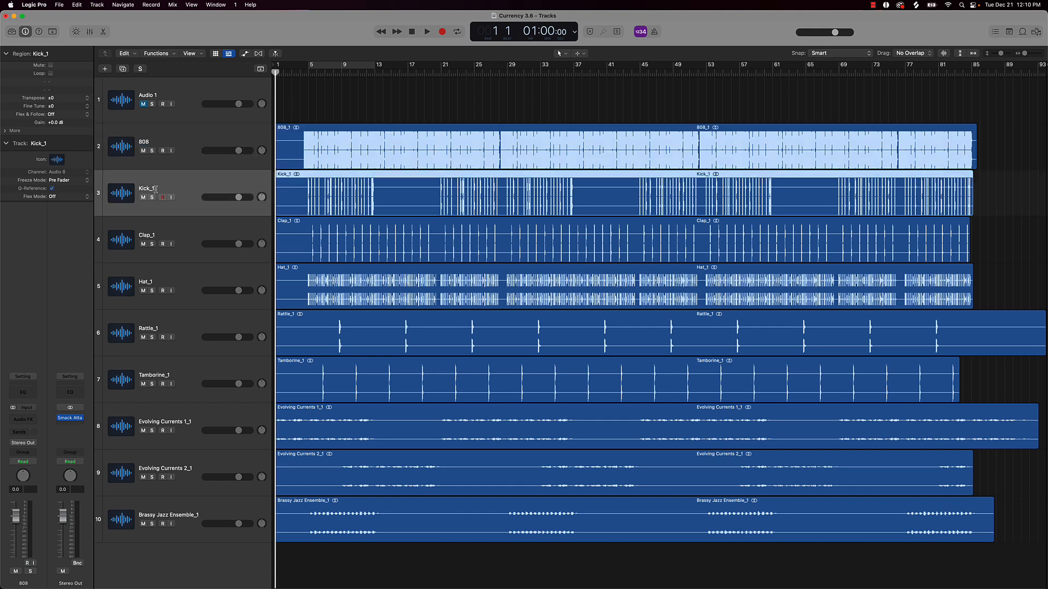
key(BackSpace)
key(BackSpace)
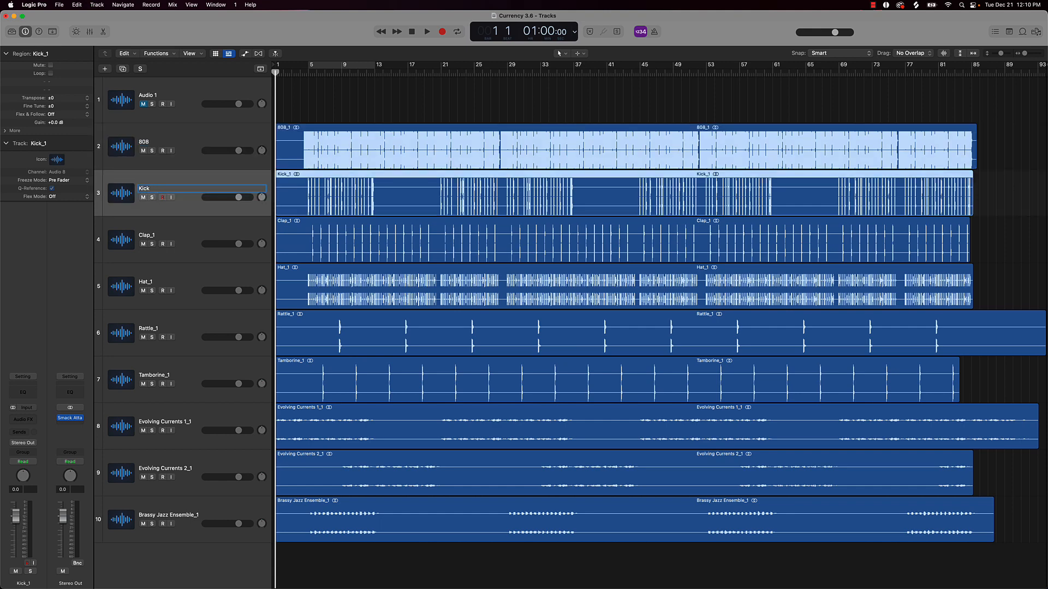
double_click(155, 235)
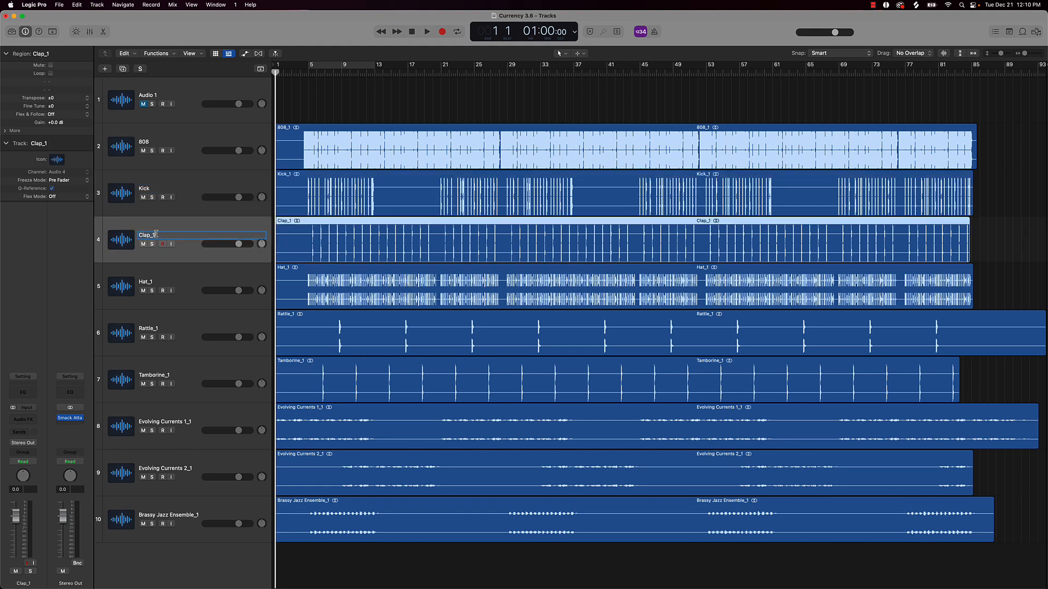
key(BackSpace)
key(BackSpace)
- Rename the next three stem tracks Hat, Rattle and Tamborine by removing their _1 suffix
double_click(156, 281)
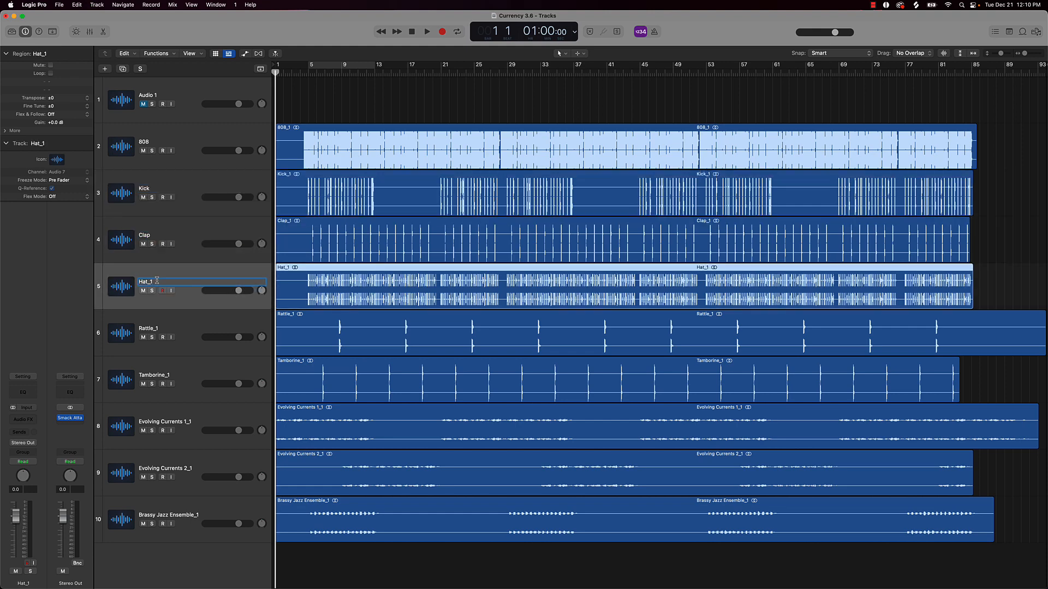
key(BackSpace)
key(BackSpace)
double_click(158, 328)
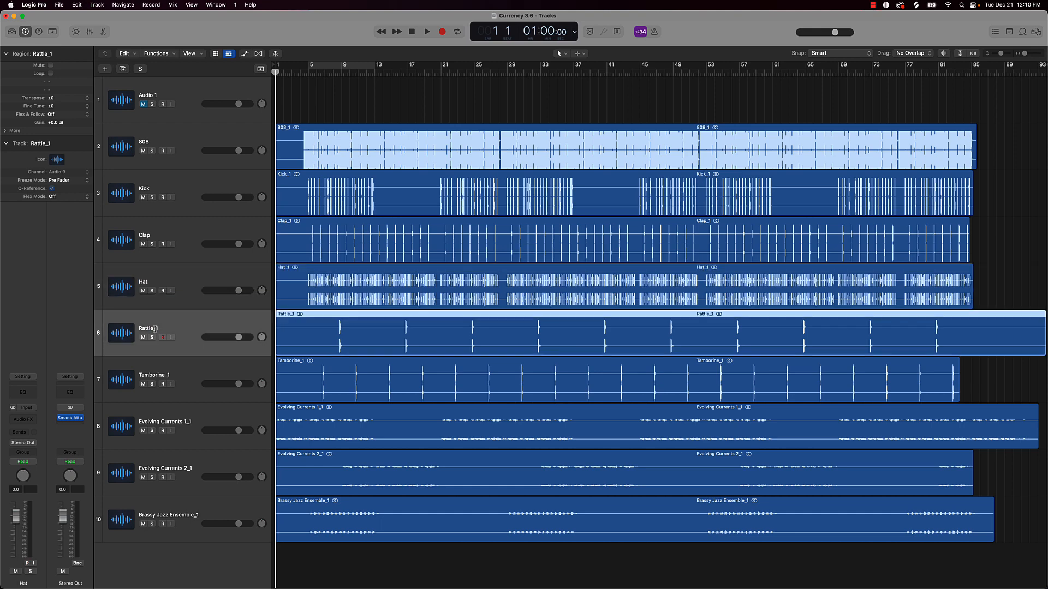
key(BackSpace)
key(BackSpace)
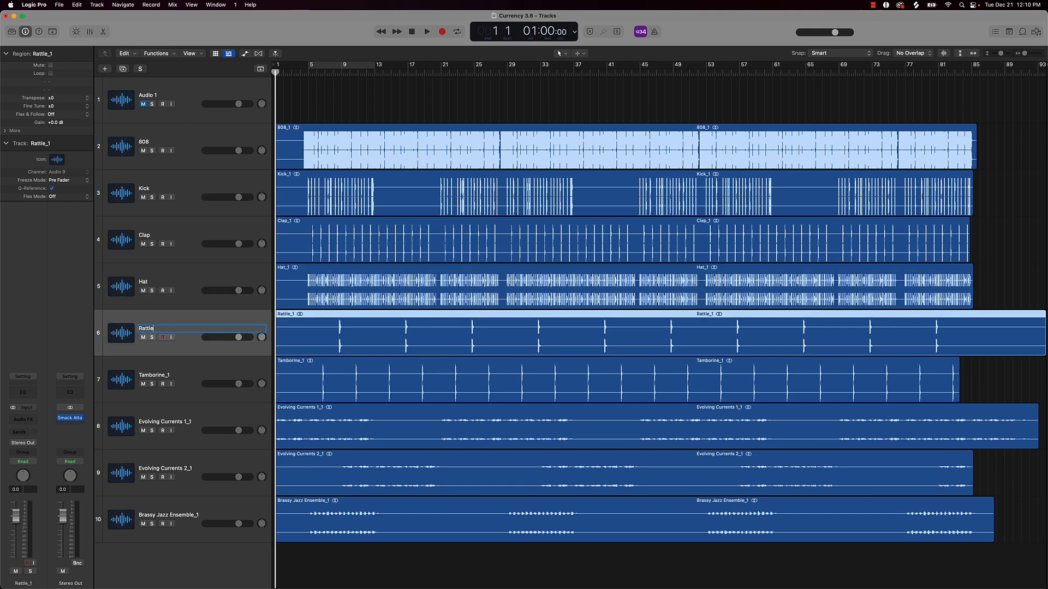
double_click(163, 376)
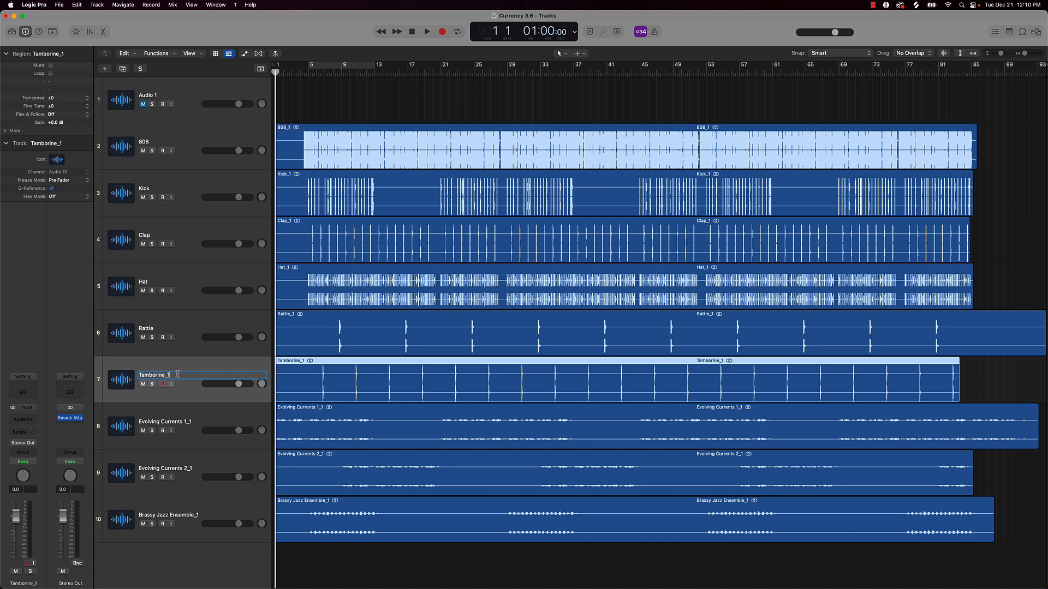
- Rename the last three stem tracks Evolving Currents 1, Evolving Currents 2 and Brassy Jazz Ensemble, without the _1 suffix
double_click(175, 422)
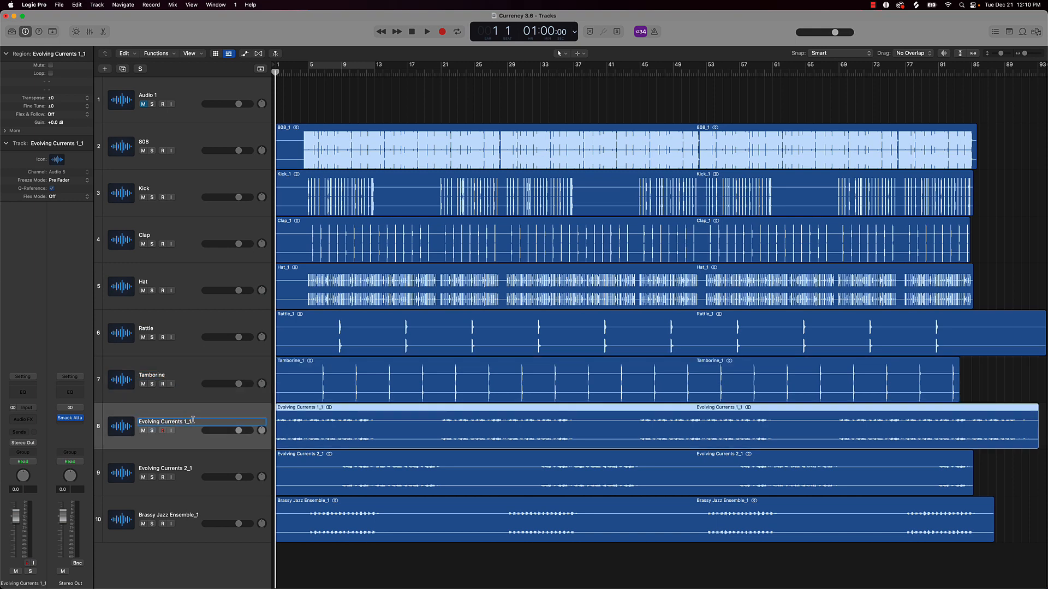
key(BackSpace)
key(BackSpace)
double_click(183, 470)
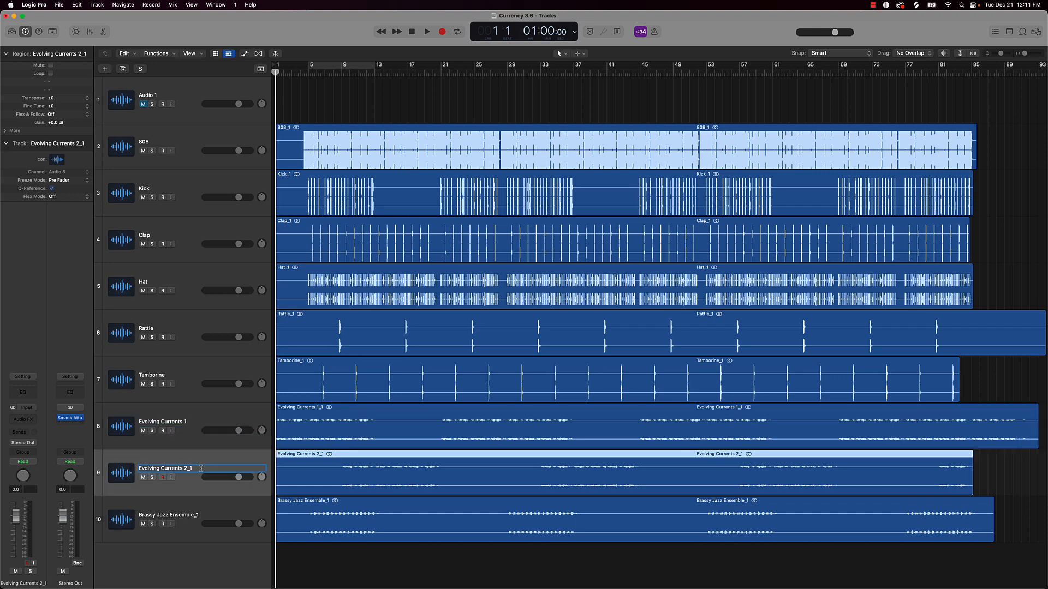
key(BackSpace)
click(178, 523)
double_click(182, 516)
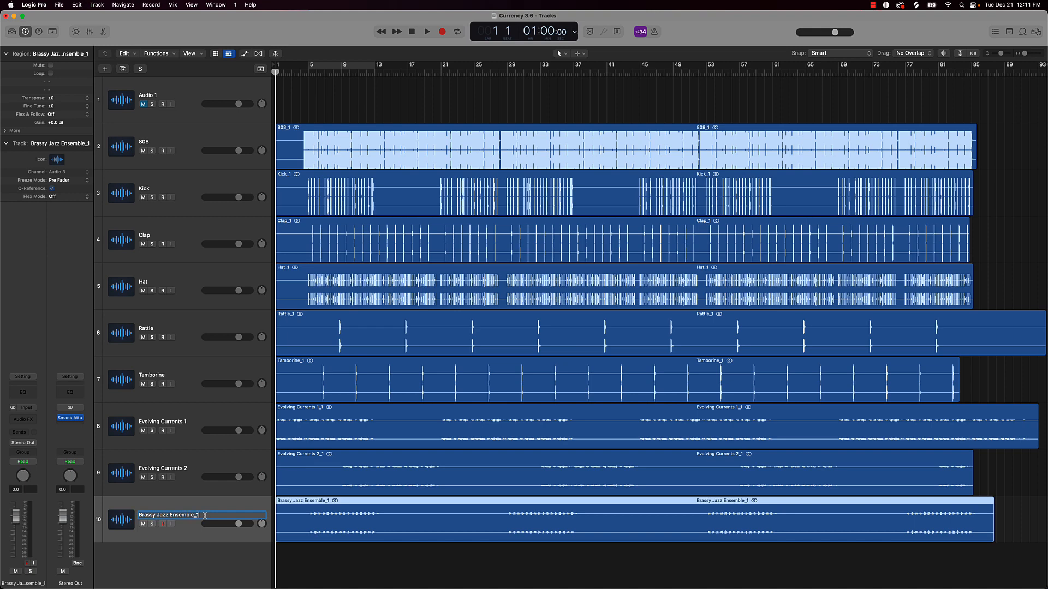
key(BackSpace)
key(BackSpace)
- Select all nine regions and name them after their tracks
click(323, 561)
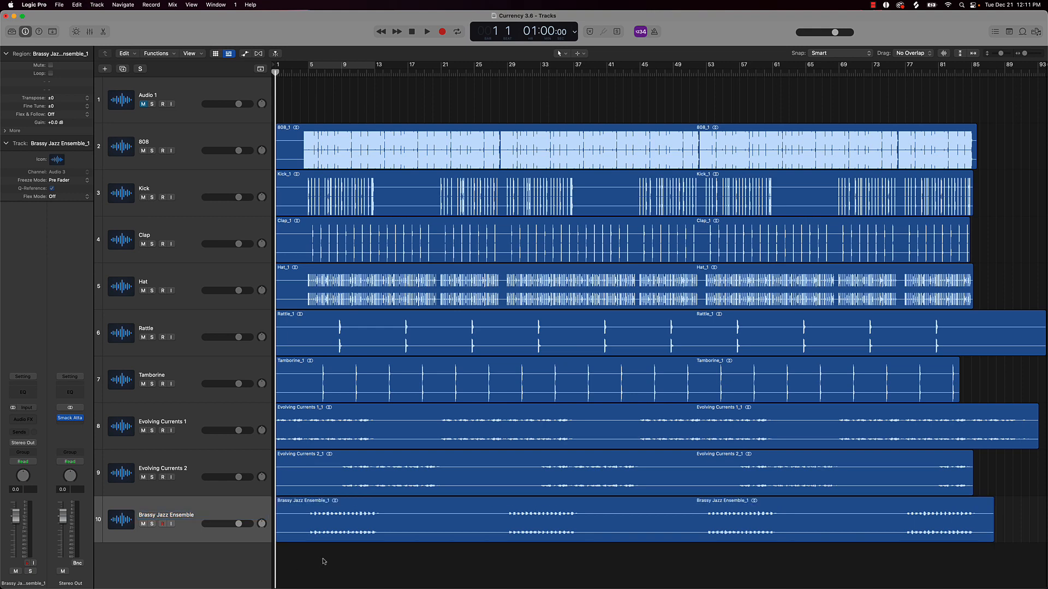
key(super+a)
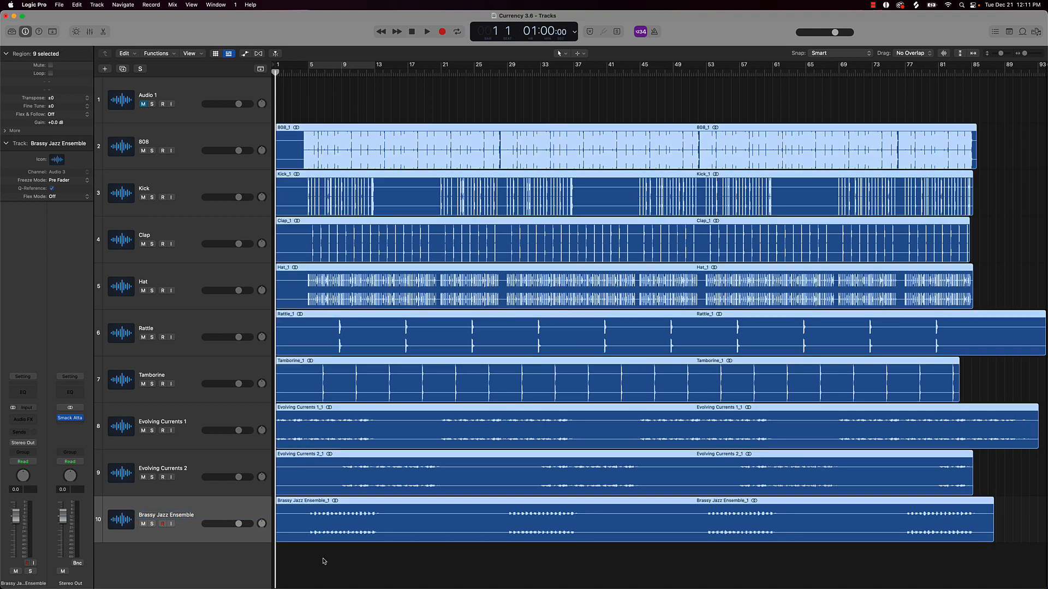
key(alt+shift+n)
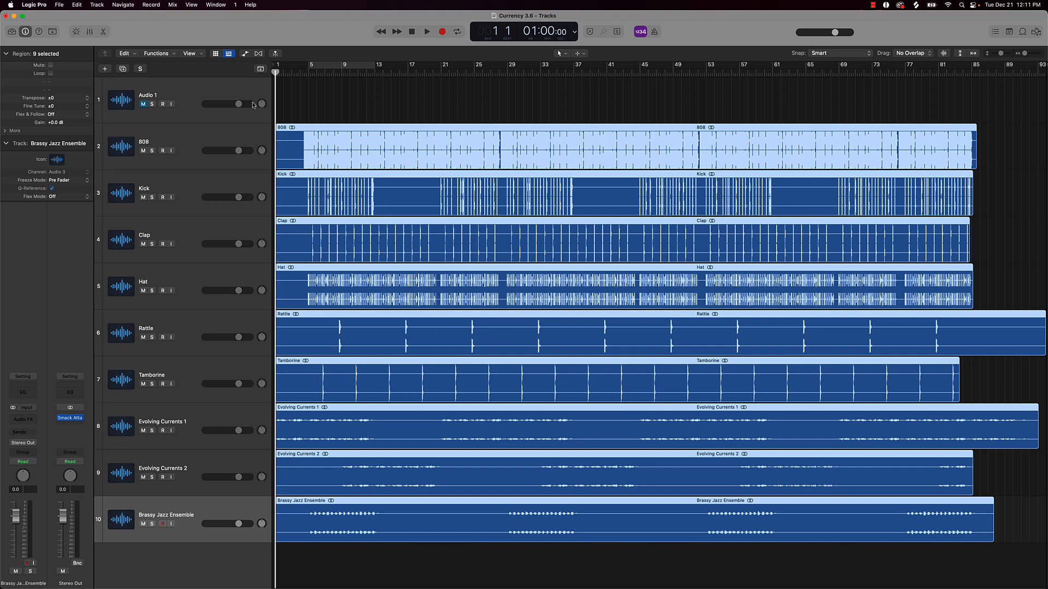
- Delete the empty Audio 1 track and clear the region selection
click(219, 94)
key(super+BackSpace)
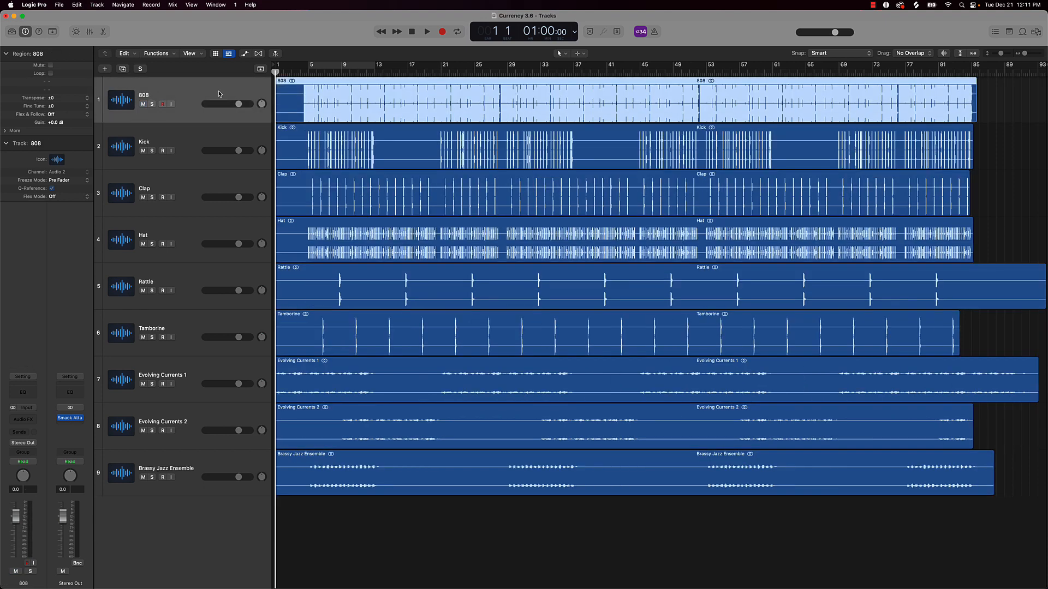
click(395, 507)
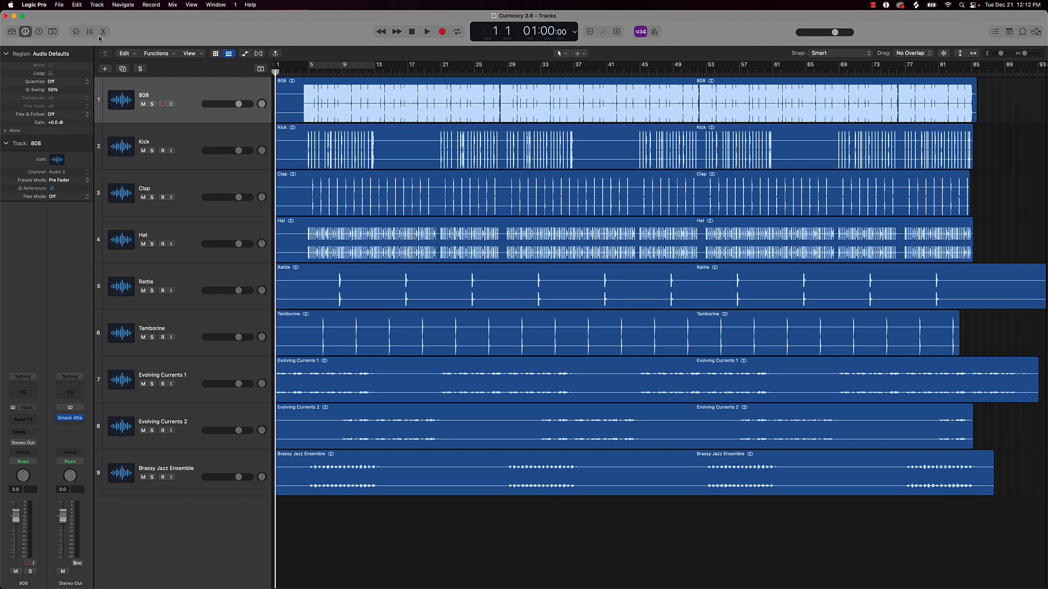
- Show the mixer and route the outputs of the six channels from 808 through Tamborine to Bus 1
click(90, 32)
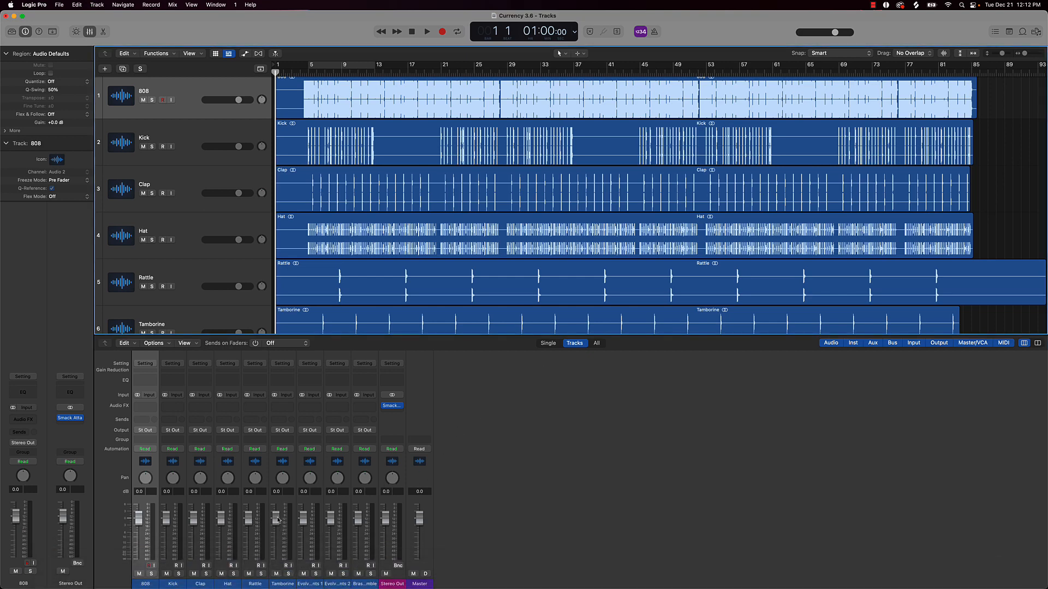
click(282, 584)
key(super+a)
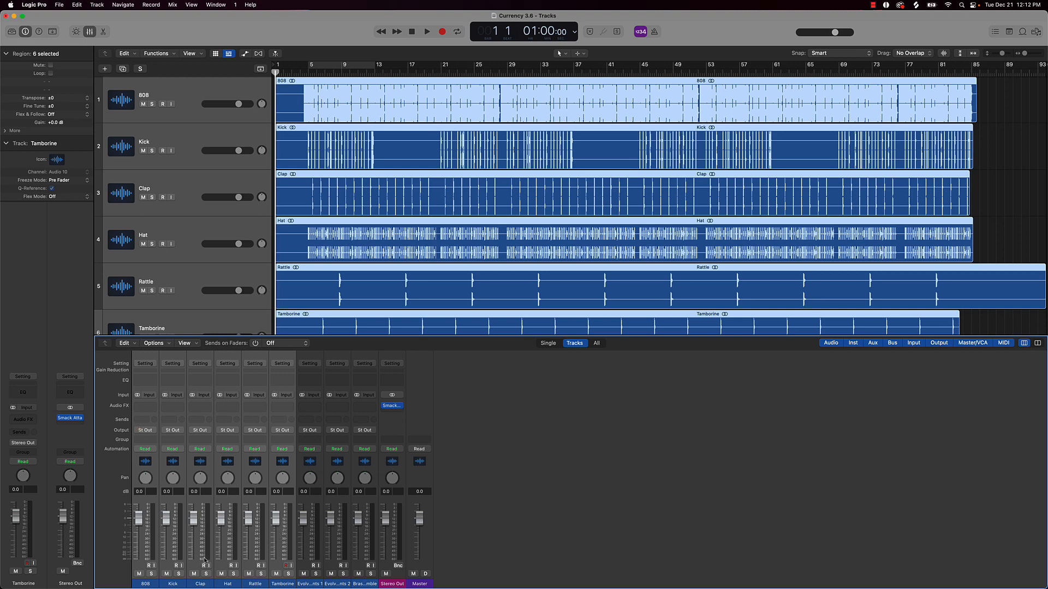
click(152, 431)
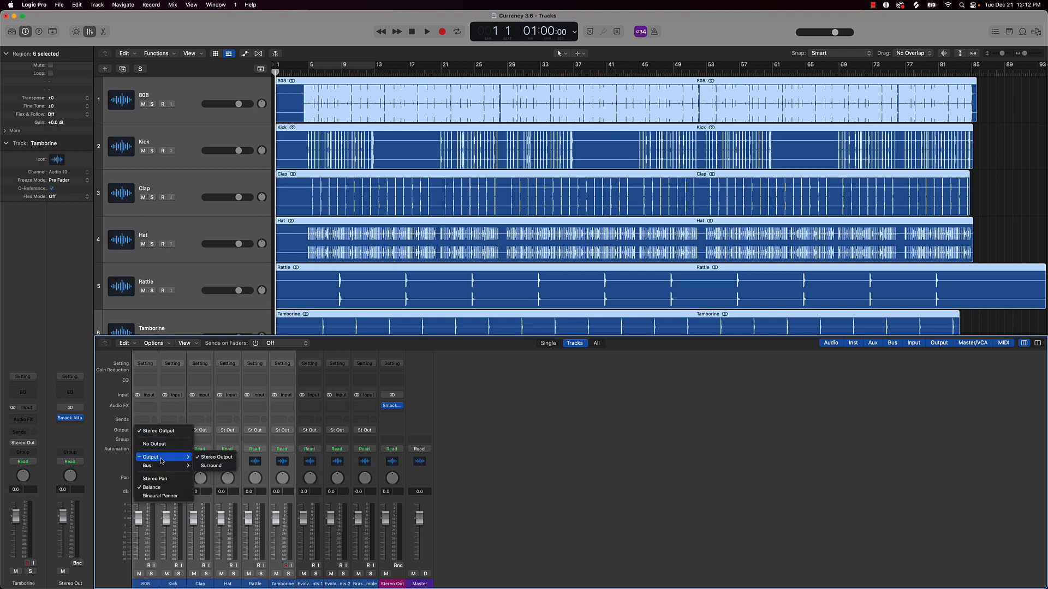
mouse_move(147, 466)
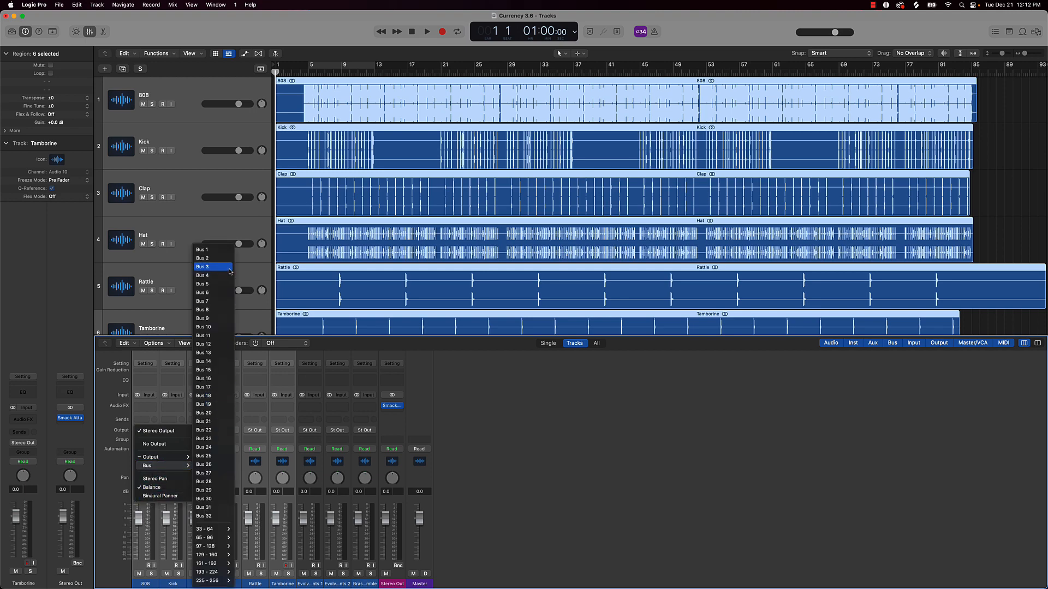
click(216, 252)
- Rename the new Bus 1 aux channel Drums
double_click(391, 583)
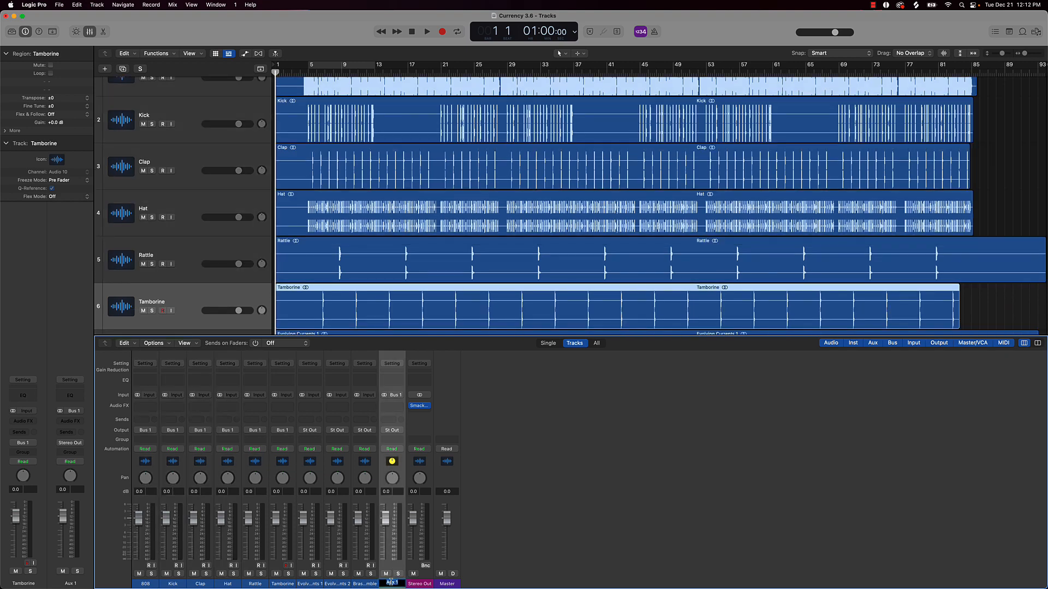
text(Drums)
key(Return)
- Route the outputs of Evolving Currents 1, Evolving Currents 2 and Brassy Jazz Ensemble to Bus 2
click(303, 584)
shift+click(359, 583)
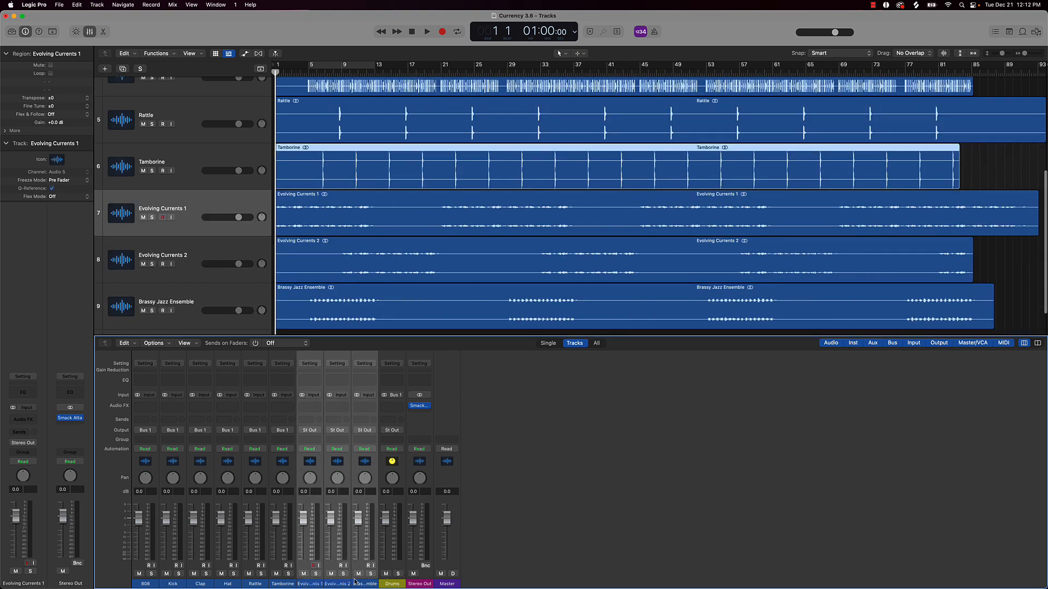
click(314, 436)
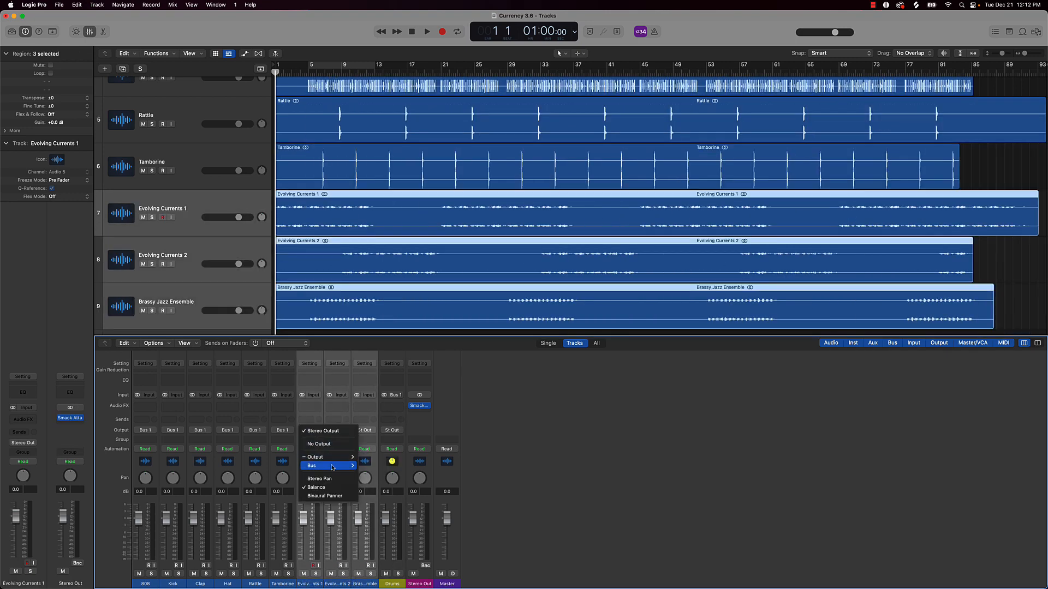
mouse_move(331, 467)
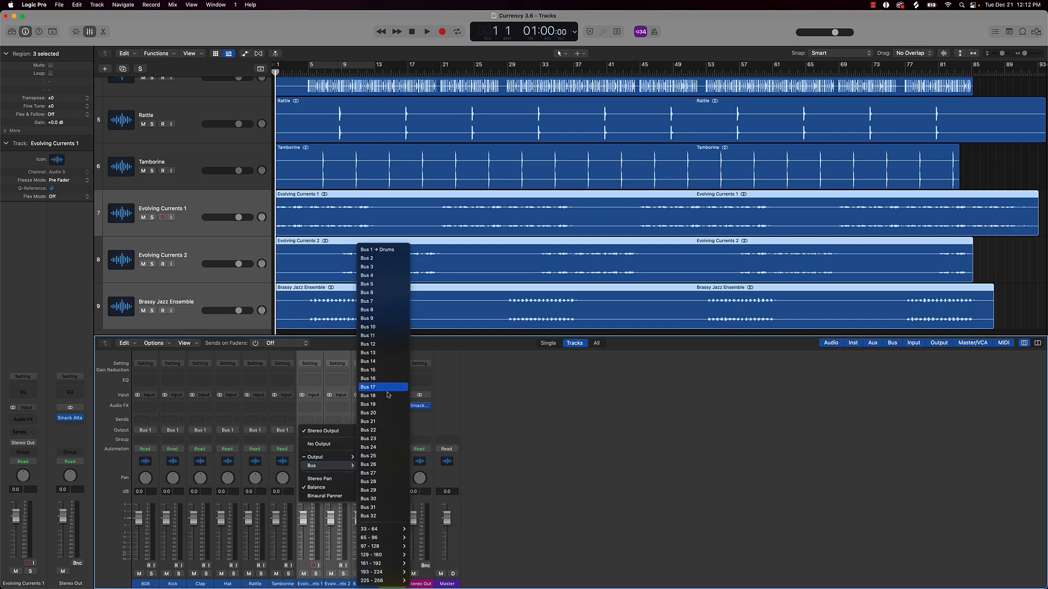
click(382, 259)
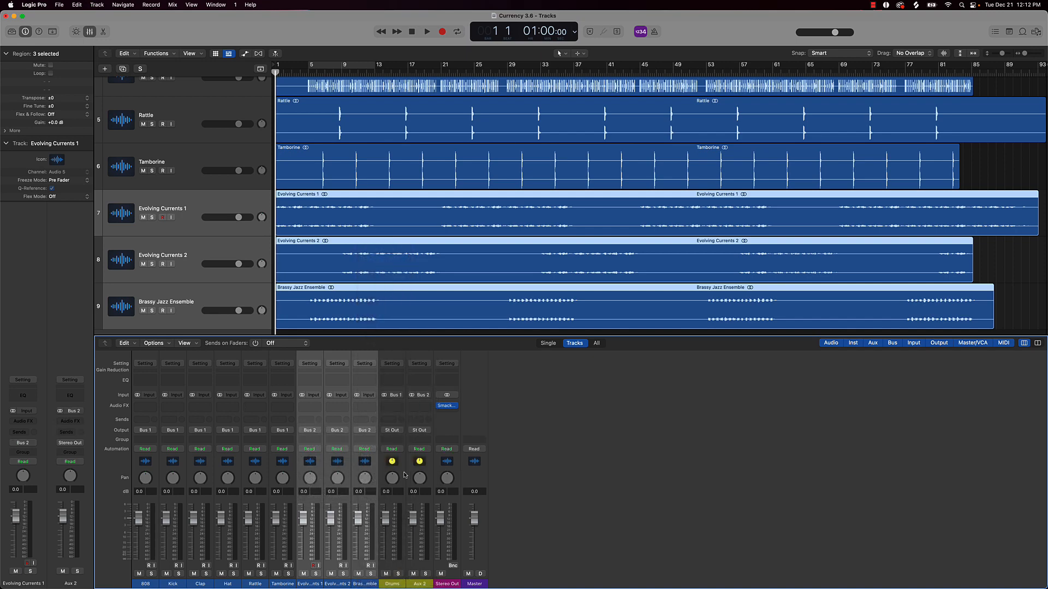
- Rename the new Bus 2 aux channel Melody
click(420, 582)
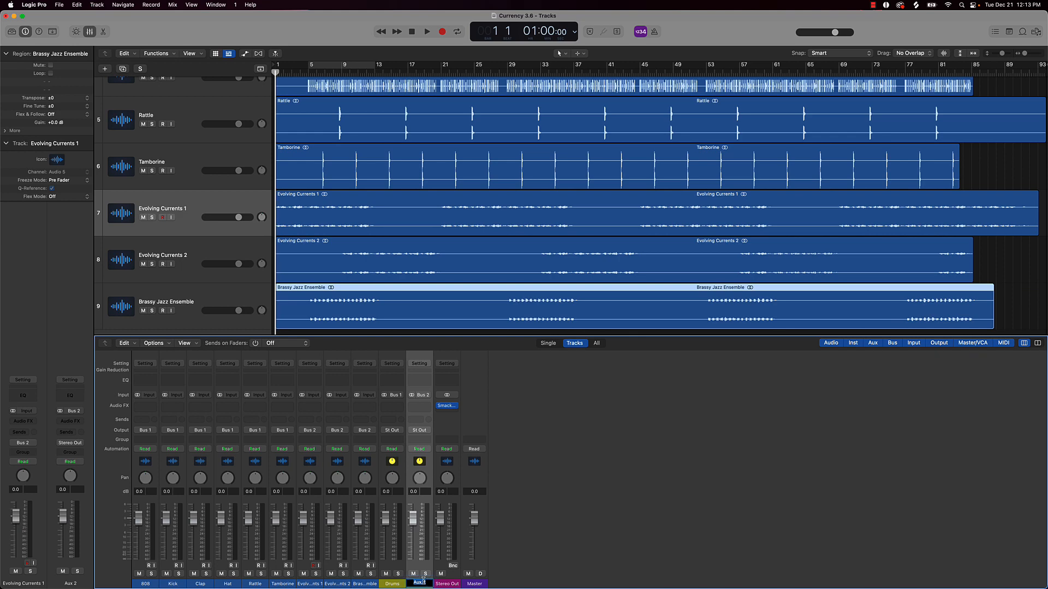
text(Melody)
key(Return)
- Examine the Guard setting of the Smack Attack plug-in on Stereo Out, and close the plug-in again
click(446, 406)
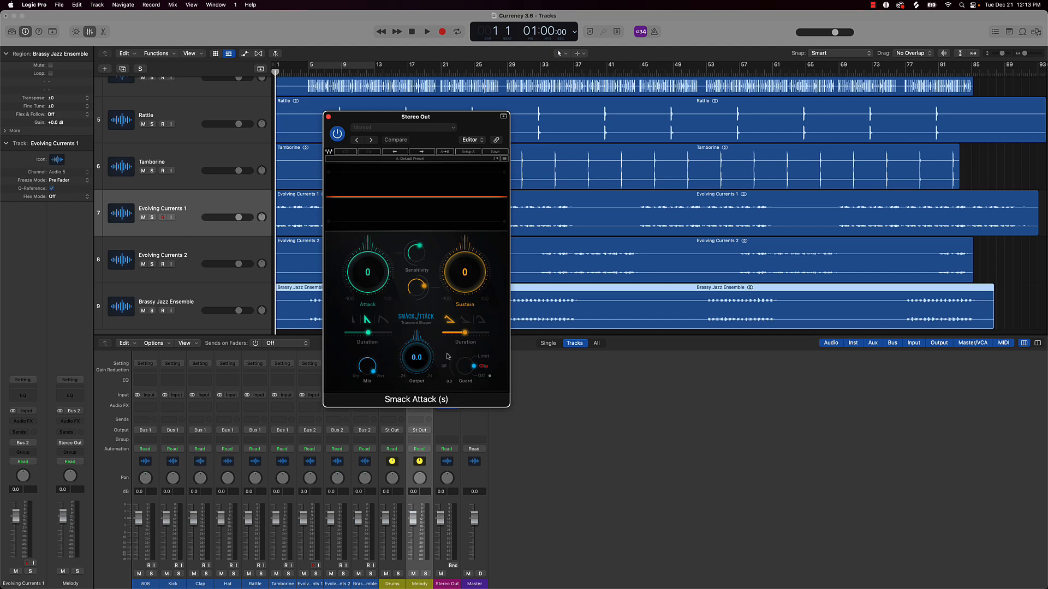
drag(462, 122, 726, 133)
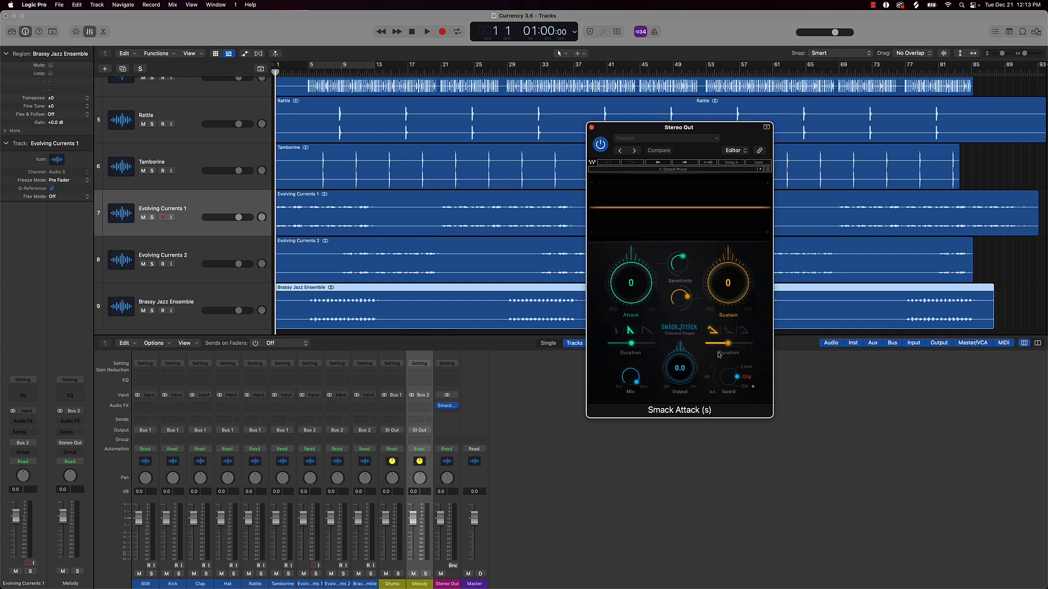
click(743, 386)
click(743, 386)
click(592, 128)
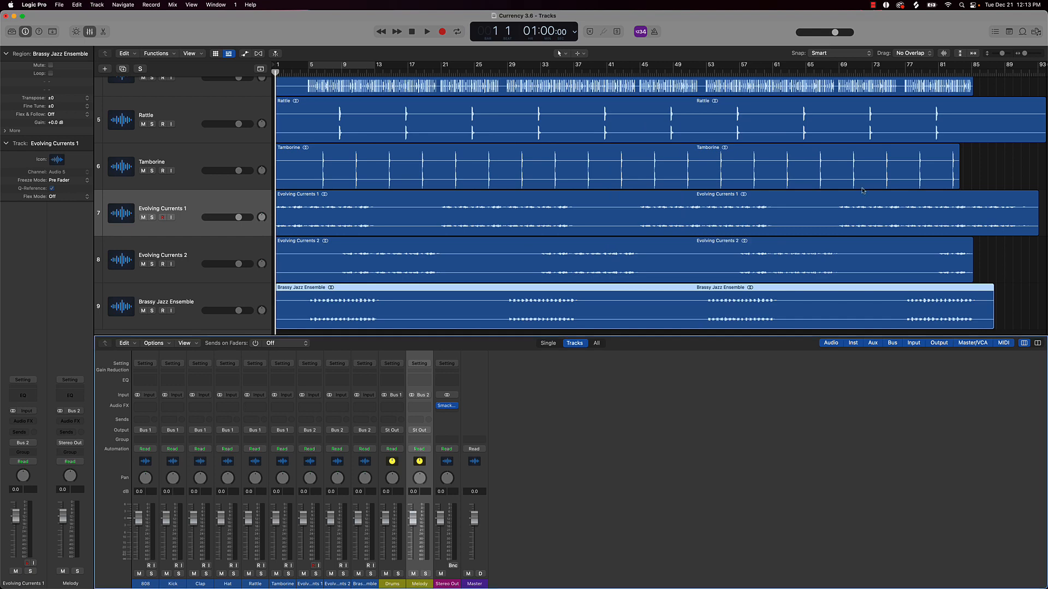
click(1002, 261)
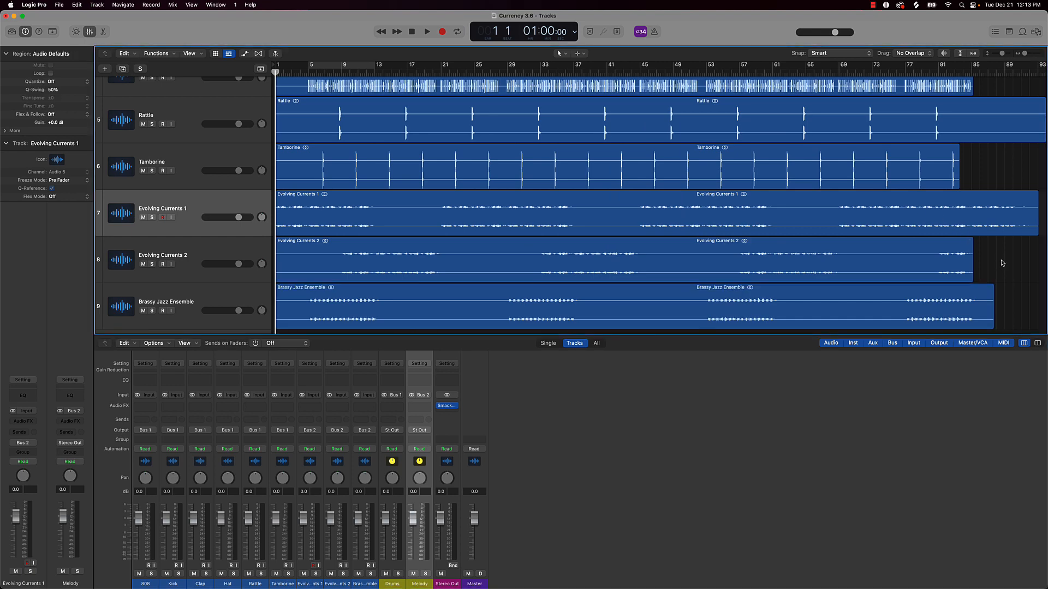
click(448, 407)
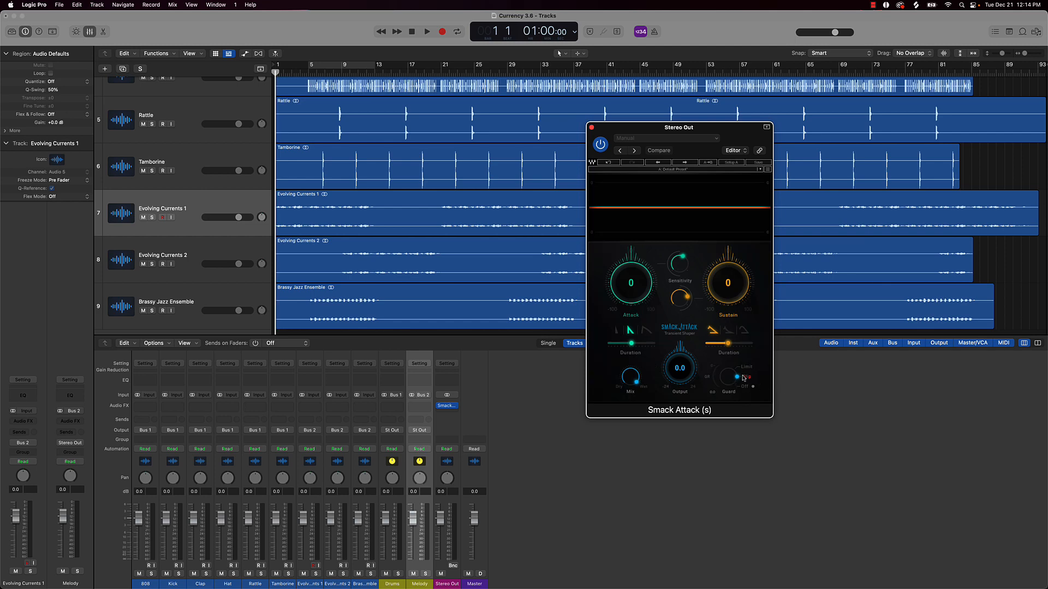
click(591, 128)
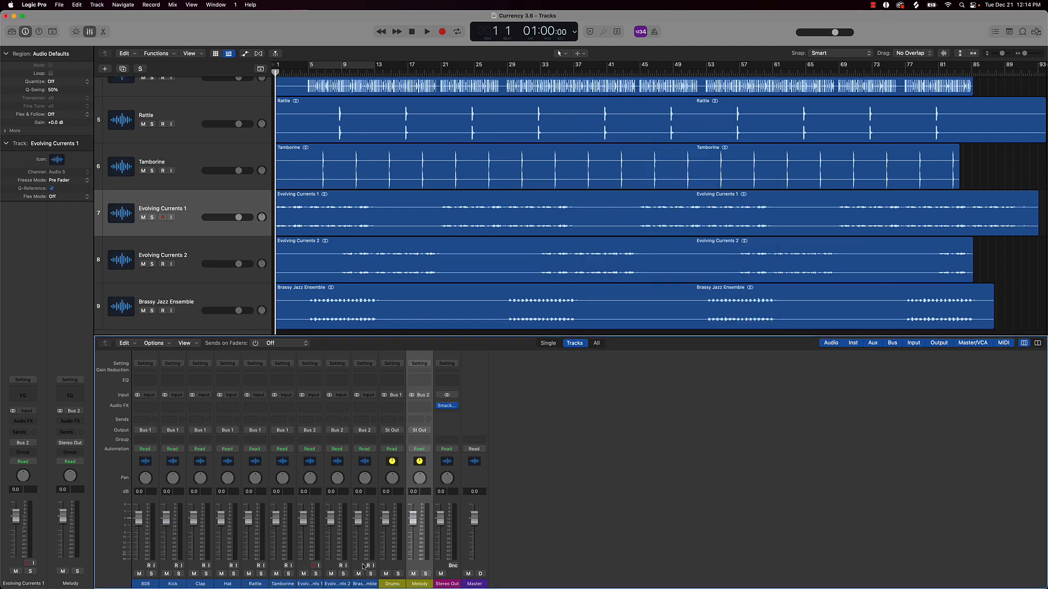
- Pull the faders of all nine stem channels from 808 through Brassy Jazz Ensemble fully down, and reselect only the 808 channel
drag(363, 583, 139, 580)
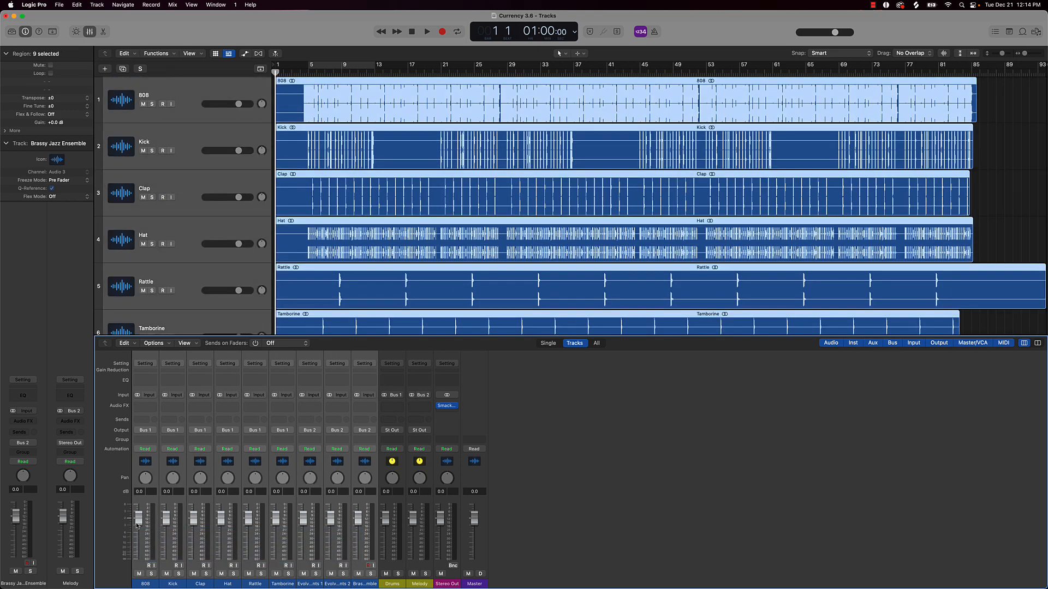
drag(139, 519, 139, 580)
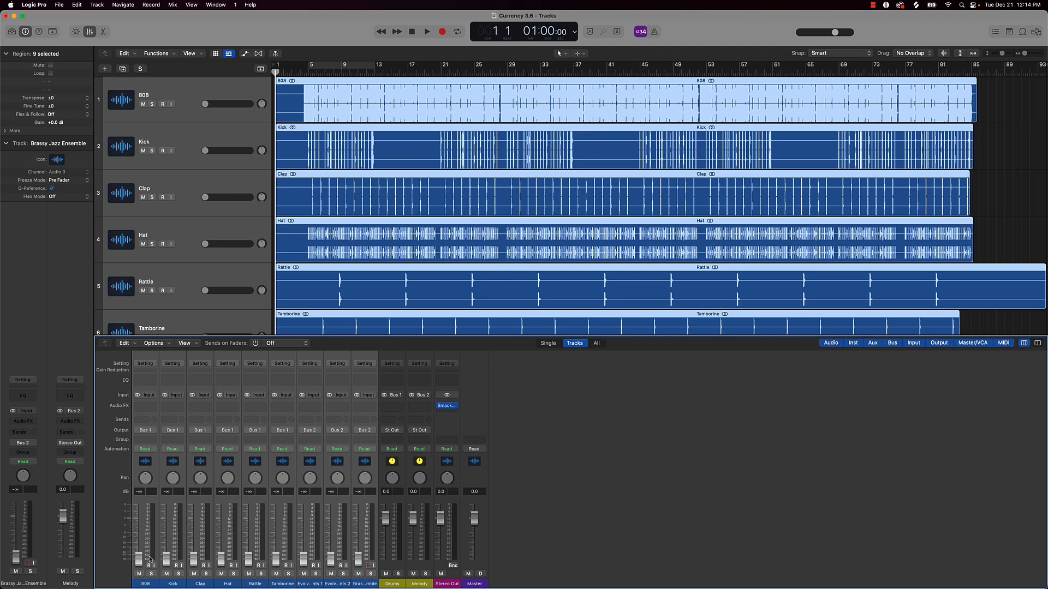
click(157, 583)
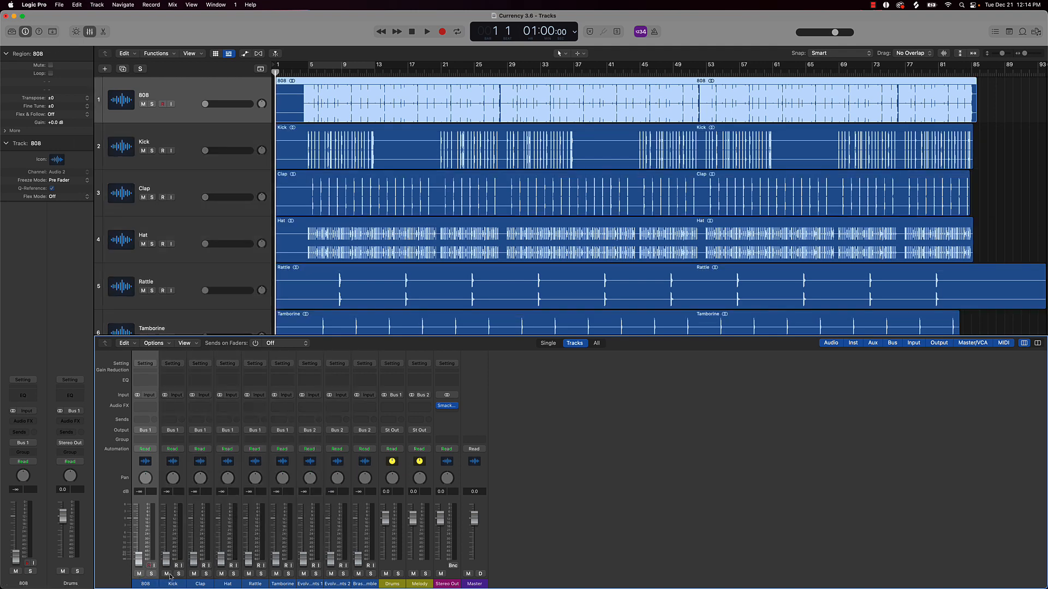
- Turn on the cycle range over bars 5 to 13 and look over all the tracks
click(329, 67)
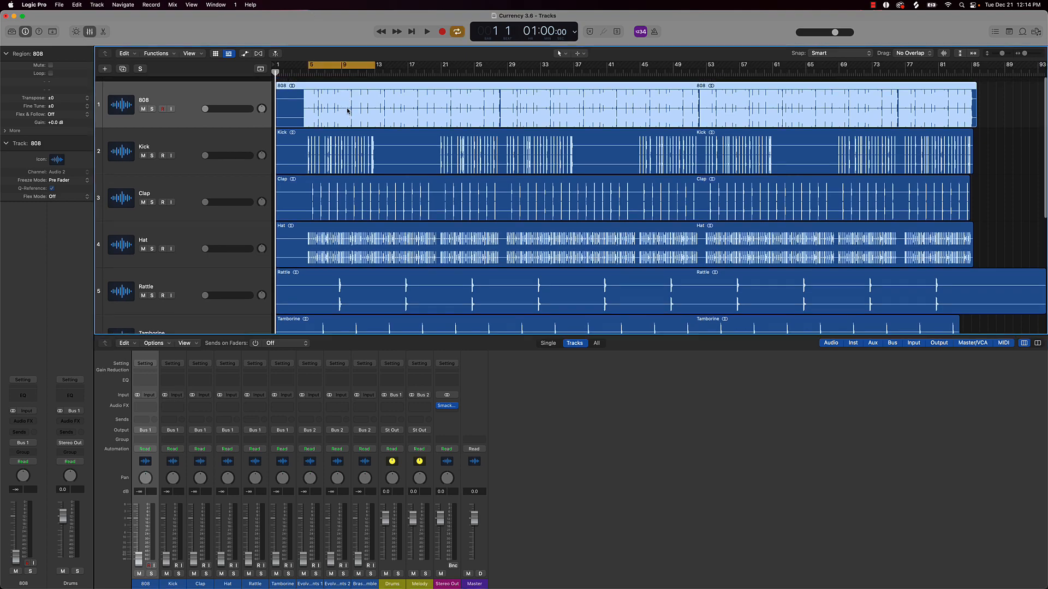
scroll(347, 110, down, 5)
scroll(347, 111, up, 5)
scroll(347, 111, down, 5)
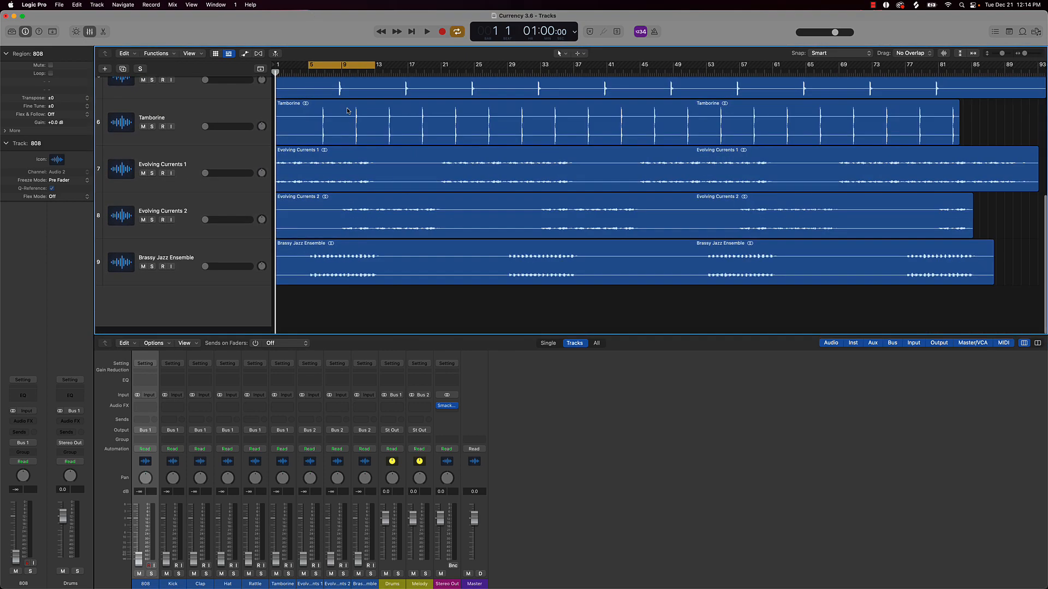
scroll(347, 109, up, 5)
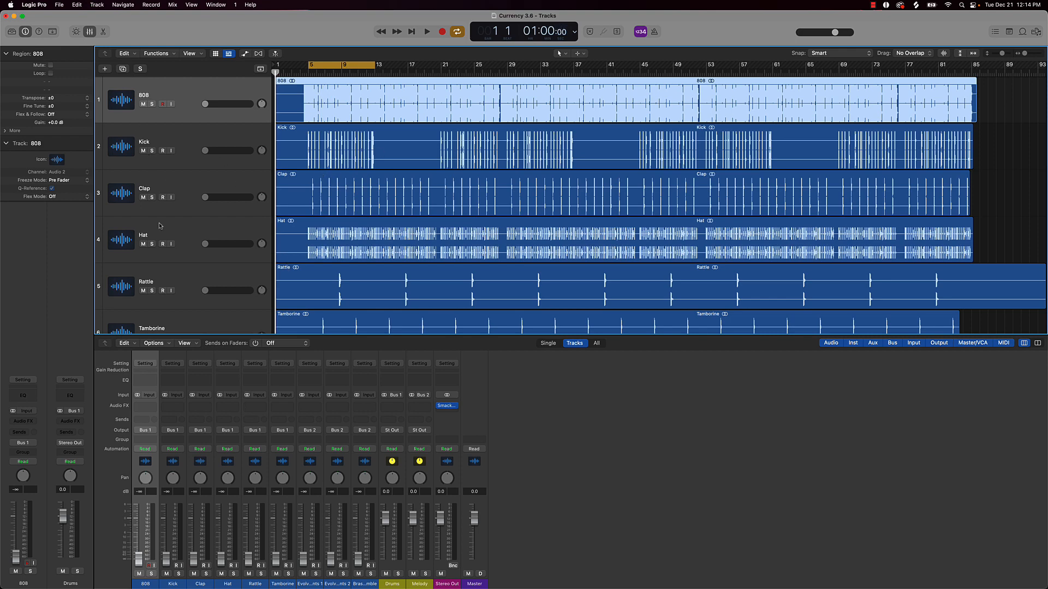
- Solo the Kick, raise its fader to about -0.9 dB and start playback
click(180, 574)
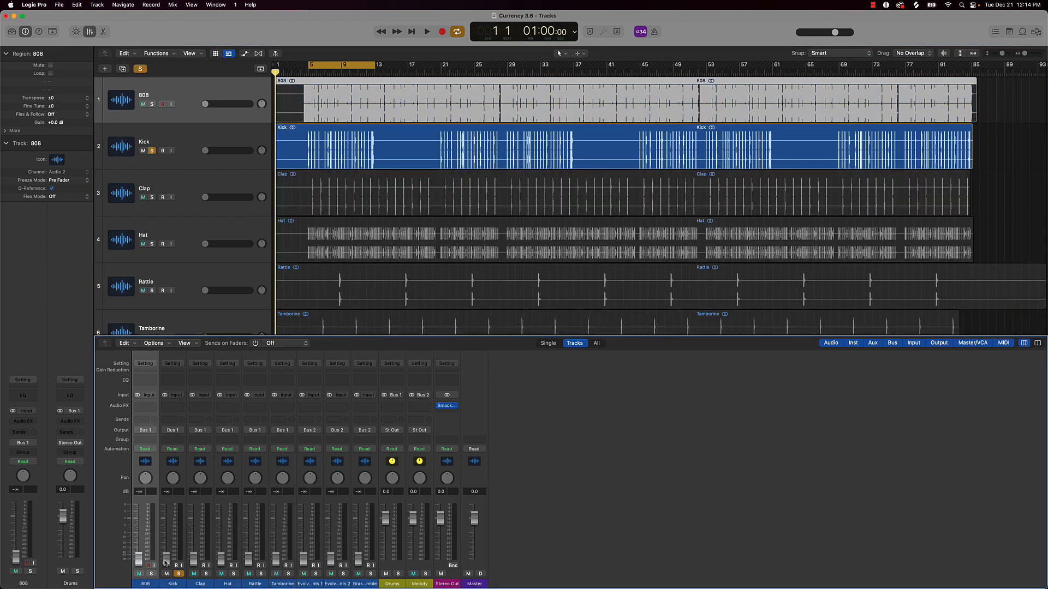
drag(166, 561, 167, 523)
key(space)
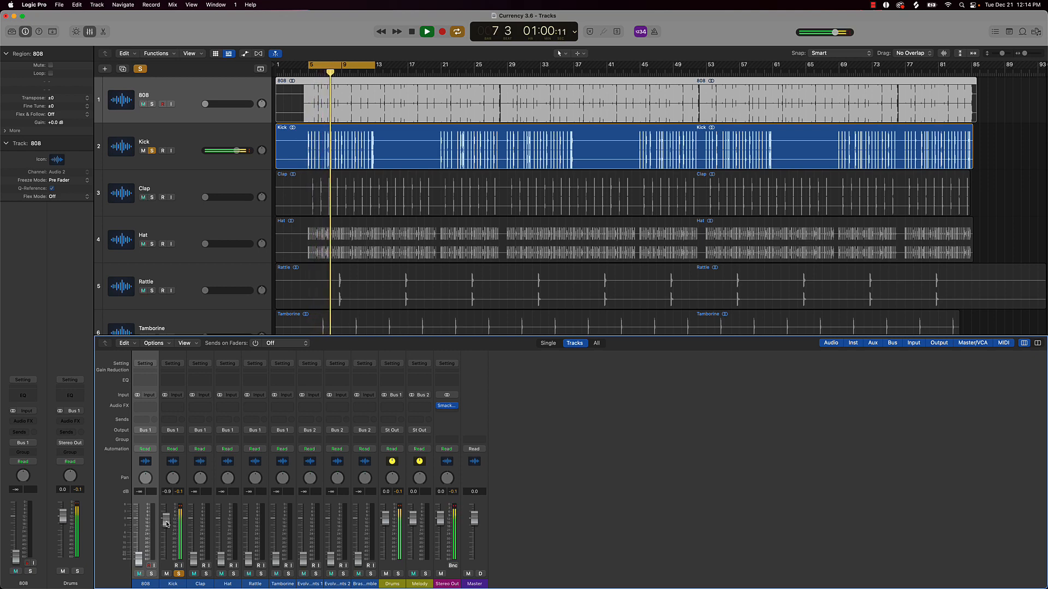
- Solo the Clap as well and balance it against the Kick, with Kick at about -1.7 dB and Clap at about -3.0 dB
click(205, 574)
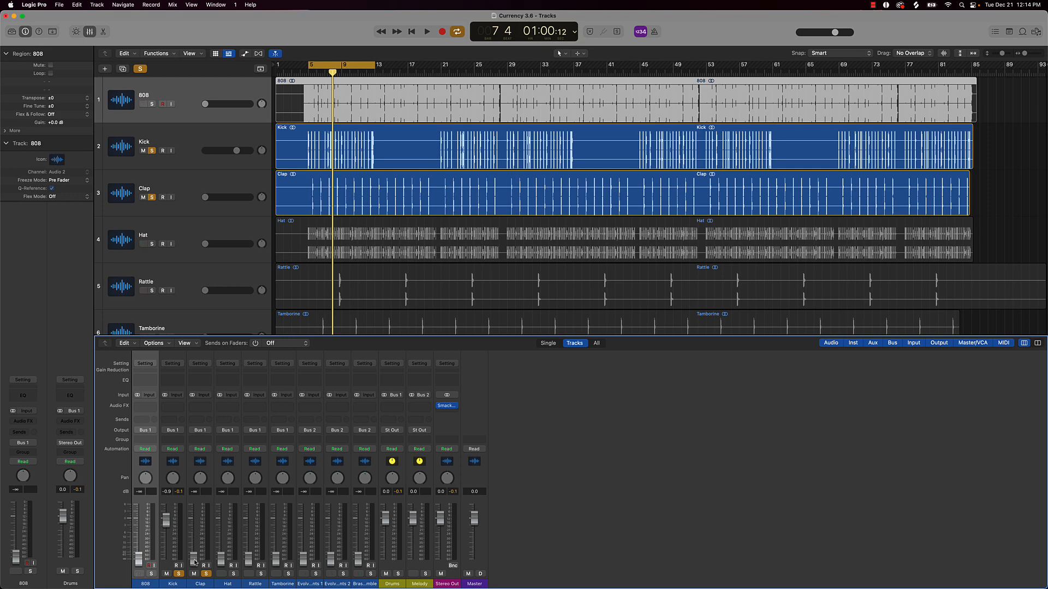
drag(164, 516, 163, 519)
drag(195, 558, 195, 524)
key(space)
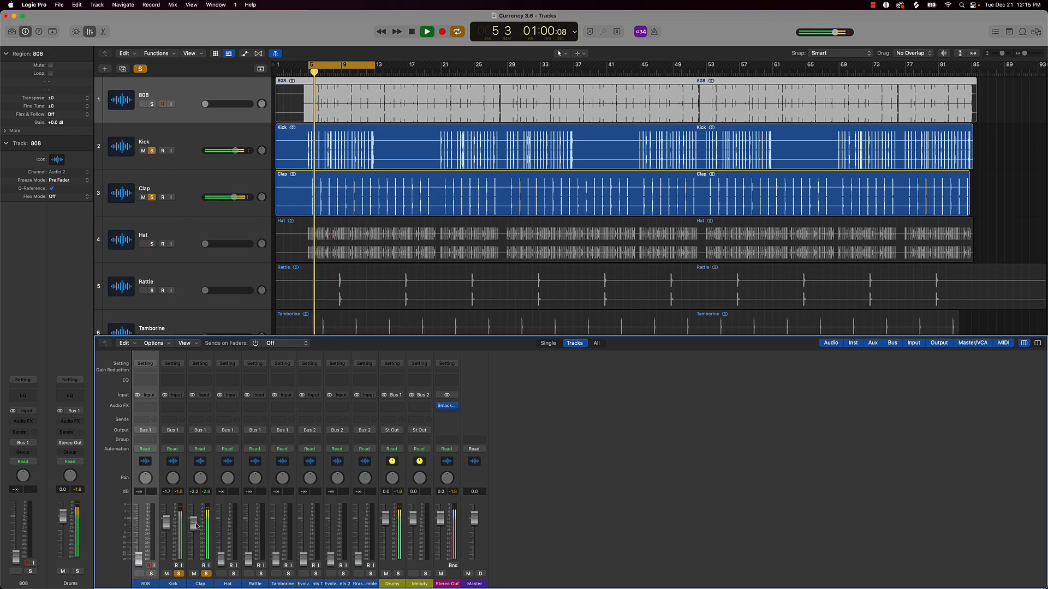
drag(194, 524, 194, 527)
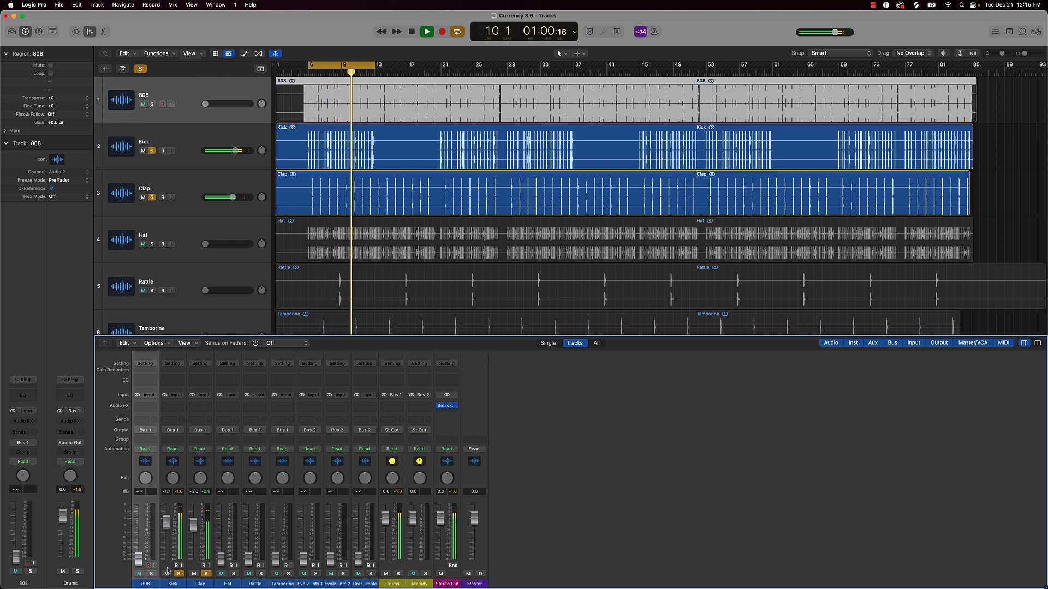
- Add the Hat and Rattle to the solo, raising Hat to about -7.6 dB and Rattle to about -9.4 dB
click(233, 573)
drag(221, 558, 221, 534)
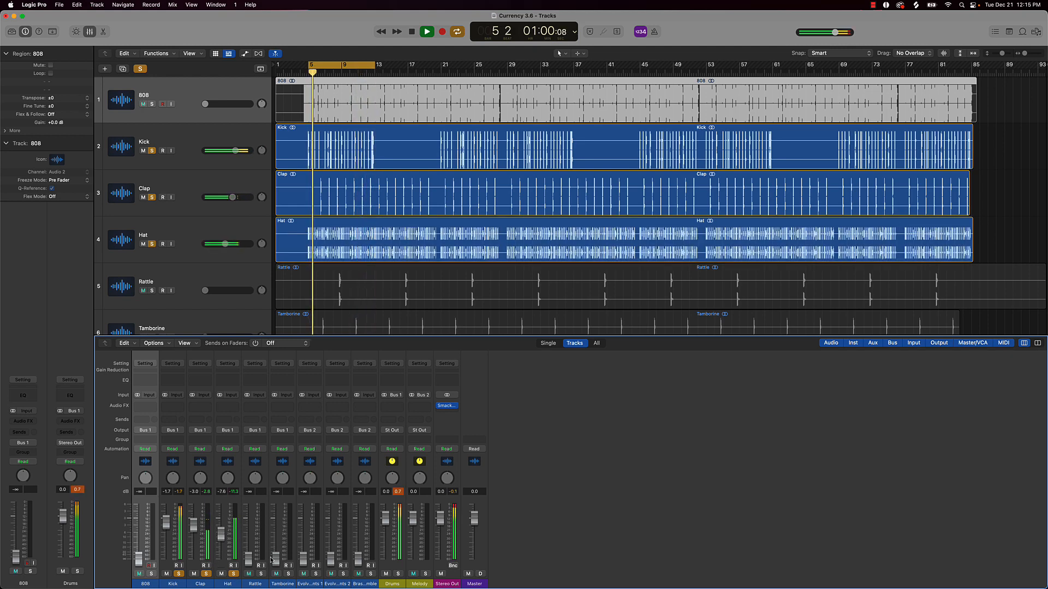
click(261, 574)
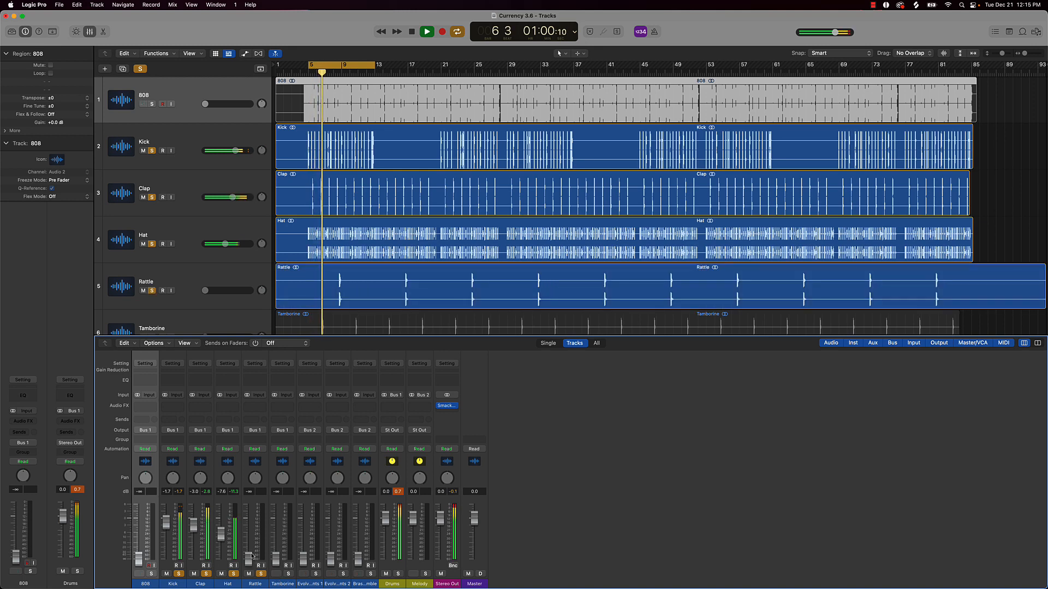
drag(252, 556, 252, 539)
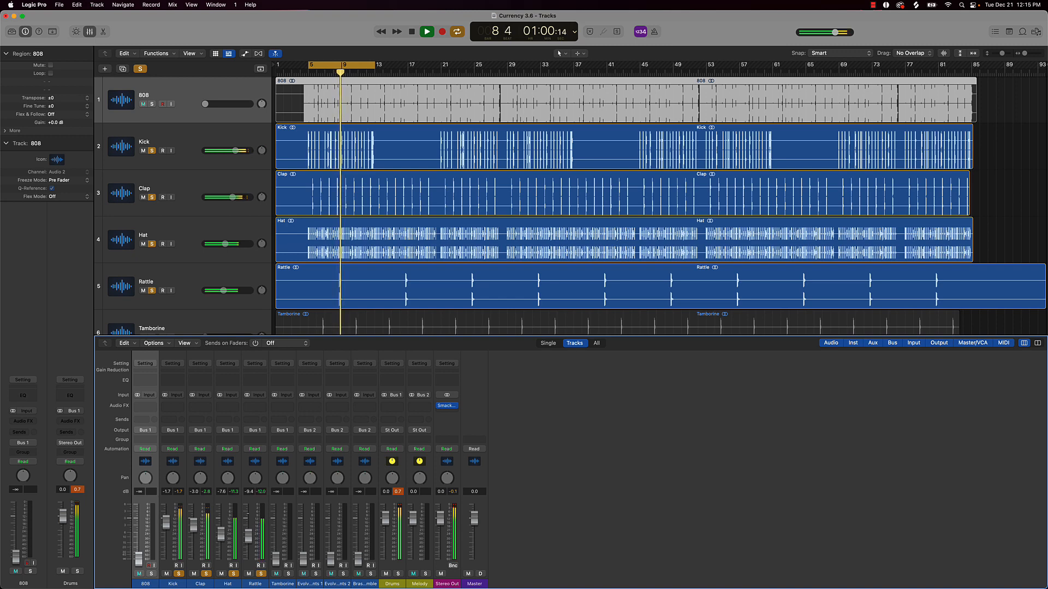
- Add the Tamborine and 808 to the solo, with Tamborine at about -3.1 dB and 808 at about -4.0 dB
click(286, 573)
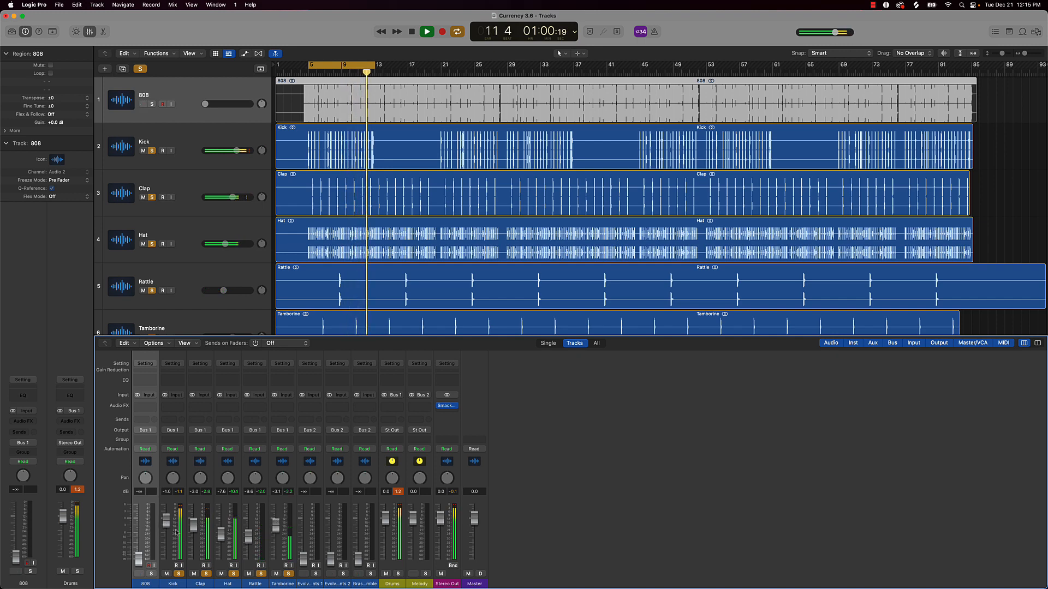
drag(139, 560, 139, 535)
click(151, 573)
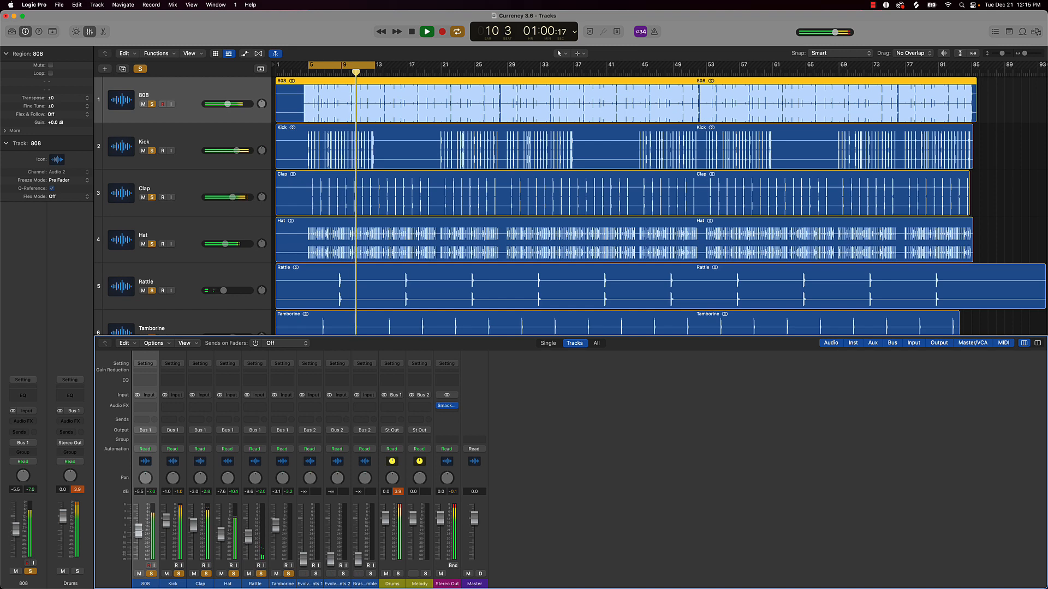
drag(139, 530, 139, 527)
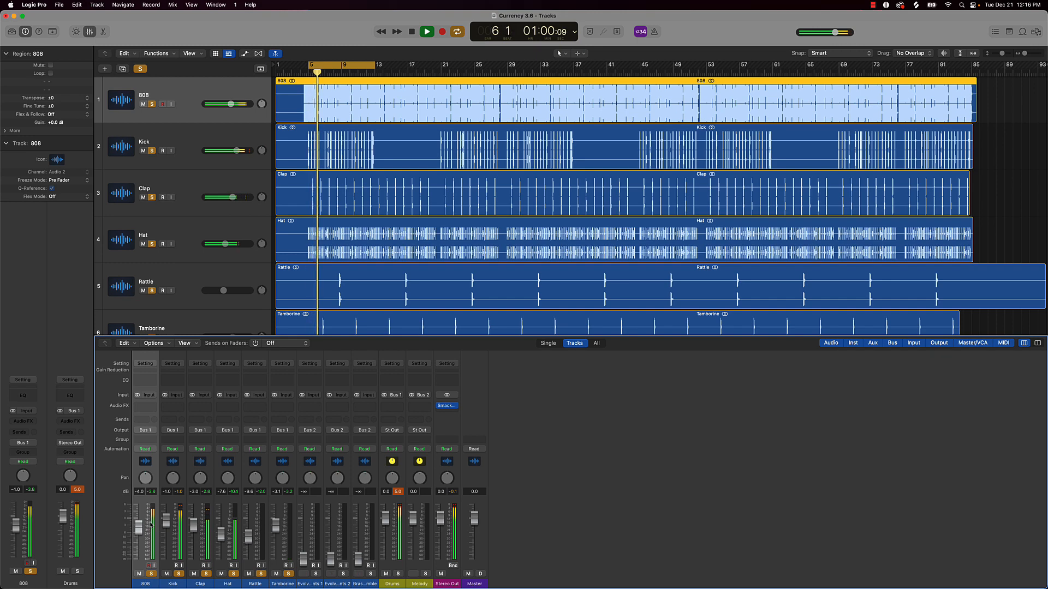
- Compare the Stereo Out level with Smack Attack bypassed and re-enabled, and stop playback
mouse_move(439, 409)
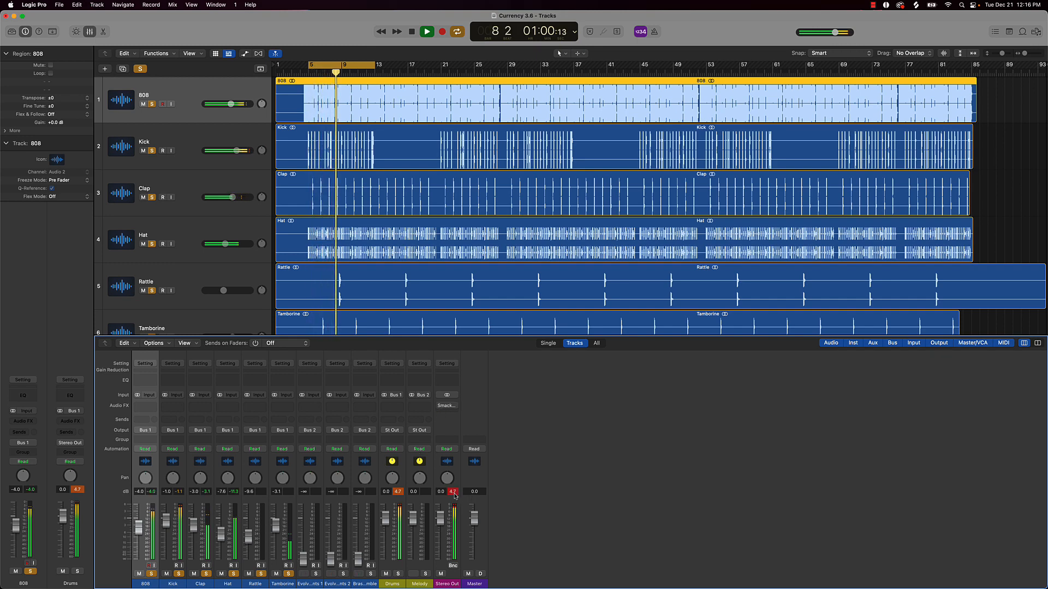
click(439, 407)
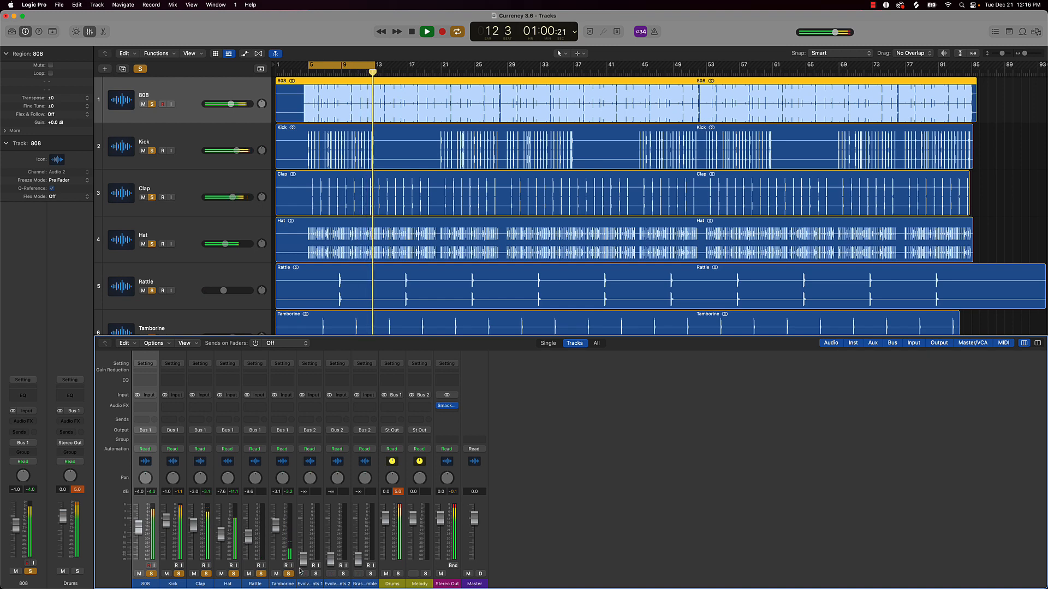
key(space)
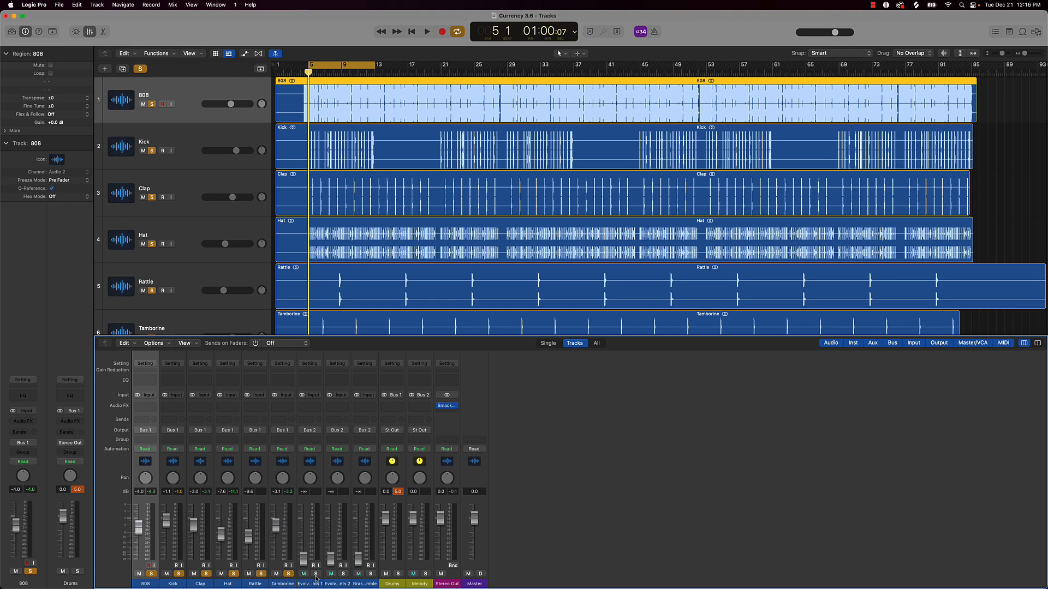
- Solo Evolving Currents 1, raise its fader to about -3.6 dB and play it with the drums
scroll(327, 300, down, 8)
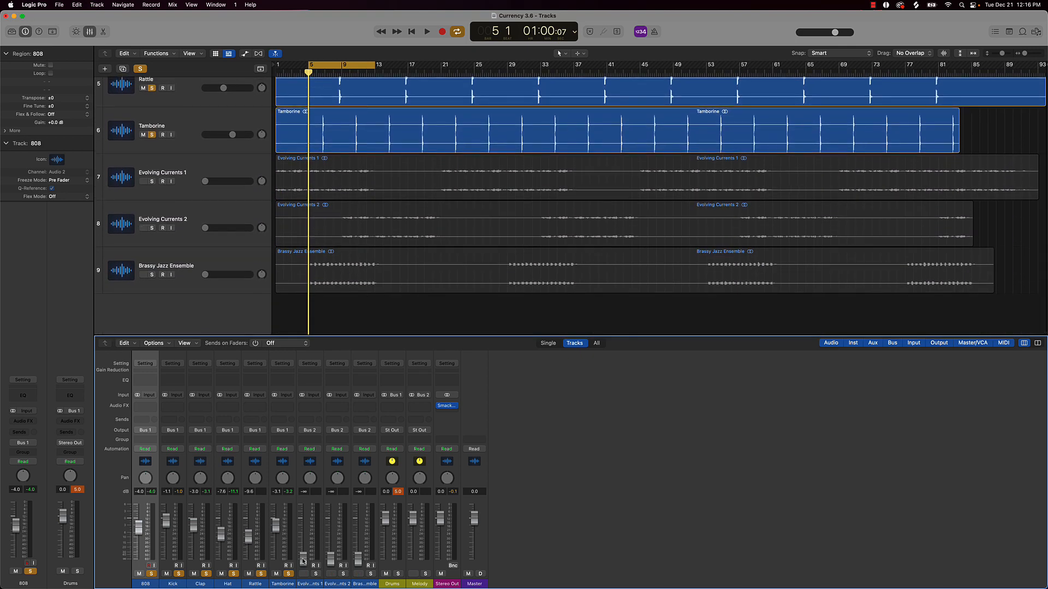
click(315, 574)
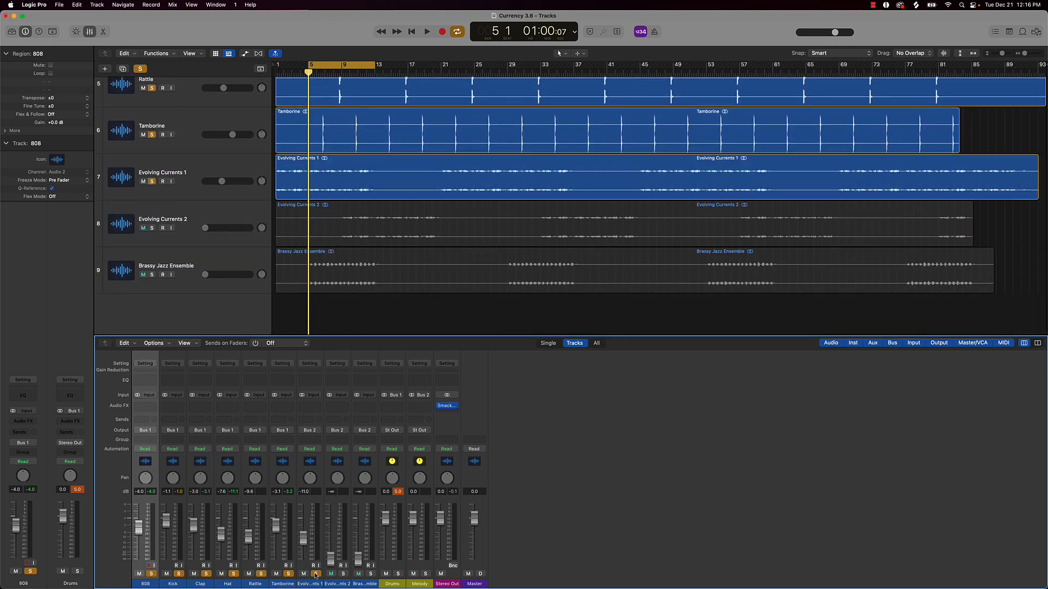
key(space)
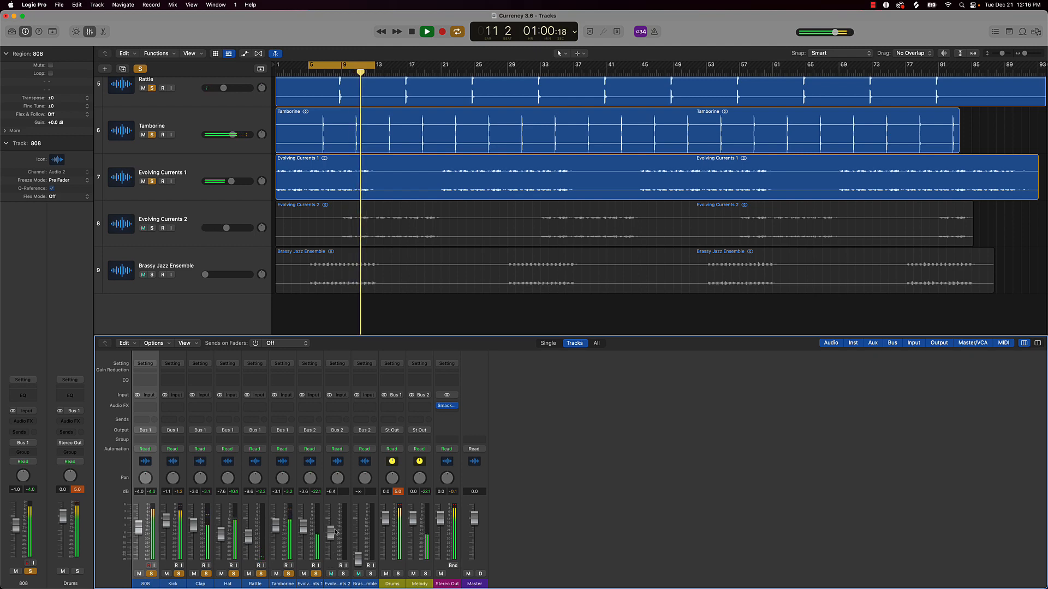
- Add Evolving Currents 2 and Brassy Jazz Ensemble to the solo, with faders at about -4.9 dB and -3.5 dB
click(343, 573)
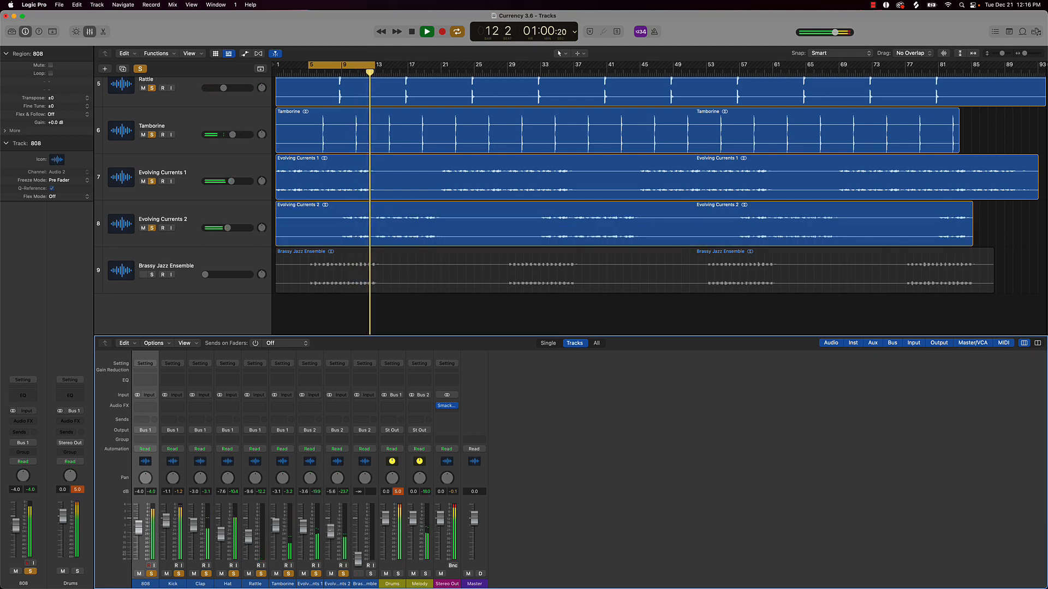
click(371, 574)
drag(356, 561, 356, 531)
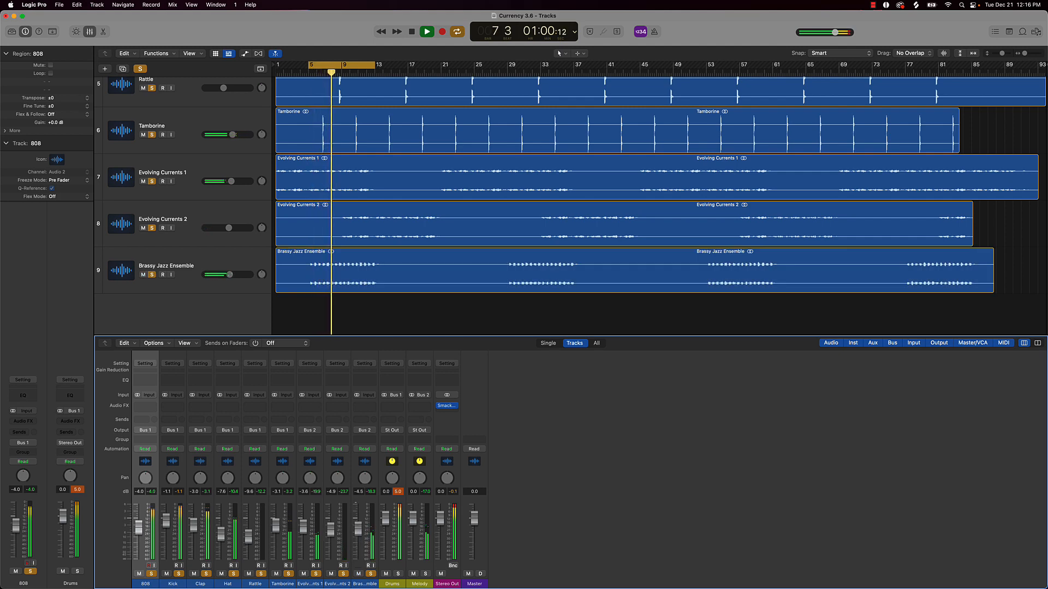
drag(355, 531, 356, 529)
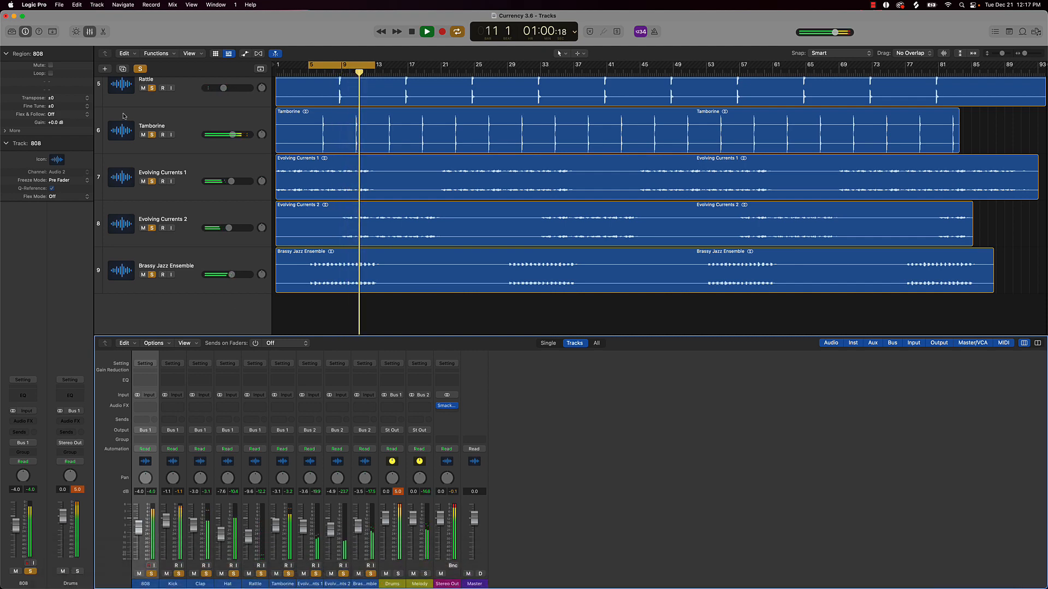
- Clear all solos, raise Brassy Jazz Ensemble to -1.0 dB, Evolving Currents 1 to -3.4 dB and Evolving Currents 2 to -4.7 dB during playback
click(139, 69)
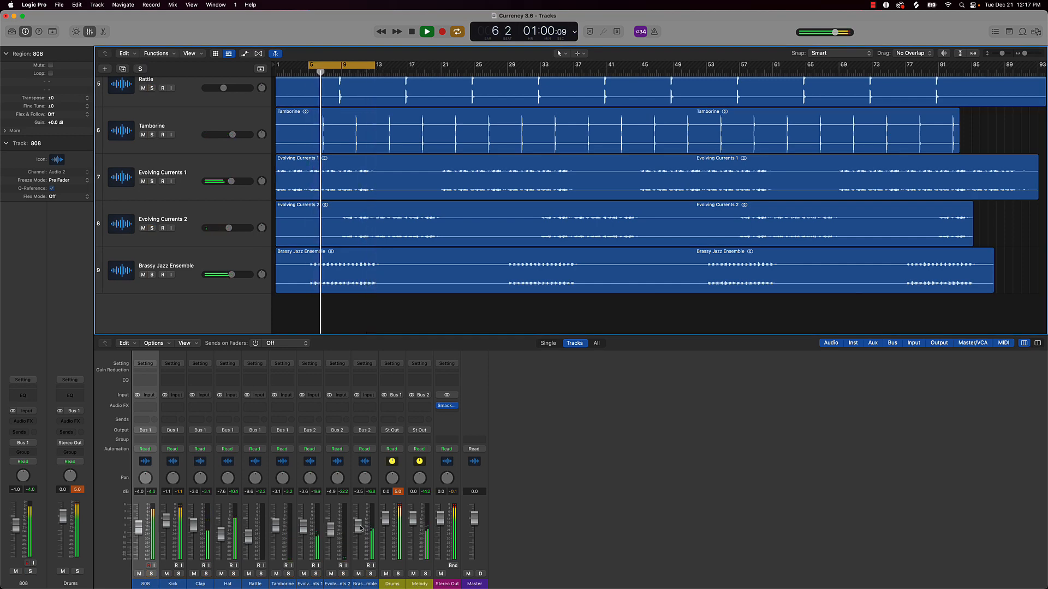
drag(358, 525, 304, 524)
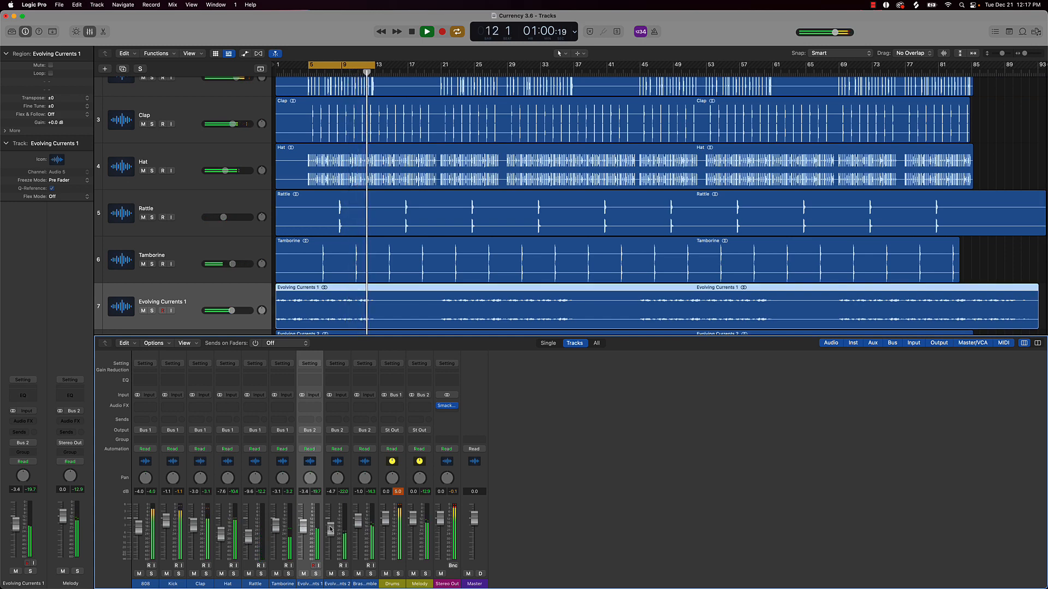
key(space)
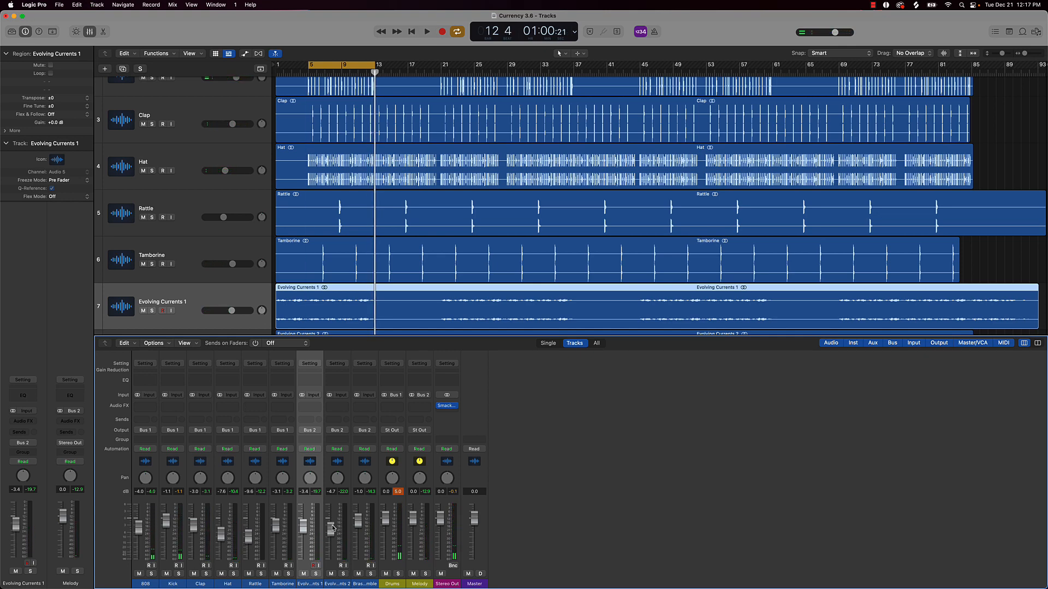
- Insert a Channel EQ on Brassy Jazz Ensemble with a 48 dB/octave low cut at about 200 Hz
scroll(354, 158, down, 5)
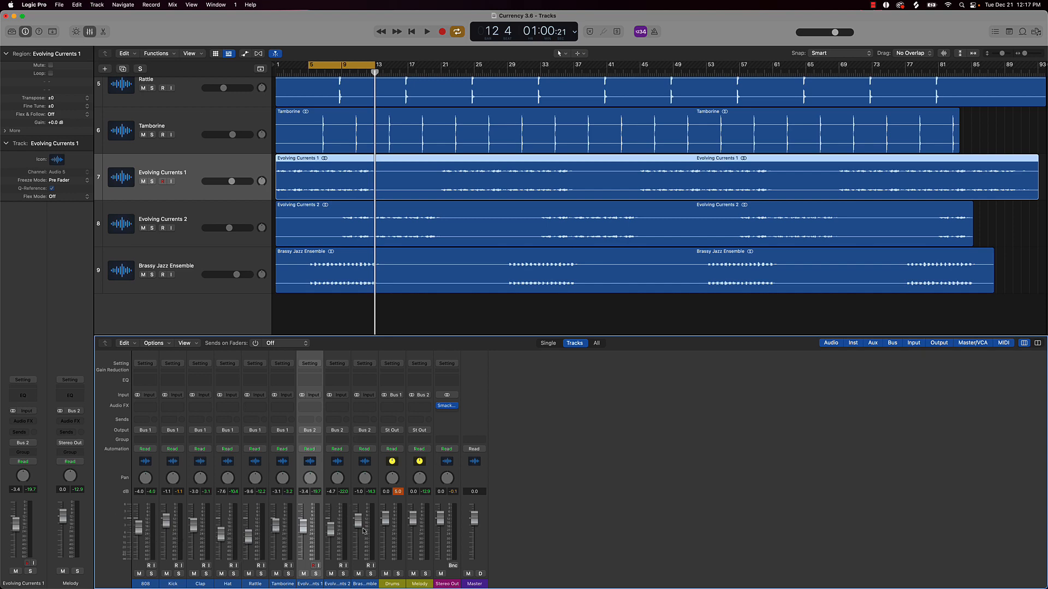
click(356, 572)
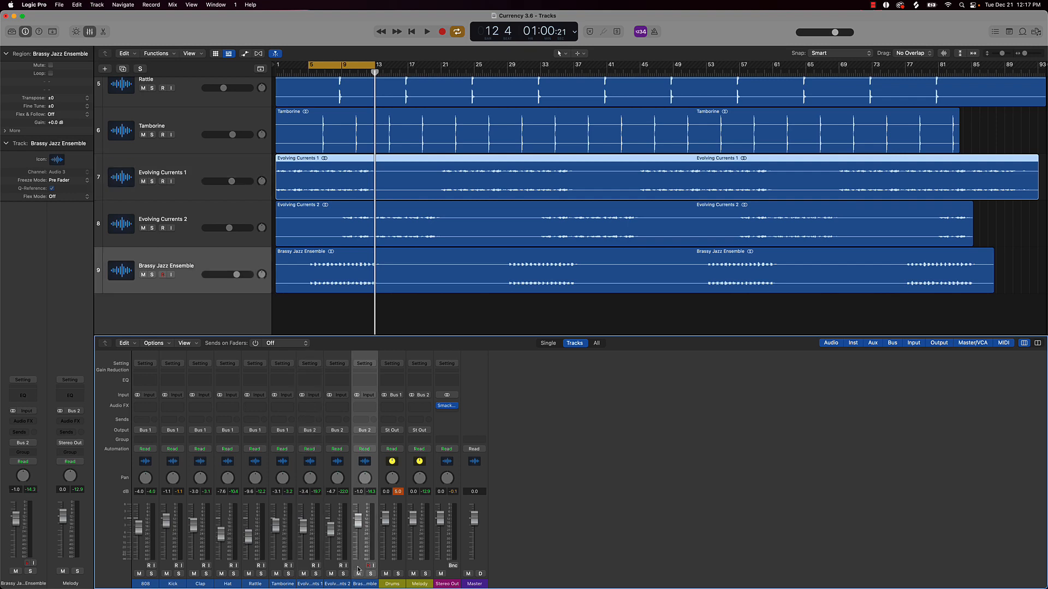
click(365, 383)
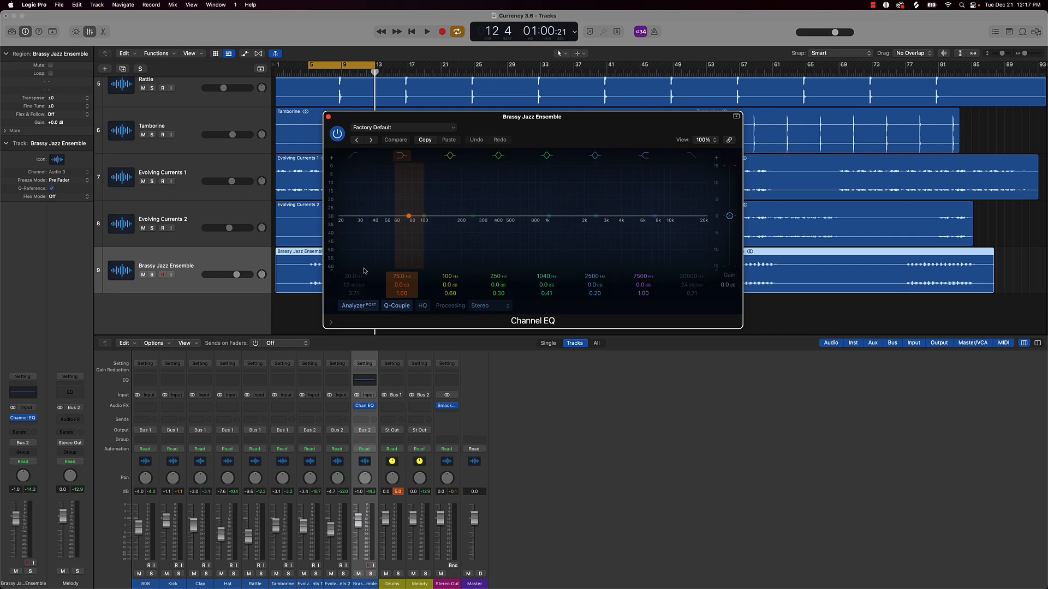
click(352, 157)
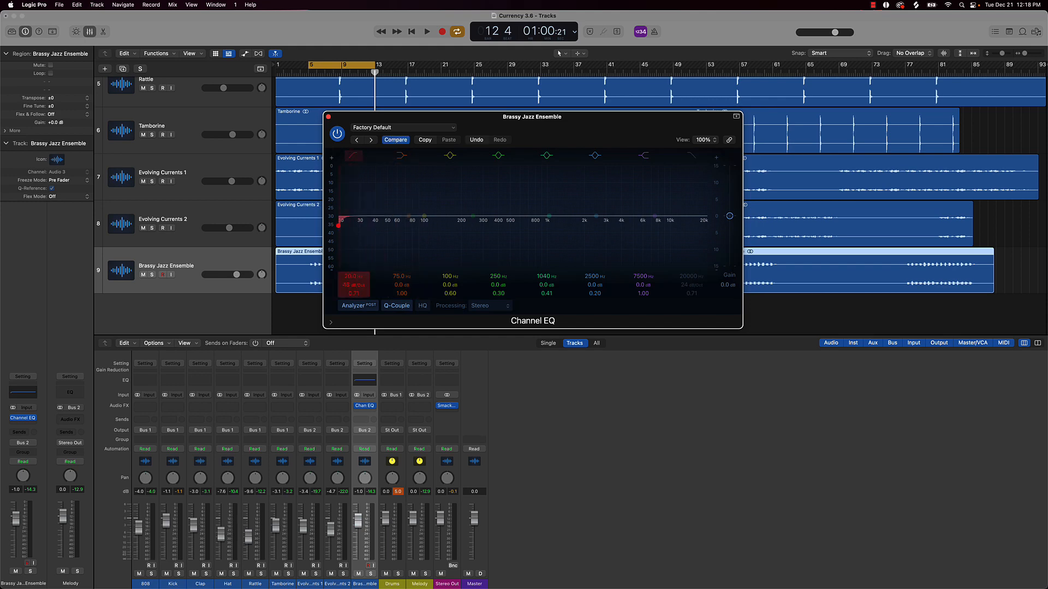
drag(350, 275, 350, 248)
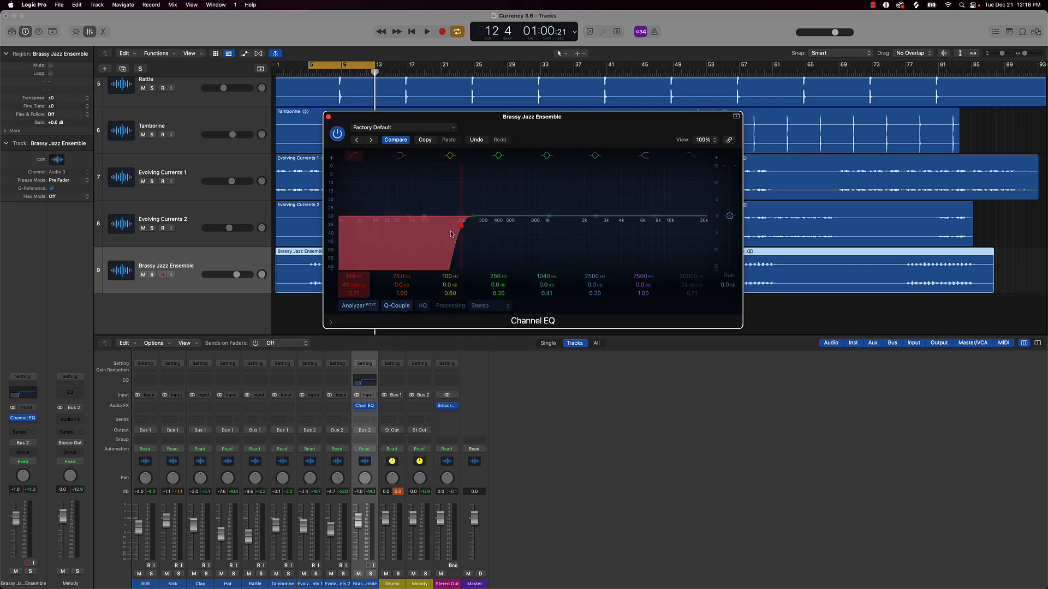
- Raise the Brassy Jazz Ensemble low cut to about 330 Hz during playback and close its EQ
key(space)
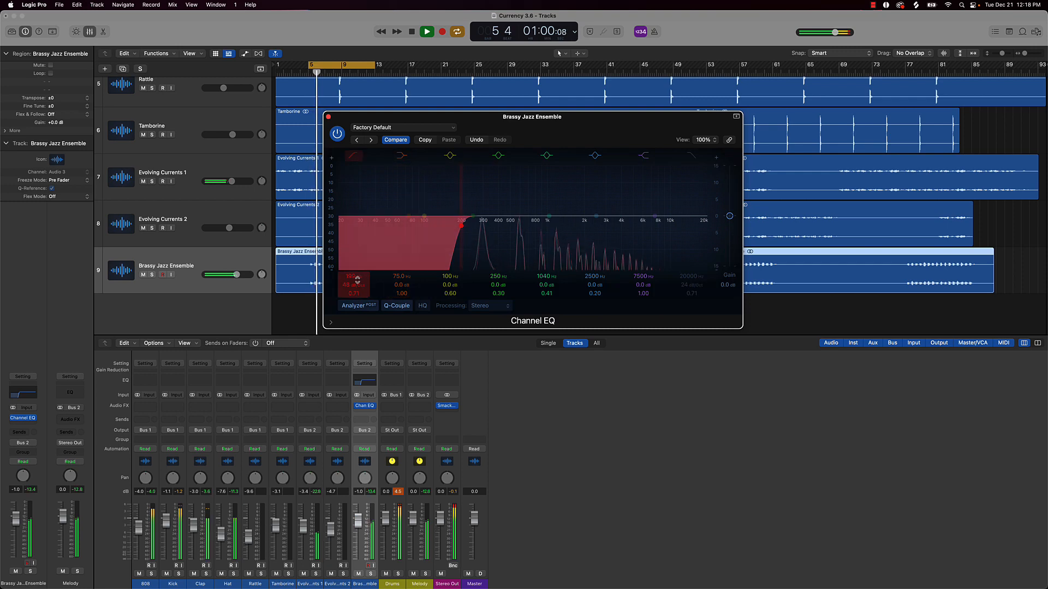
drag(357, 279, 357, 265)
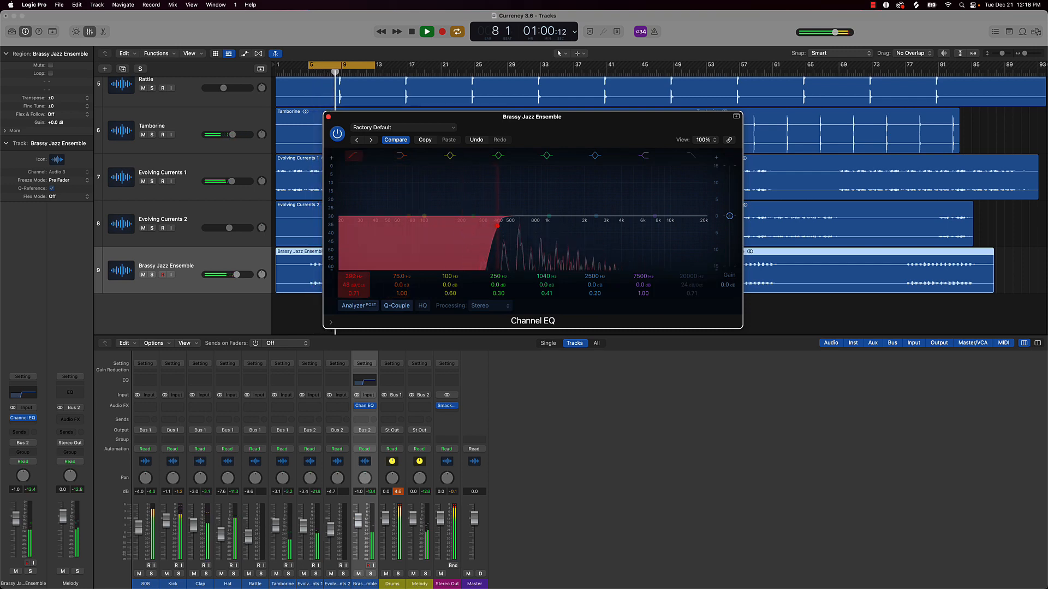
drag(357, 264, 357, 268)
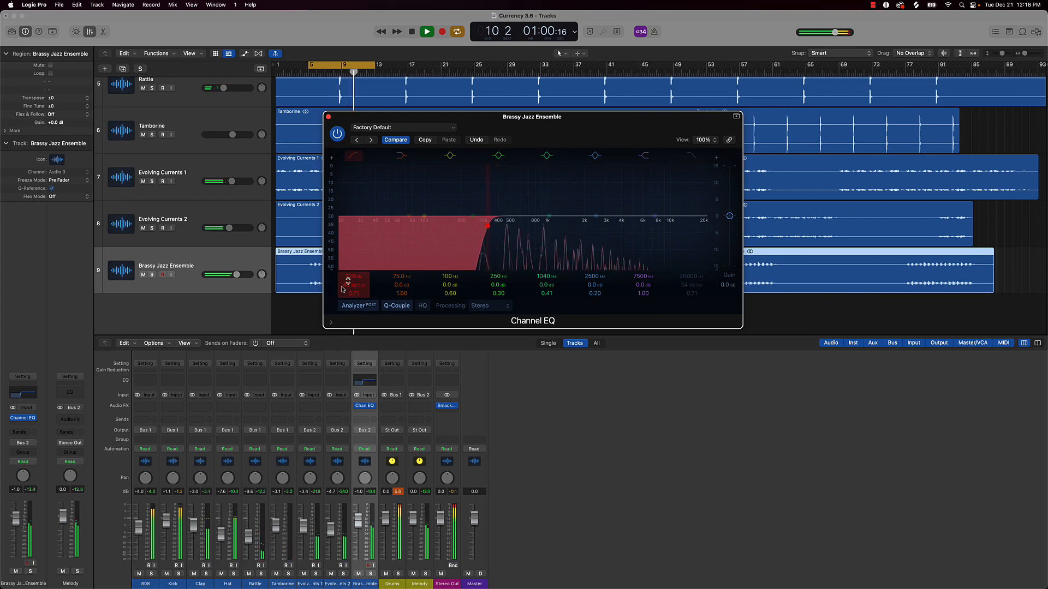
click(328, 116)
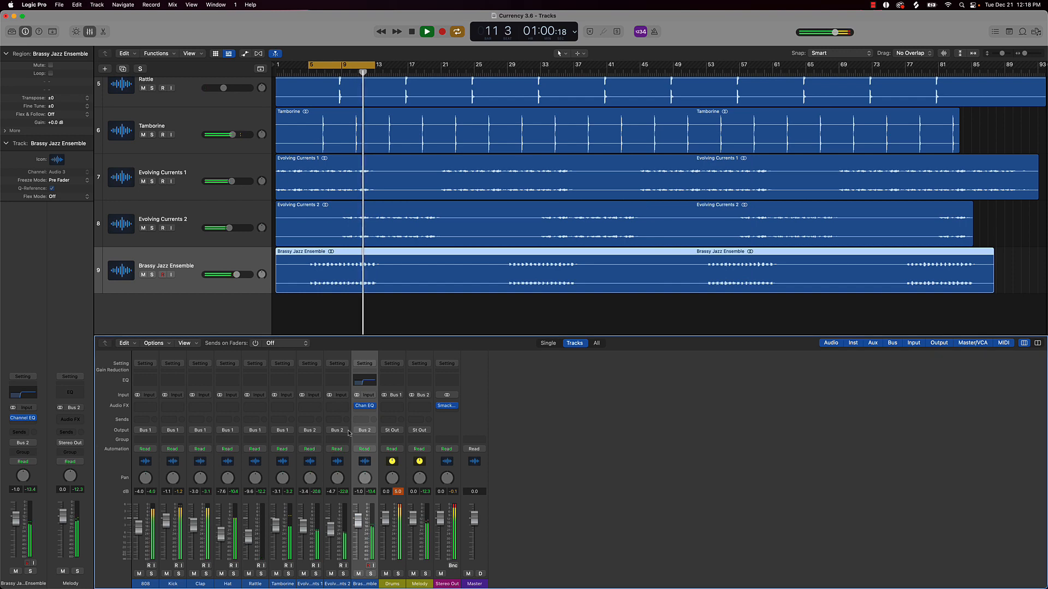
- Insert a Channel EQ on Evolving Currents 1 with a 48 dB/octave low cut at about 300 Hz
click(309, 380)
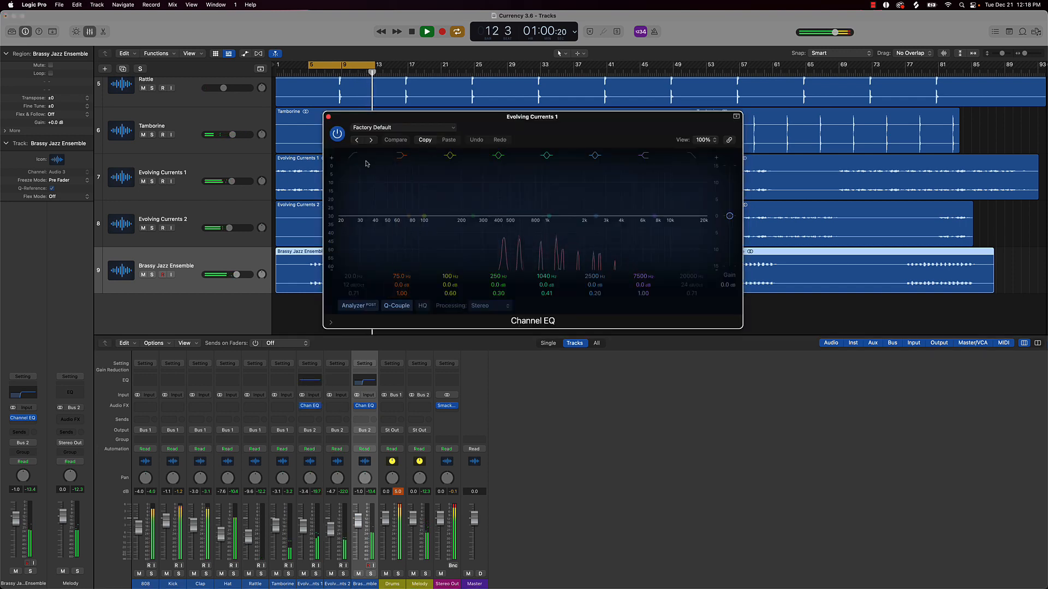
click(353, 156)
drag(361, 285, 360, 257)
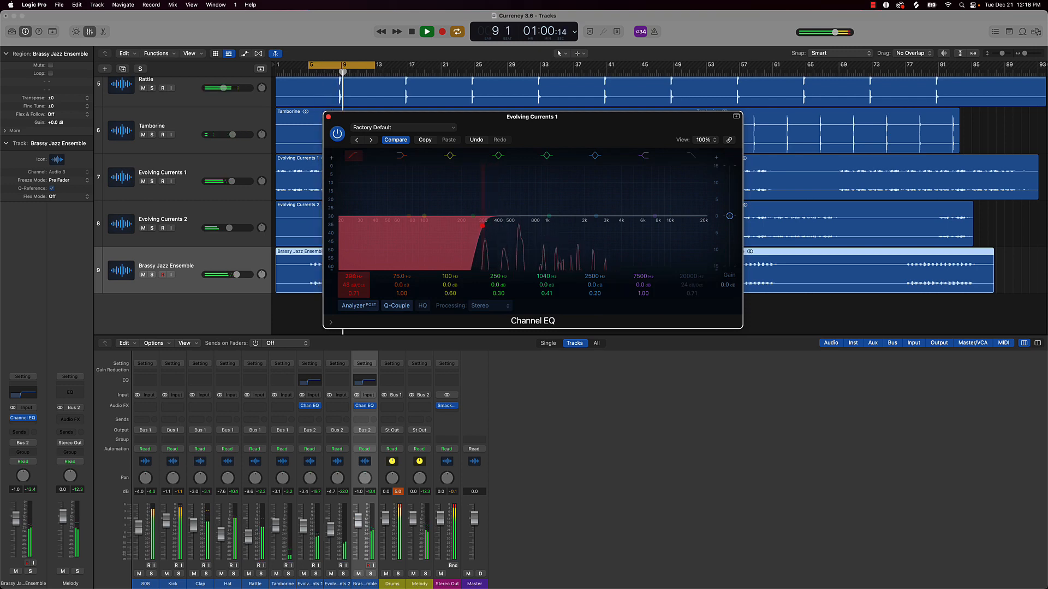
- Insert a Channel EQ on Evolving Currents 2 with a 48 dB/octave low cut at about 167 Hz, and close both EQ windows
click(336, 381)
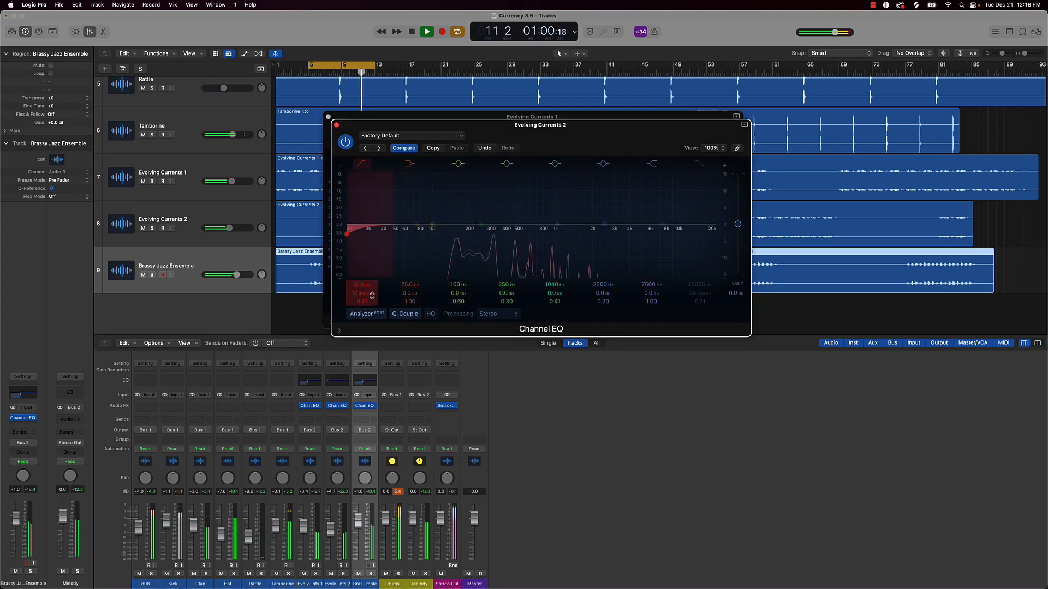
drag(372, 296, 359, 276)
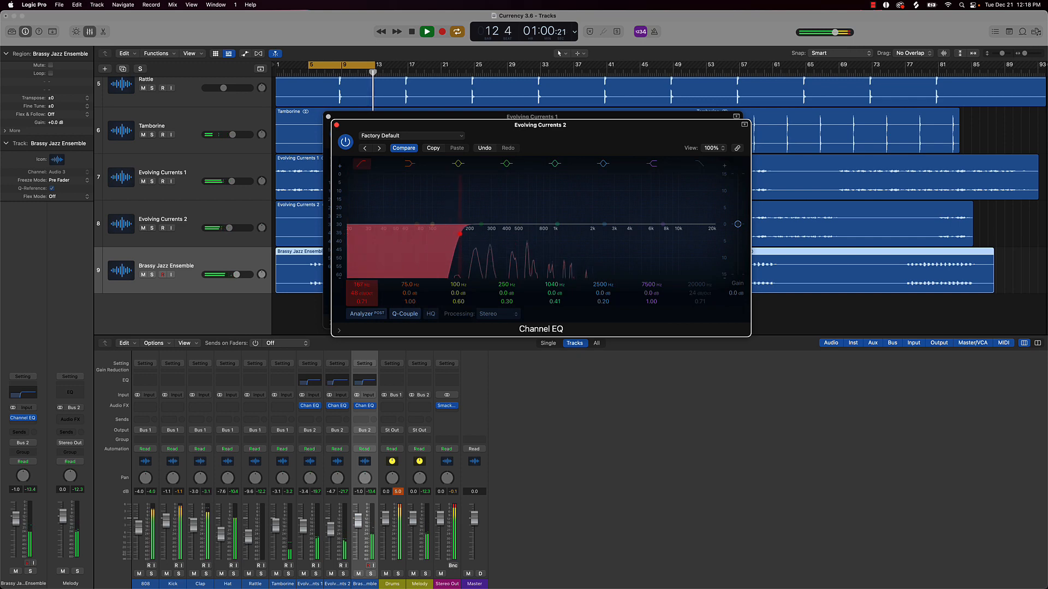
click(336, 125)
click(328, 117)
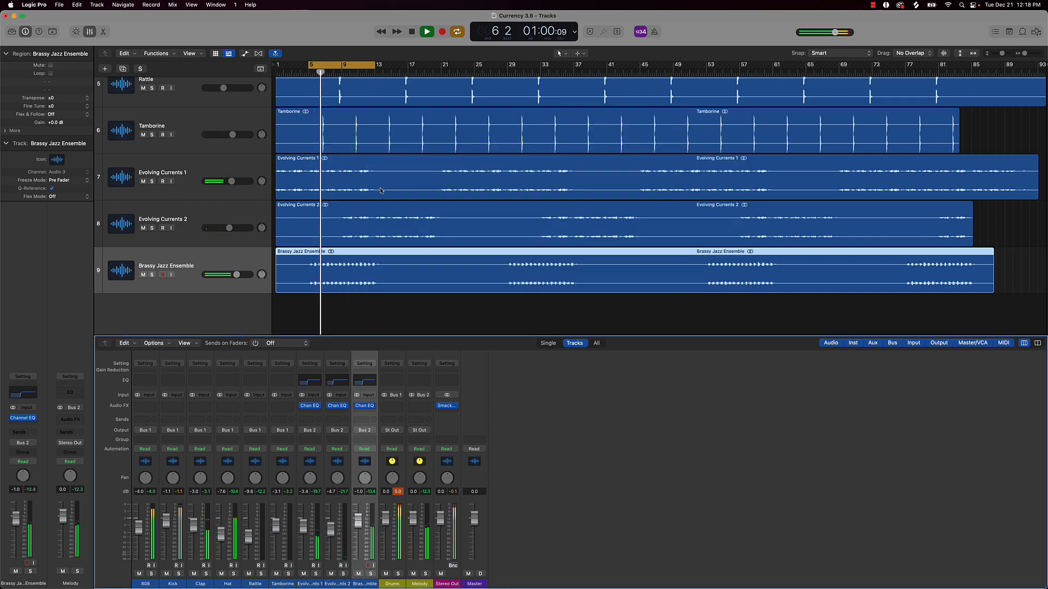
- Deselect the regions, stop playback and reset the mixer's peak level displays
click(433, 309)
key(space)
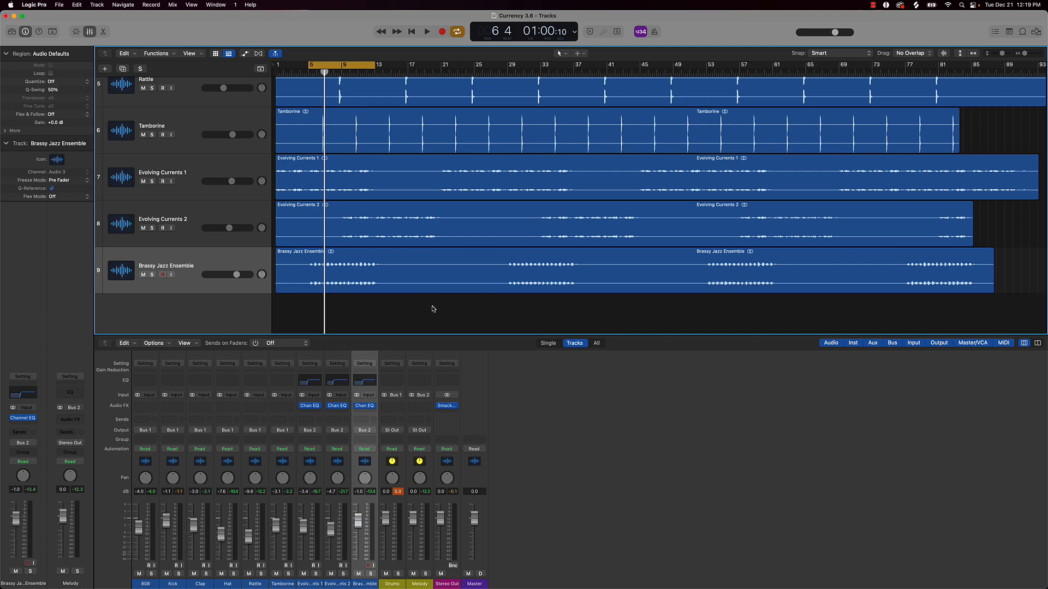
click(395, 492)
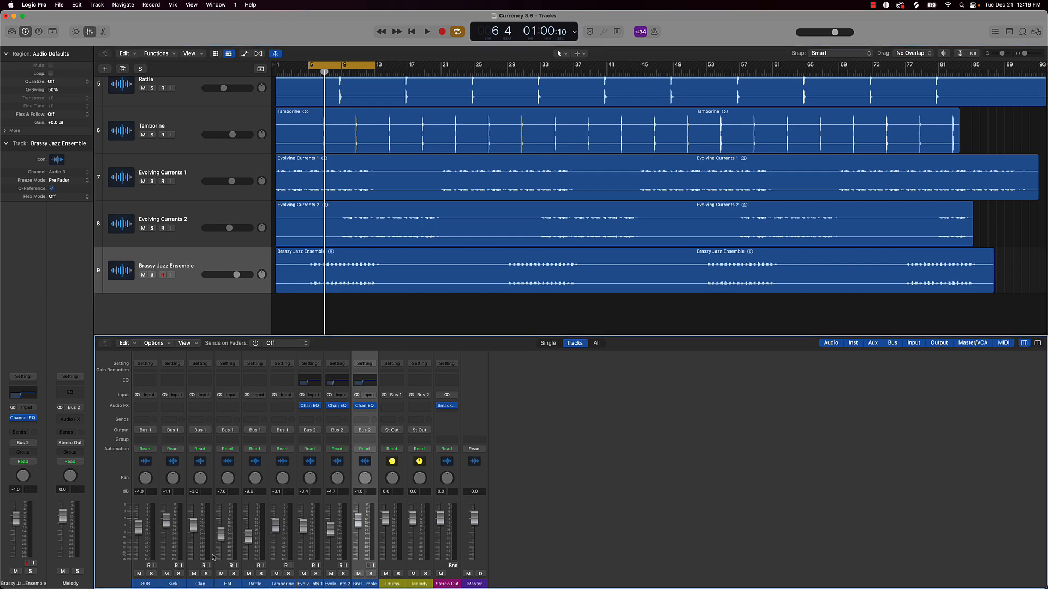
- Insert a Channel EQ on the Clap, Hat, Rattle and Tamborine channels at once, and reduce the selection to Tamborine
click(289, 584)
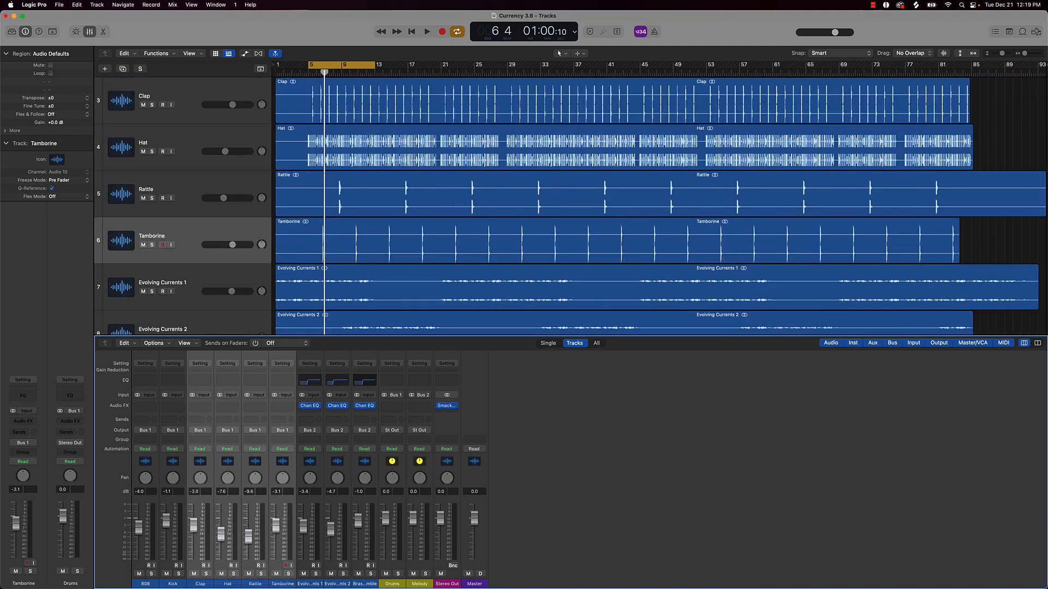
drag(288, 584, 199, 584)
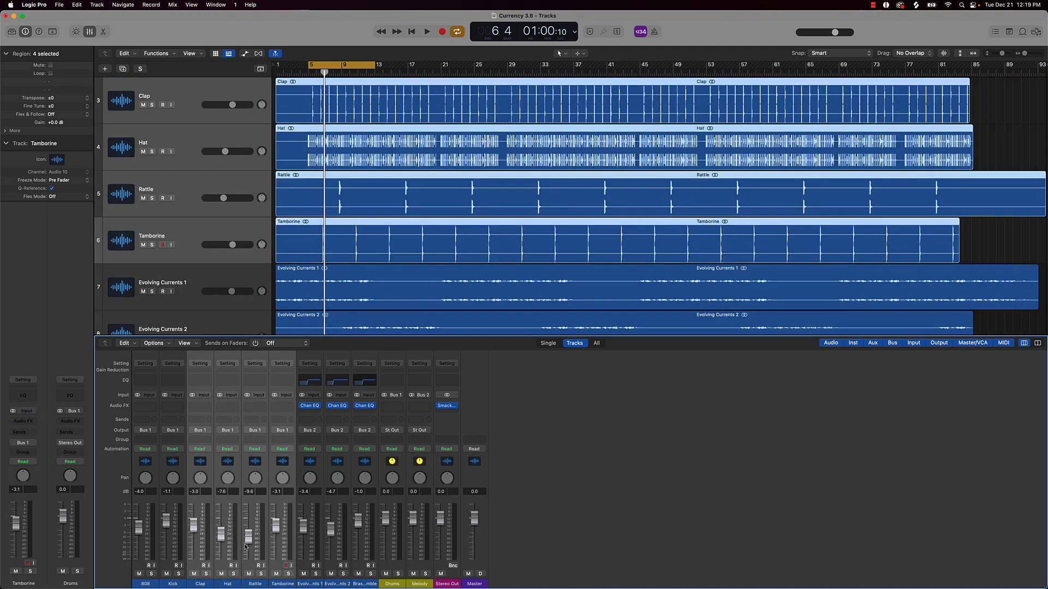
click(203, 380)
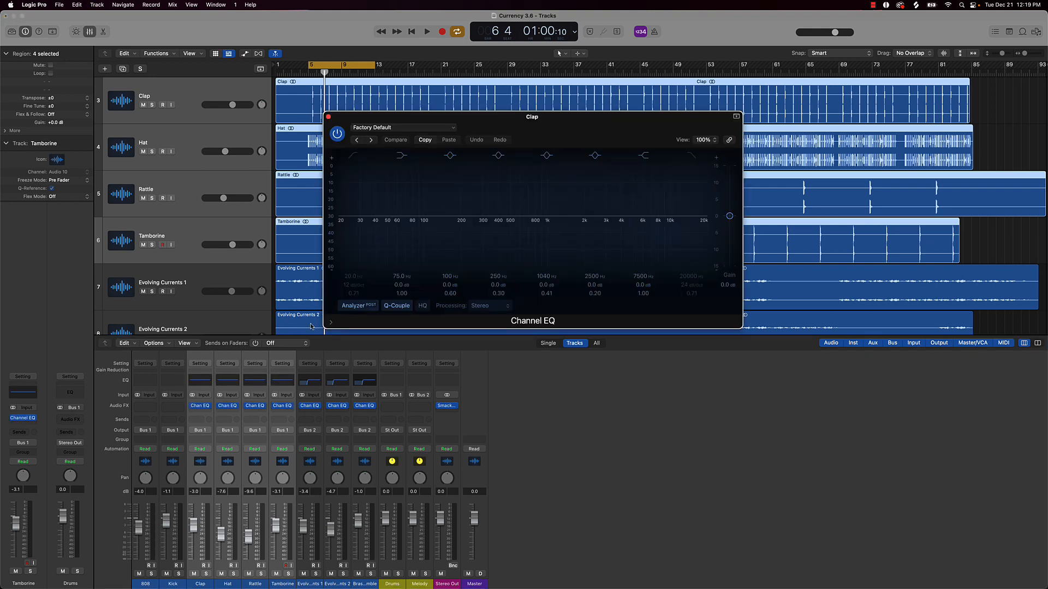
click(277, 569)
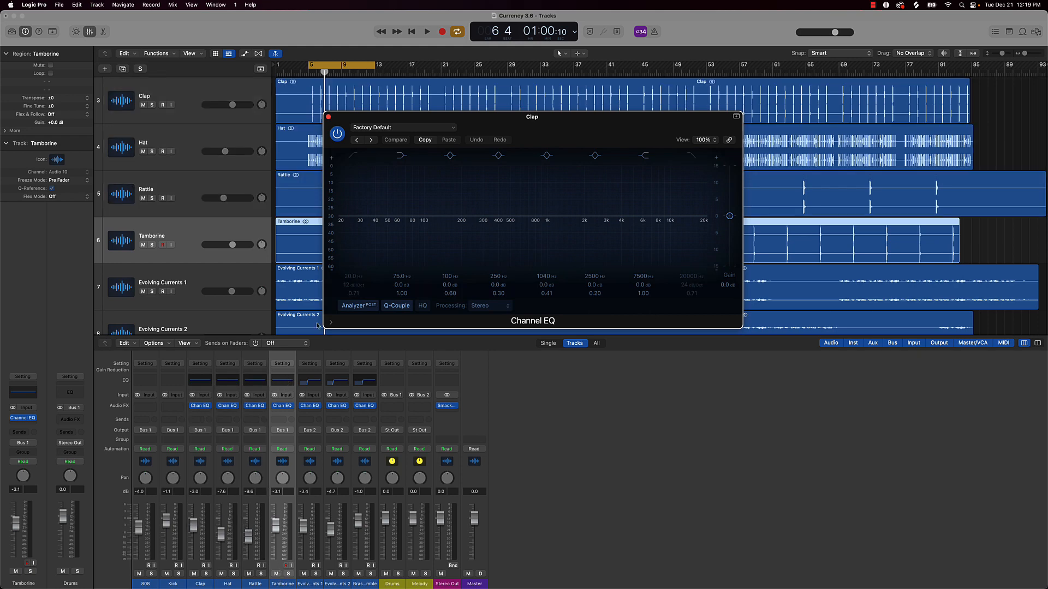
- Enable a 48 dB/octave low cut on the Clap's Channel EQ, set it to about 190 Hz and close the EQ
click(354, 156)
drag(354, 285, 348, 226)
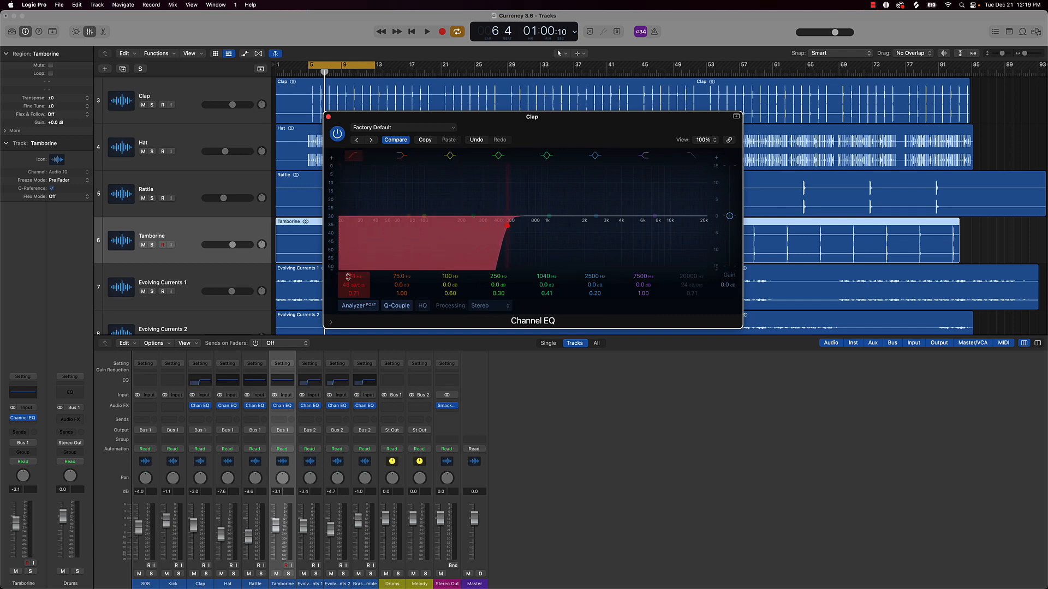
click(329, 116)
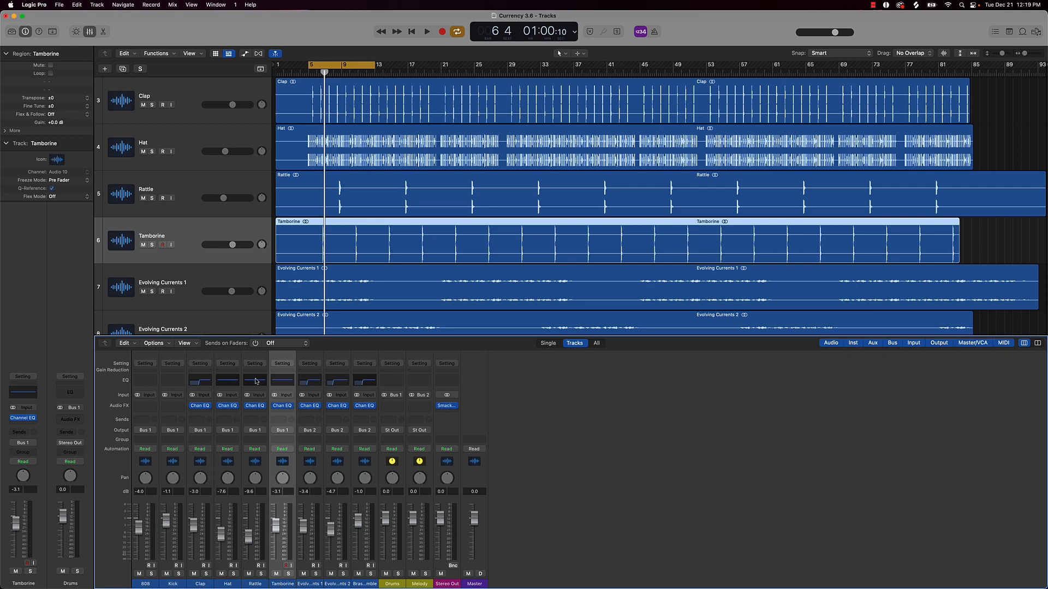
click(202, 381)
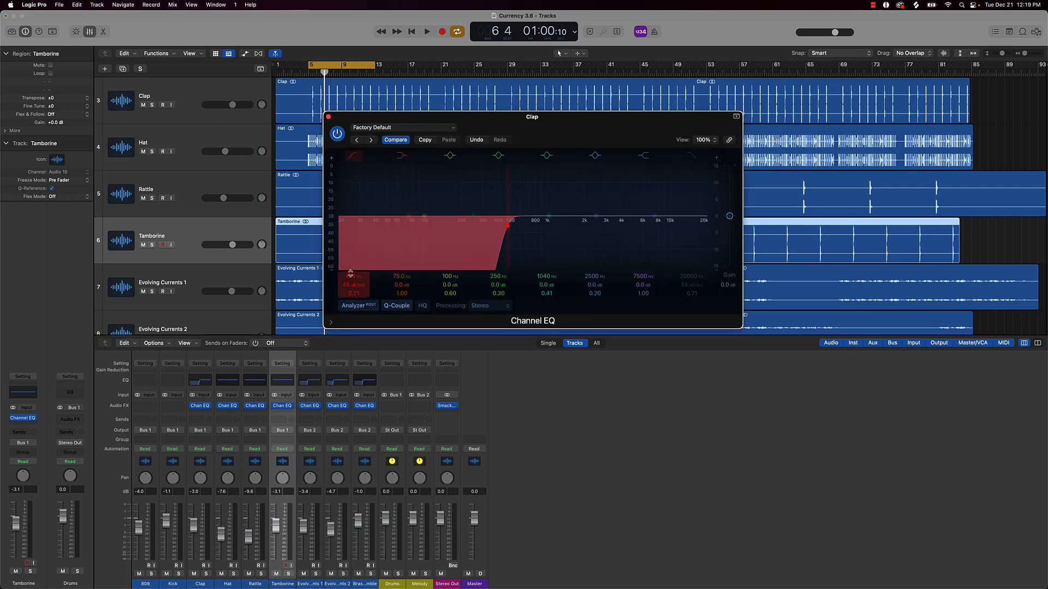
drag(507, 225, 458, 225)
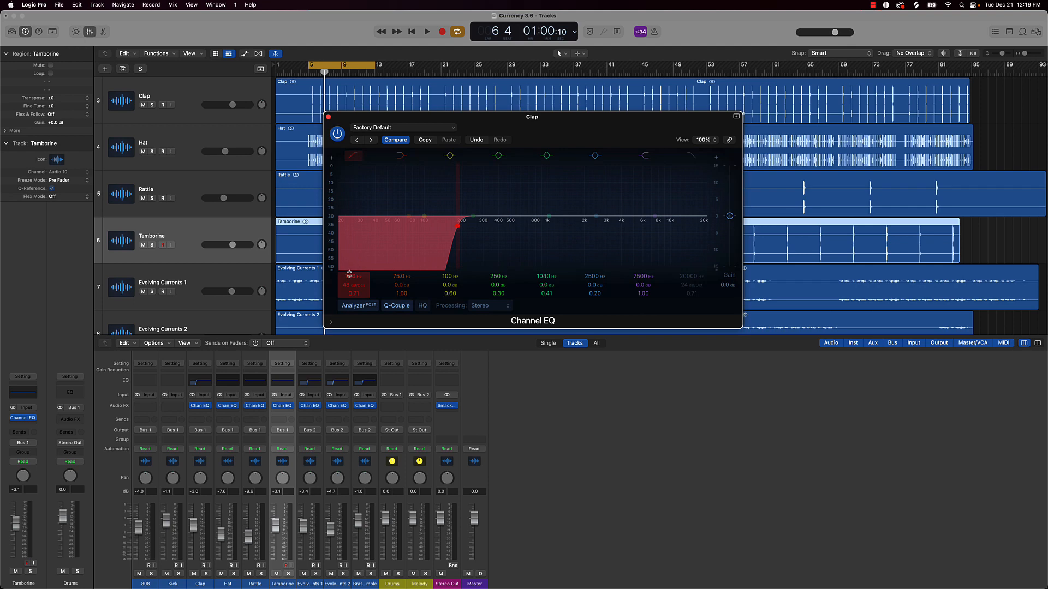
click(328, 117)
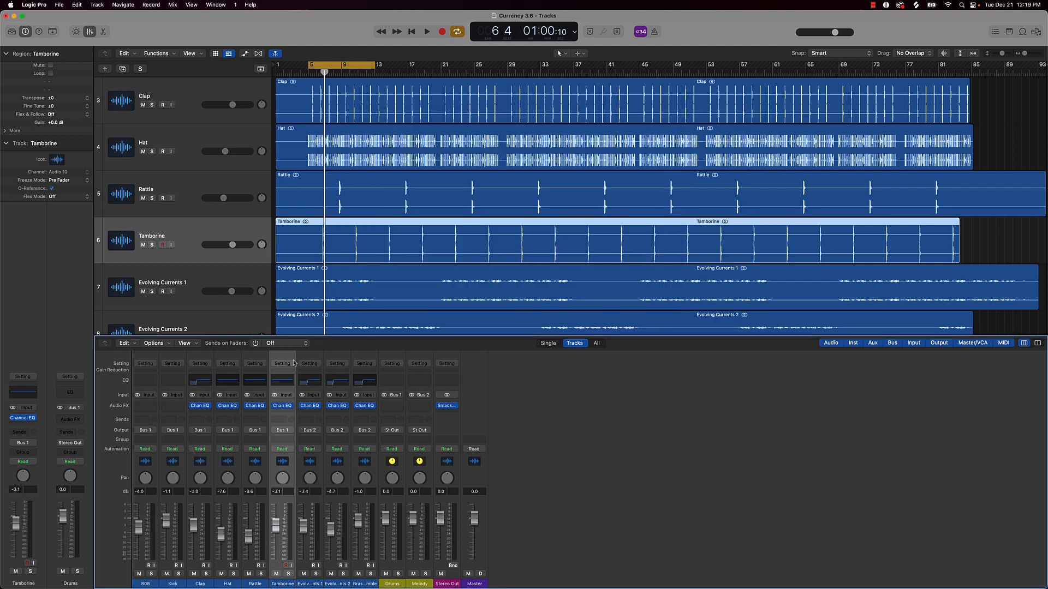
- Enable a 48 dB/octave low cut at about 1 kHz on the Hat's Channel EQ
click(228, 381)
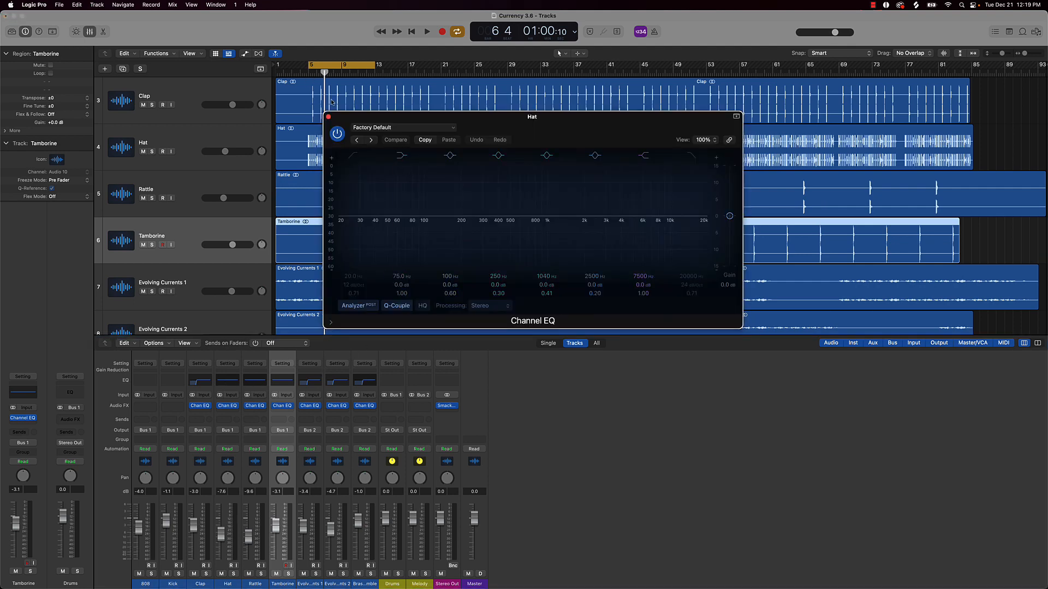
click(354, 154)
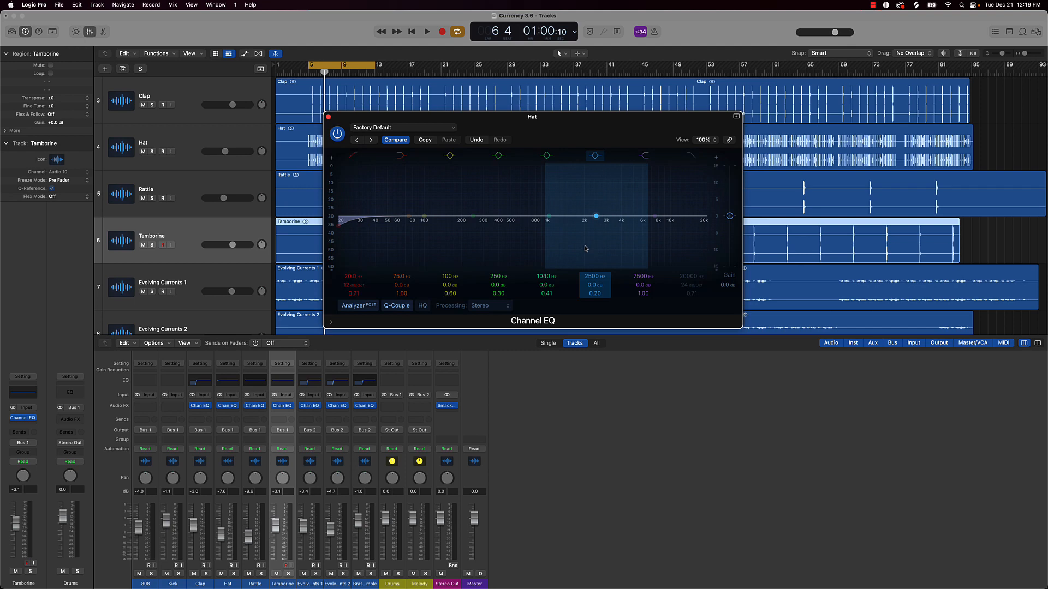
click(355, 156)
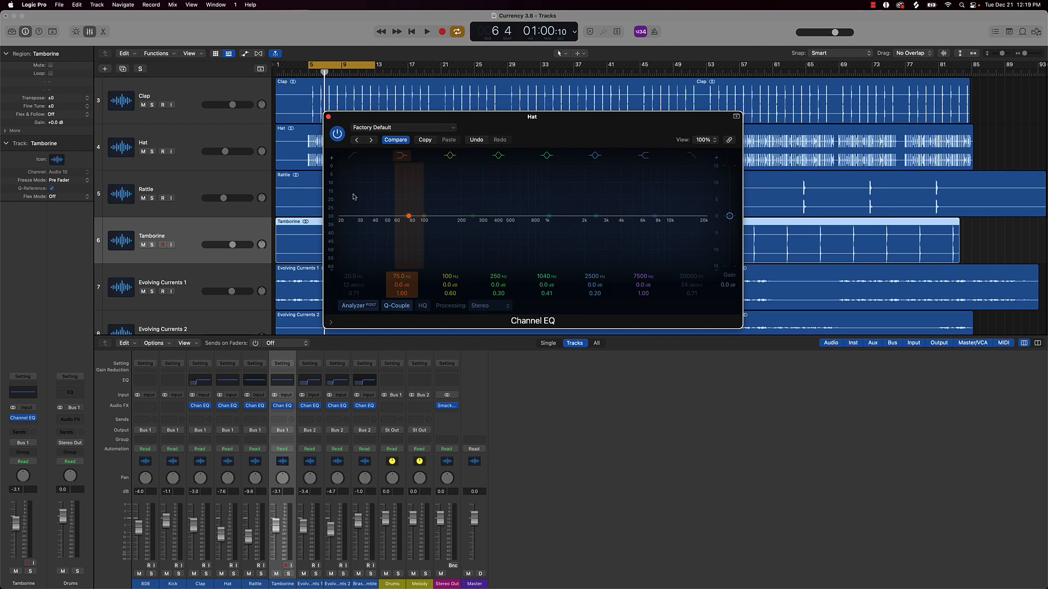
click(355, 156)
drag(361, 285, 348, 274)
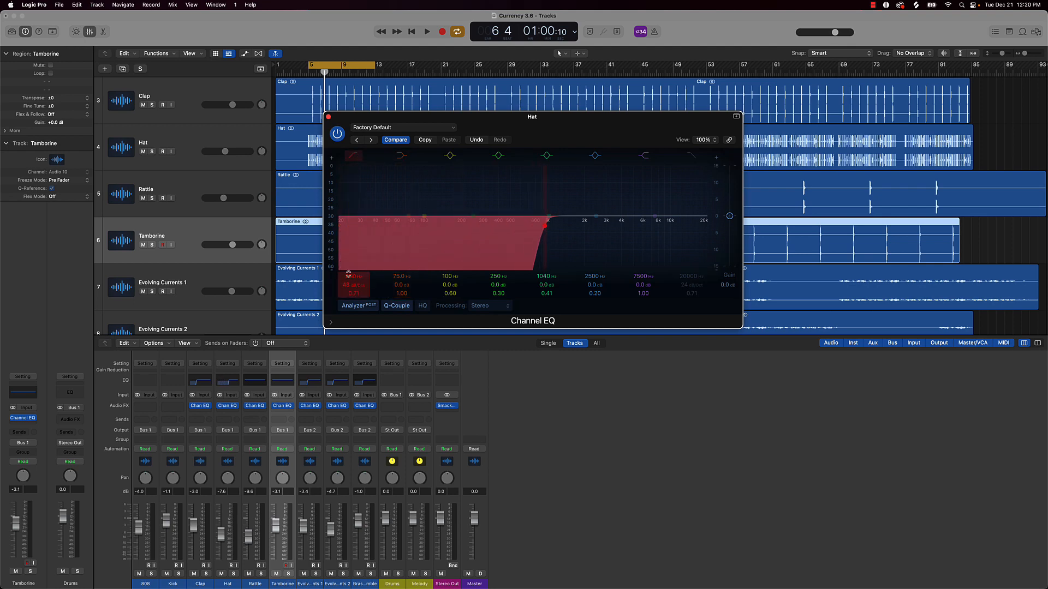
- Enable a low cut with a 48 dB/octave slope on the Rattle's Channel EQ and close the EQ
click(265, 383)
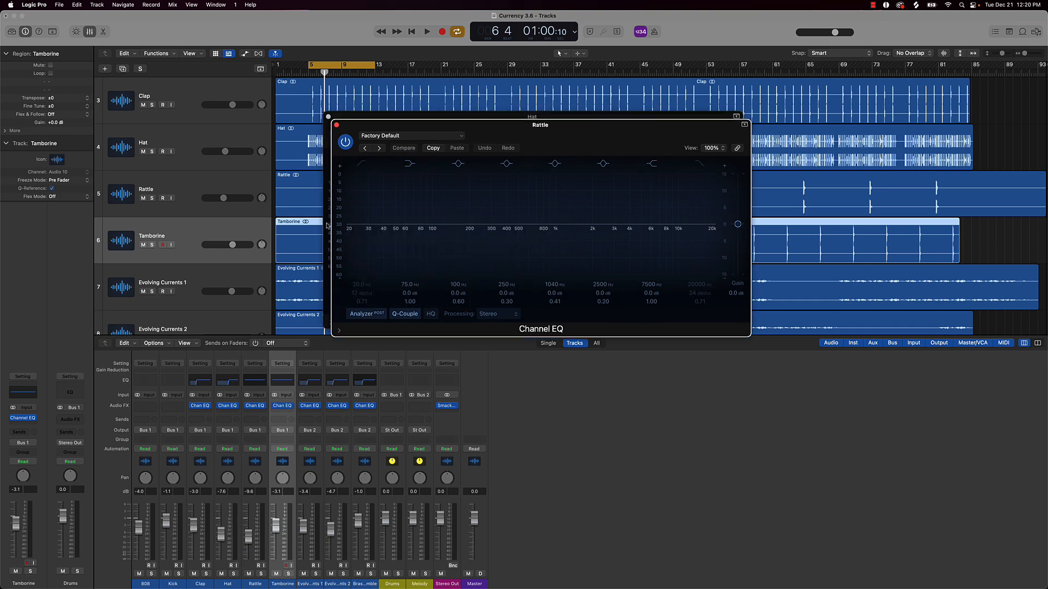
click(361, 163)
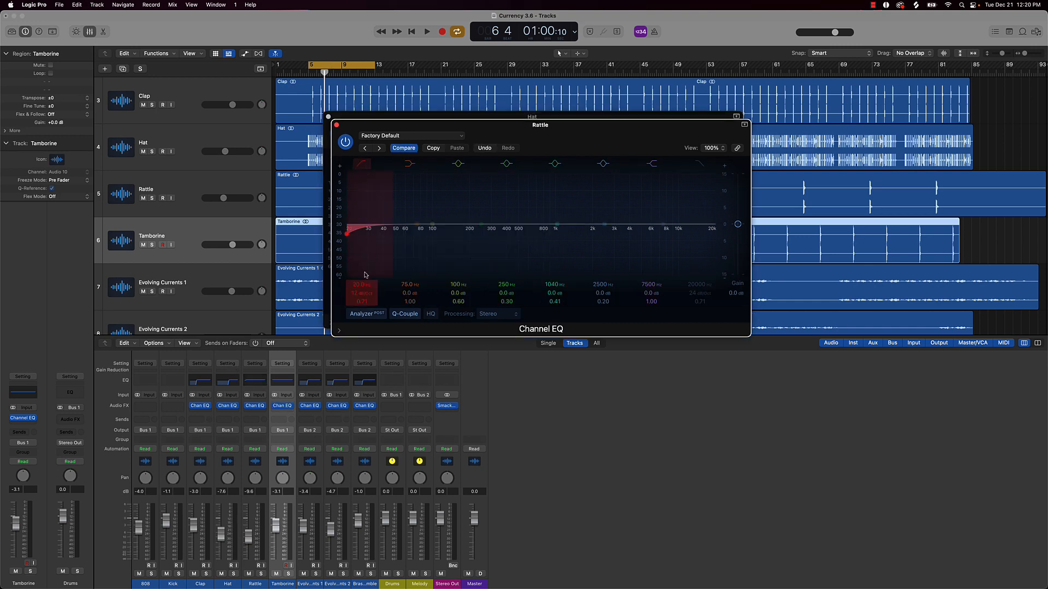
drag(361, 293, 361, 276)
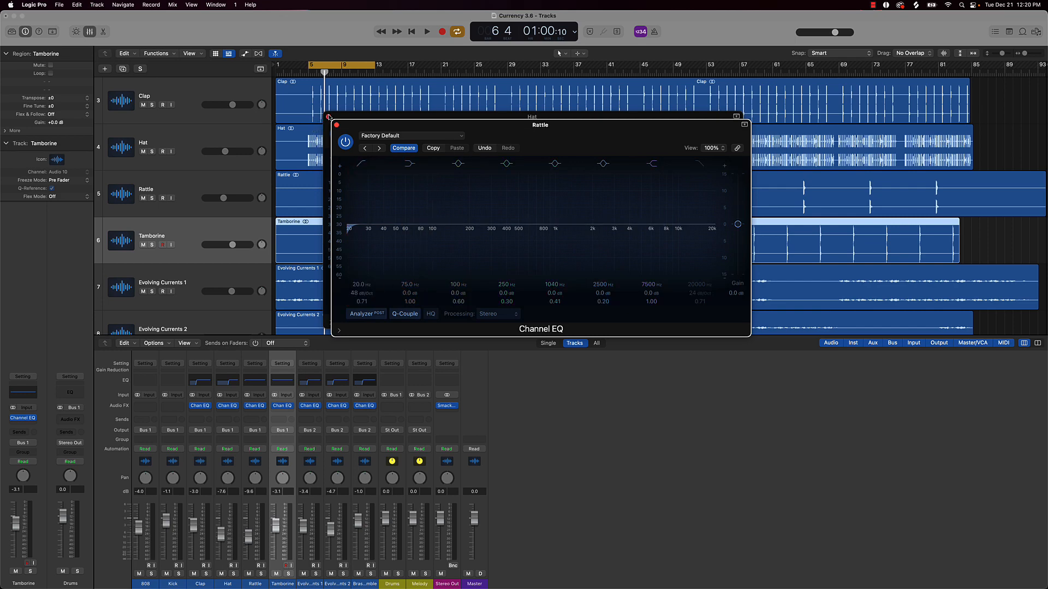
drag(362, 130, 528, 109)
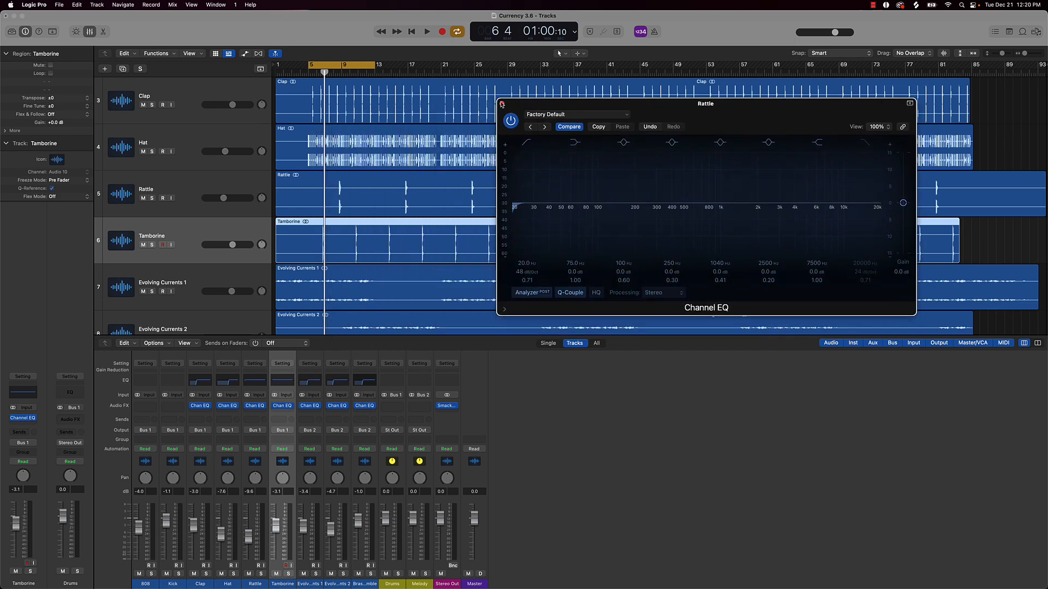
click(502, 104)
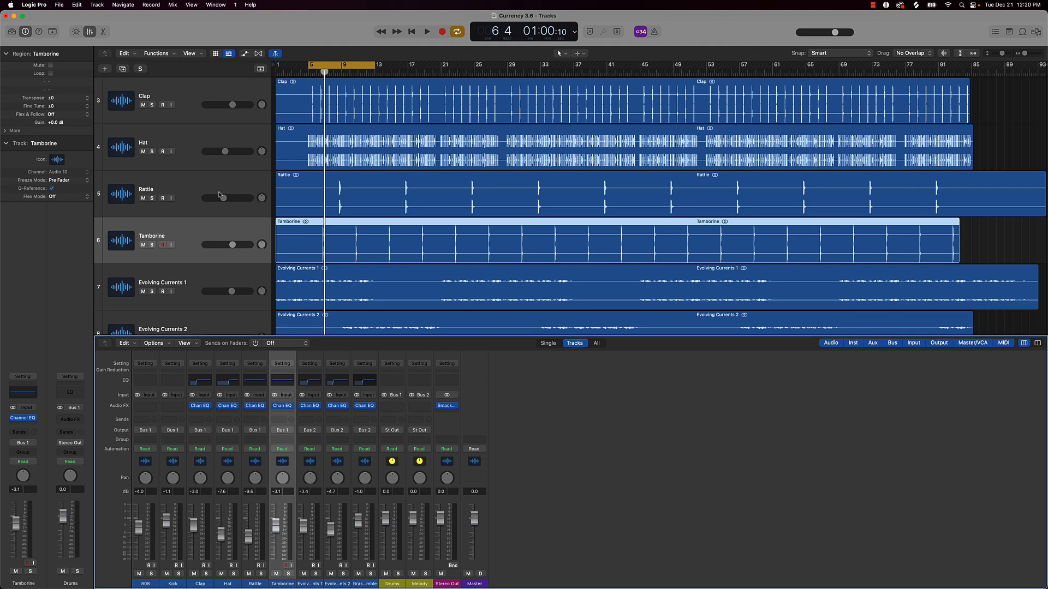
- Check the Rattle's spectrum during playback, set its Channel EQ low cut to about 595 Hz and close the EQ
click(267, 195)
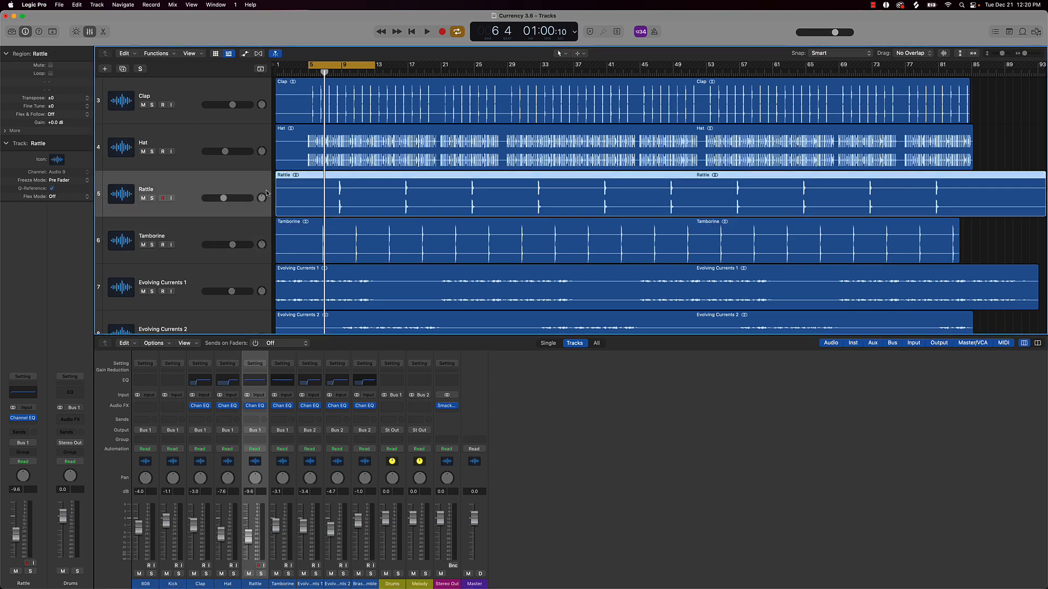
click(248, 386)
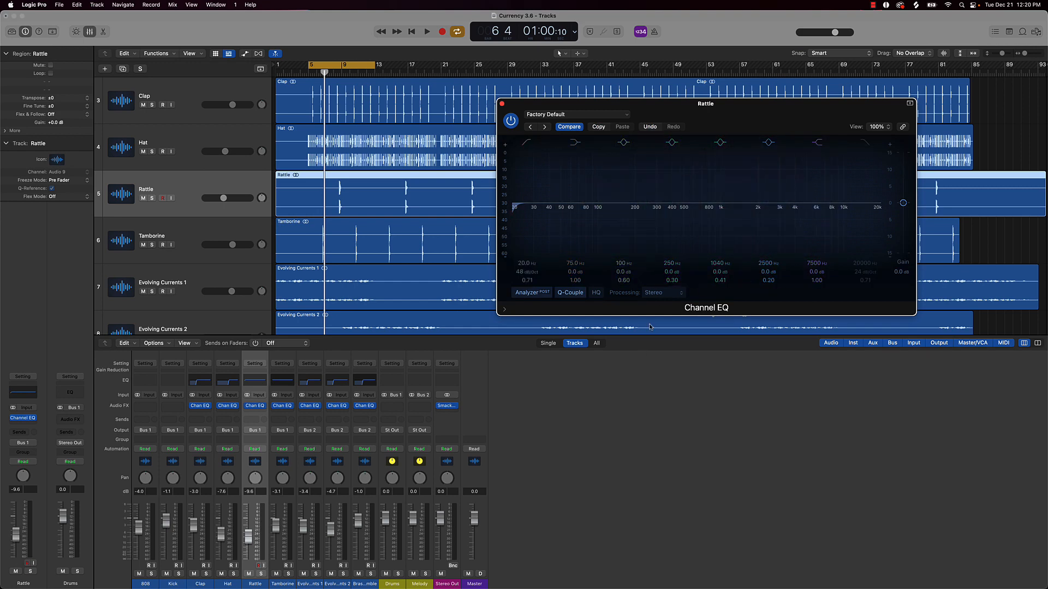
key(space)
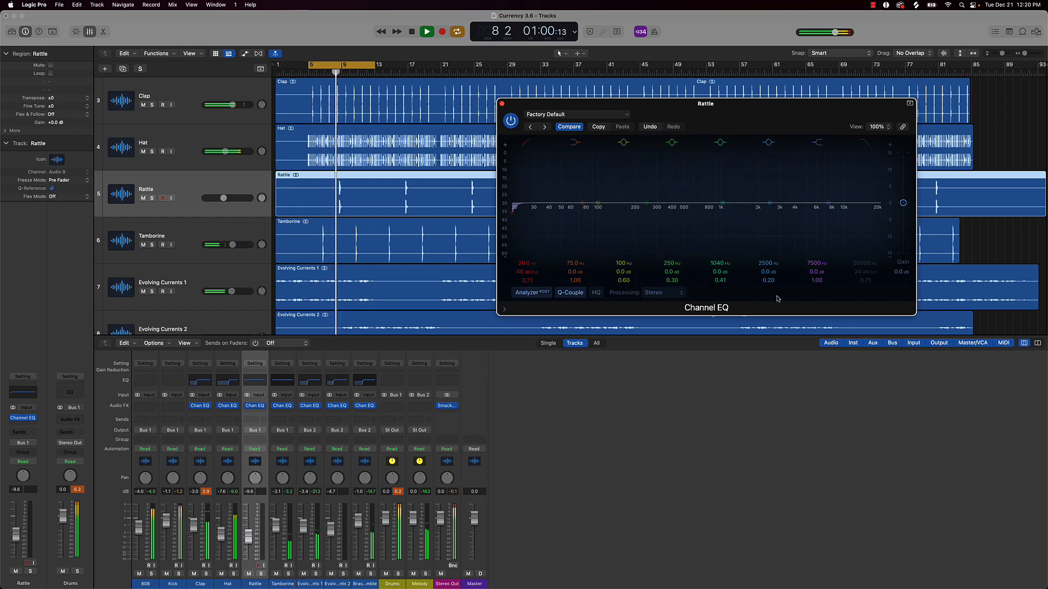
key(space)
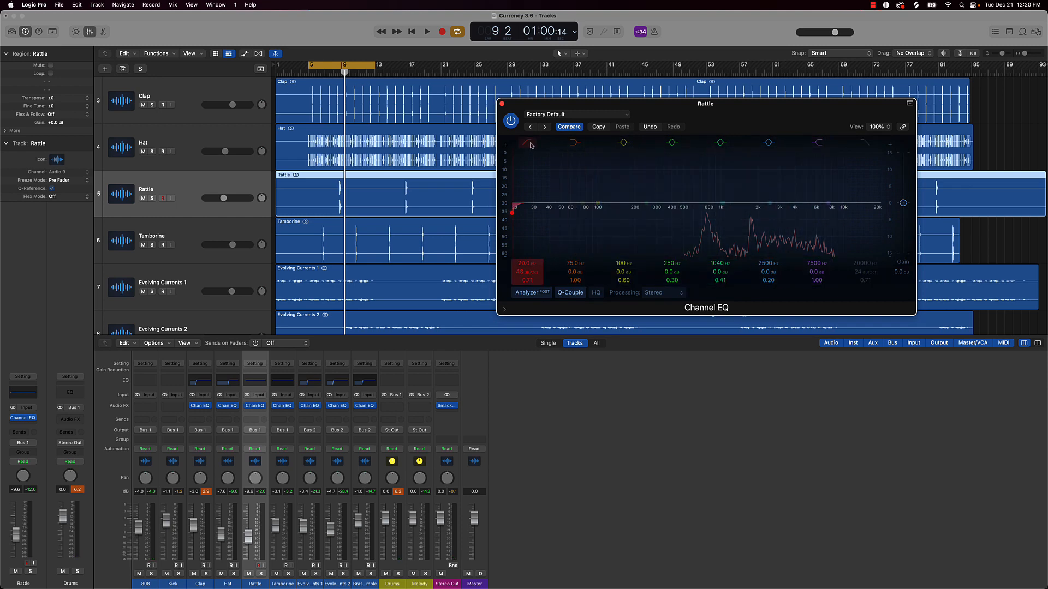
drag(528, 254, 687, 255)
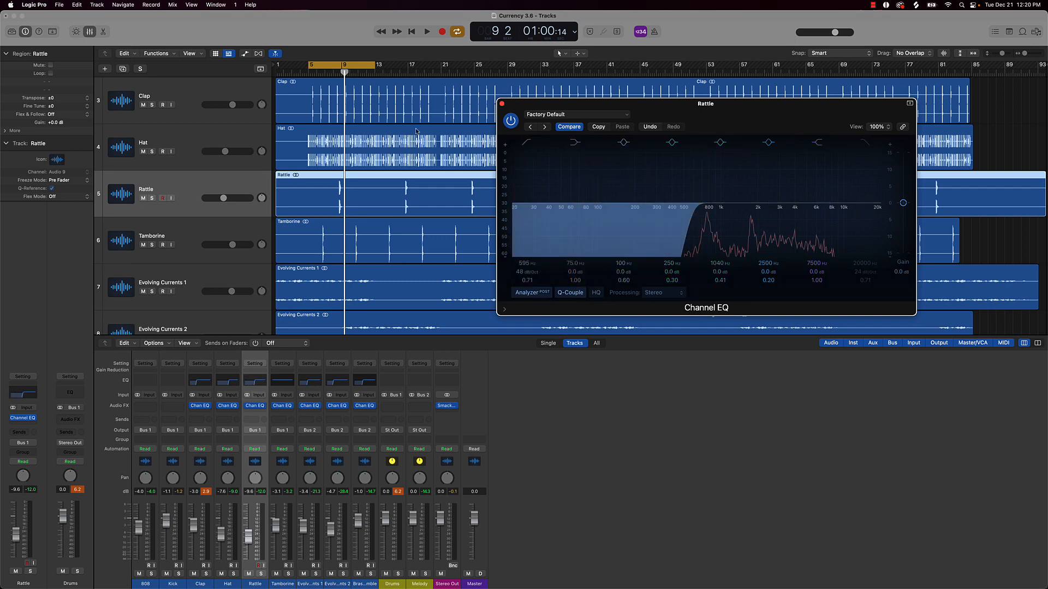
click(501, 103)
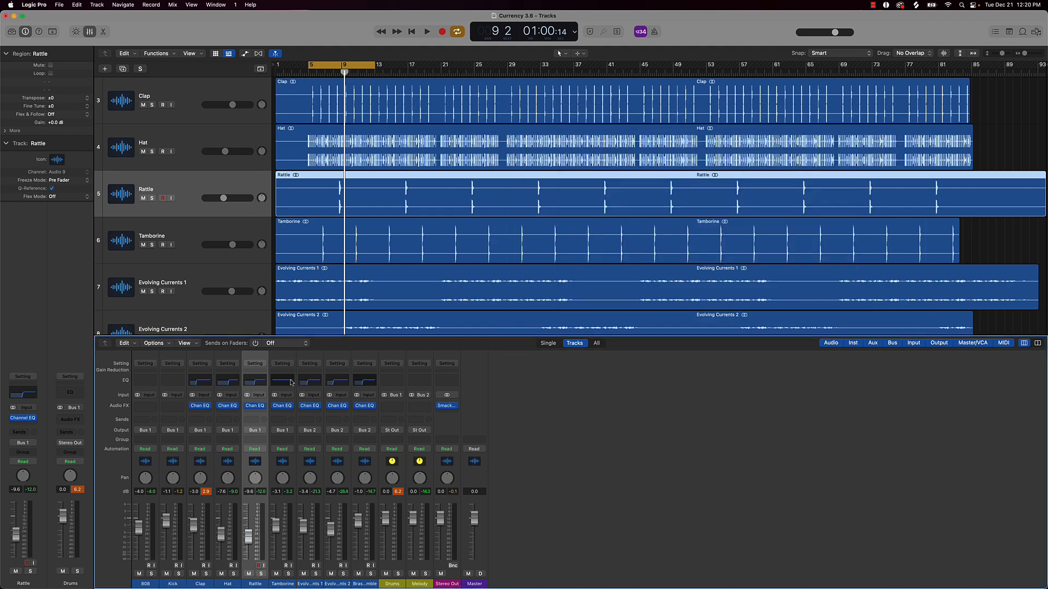
- Enable a 48 dB/octave low cut at about 430 Hz on the Tamborine's Channel EQ, close it and deselect the regions
click(291, 382)
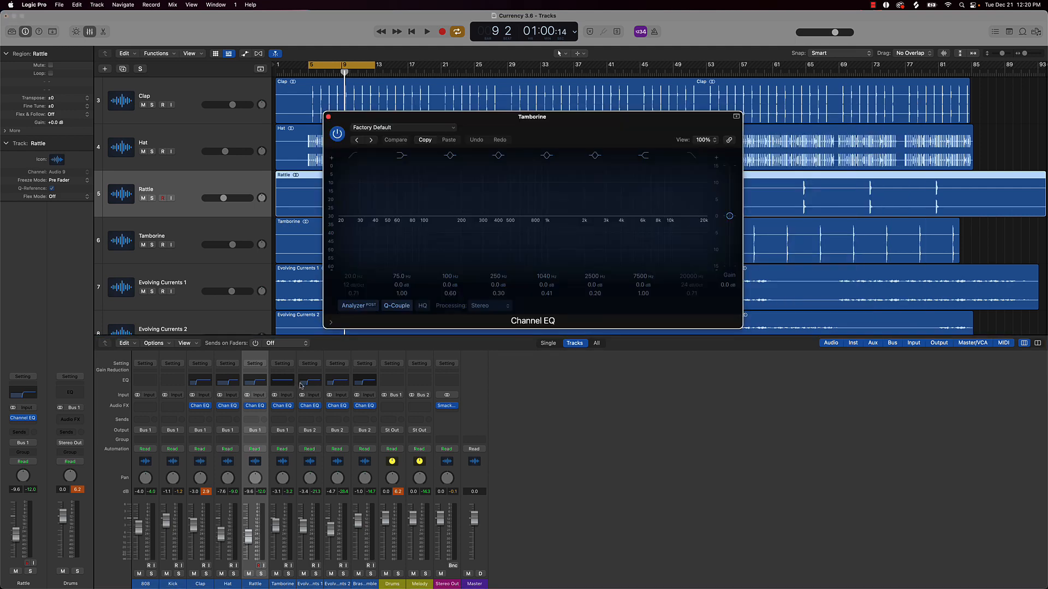
click(353, 156)
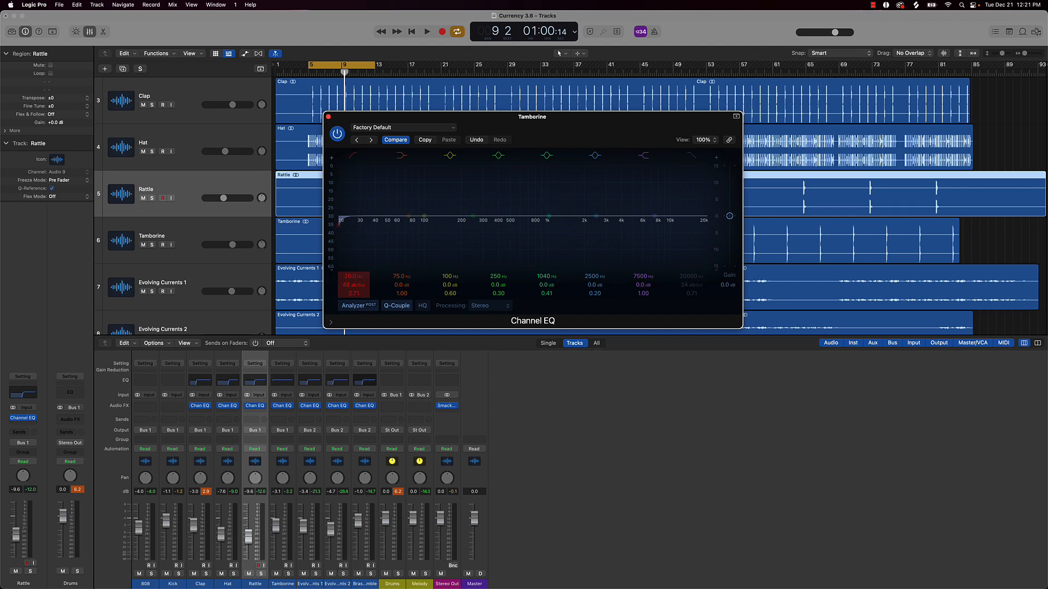
drag(339, 224, 503, 224)
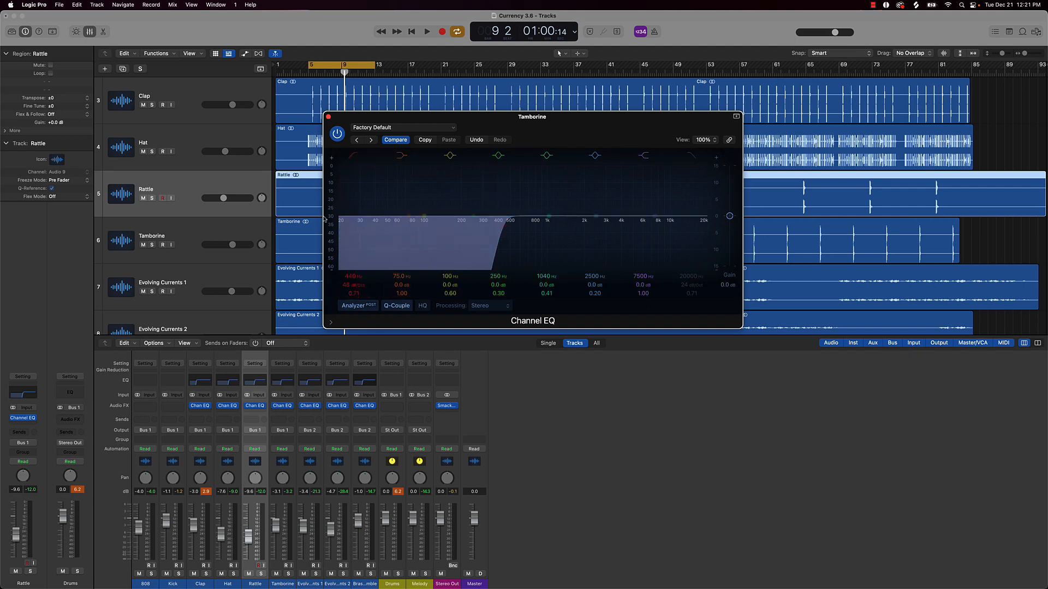
click(328, 116)
click(1032, 141)
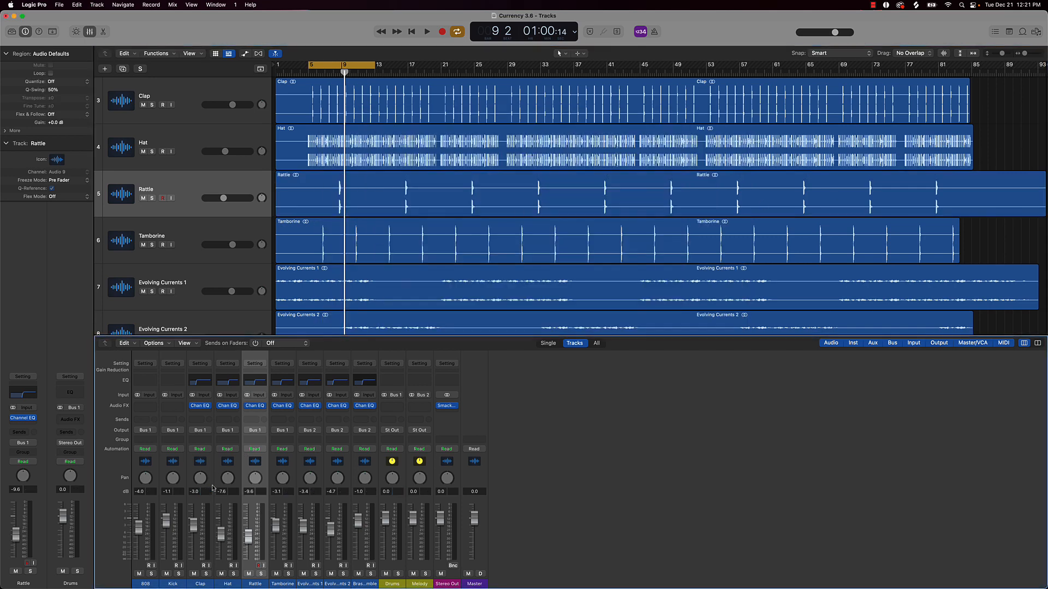
- Listen to the loop, and add a Channel EQ to the Kick with a 48 dB/octave low cut at about 25 Hz
key(space)
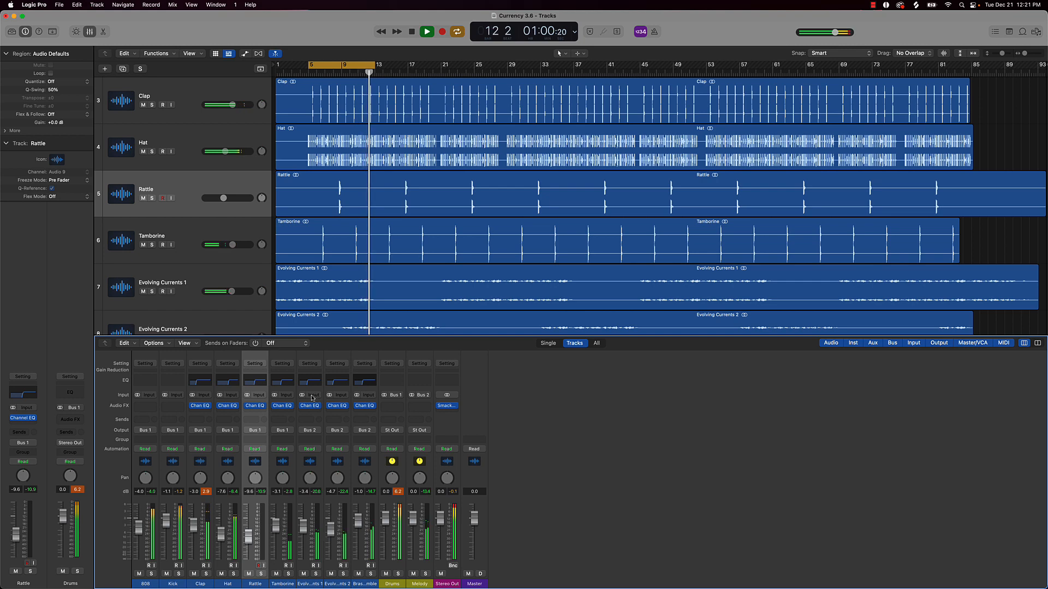
key(space)
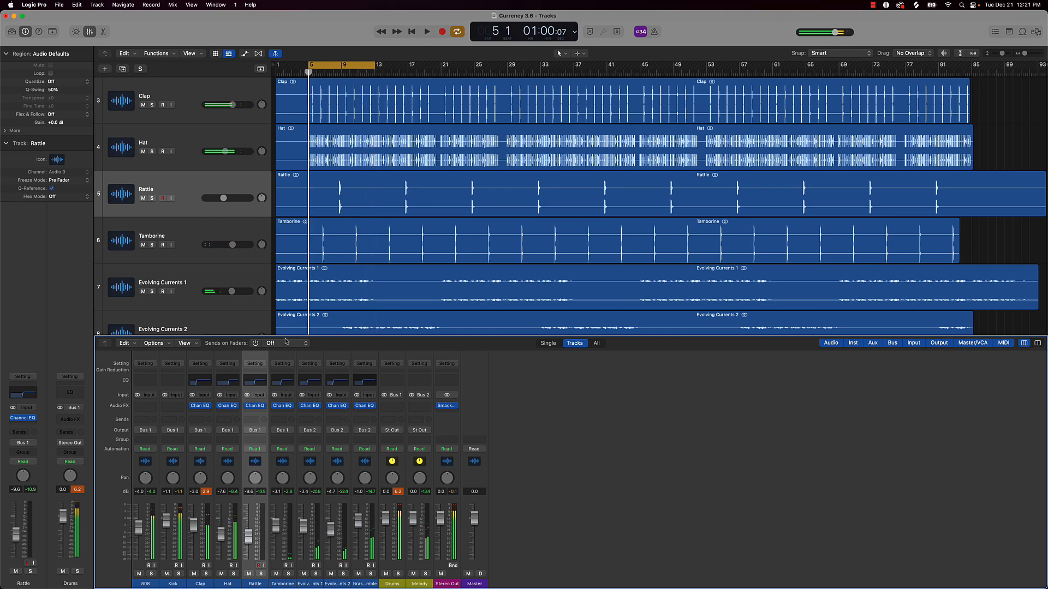
click(168, 383)
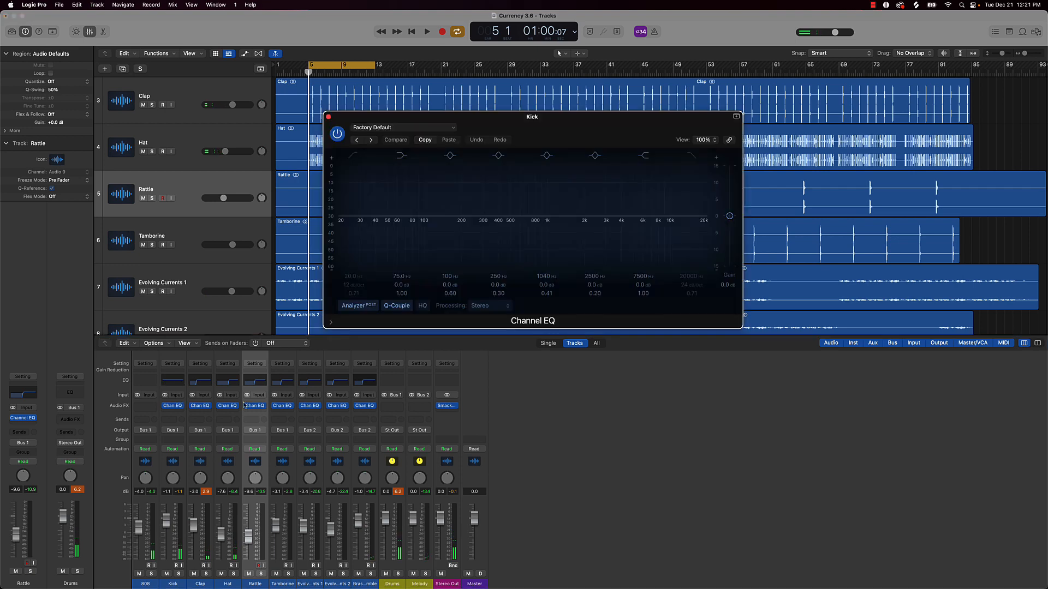
click(352, 156)
drag(353, 285, 348, 273)
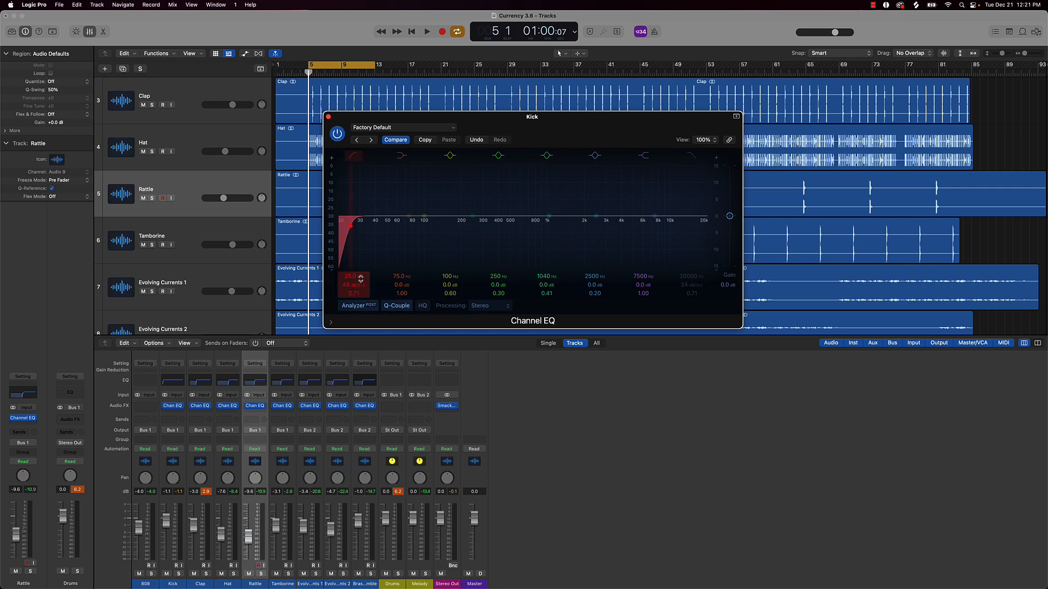
click(328, 117)
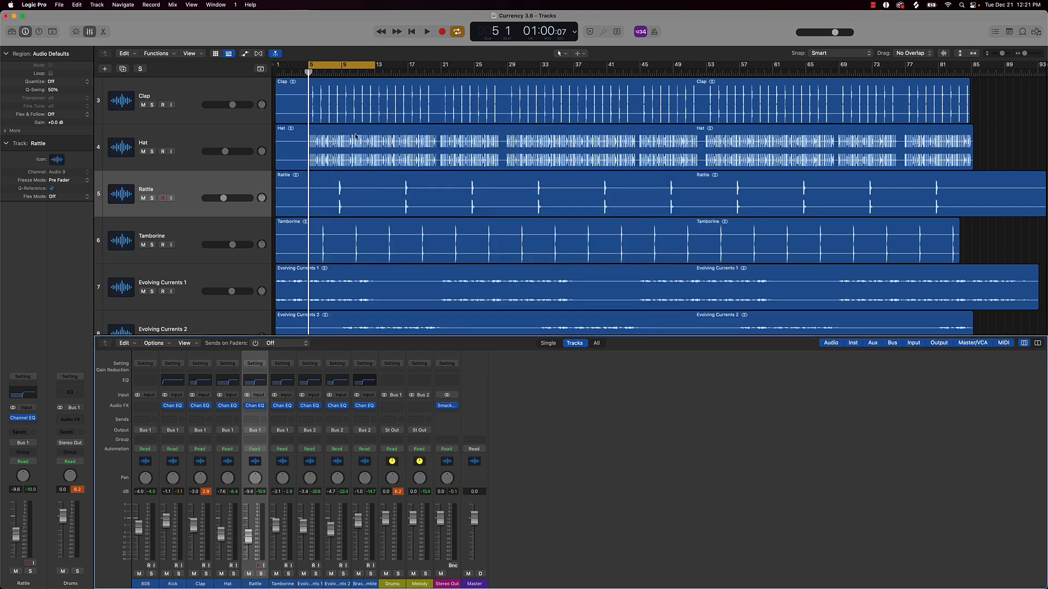
- During playback, pan Hat to -10, Rattle to -11 and Tamborine to +13, and set their levels to -6.0, -10.4 and -3.8 dB
key(space)
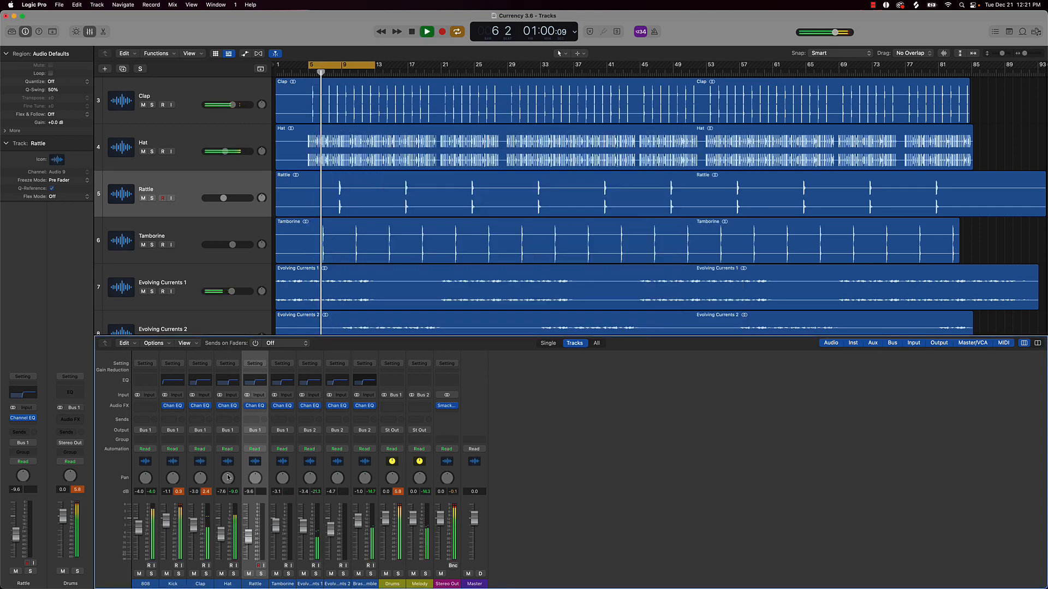
key(space)
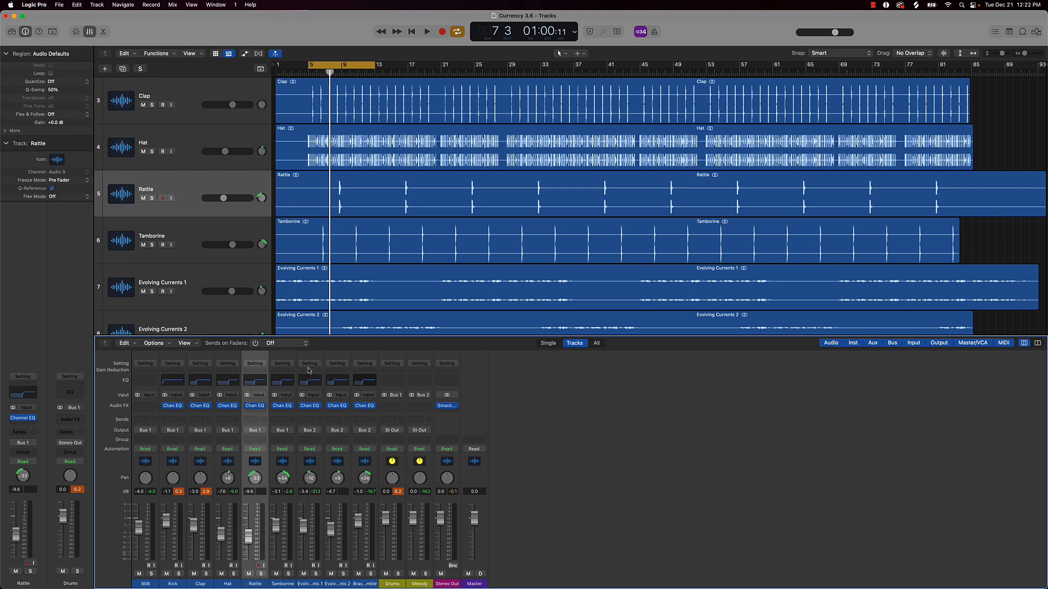
key(space)
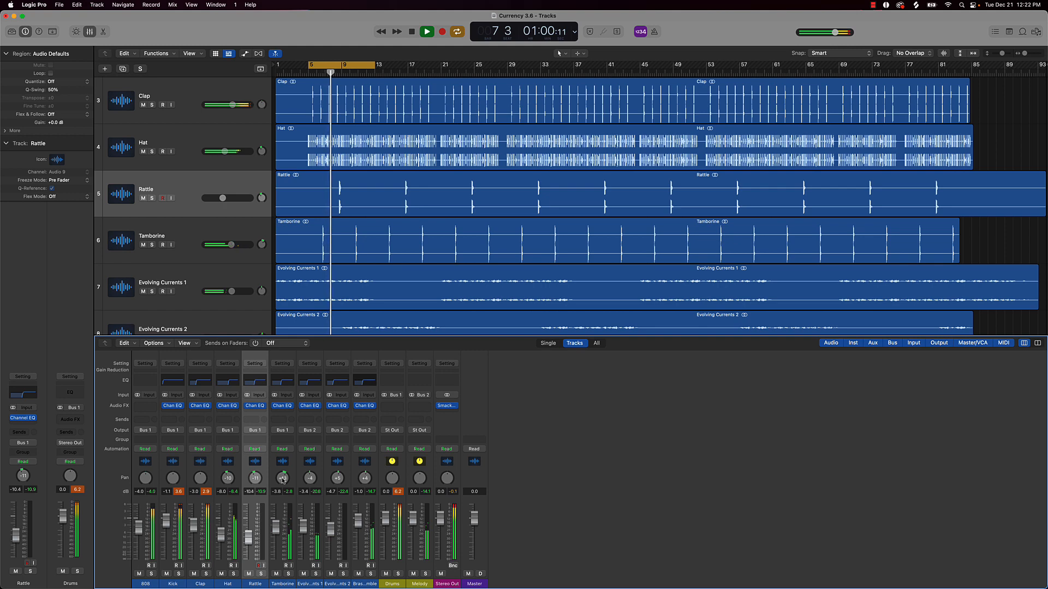
key(space)
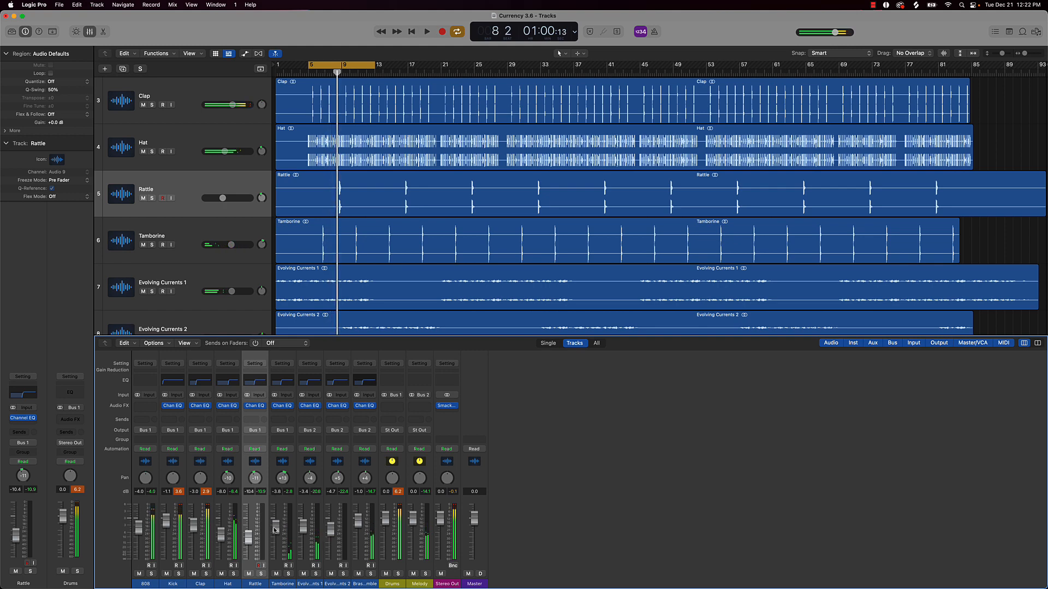
- Add a Bus 3 send to the Rattle and Tamborine channels and rename the bus's aux channel Reverb
drag(282, 568, 258, 564)
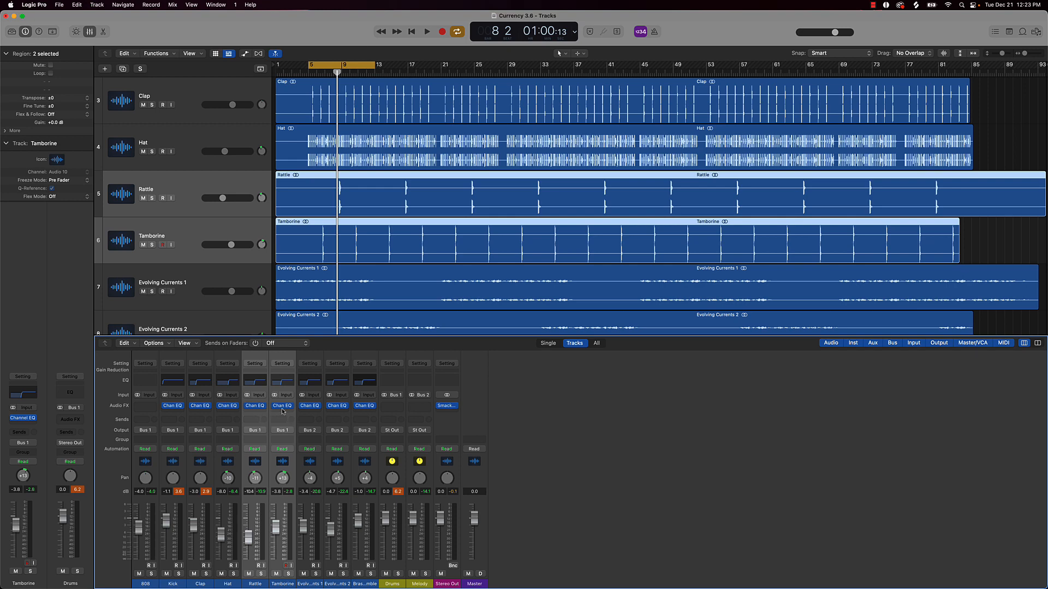
click(255, 420)
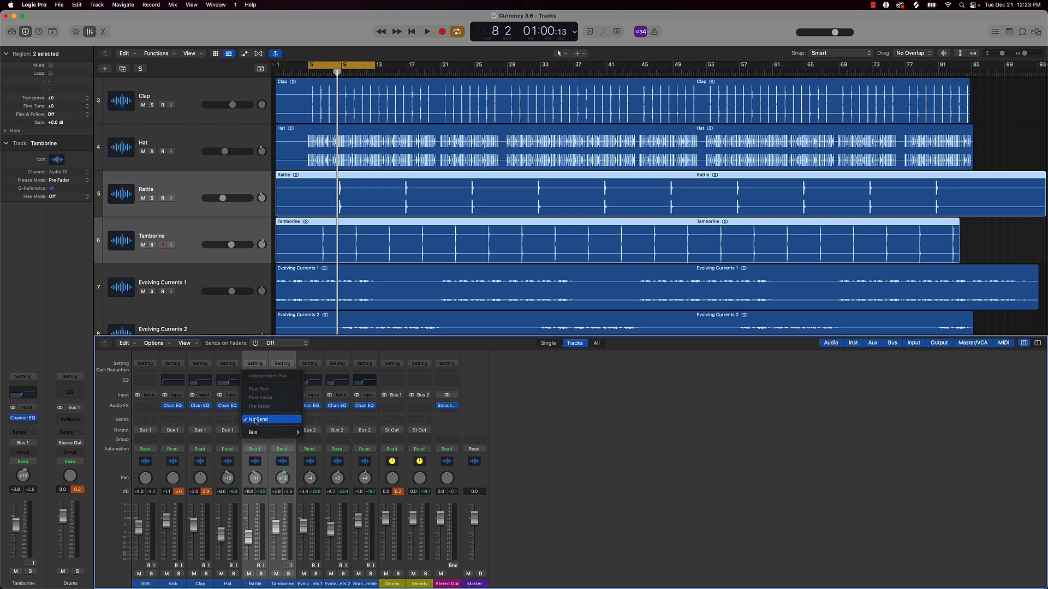
mouse_move(261, 434)
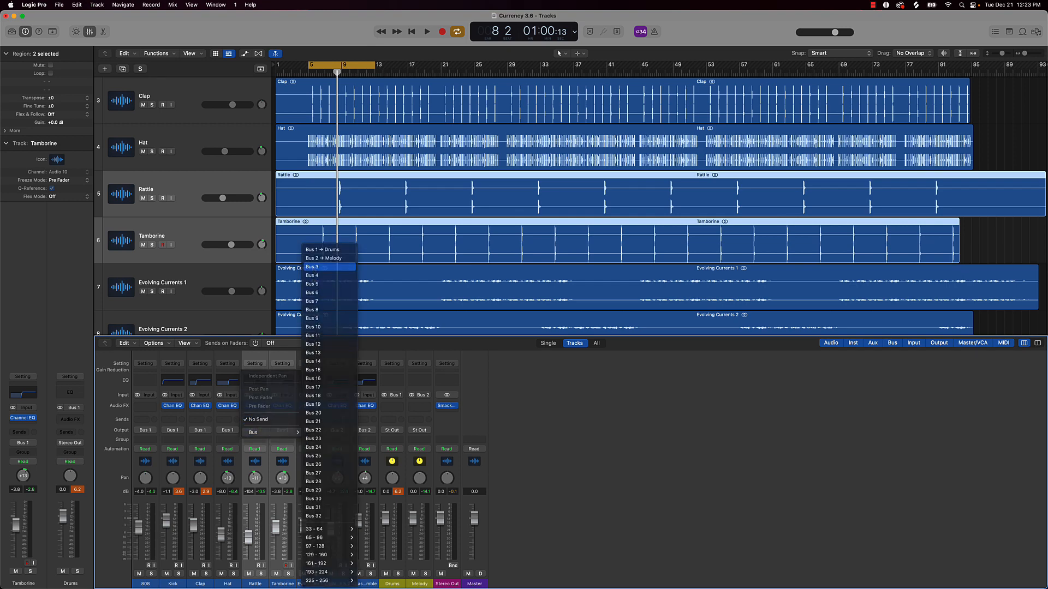
click(313, 268)
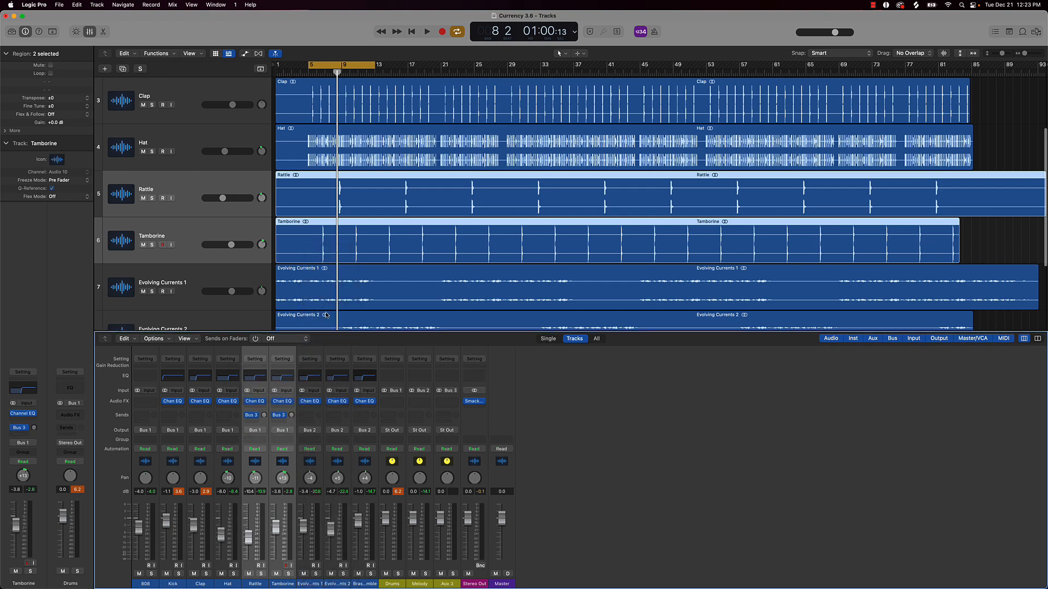
click(448, 583)
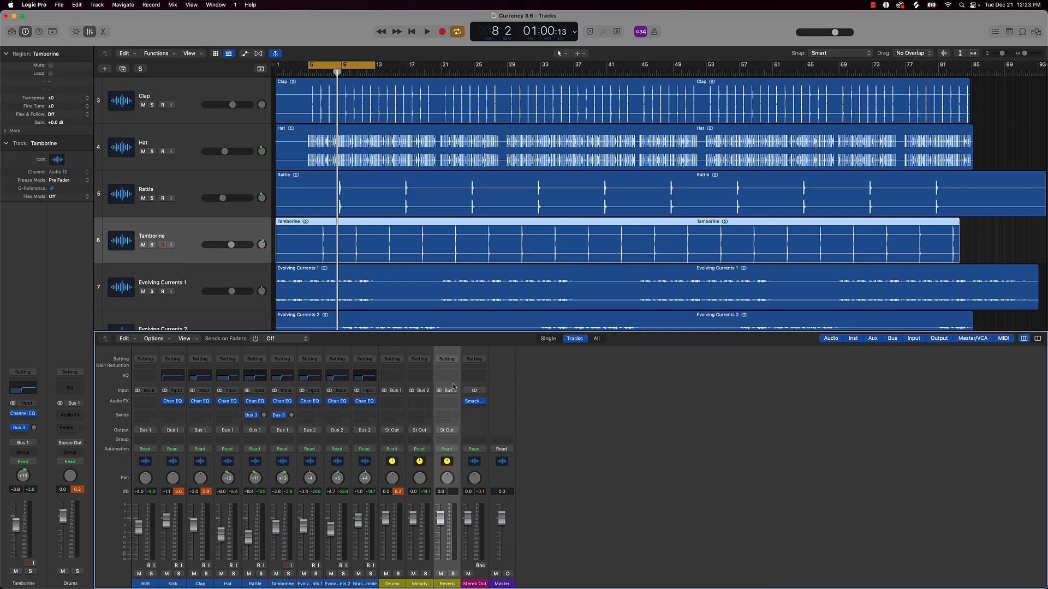
- Insert ValhallaRoom on the Reverb channel, set Depth to 45 % and High Cut to about 7790 Hz, and close the plug-in
click(445, 401)
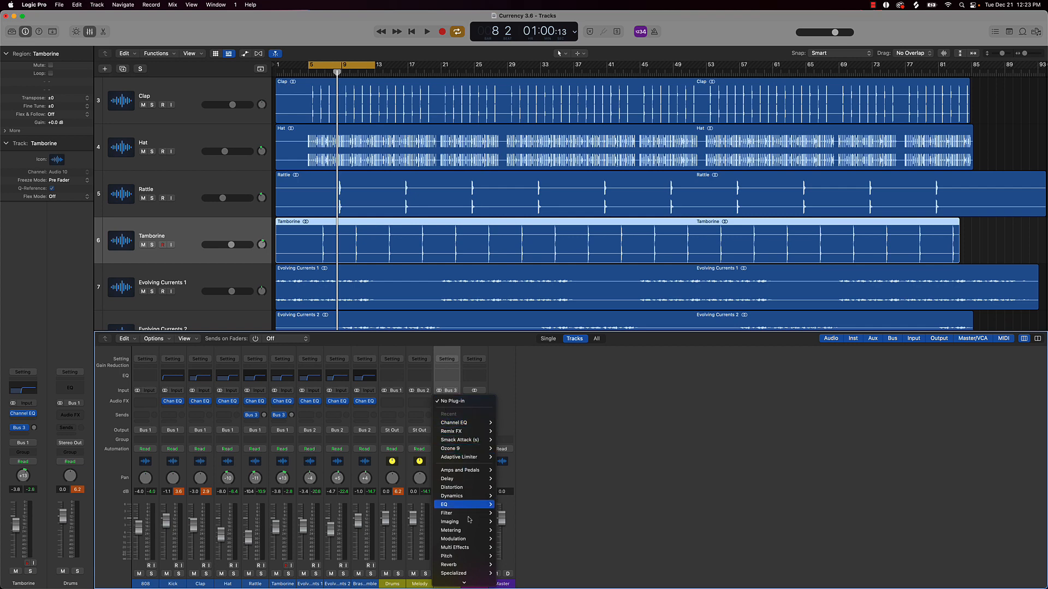
mouse_move(464, 581)
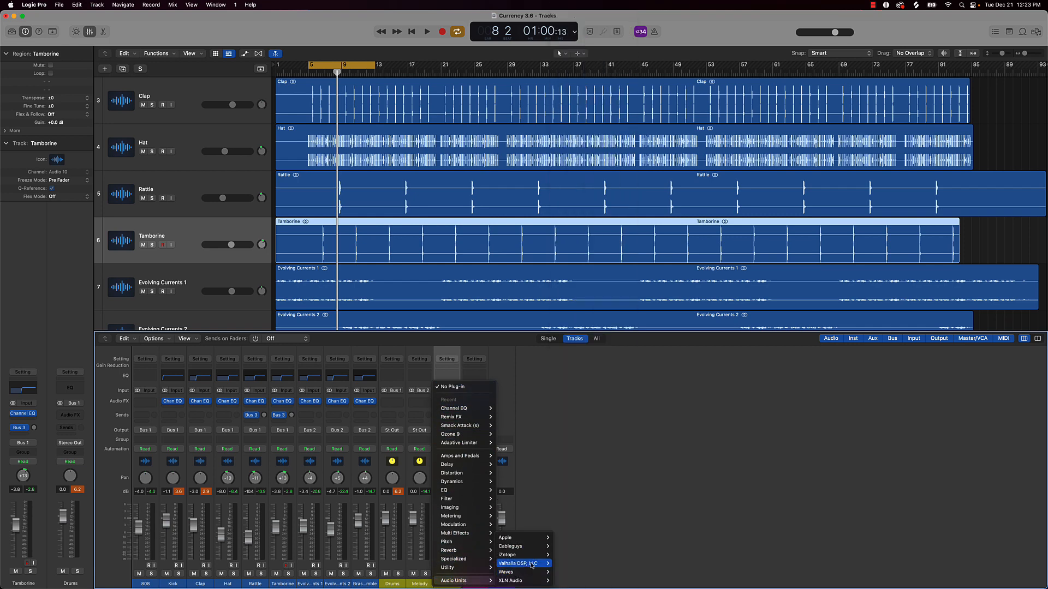
click(605, 564)
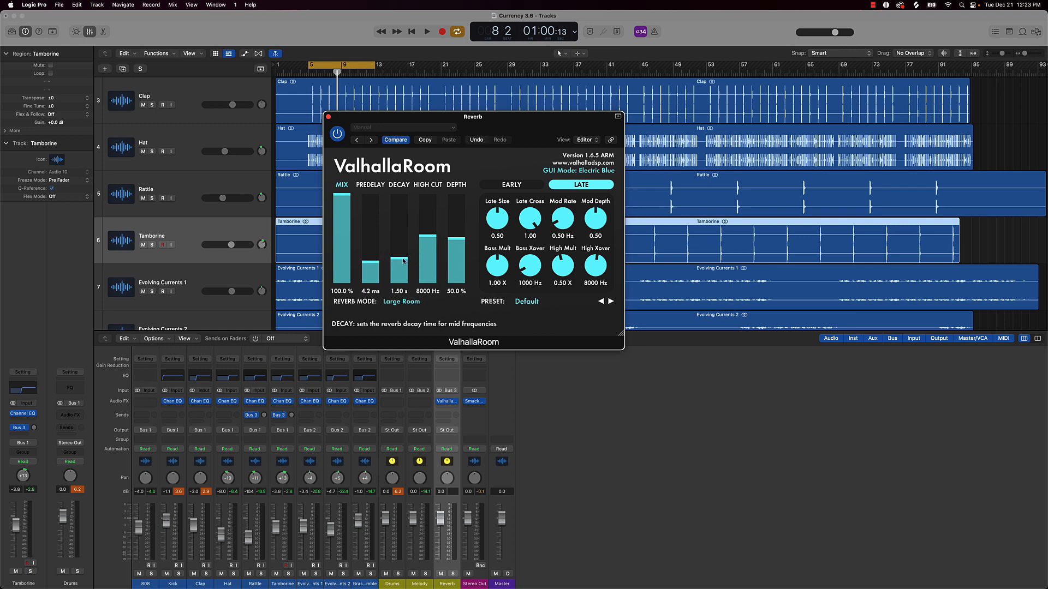
click(453, 245)
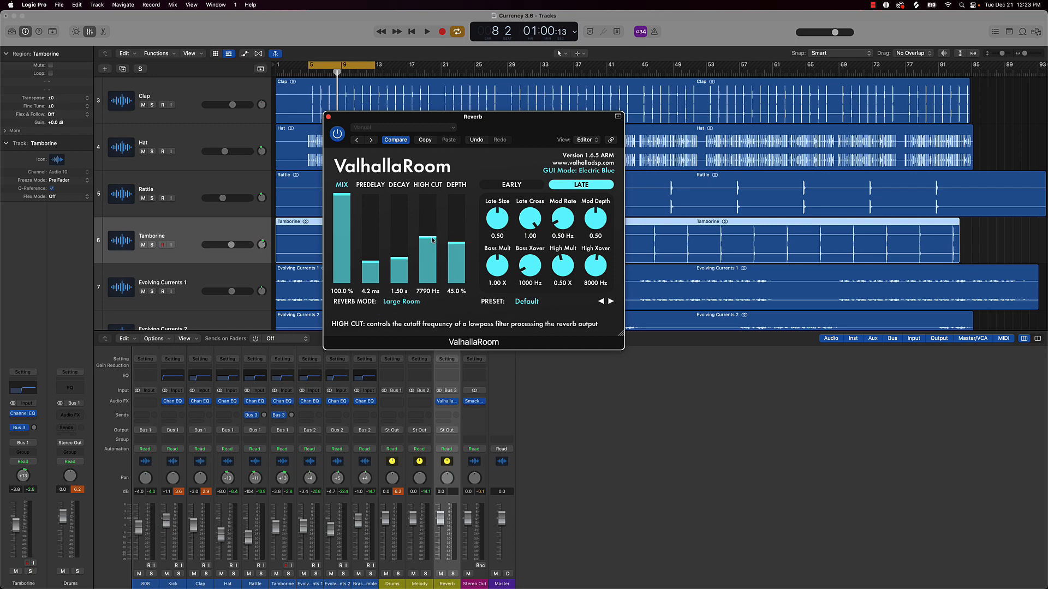
click(328, 117)
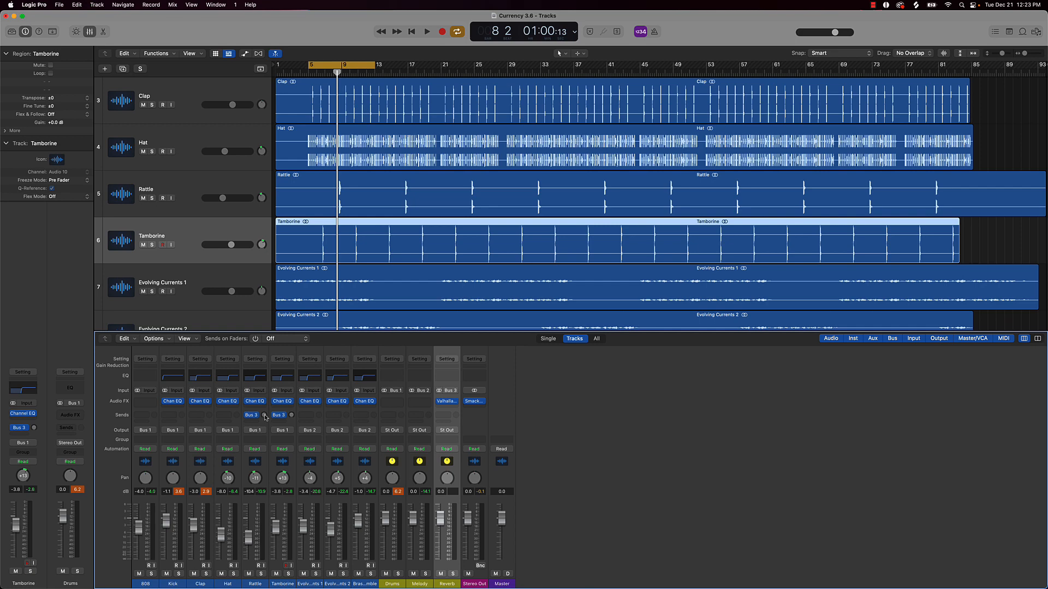
- During playback, raise the Bus 3 send levels on the Rattle and Tamborine channels, and readjust the Rattle send by ear
key(space)
drag(265, 416, 261, 379)
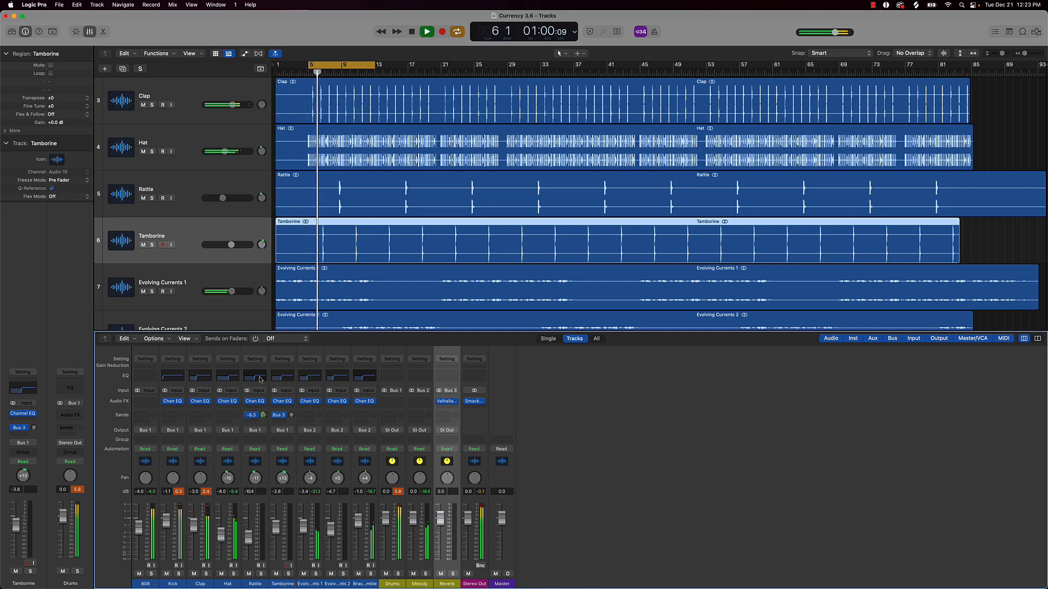
drag(291, 415, 289, 382)
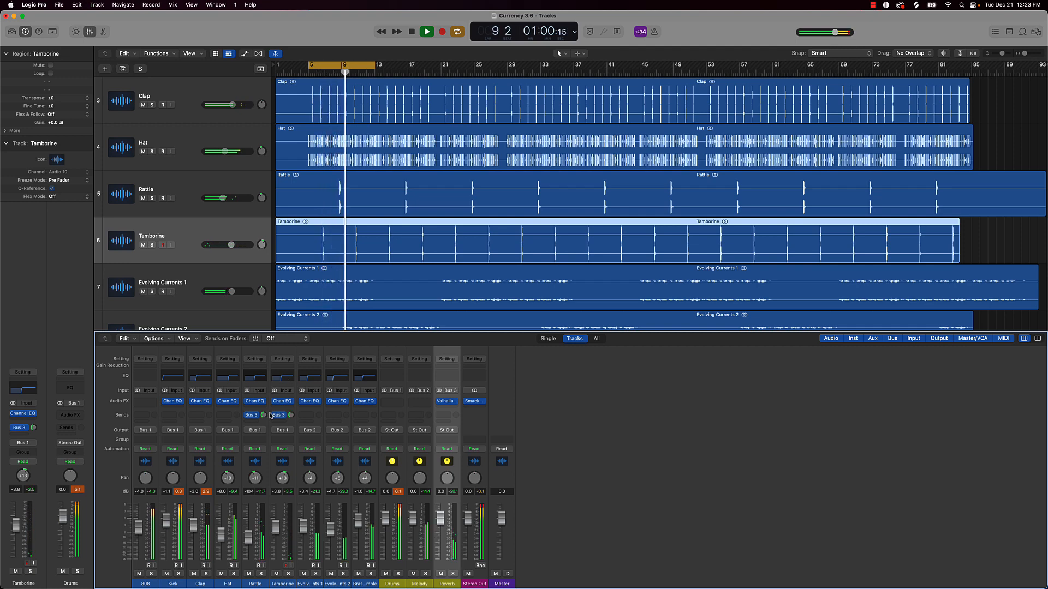
drag(263, 415, 265, 402)
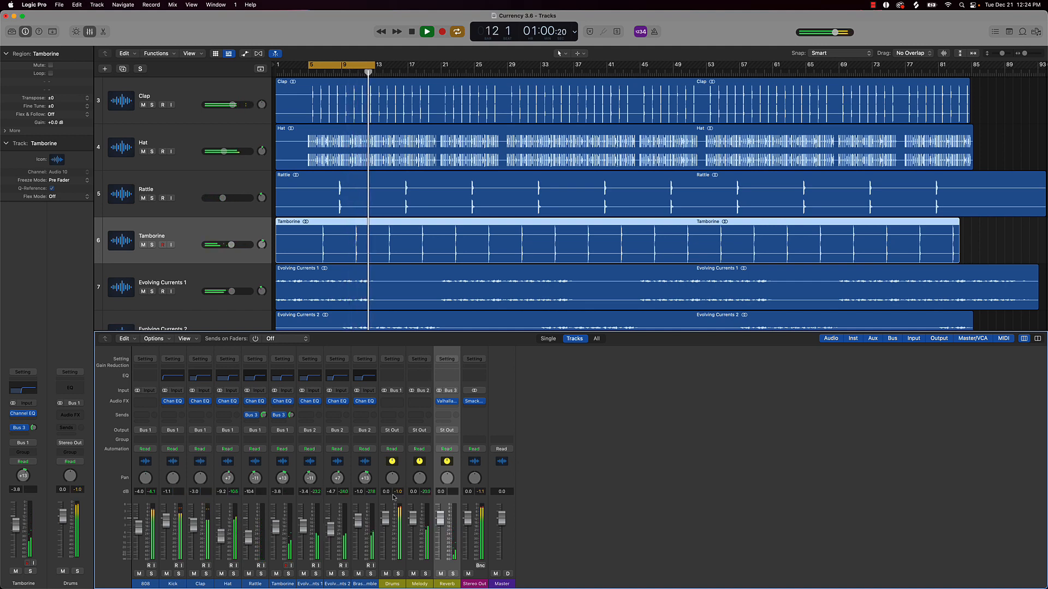
- Turn off the cycle range, clear the mixer's peak readings and play the arrangement from the beginning
key(space)
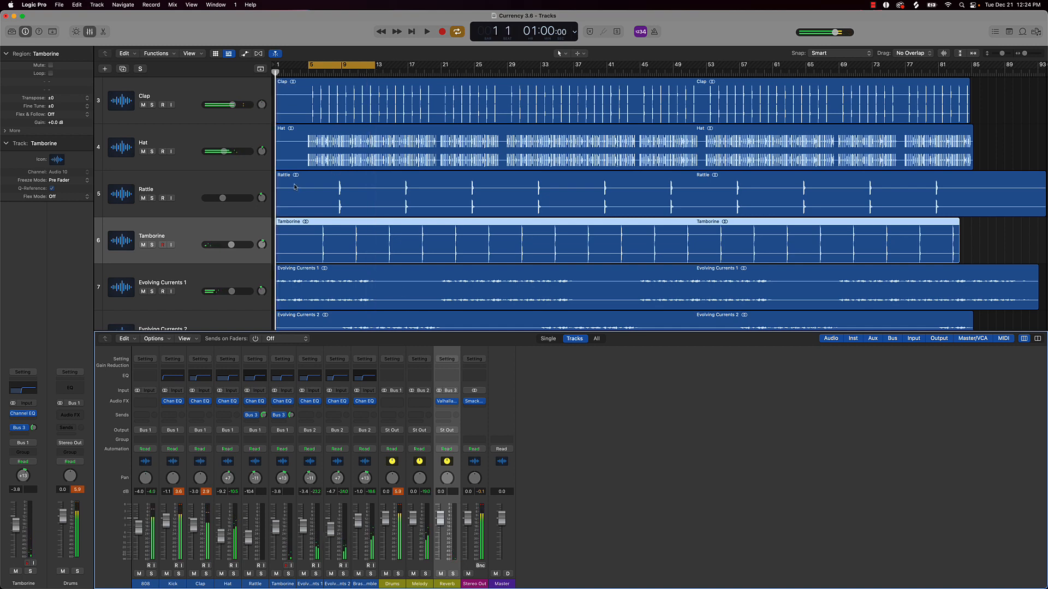
click(334, 66)
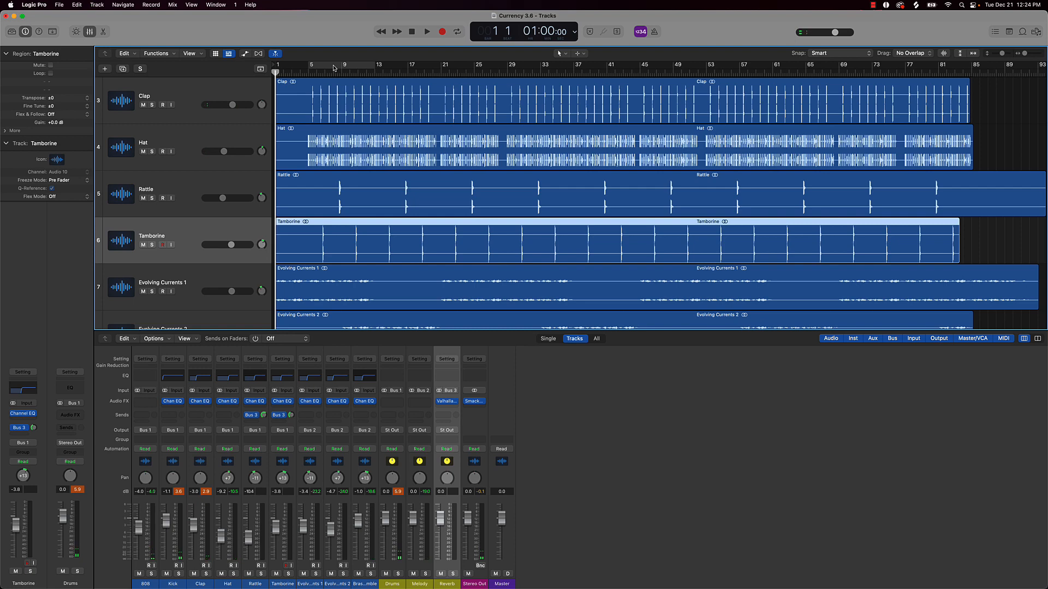
click(178, 495)
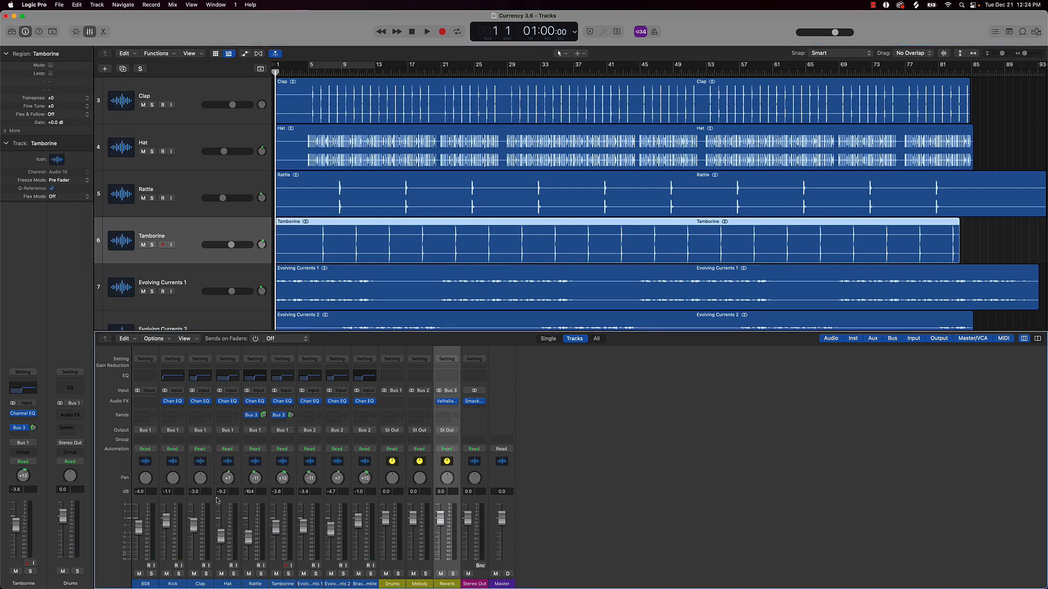
key(space)
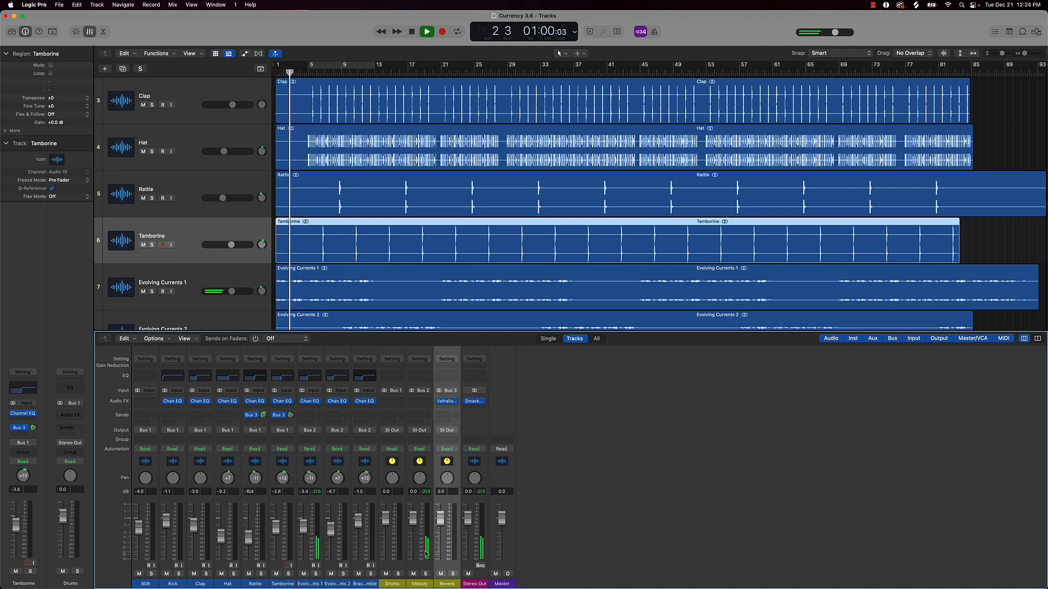
click(421, 402)
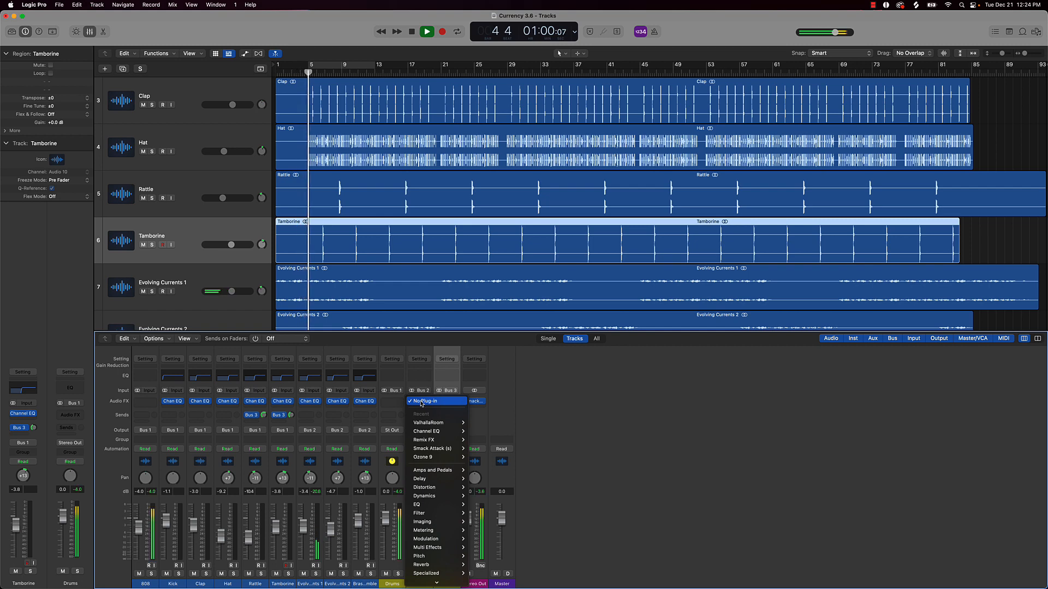
click(531, 411)
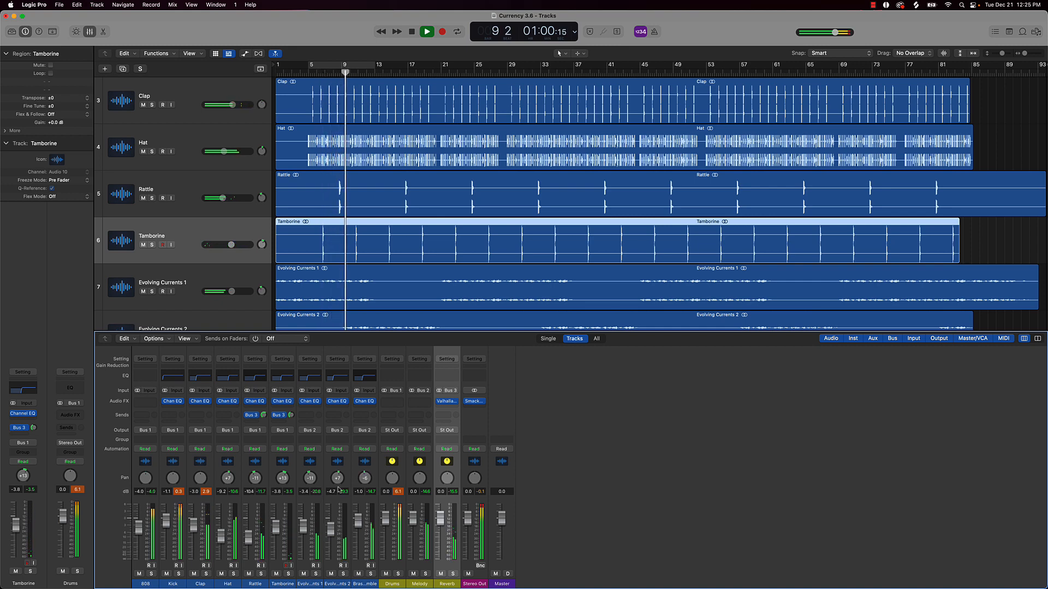
- During playback, pan Evolving Currents 2 to +14 and set the Clap and Hat levels to -3.4 and -9.6 dB
drag(334, 480, 334, 475)
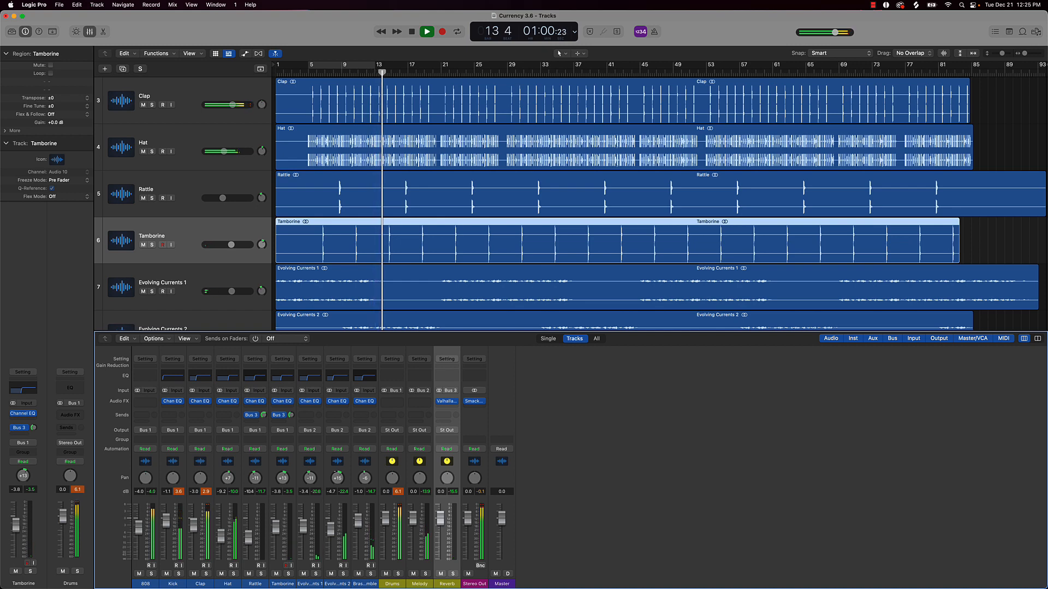
drag(334, 474, 334, 475)
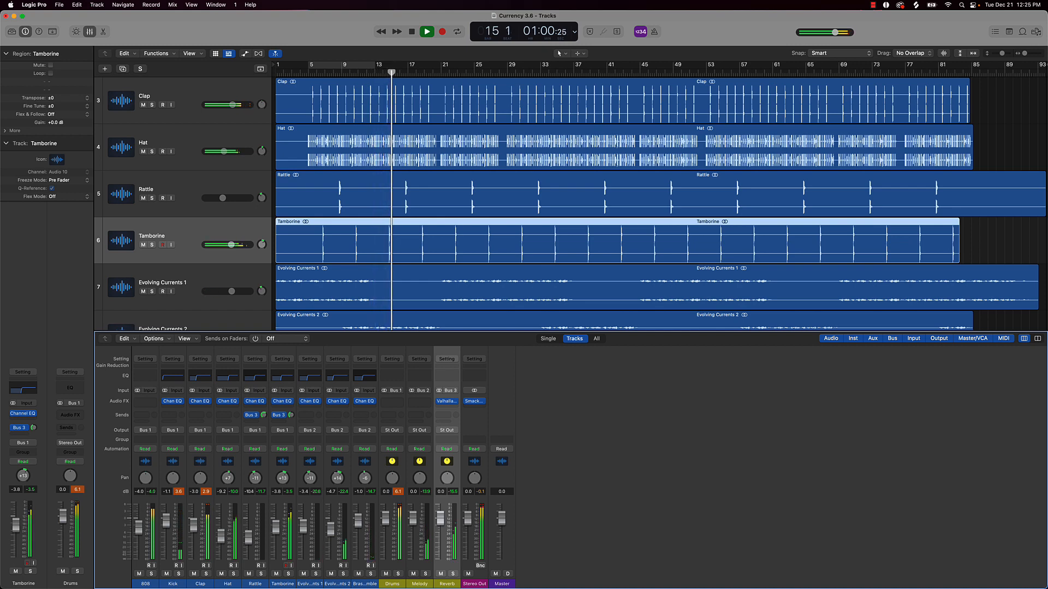
drag(192, 524, 193, 526)
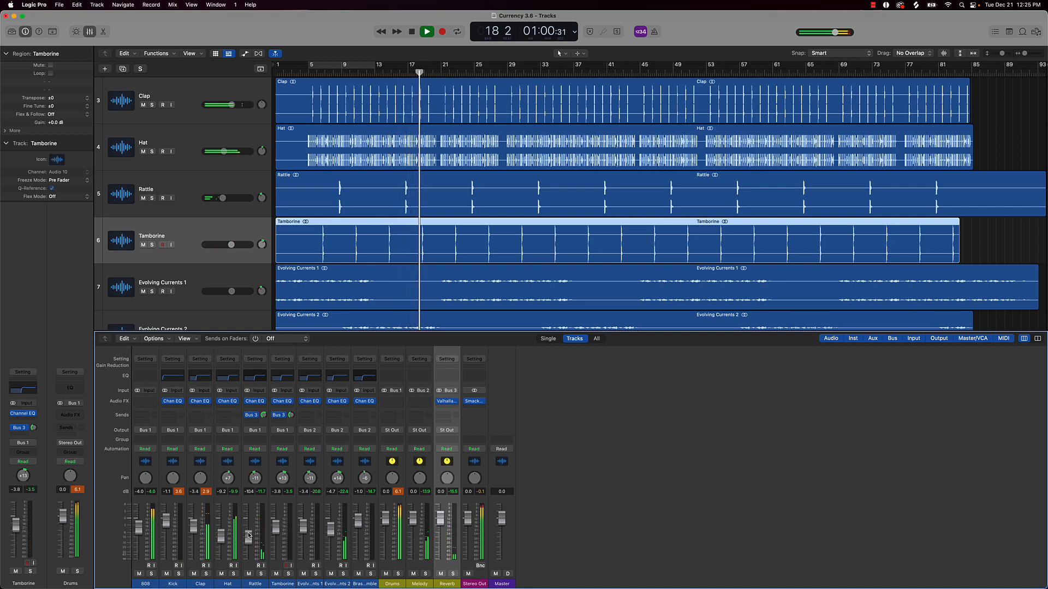
drag(221, 535, 221, 537)
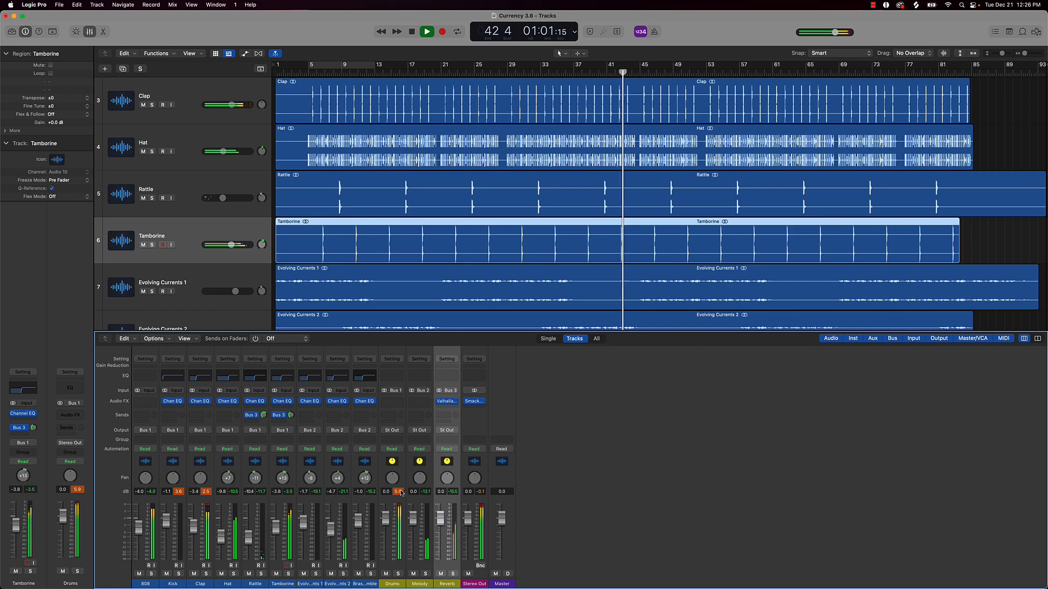
- Set the Evolving Currents 1, Evolving Currents 2 and Brassy Jazz Ensemble levels to 0.5, 0.6 and 0.5 dB during playback
scroll(311, 299, down, 5)
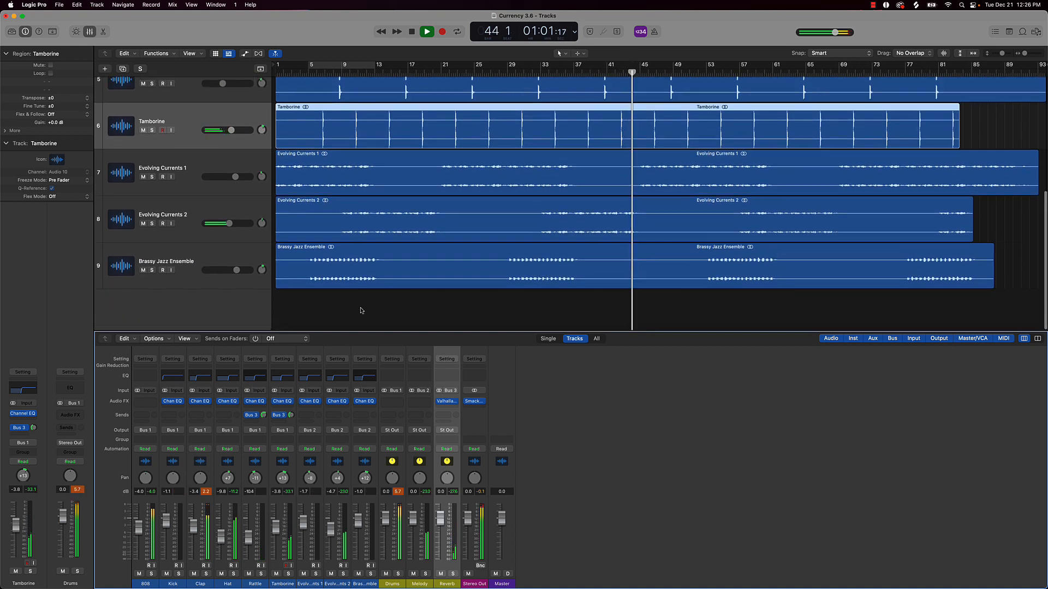
click(363, 307)
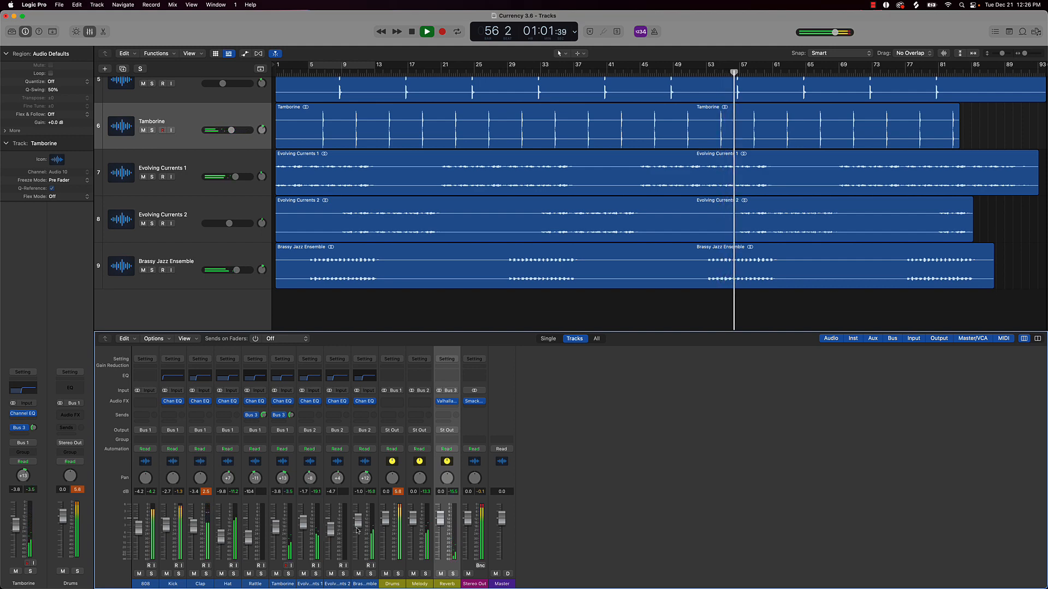
drag(358, 530, 357, 525)
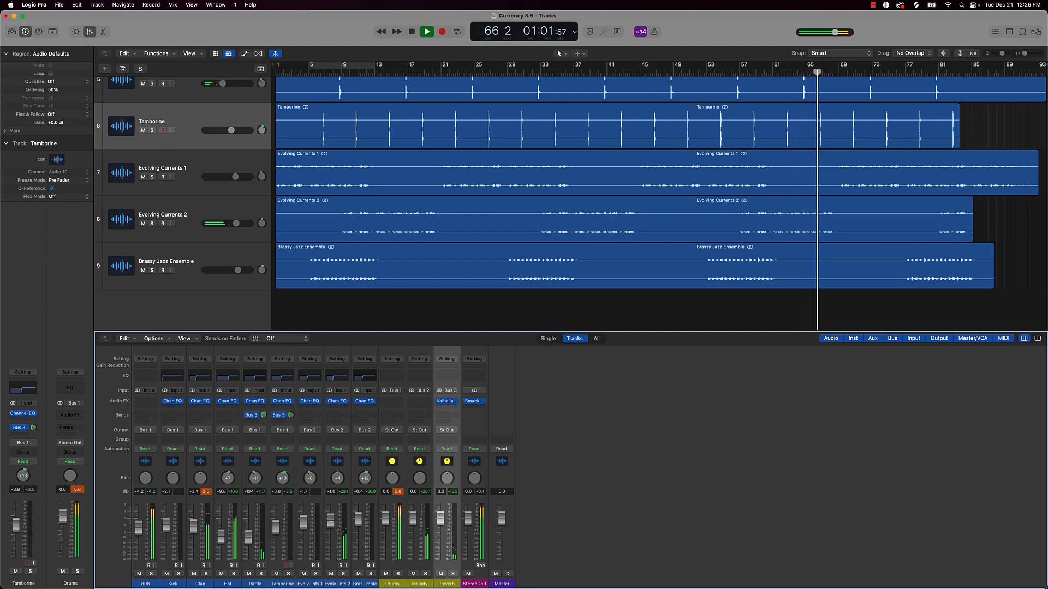
drag(331, 521, 303, 517)
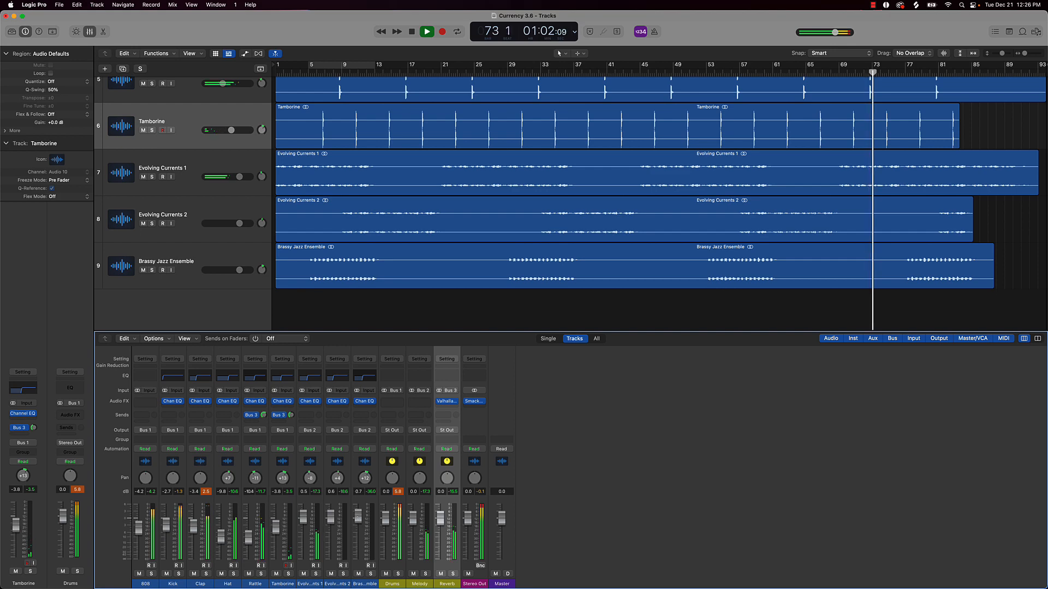
drag(358, 519, 357, 516)
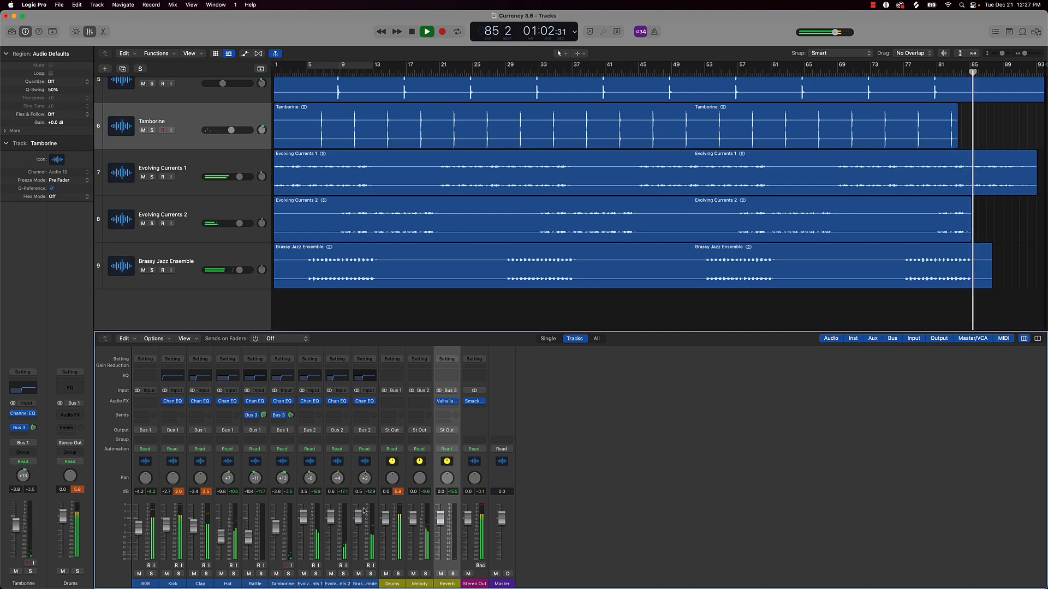
- Clear the mixer's peak readings, stop playback near the arrangement's end and return the playhead to bar 1
click(517, 302)
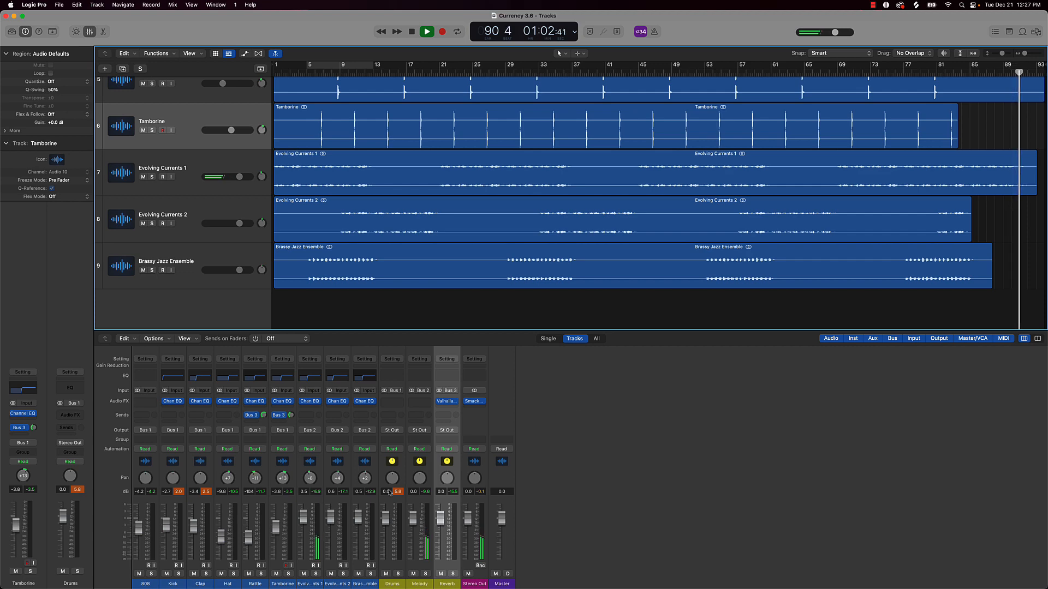
click(316, 492)
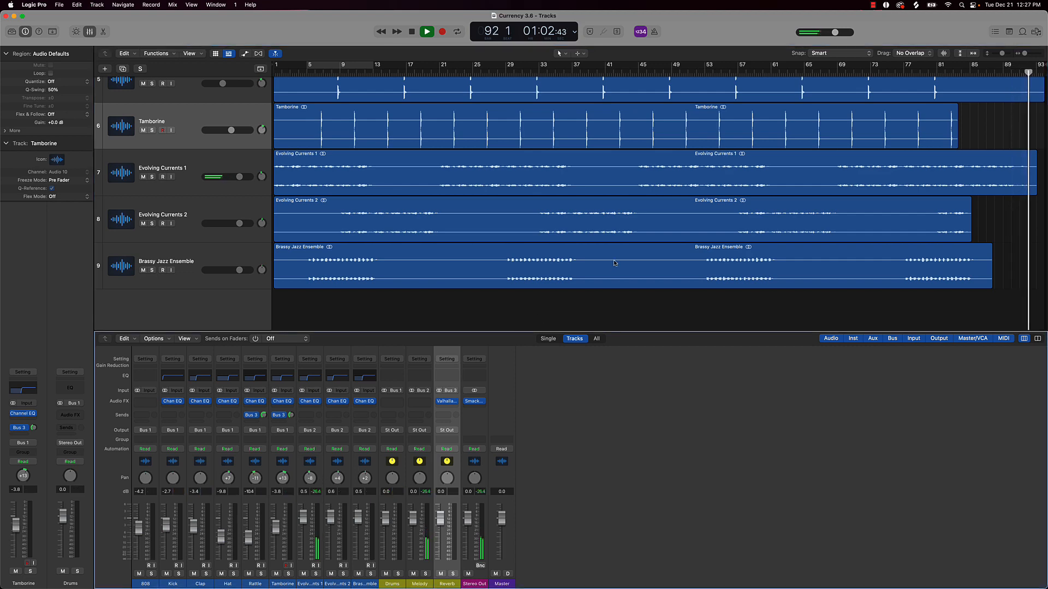
scroll(601, 269, right, 1)
scroll(600, 269, left, 1)
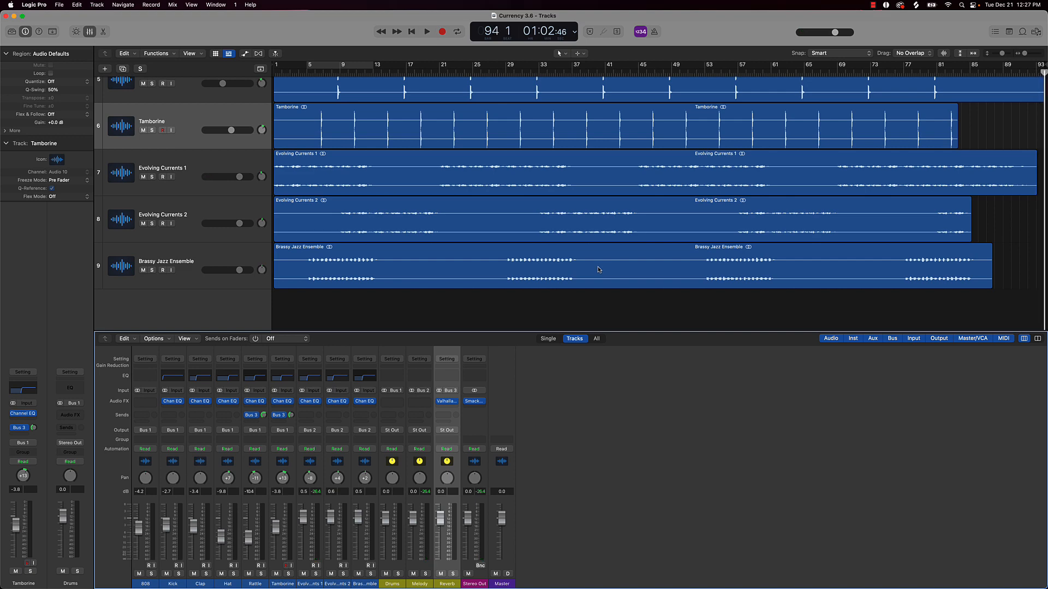
key(space)
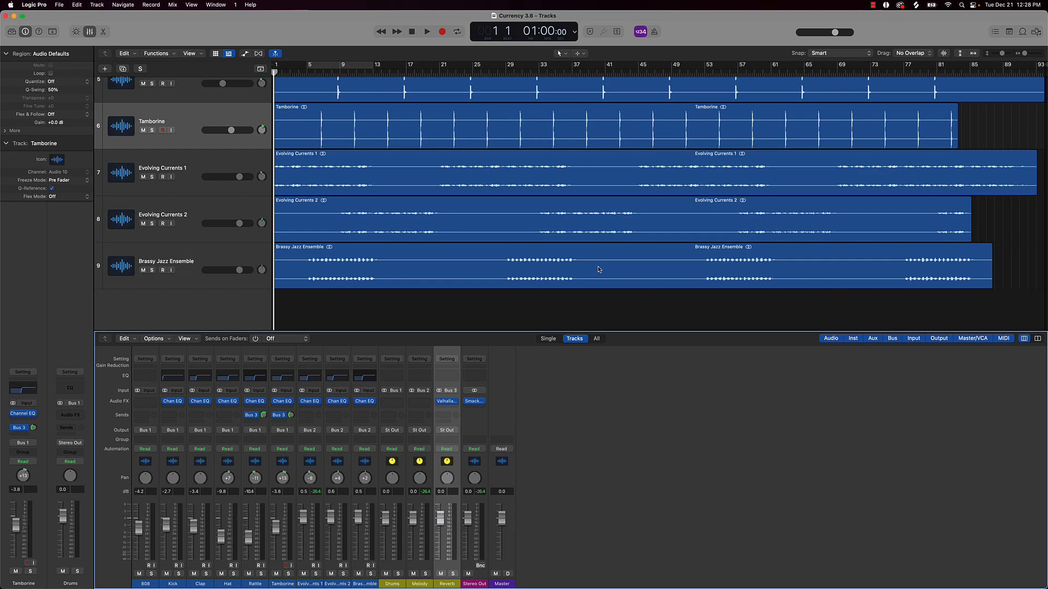
- Review the Smack Attack settings on the Stereo Out channel, clear its peak reading, and close the plug-in after a second look
mouse_move(480, 404)
click(478, 403)
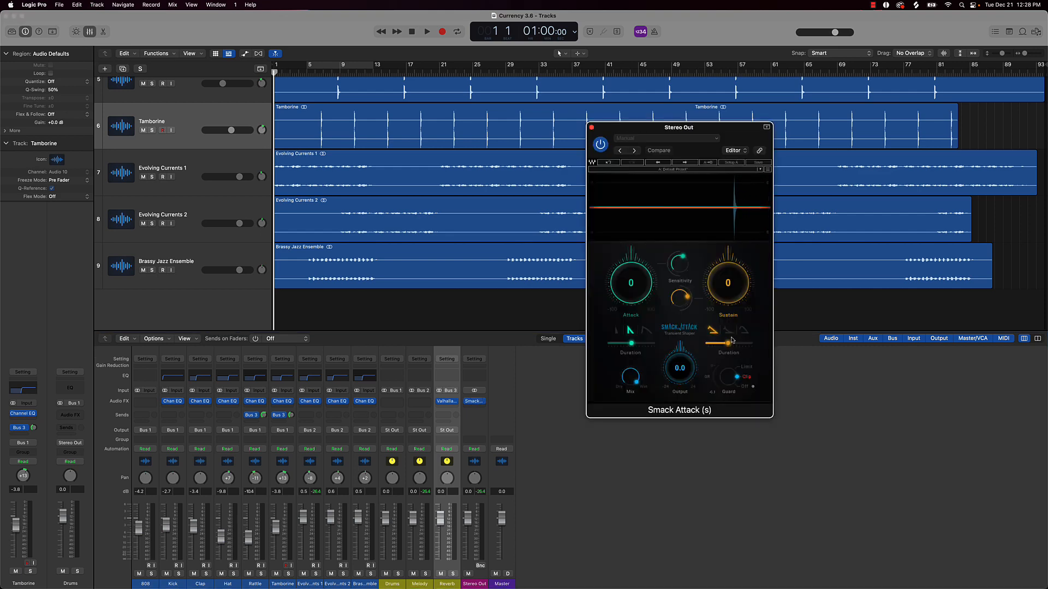
click(480, 492)
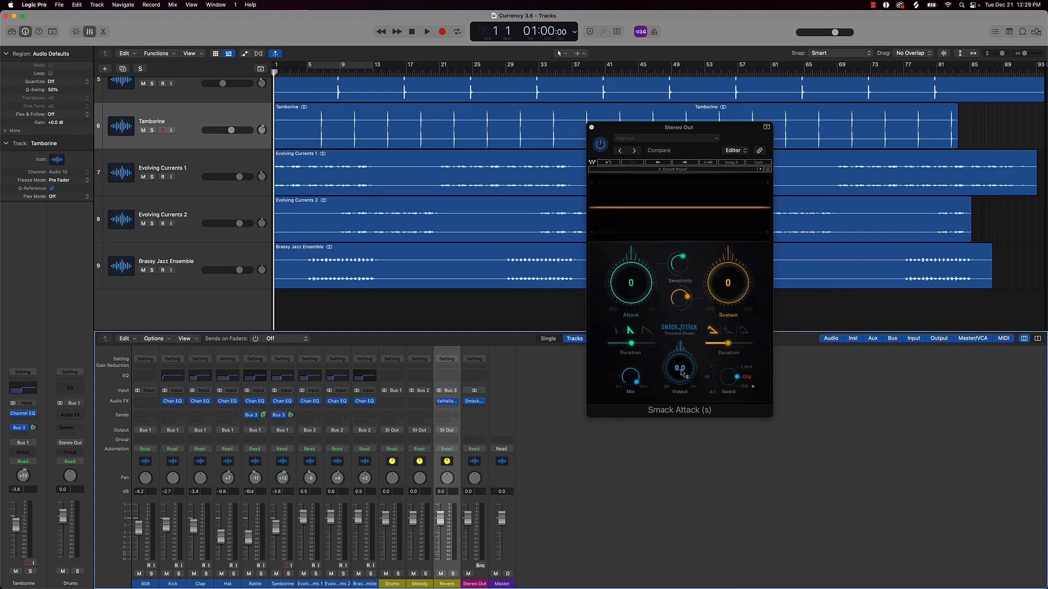
click(591, 127)
click(545, 292)
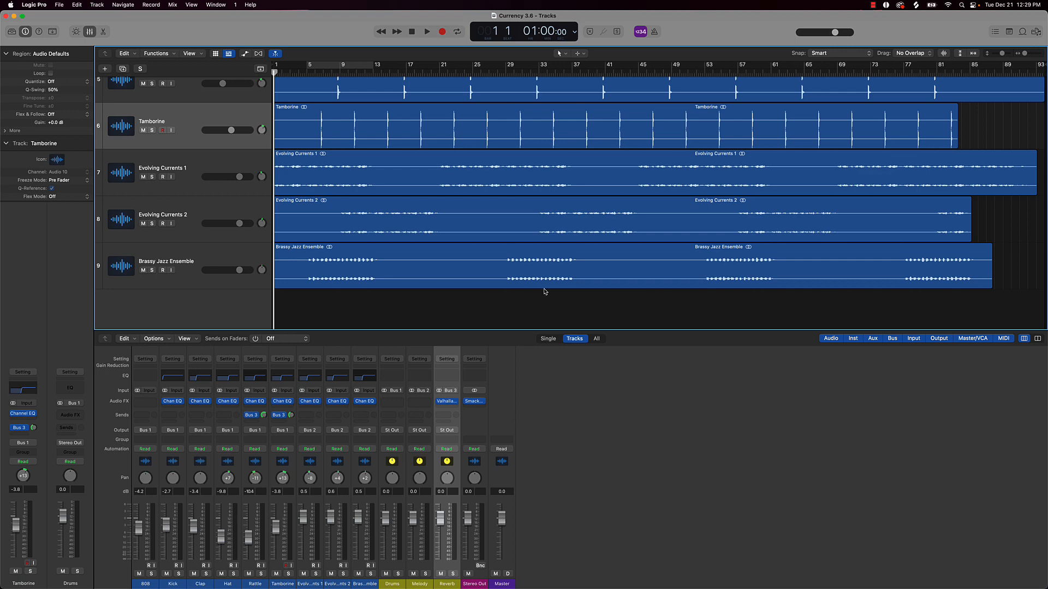
click(478, 402)
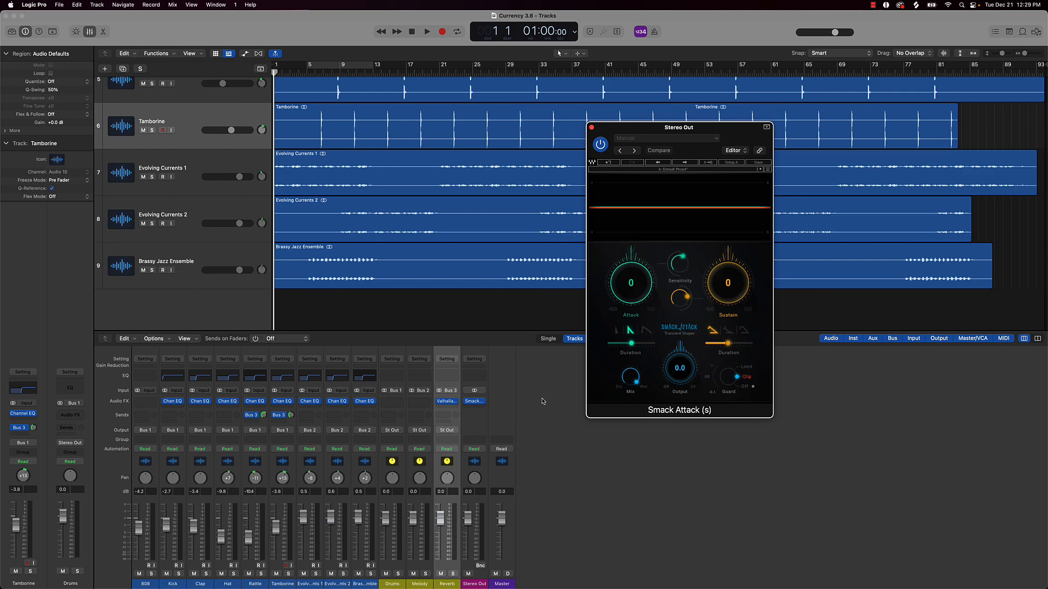
click(591, 127)
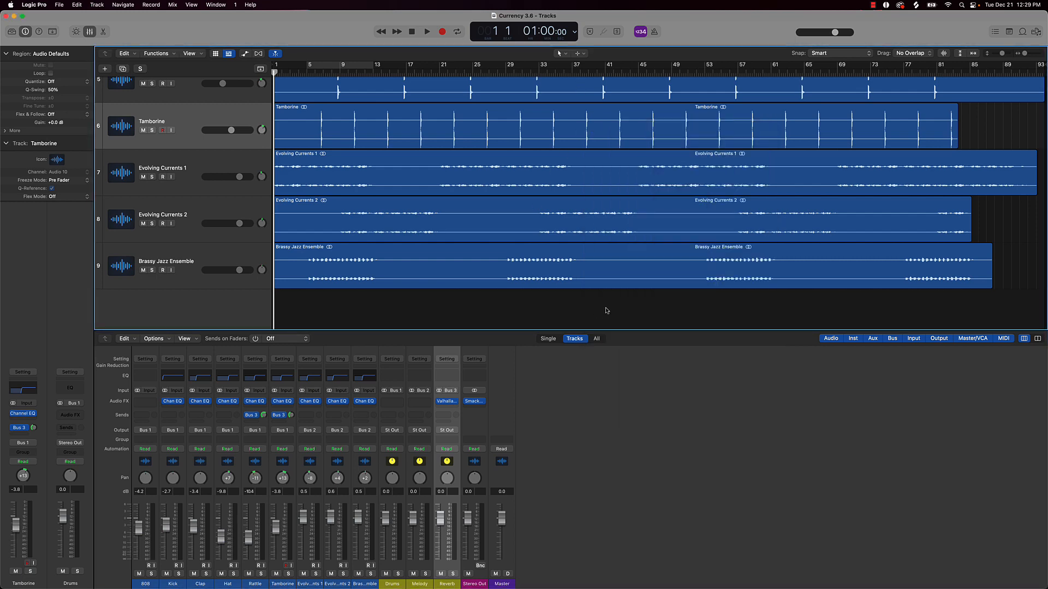